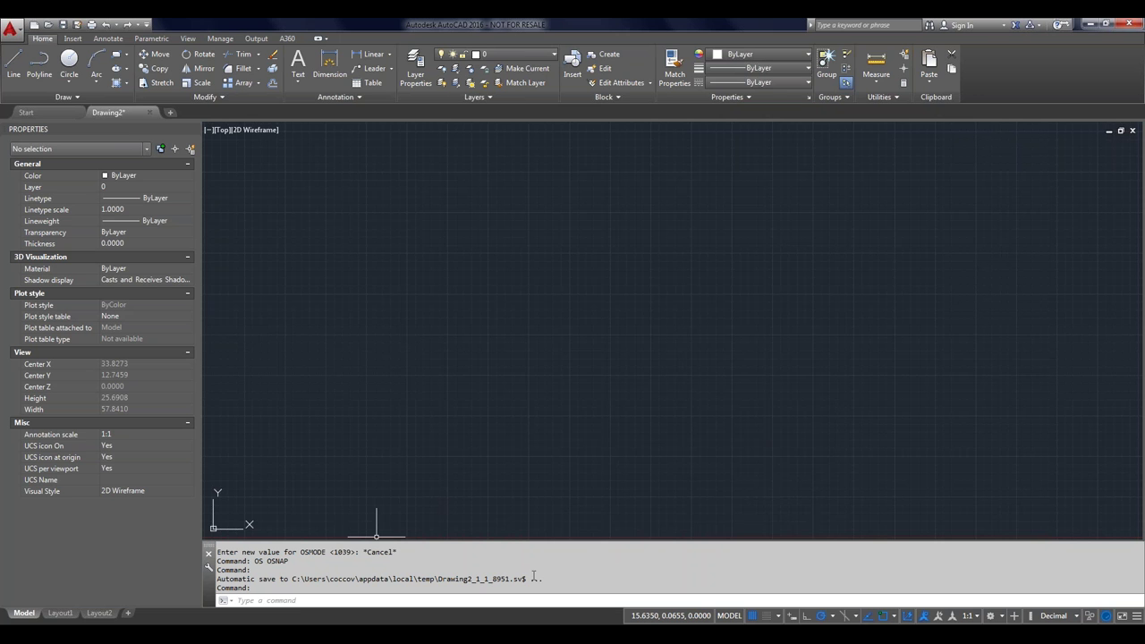
Step: Set the command line window font size to 14 in the display options
right_click(534, 576)
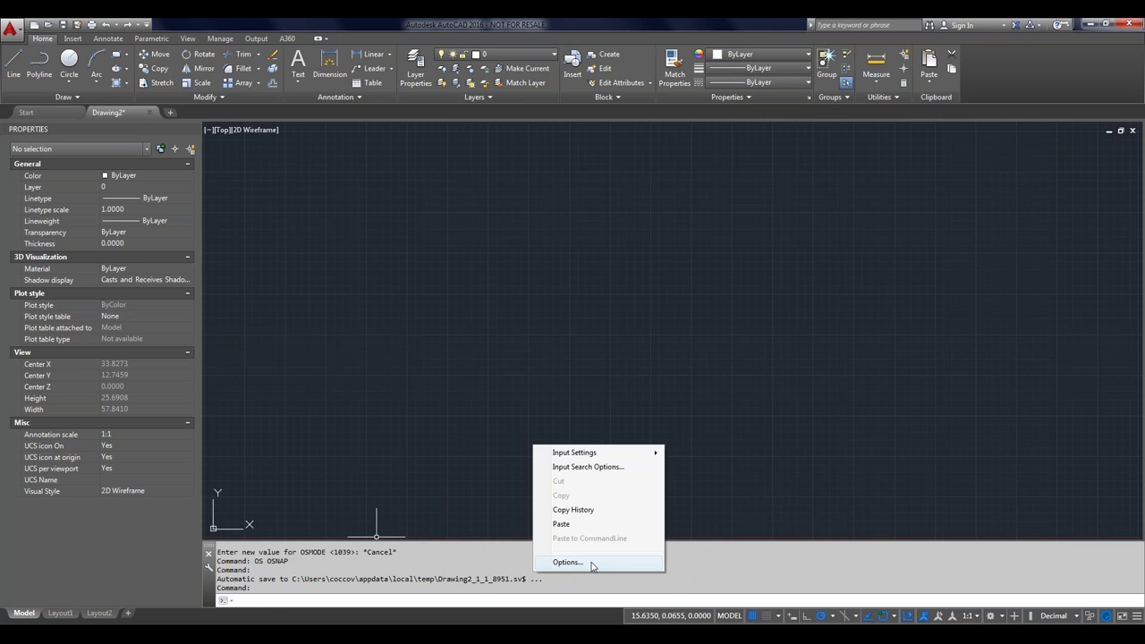
click(592, 566)
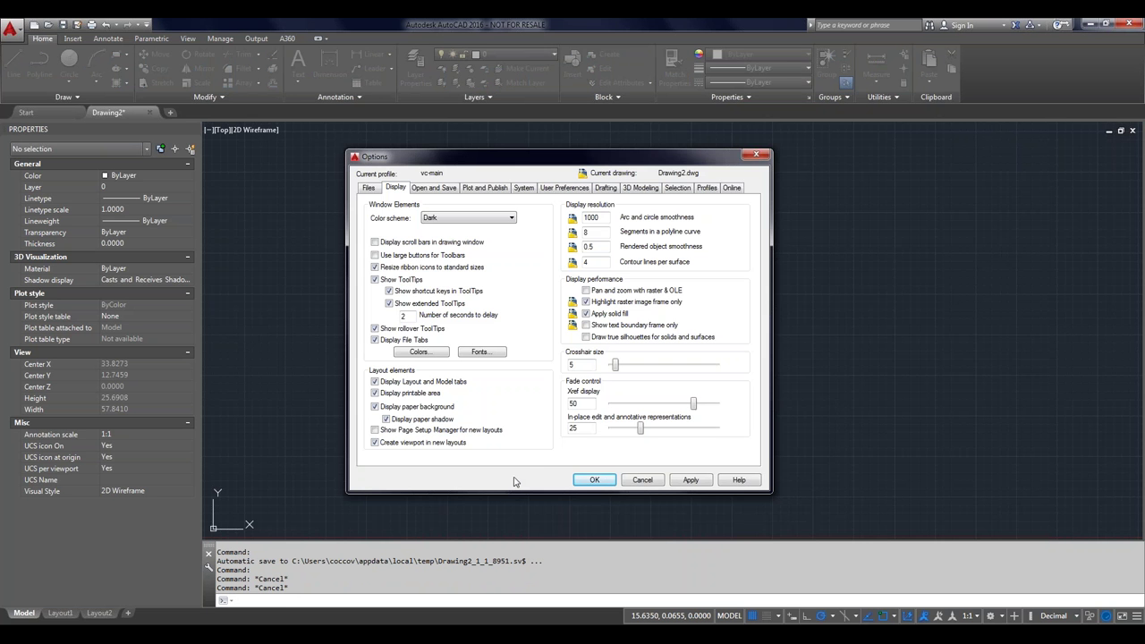
click(486, 353)
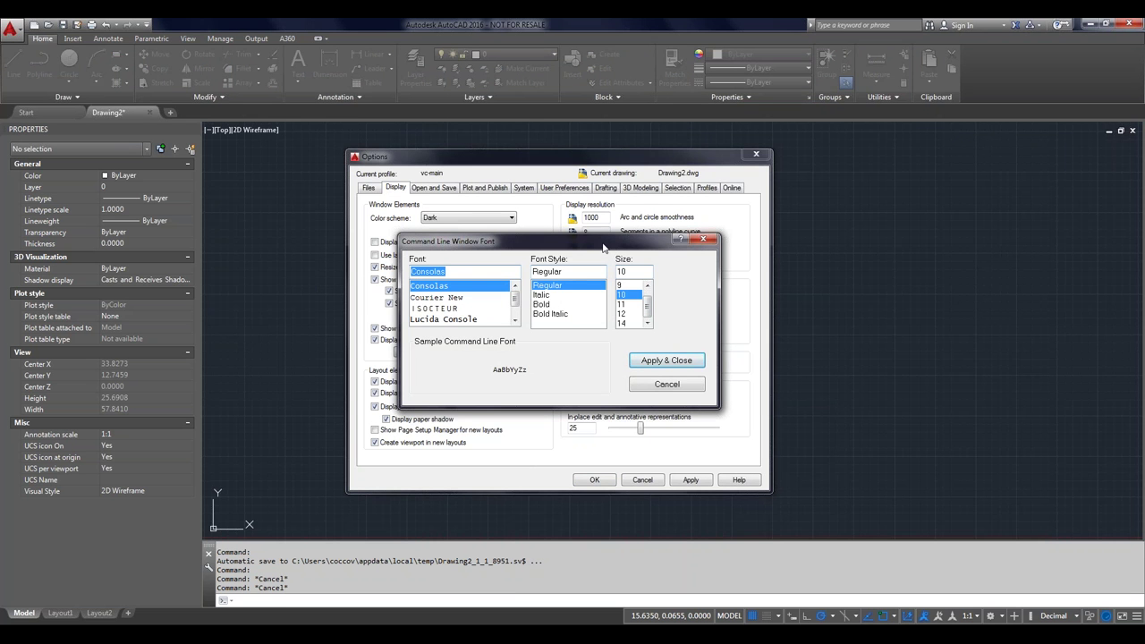
drag(611, 248, 821, 243)
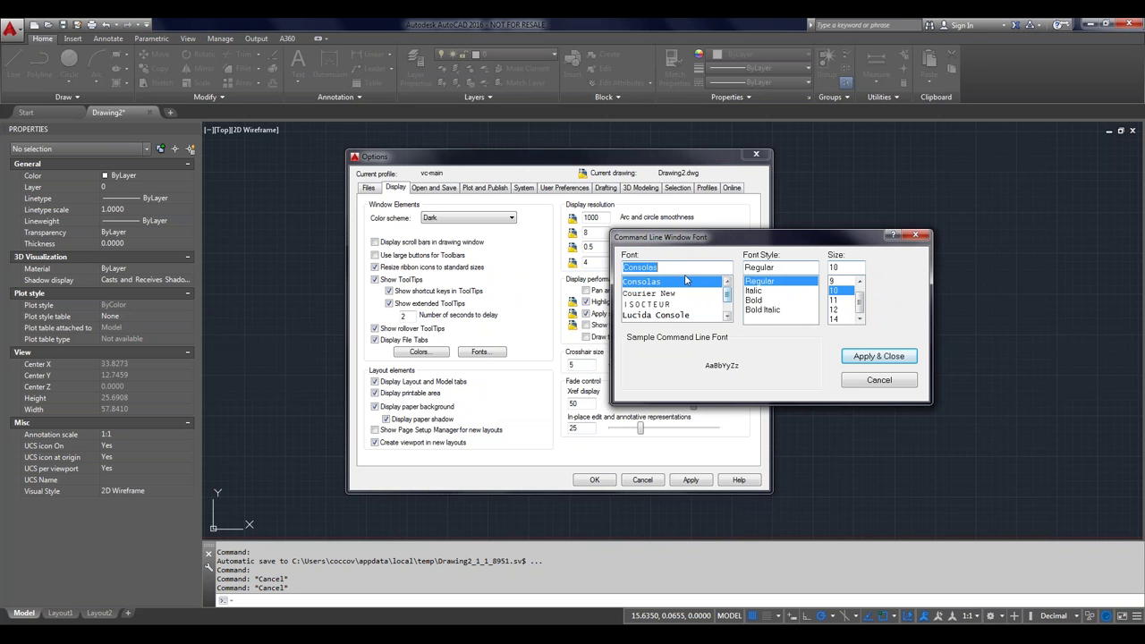
click(837, 319)
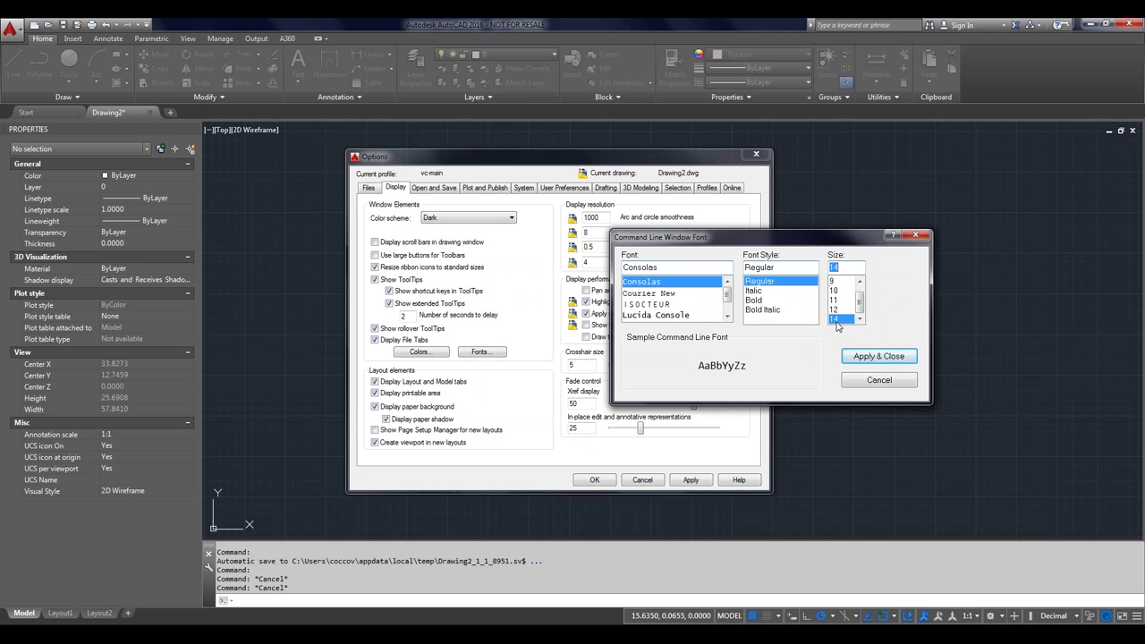
click(866, 358)
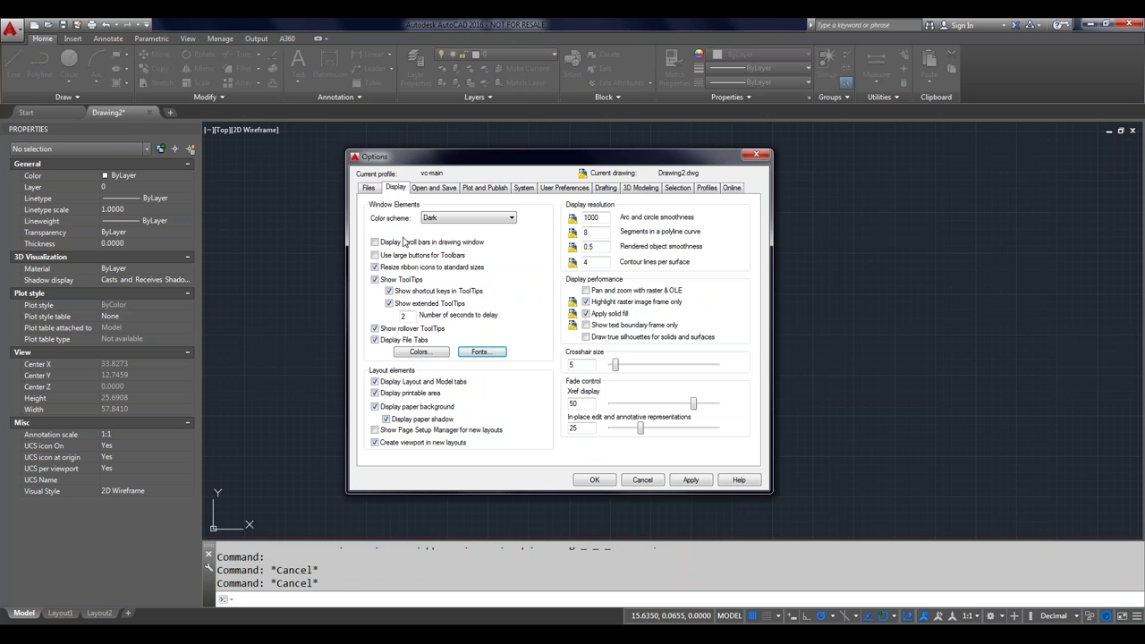
Step: Examine the Template Settings entries in the file options and the templates offered for a new drawing, without applying anything
click(368, 189)
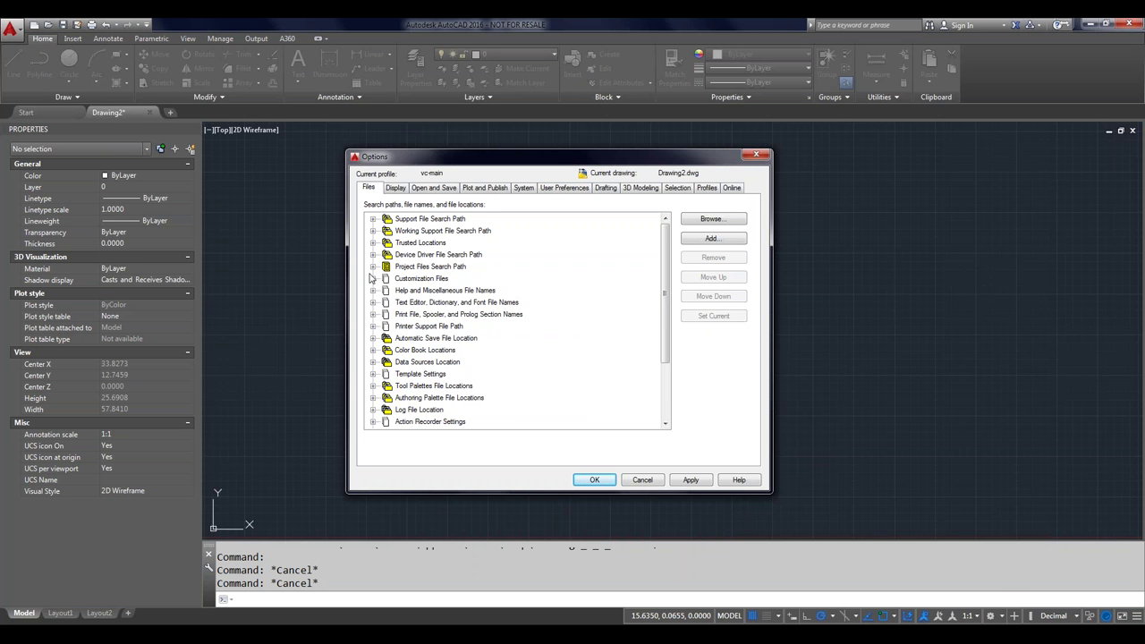
double_click(384, 375)
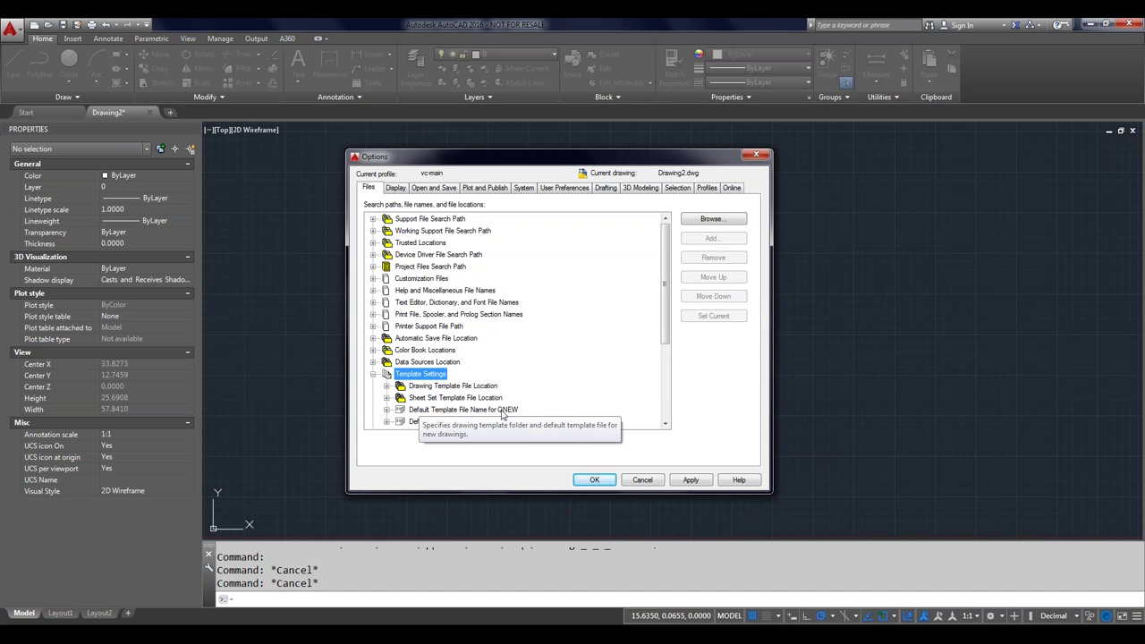
click(658, 481)
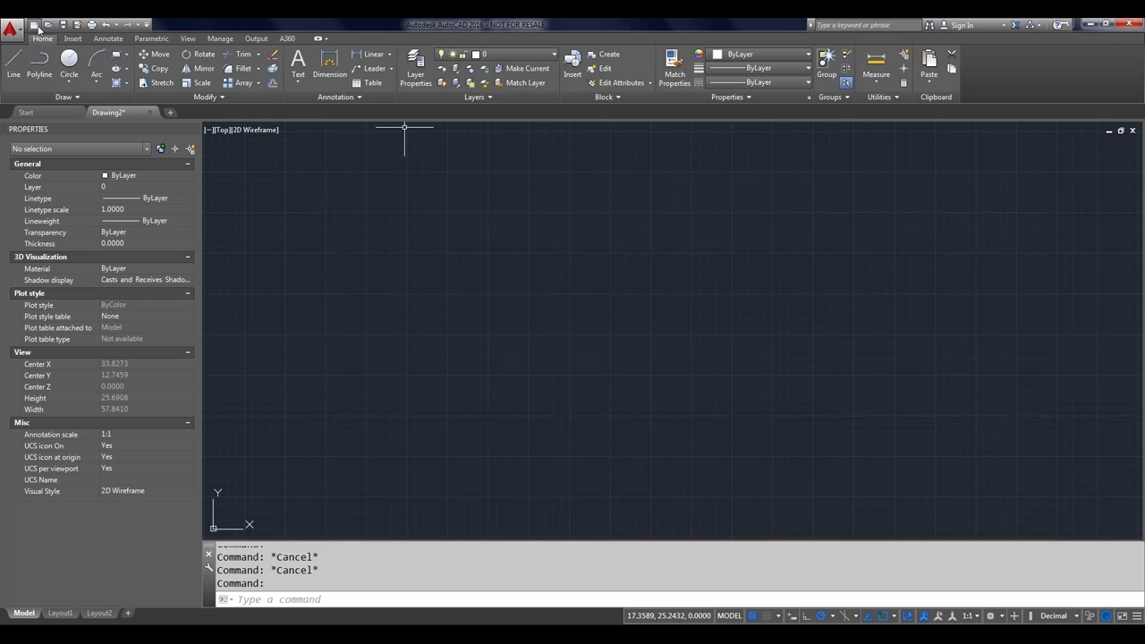
click(36, 25)
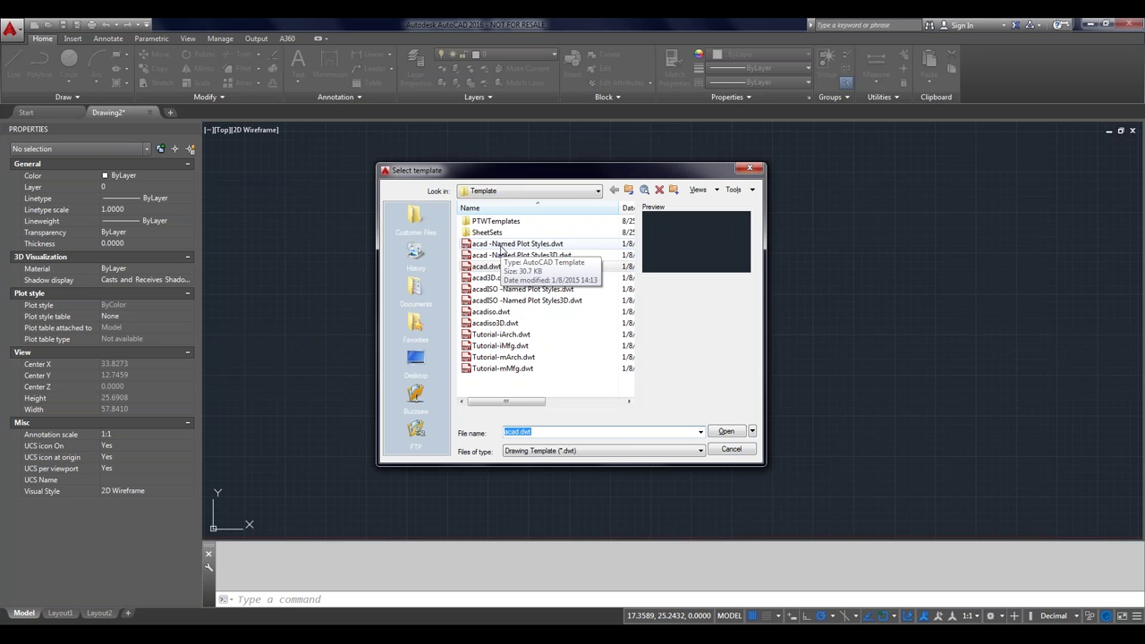
click(732, 450)
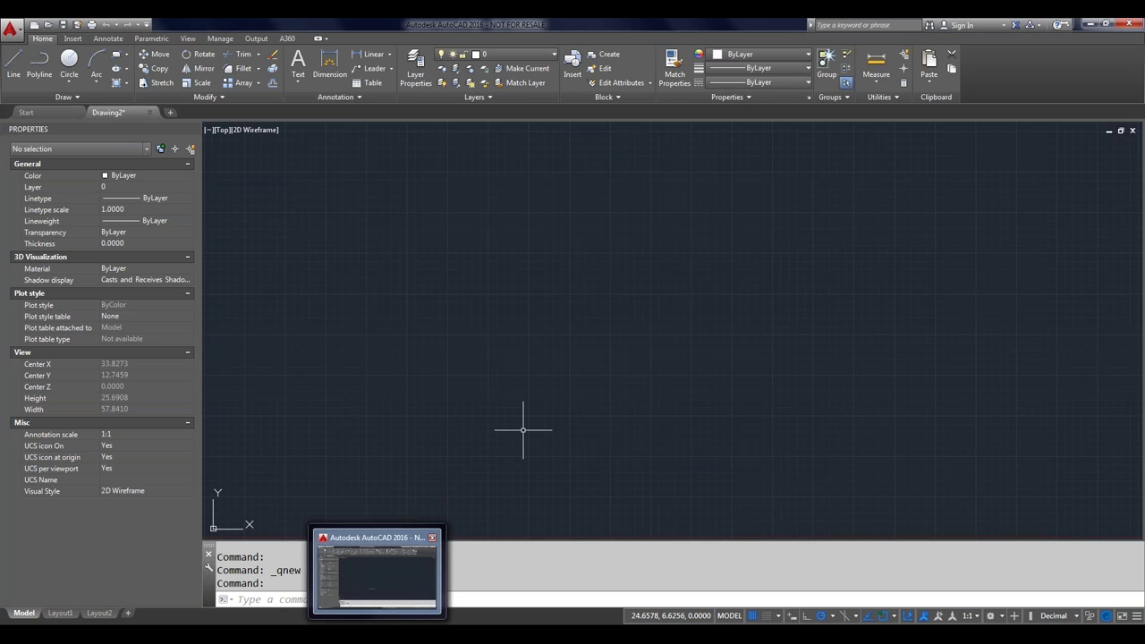
Step: In the file options, set Sheet Set Template File Location to Box Sync\AutoCAD Webinars\2015-10-08 A Few of Our Favorite Things - 30 Productivity Tips and Tricks
right_click(502, 562)
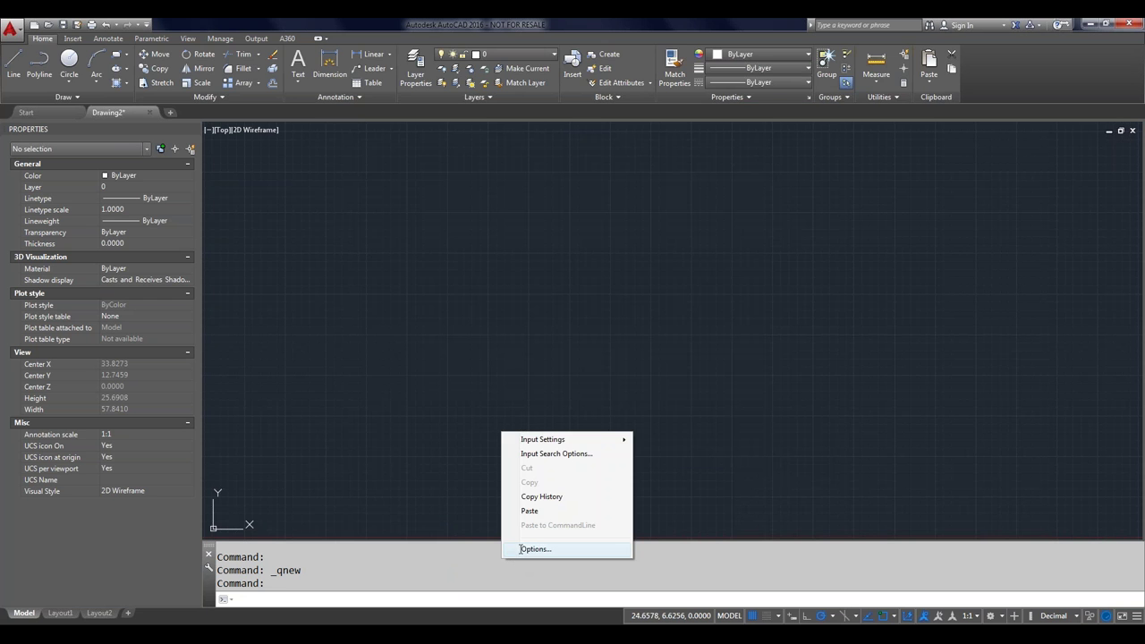
click(534, 548)
click(368, 187)
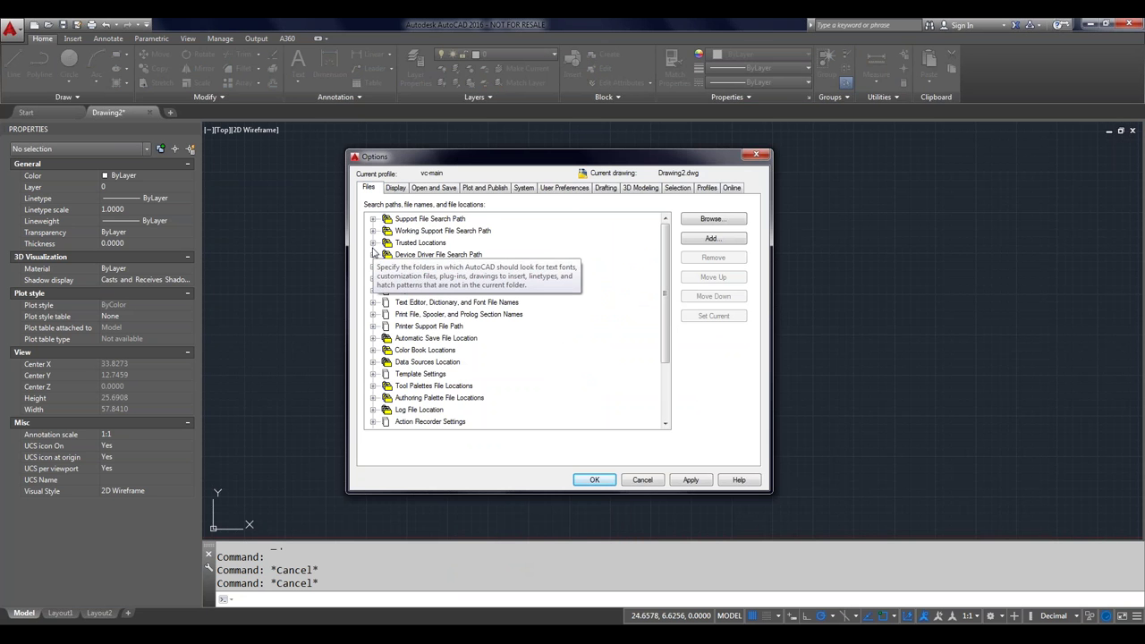
click(374, 375)
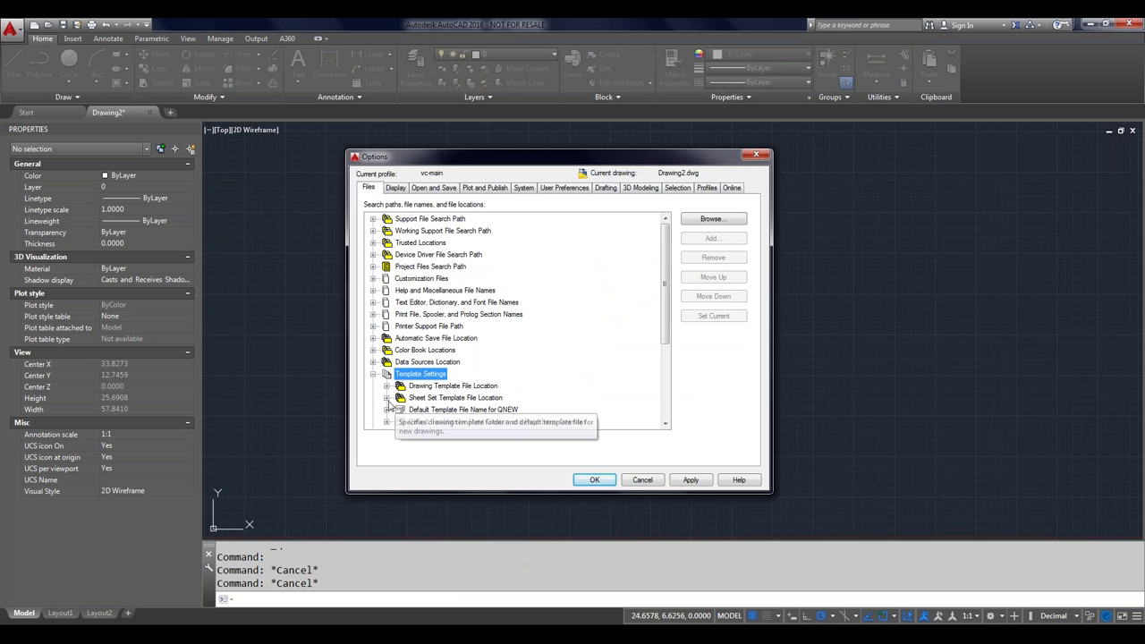
click(386, 397)
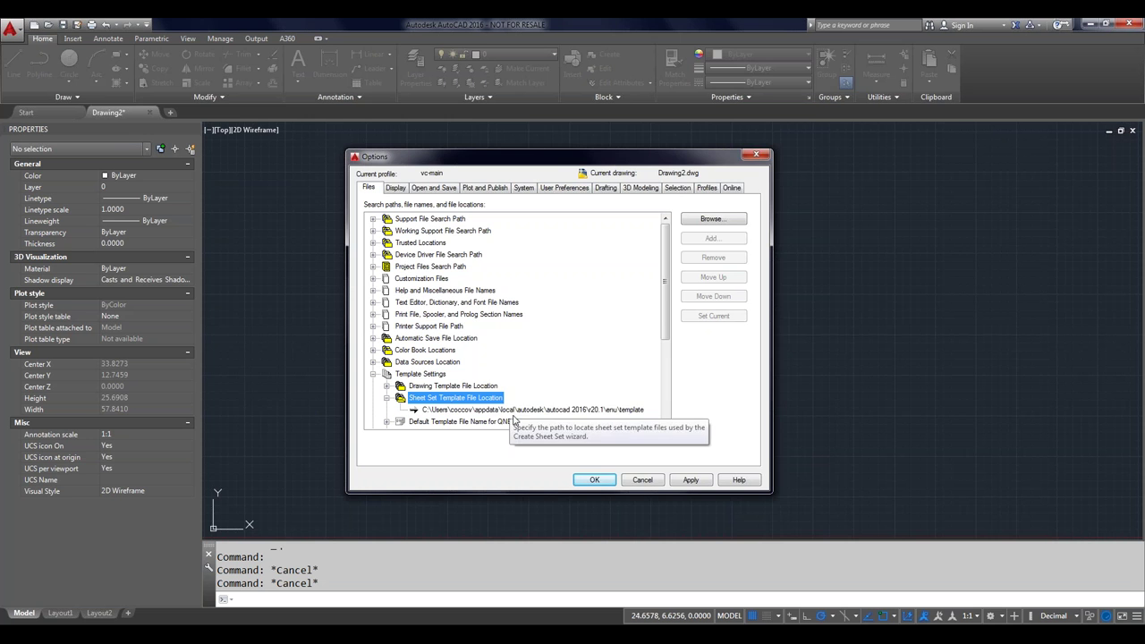
click(516, 411)
double_click(516, 412)
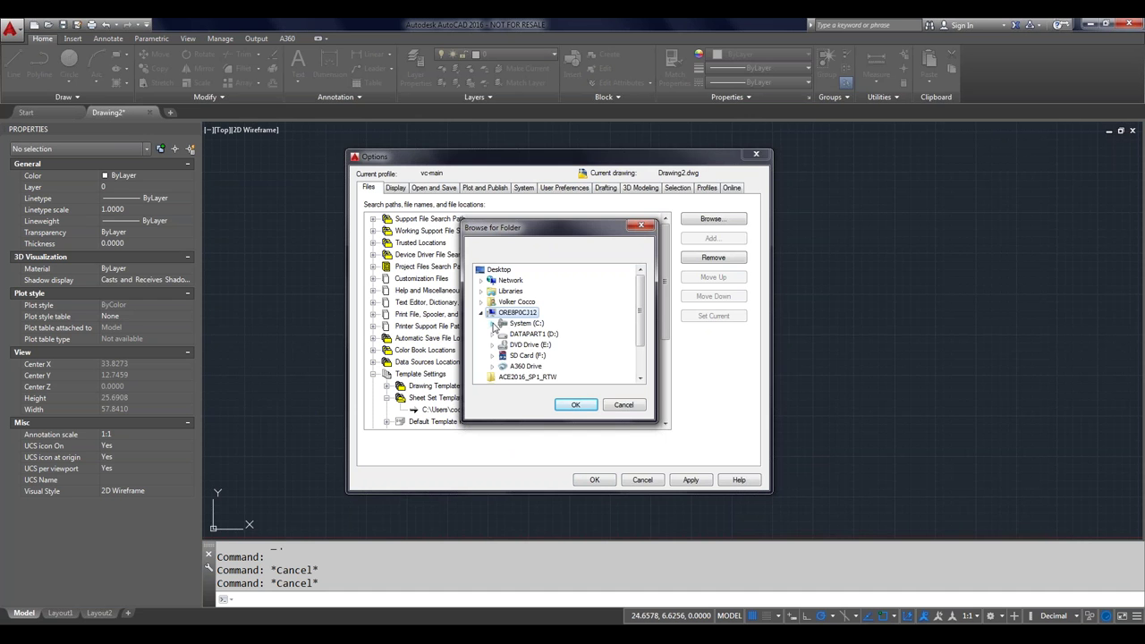
click(492, 334)
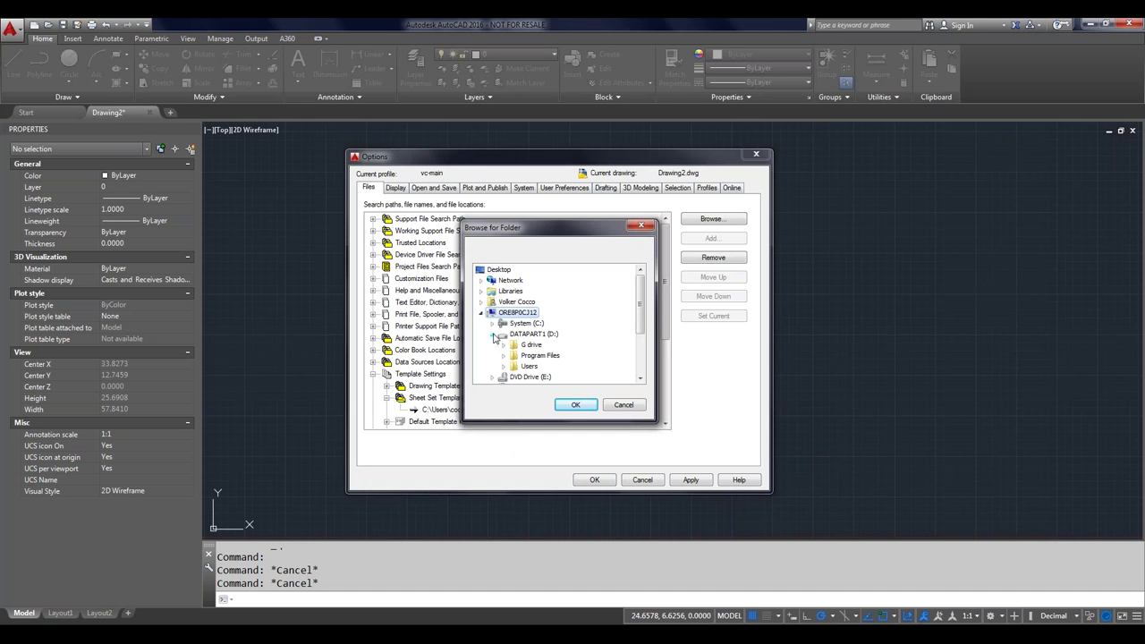
click(502, 366)
click(517, 377)
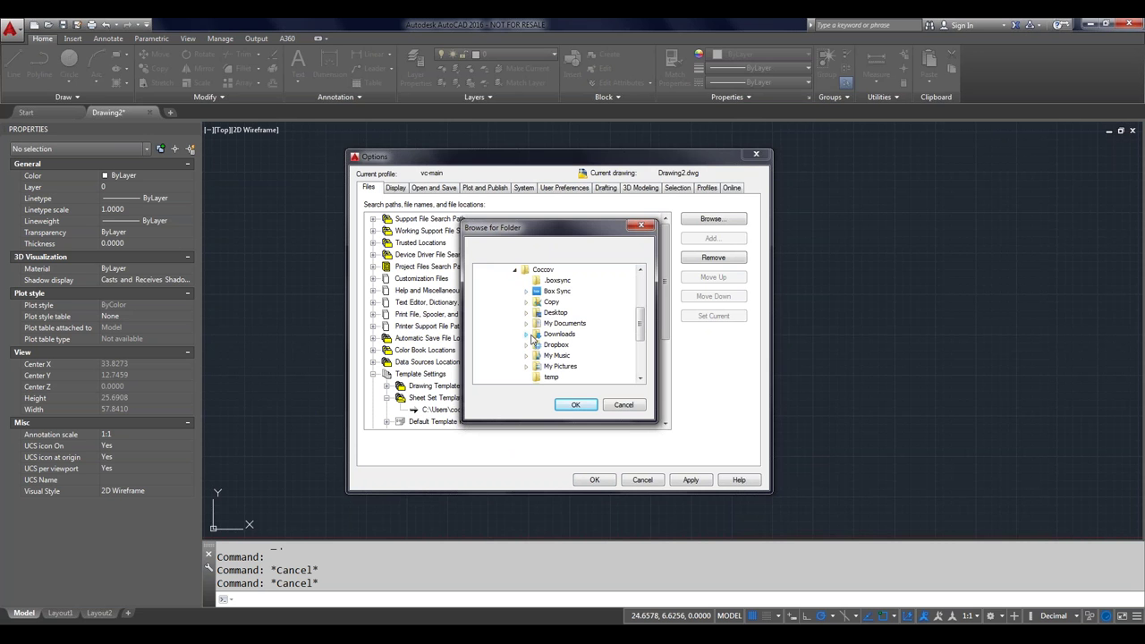
click(526, 293)
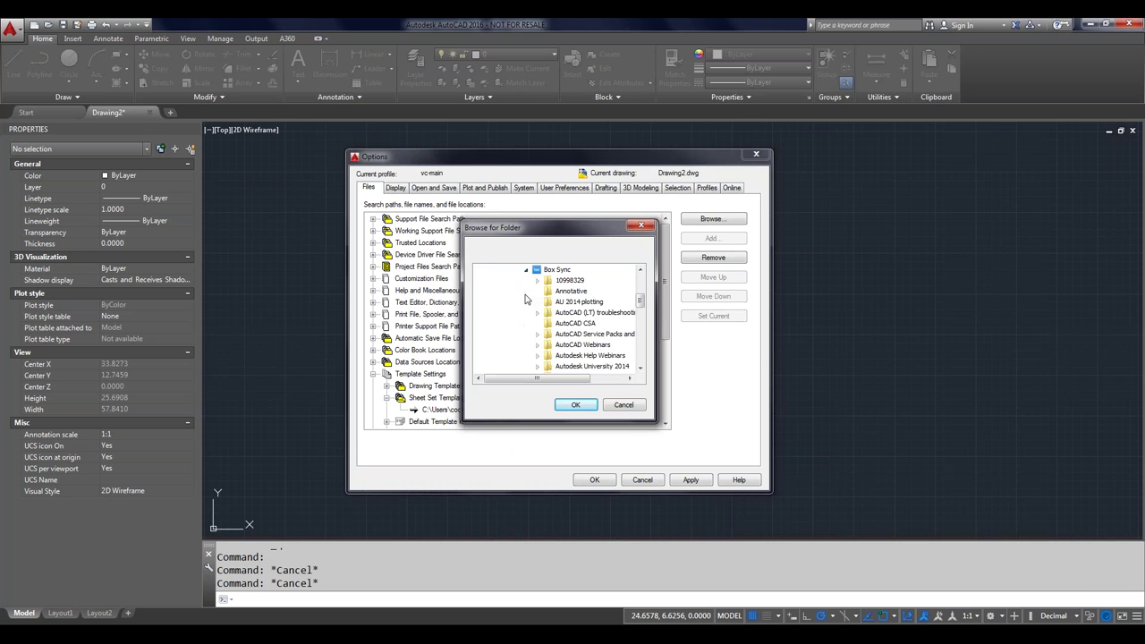
click(538, 344)
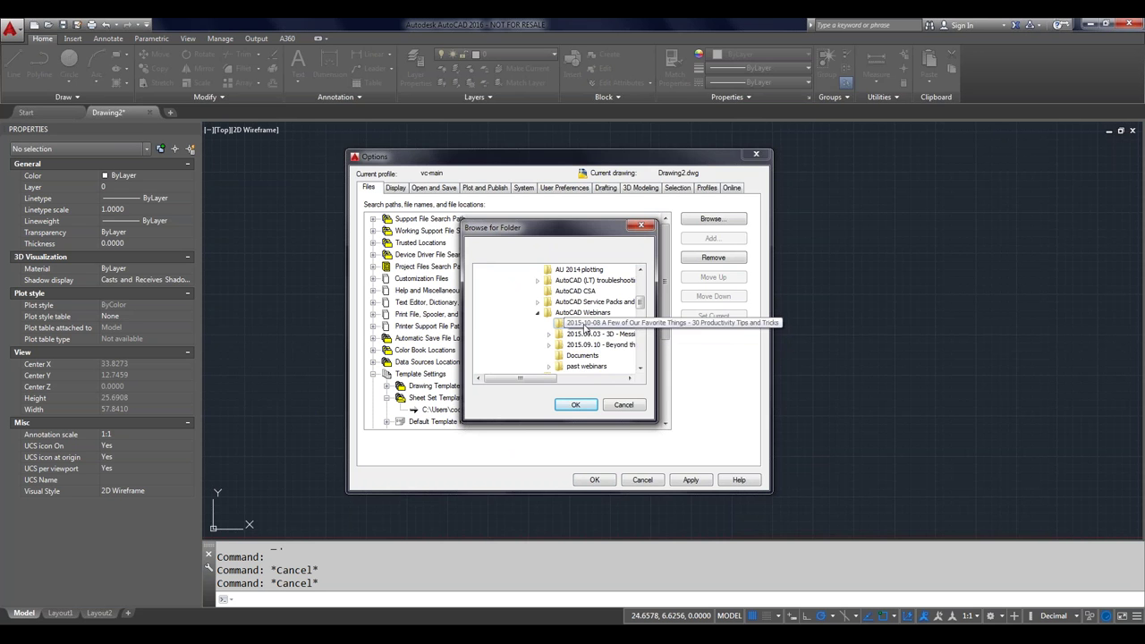
click(586, 325)
click(573, 408)
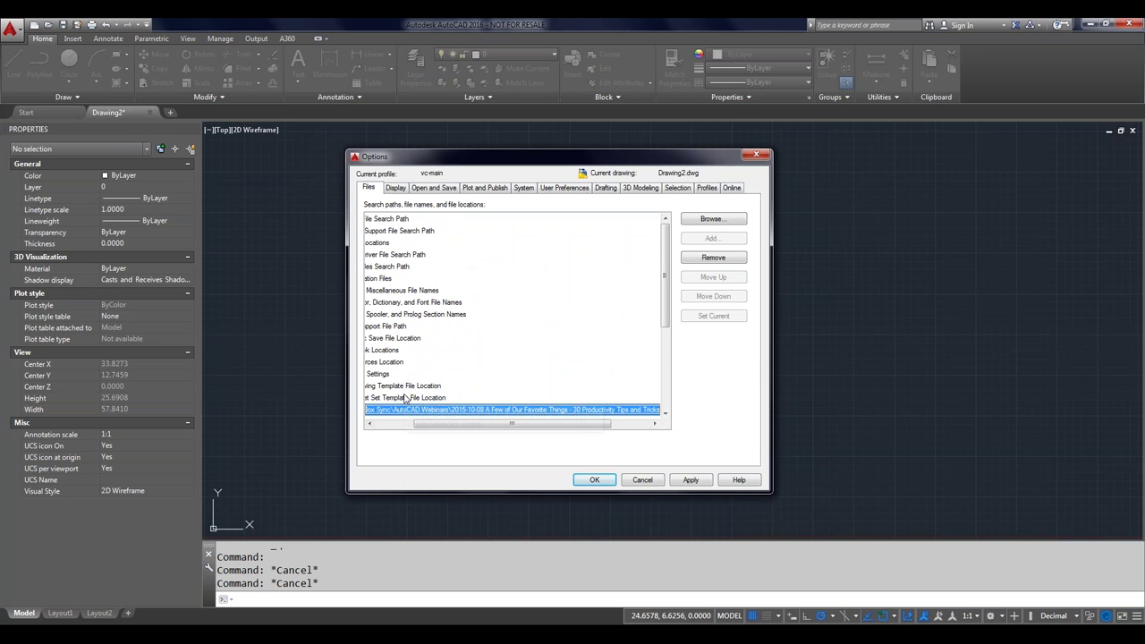
drag(394, 424, 432, 428)
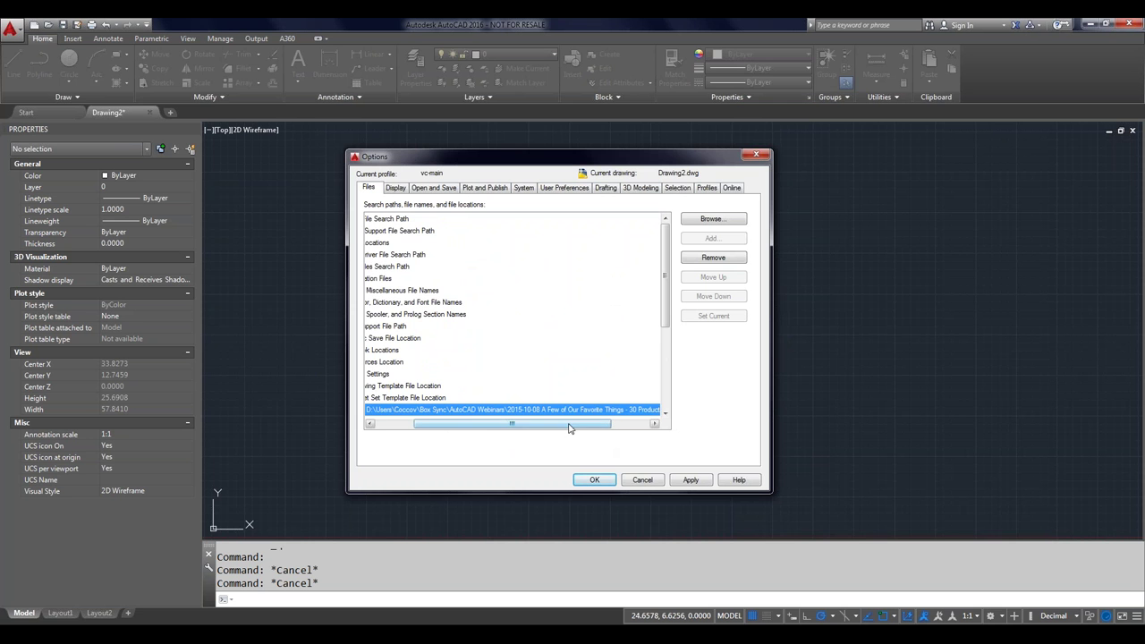
click(453, 407)
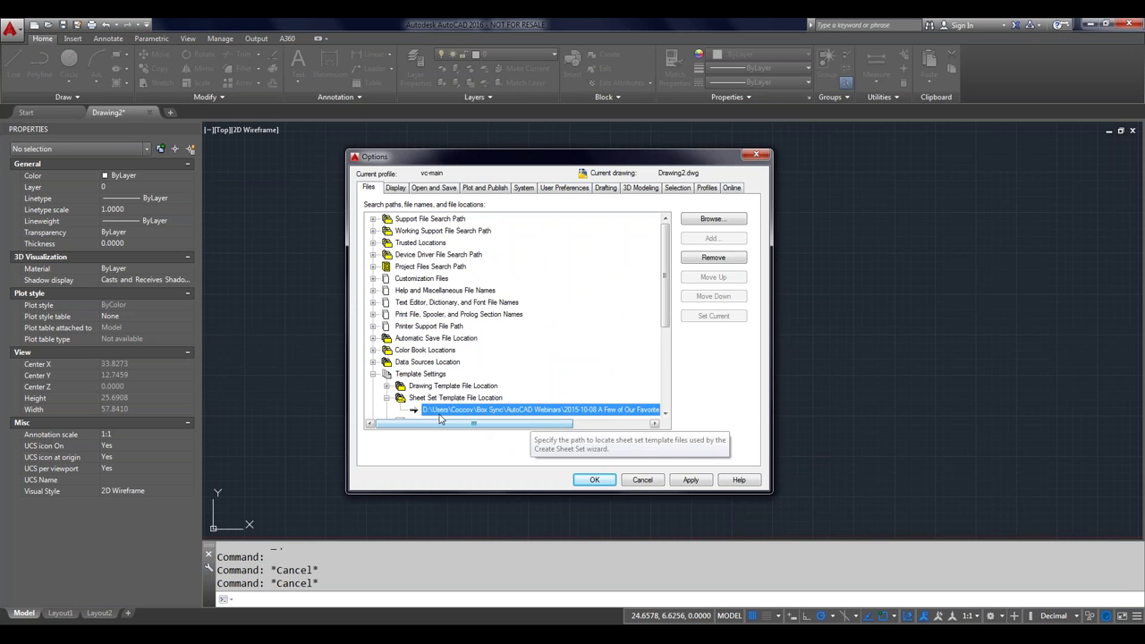
click(387, 397)
Step: Set the Default Template File Name for QNEW to acad -Named Plot Styles.dwt and apply the options
double_click(425, 410)
double_click(425, 410)
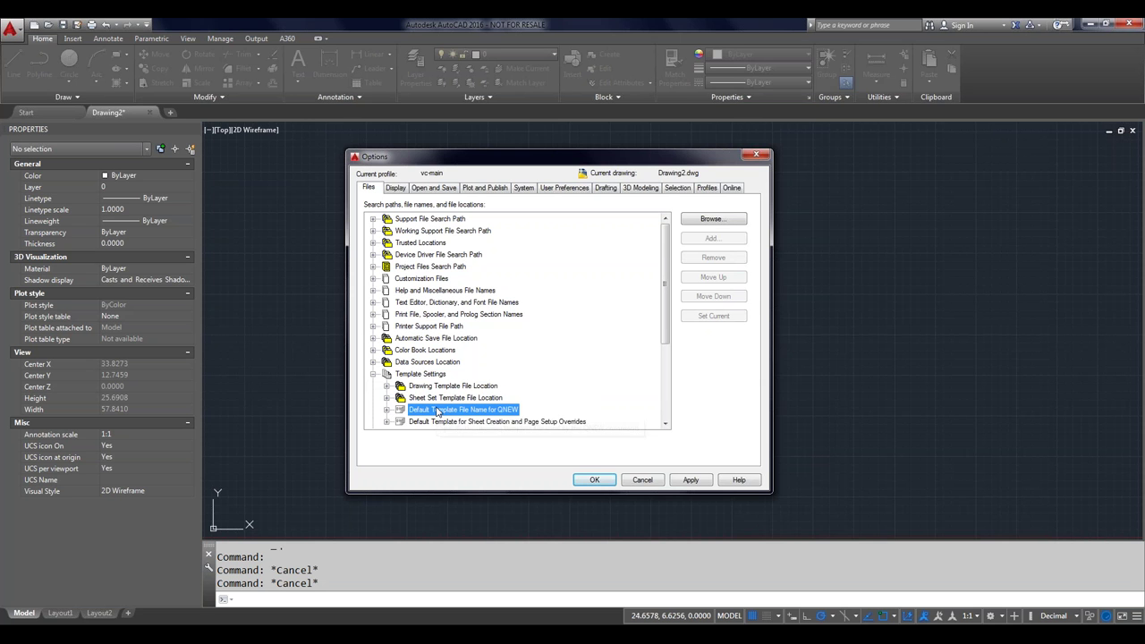
click(386, 411)
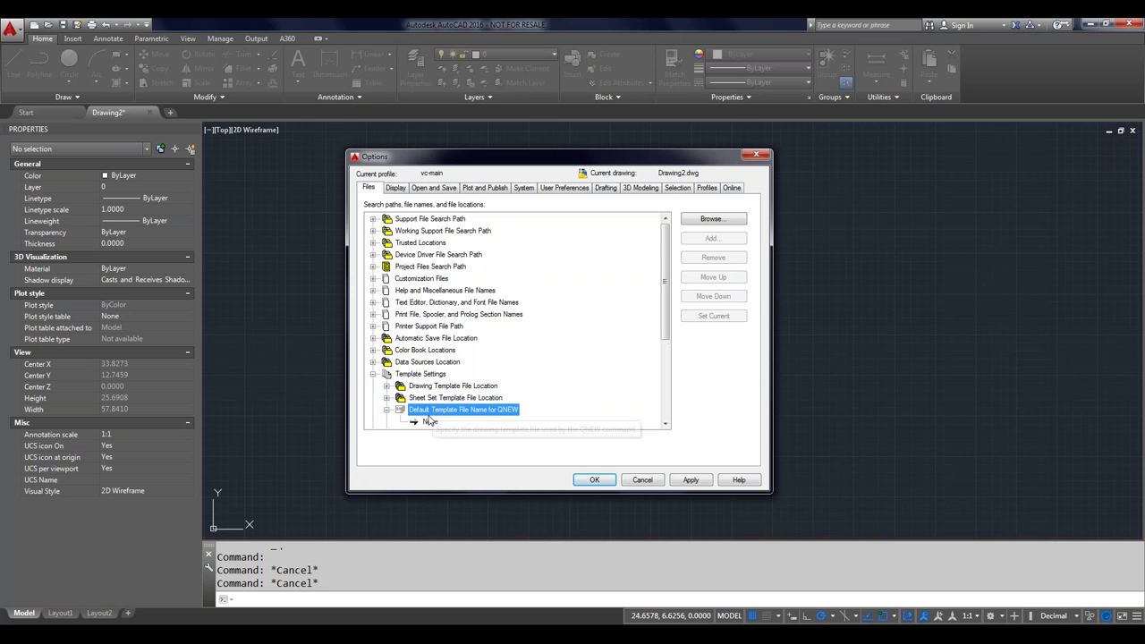
click(430, 422)
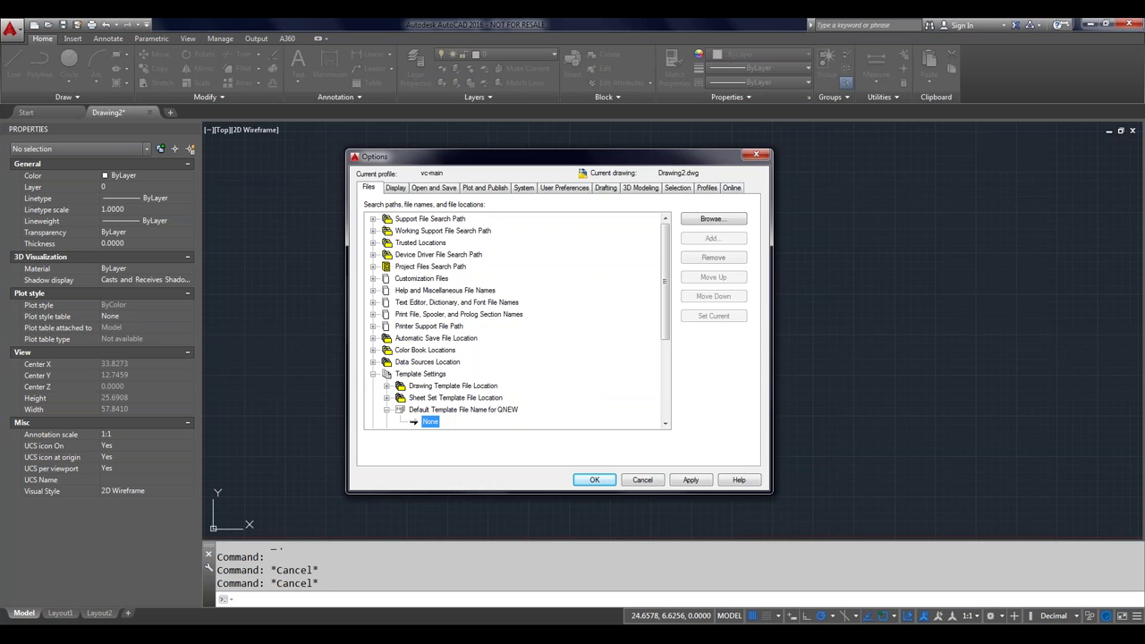
double_click(430, 421)
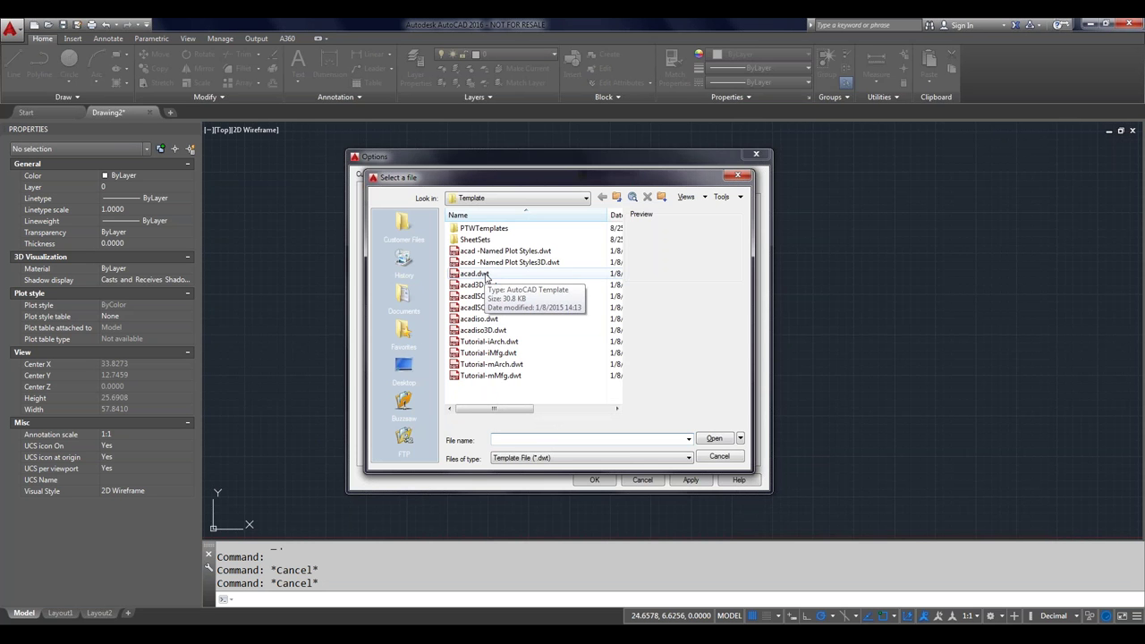
click(487, 278)
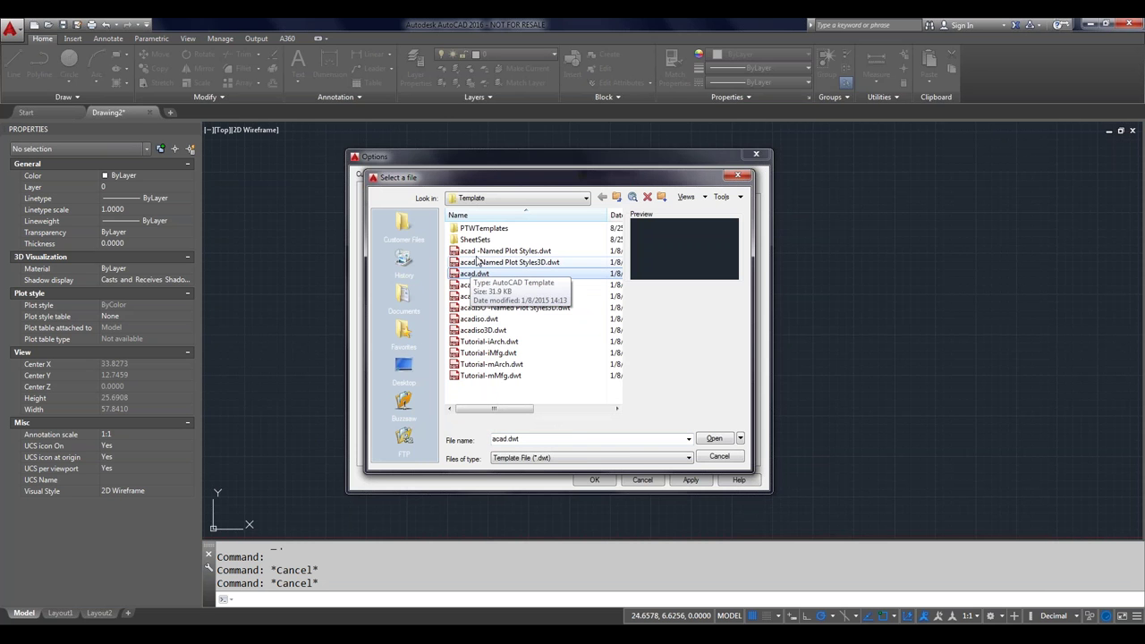
click(477, 255)
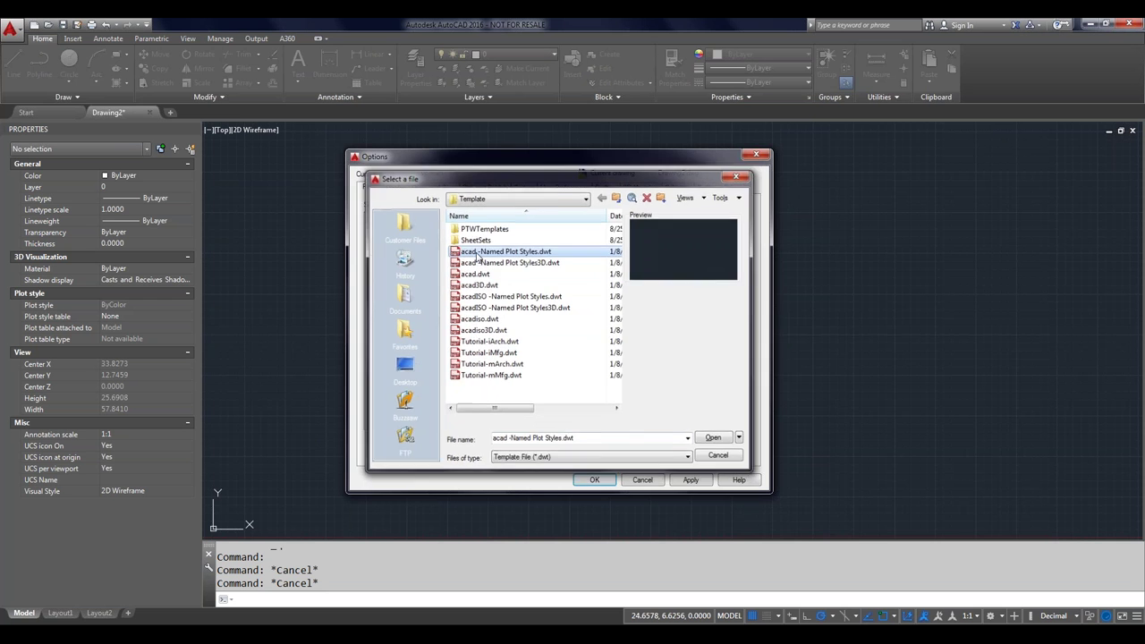
double_click(477, 254)
scroll(664, 315, down, 2)
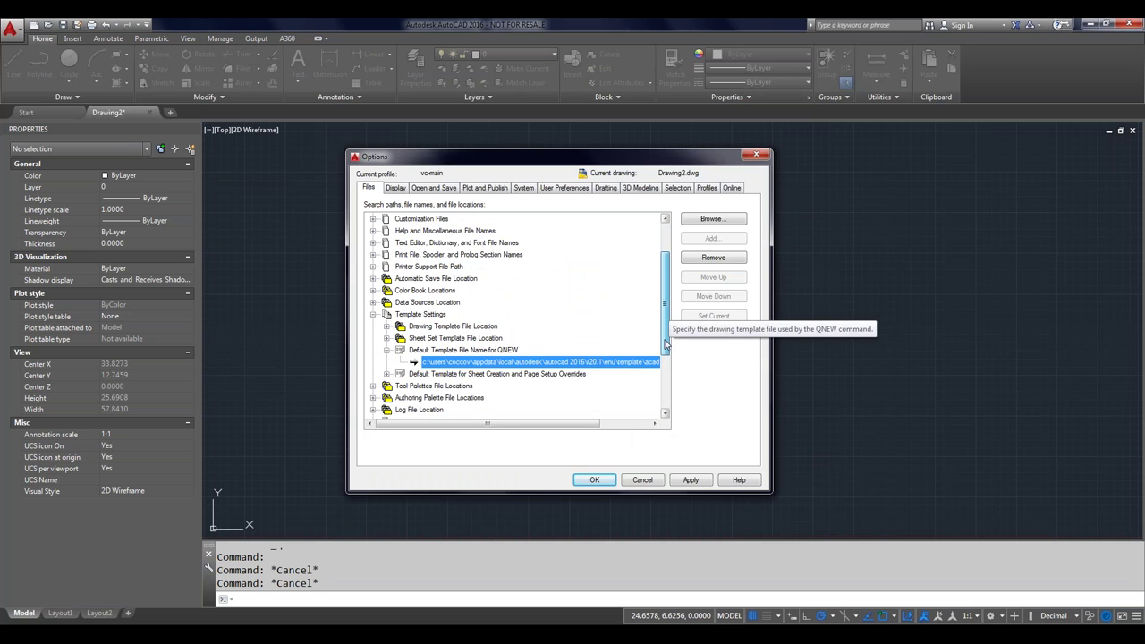
click(691, 479)
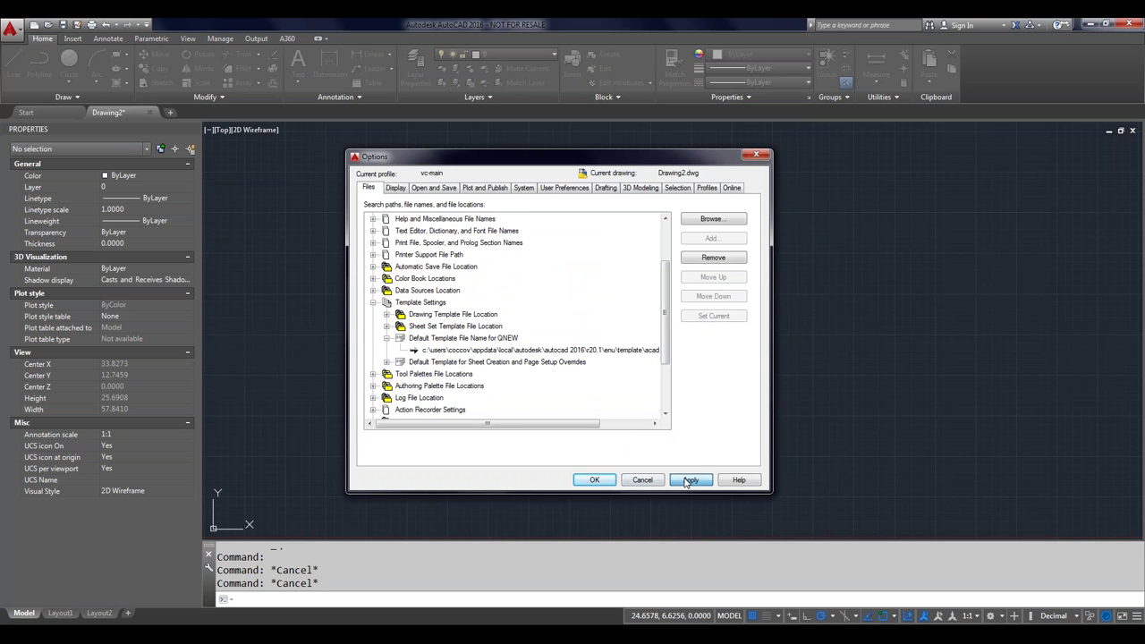
click(599, 482)
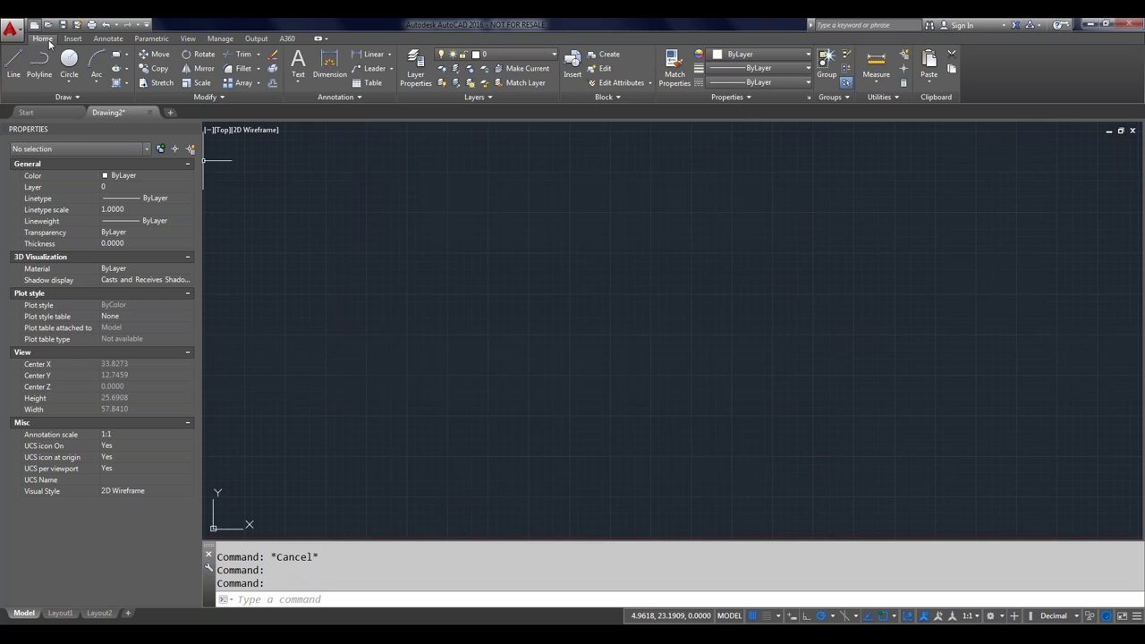
Step: Create a new drawing from the default template, and bring up the template selection for another new drawing
key(ctrl+n)
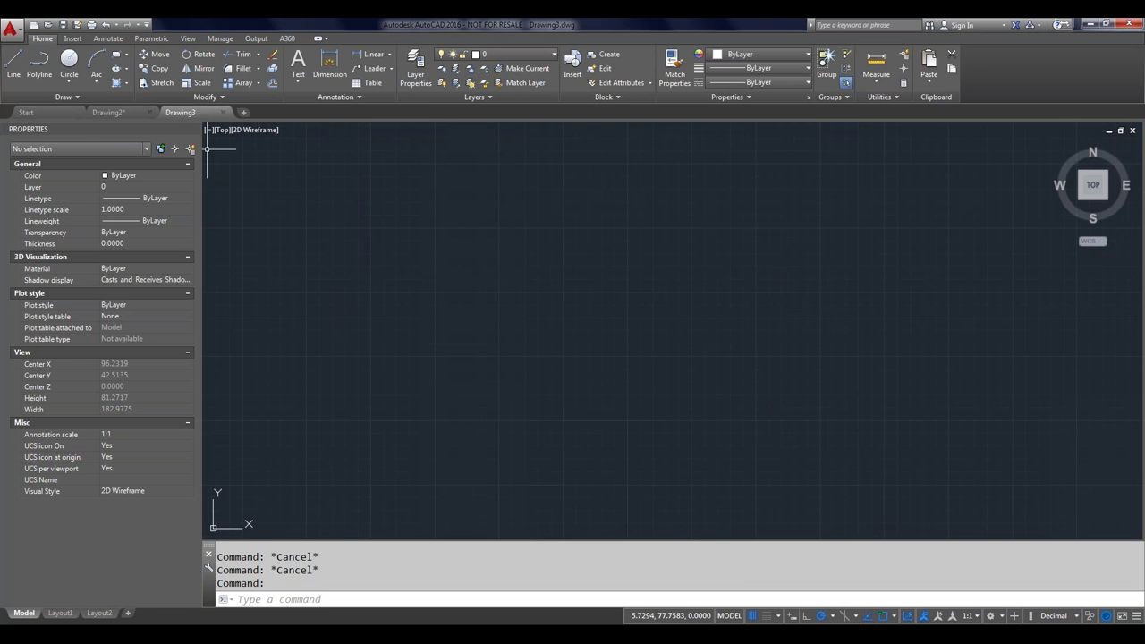
click(11, 31)
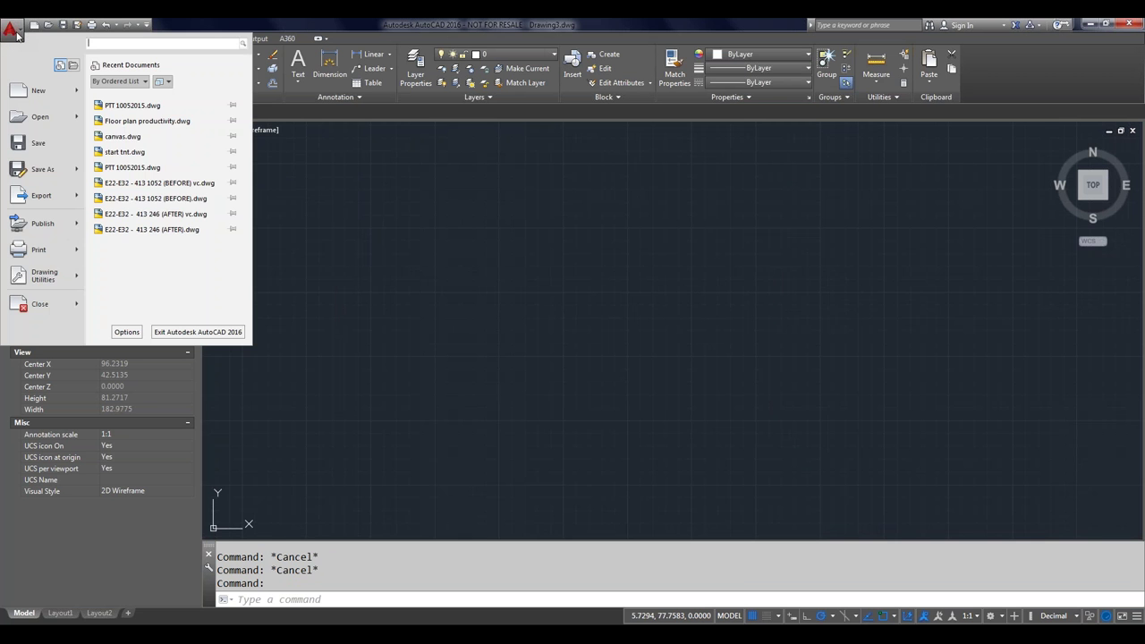
click(28, 95)
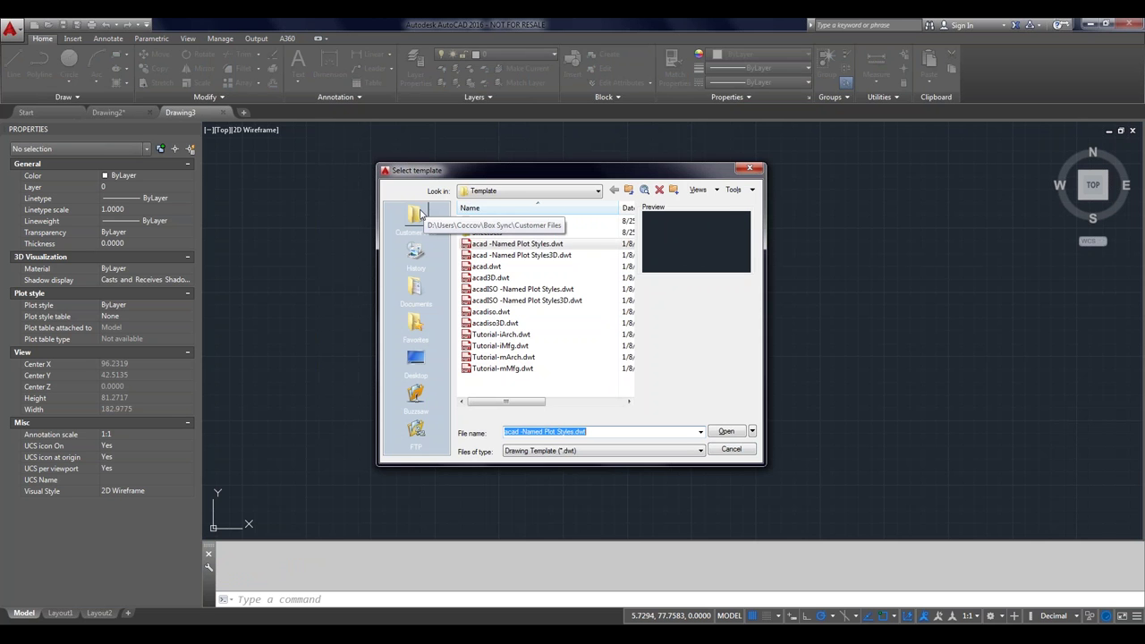
Step: In the template selection, browse on drive D to Box Sync\AutoCAD Webinars and open the 2015-10-08 A Few of Our Favorite Things folder
click(490, 192)
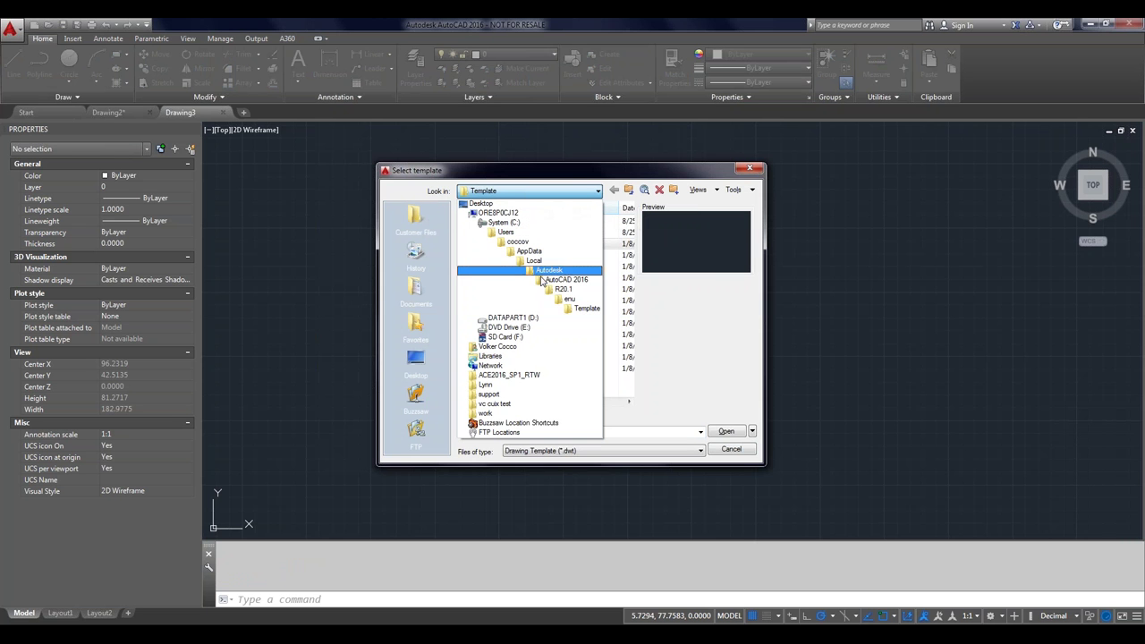
click(512, 318)
double_click(480, 244)
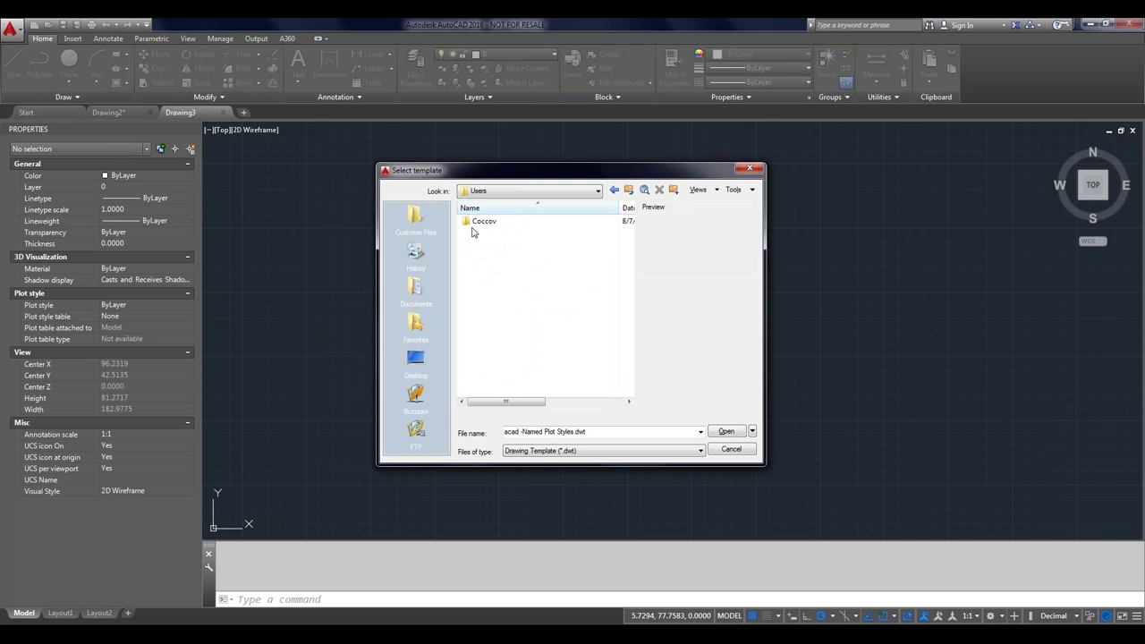
click(471, 224)
double_click(472, 223)
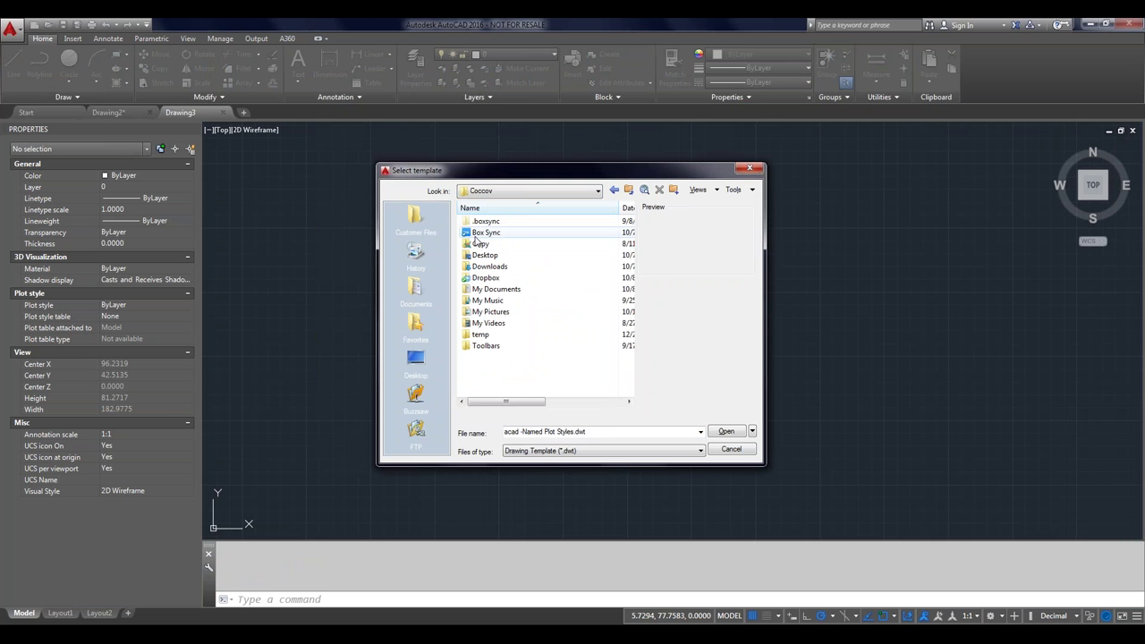
double_click(481, 233)
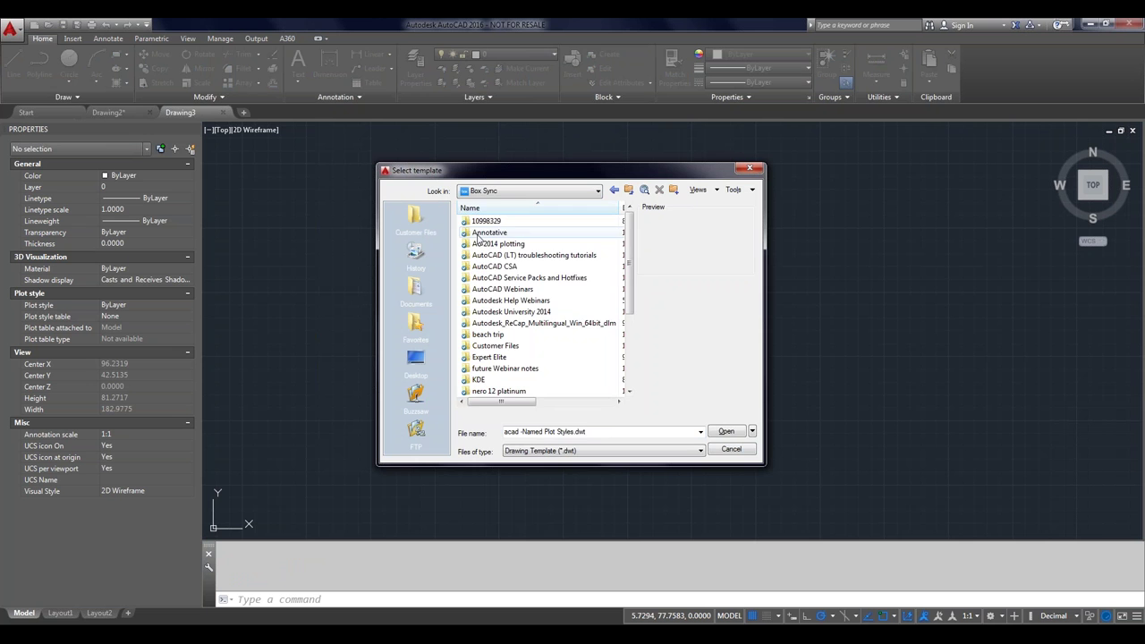
double_click(473, 290)
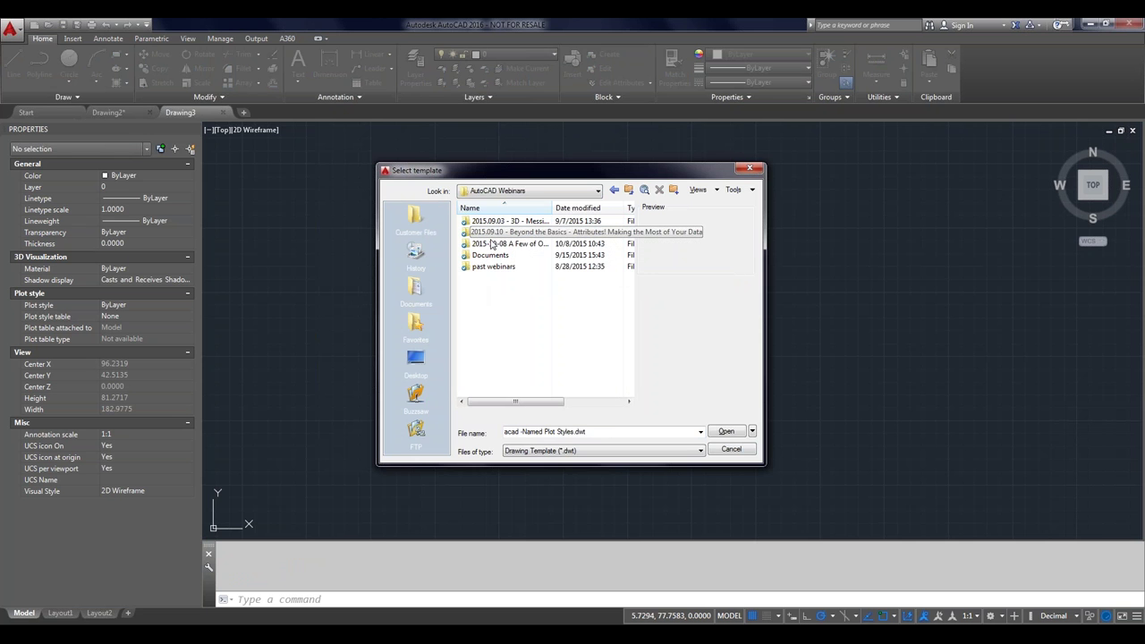
double_click(490, 249)
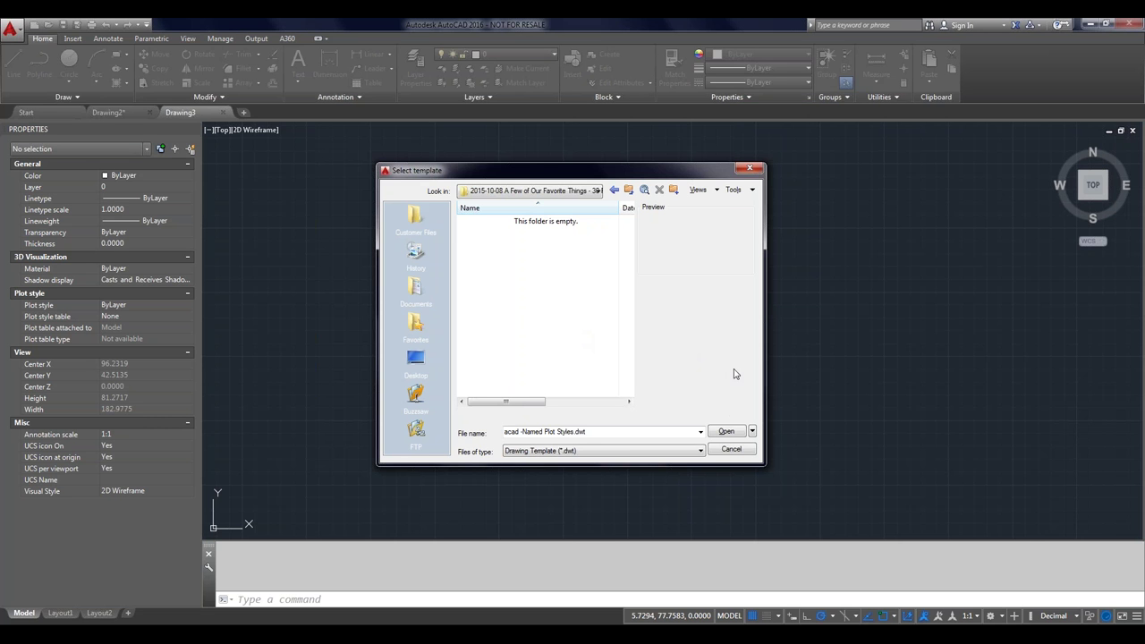
Step: Add the current folder to Places, cancel the template selection and save the changes to the Places list
click(752, 190)
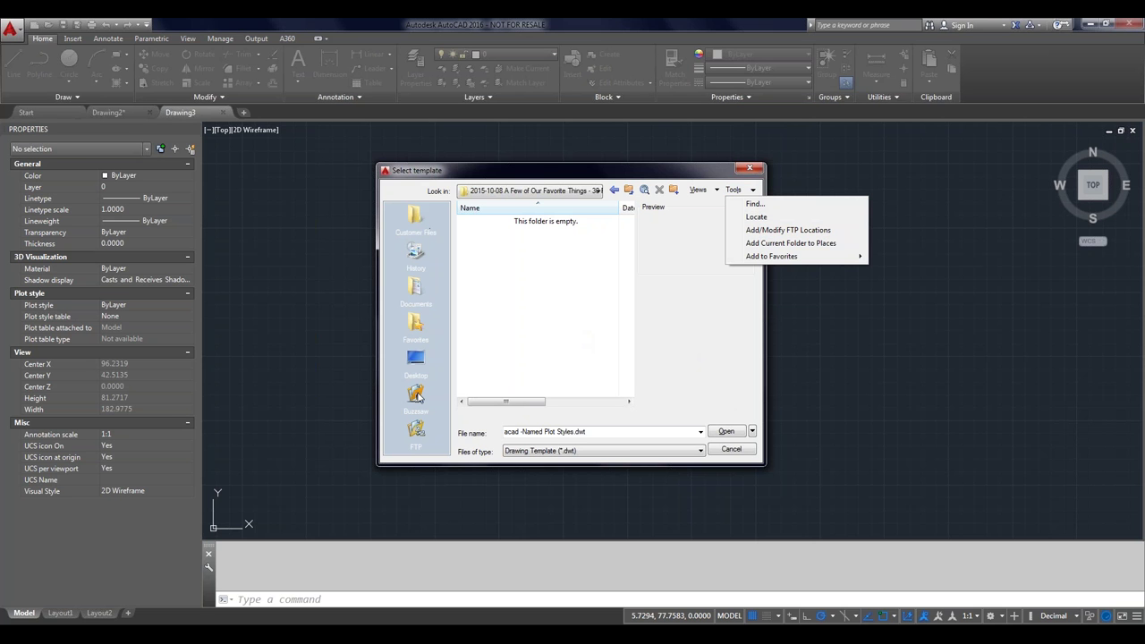
click(791, 244)
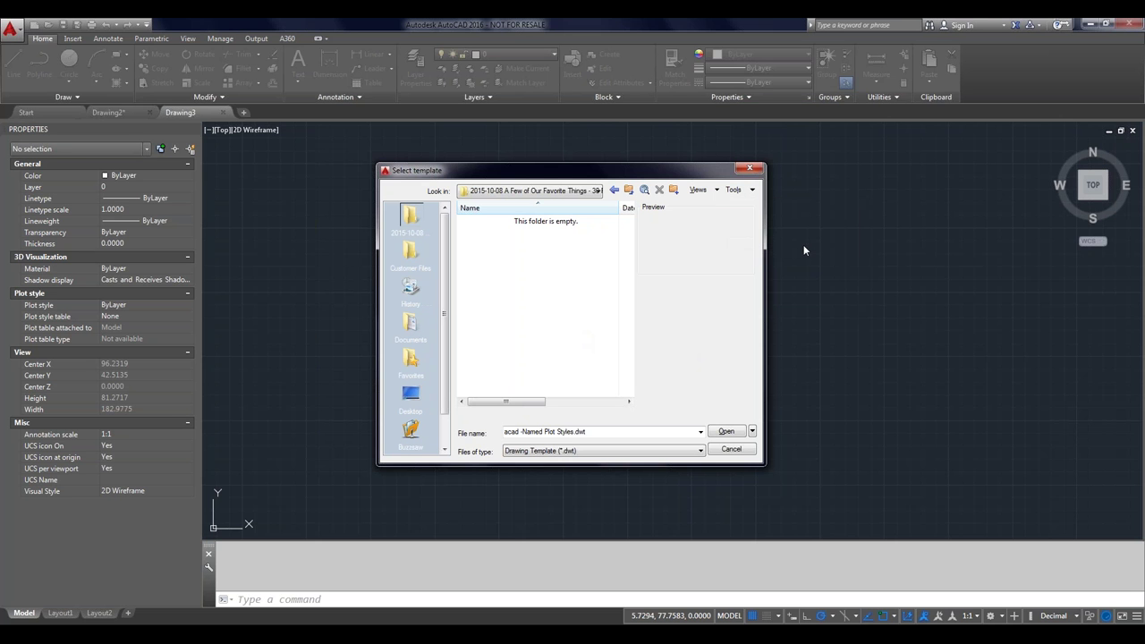
click(752, 450)
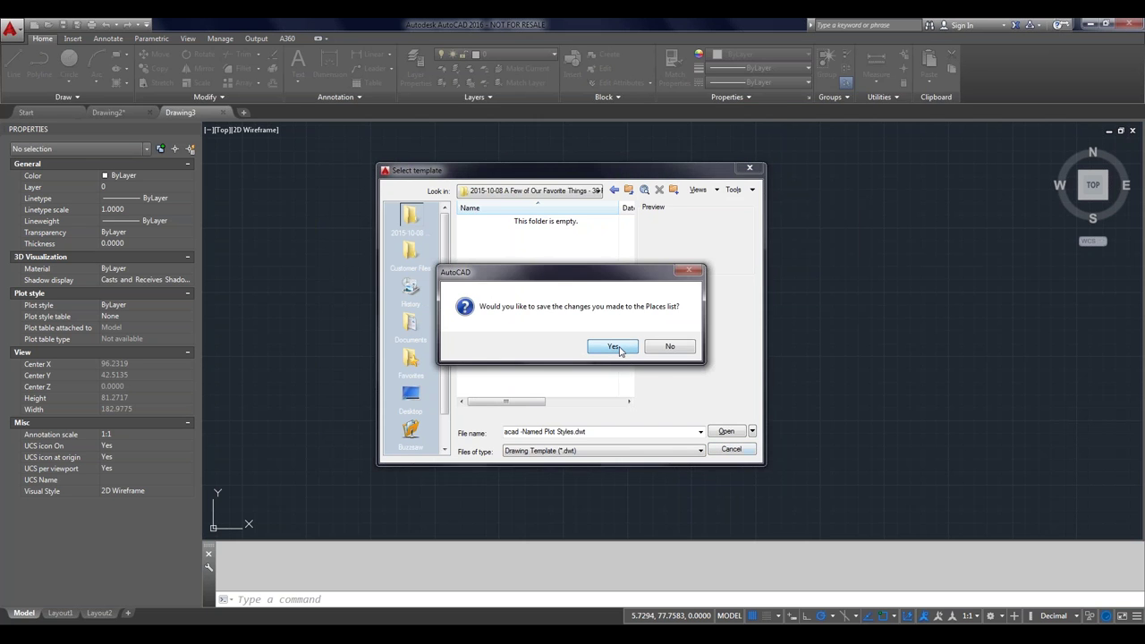
click(617, 347)
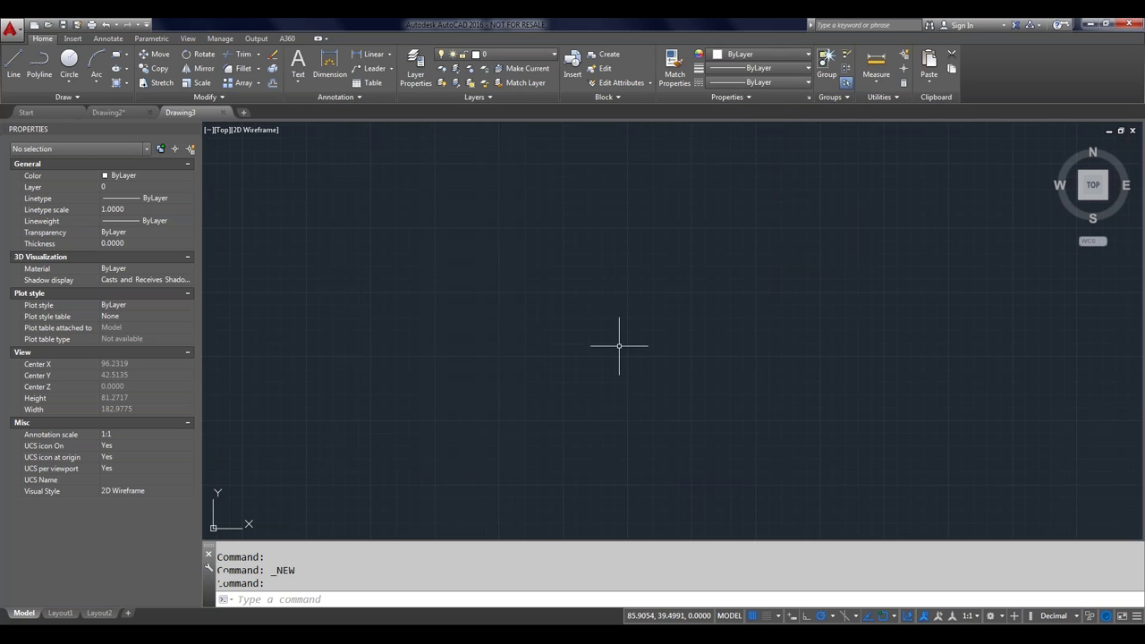
Step: In the file opening dialog, switch between the Customer Files and 2015-10-08 places and check the options offered for the 2015-10-08 place
click(46, 28)
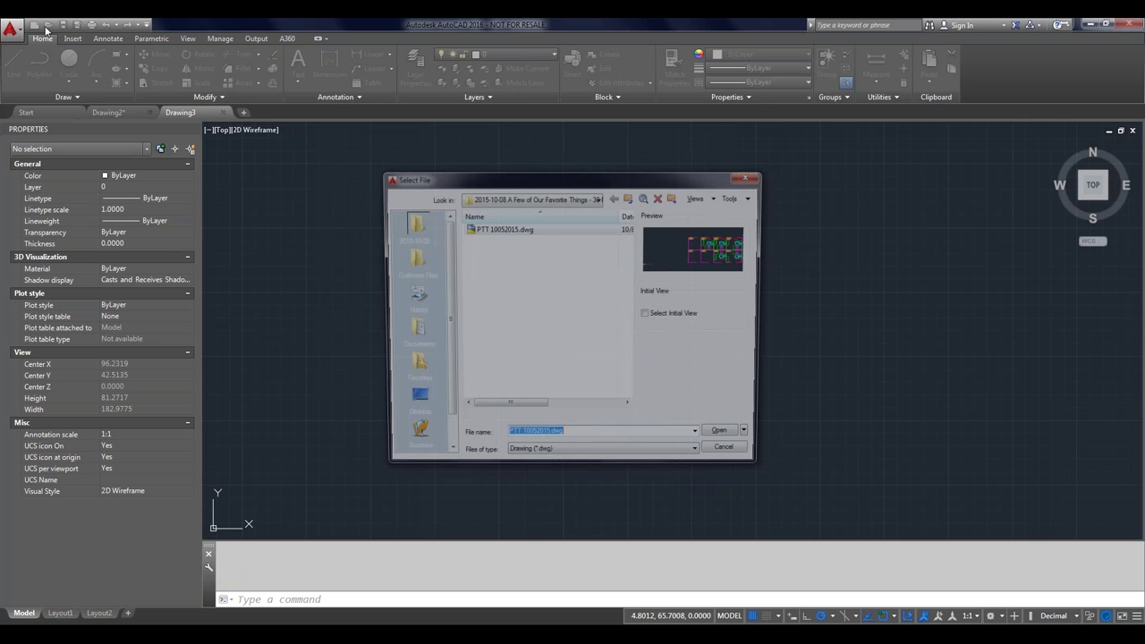
click(411, 262)
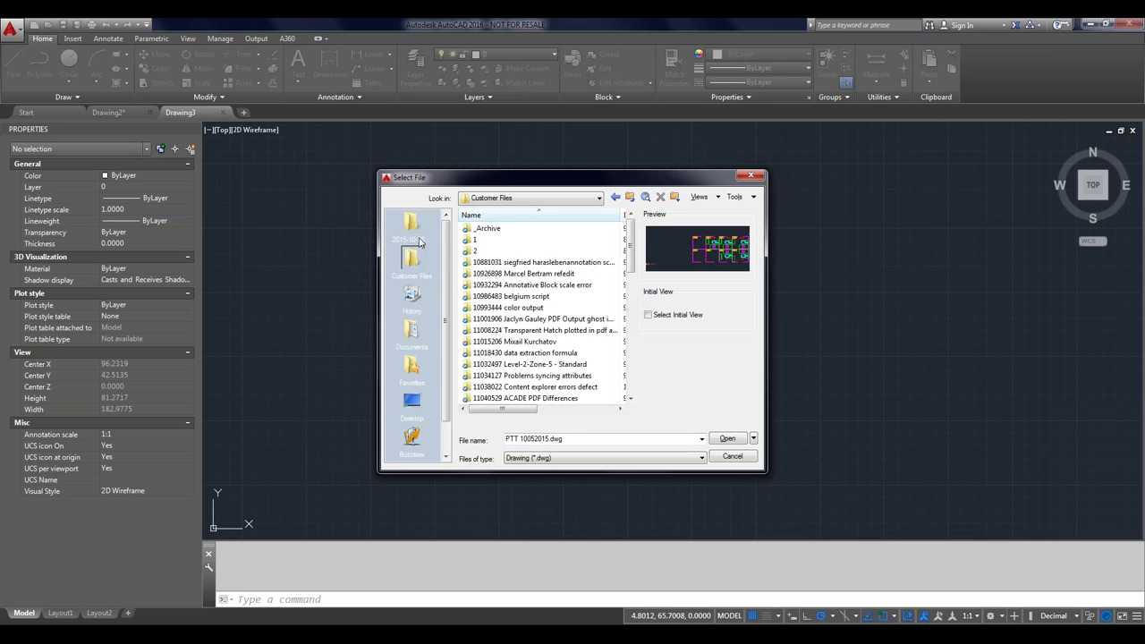
click(413, 229)
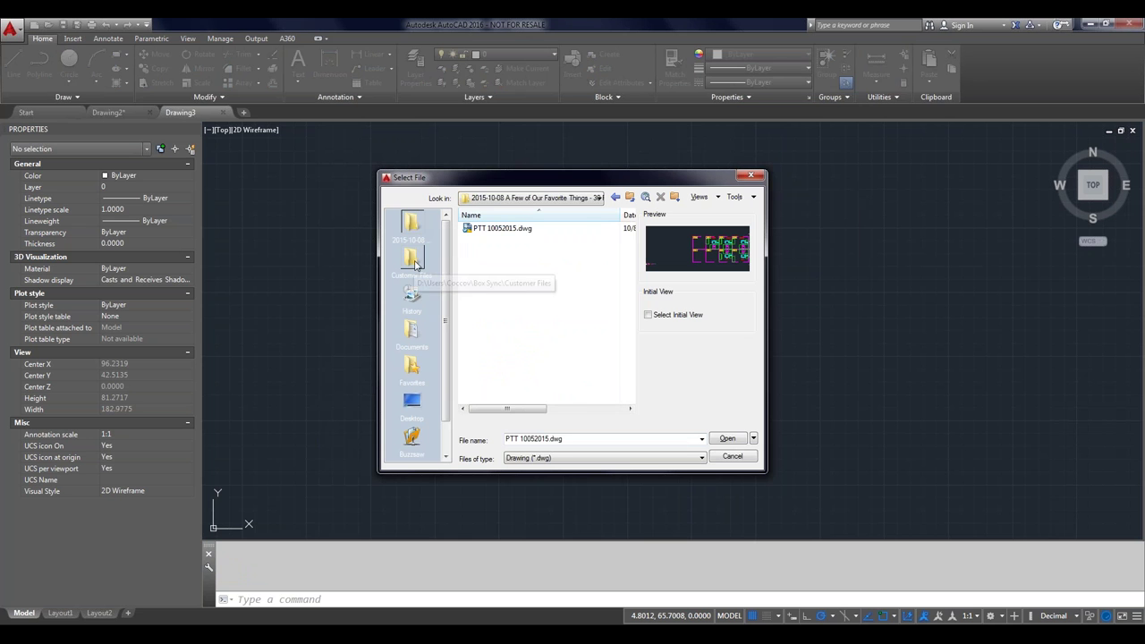
click(414, 261)
click(414, 235)
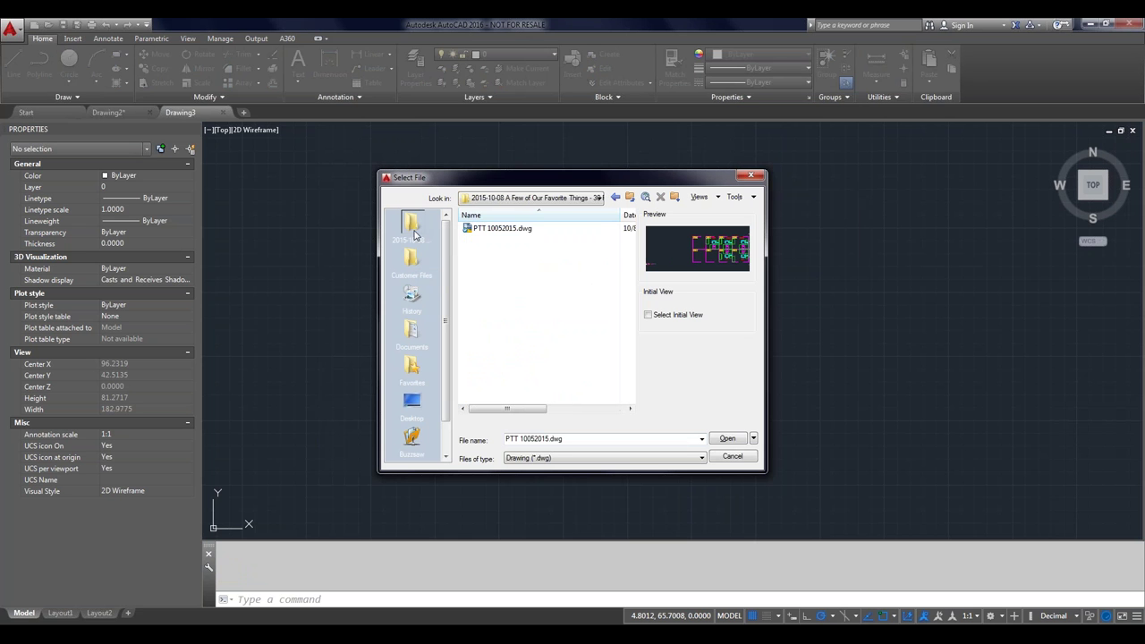
right_click(414, 235)
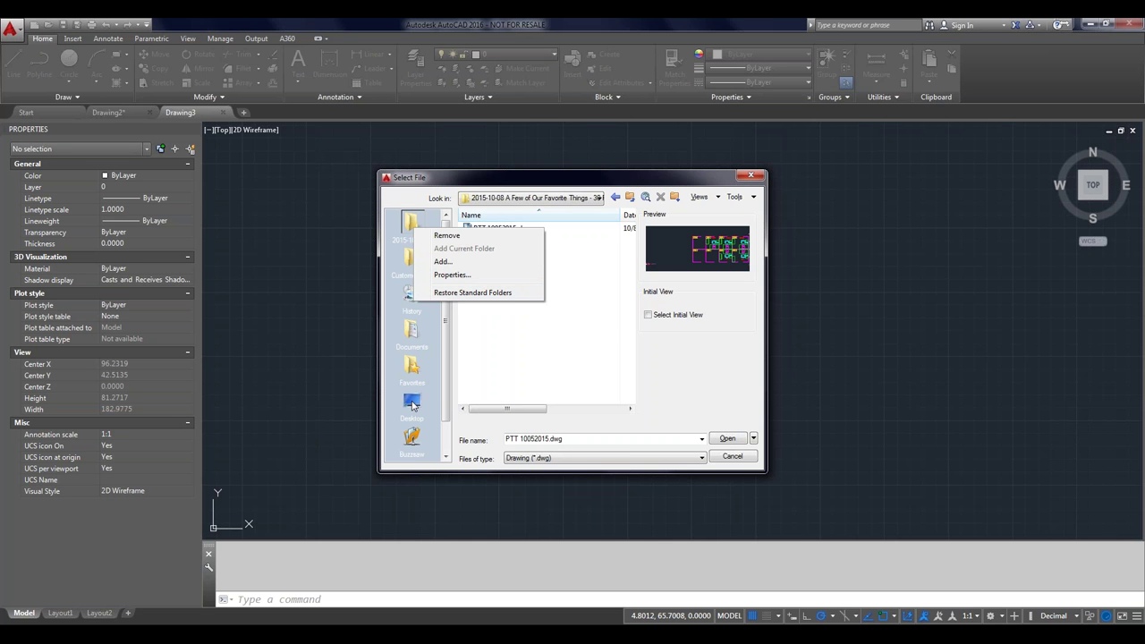
click(725, 365)
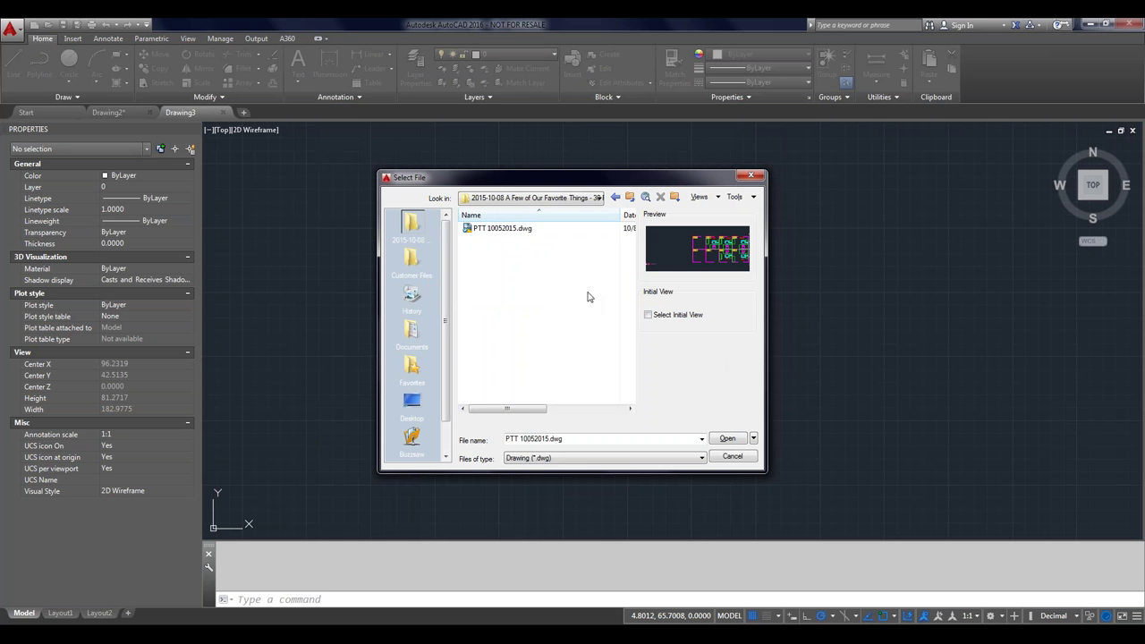
Step: Open the drawing PTT 10052015.dwg from the 2015-10-08 folder
click(517, 231)
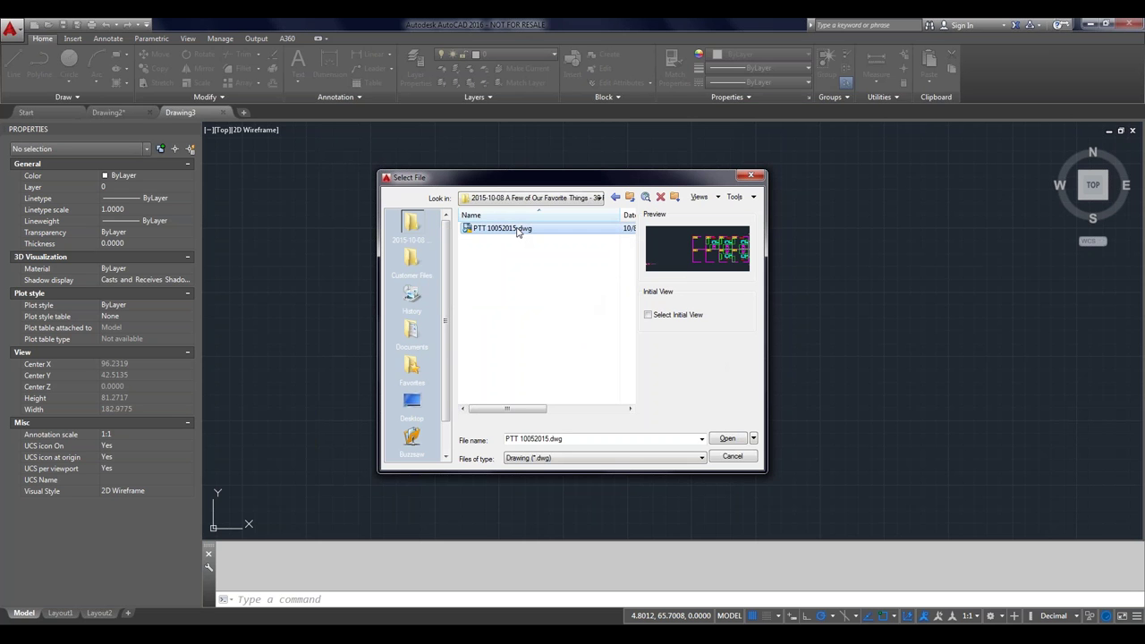
double_click(517, 231)
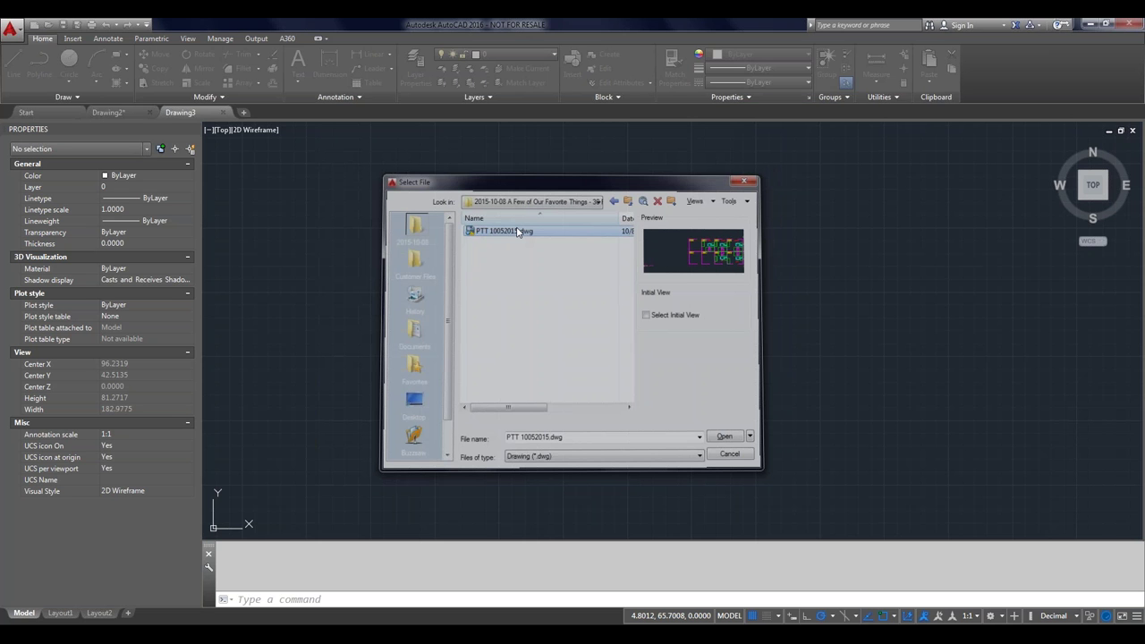
key(Escape)
key(Escape)
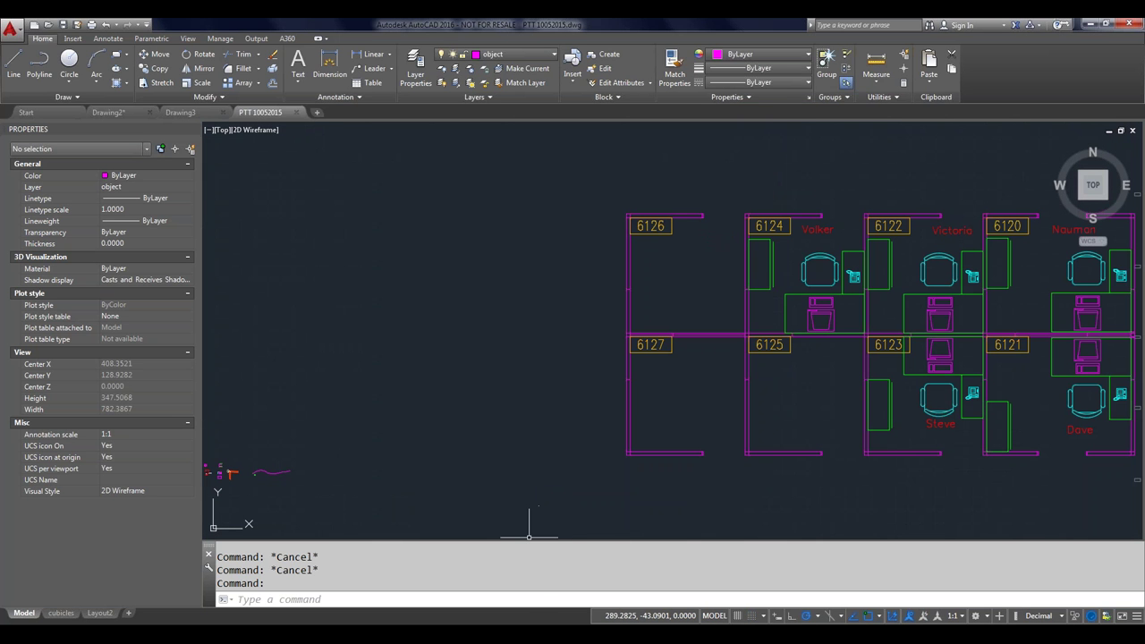
Step: Examine the User Preferences options and the shortcut menu offered in the empty drawing area, without changing anything
right_click(548, 587)
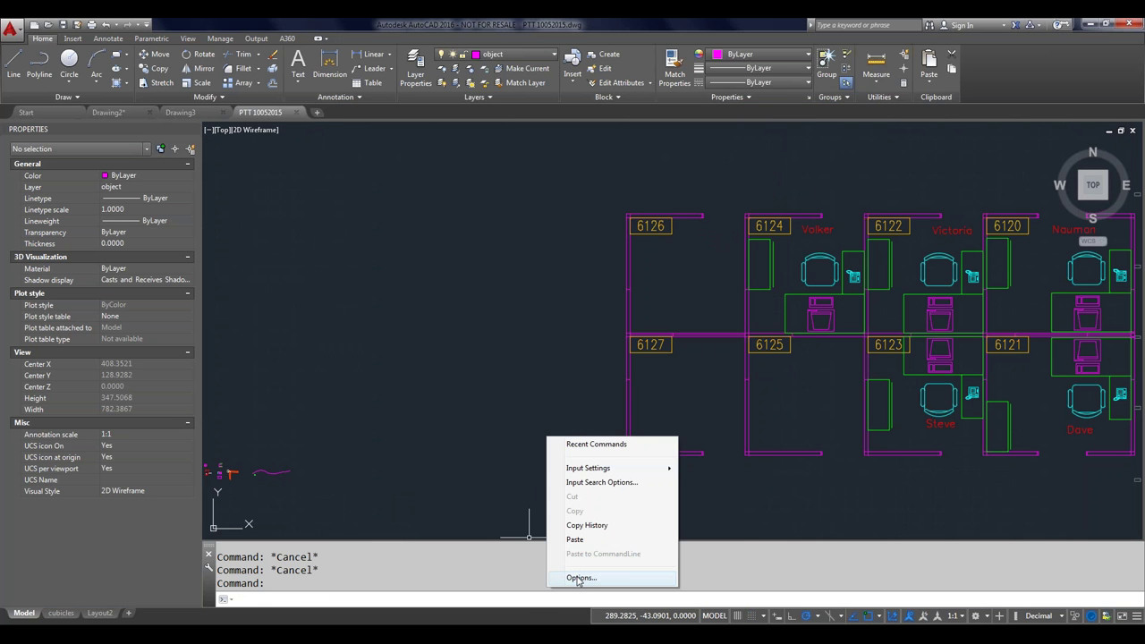
click(579, 578)
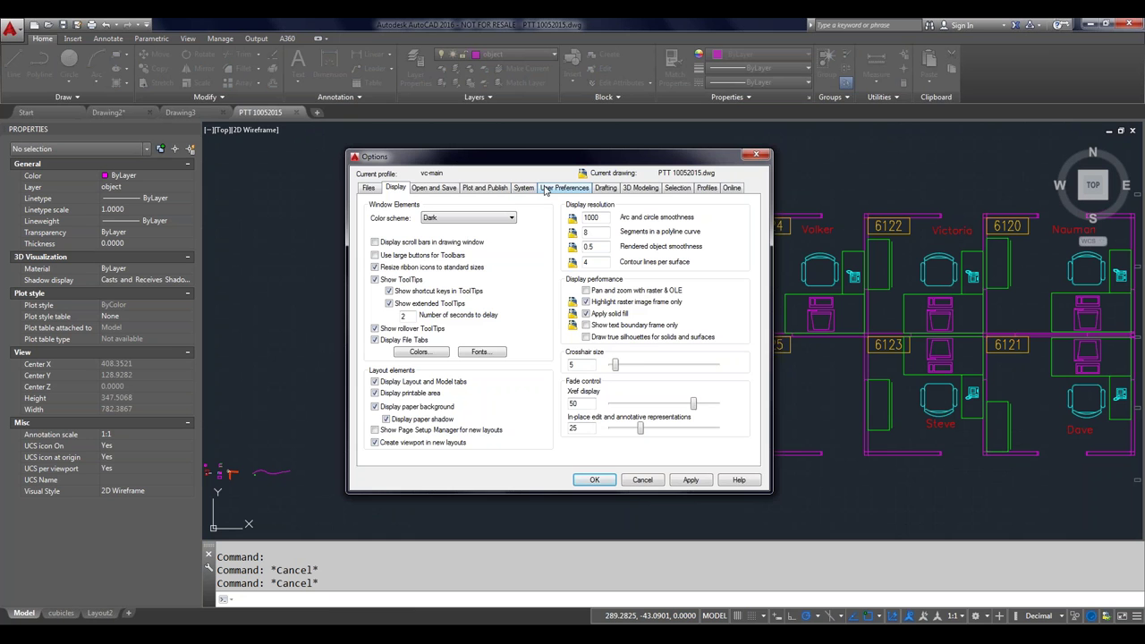
click(545, 188)
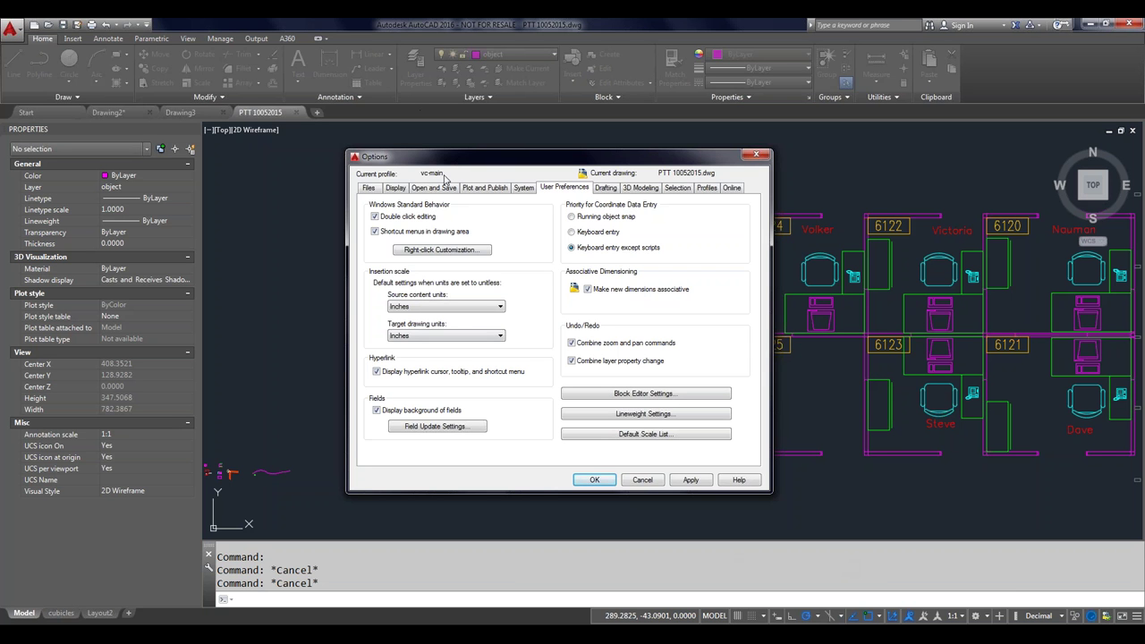
click(744, 158)
right_click(539, 275)
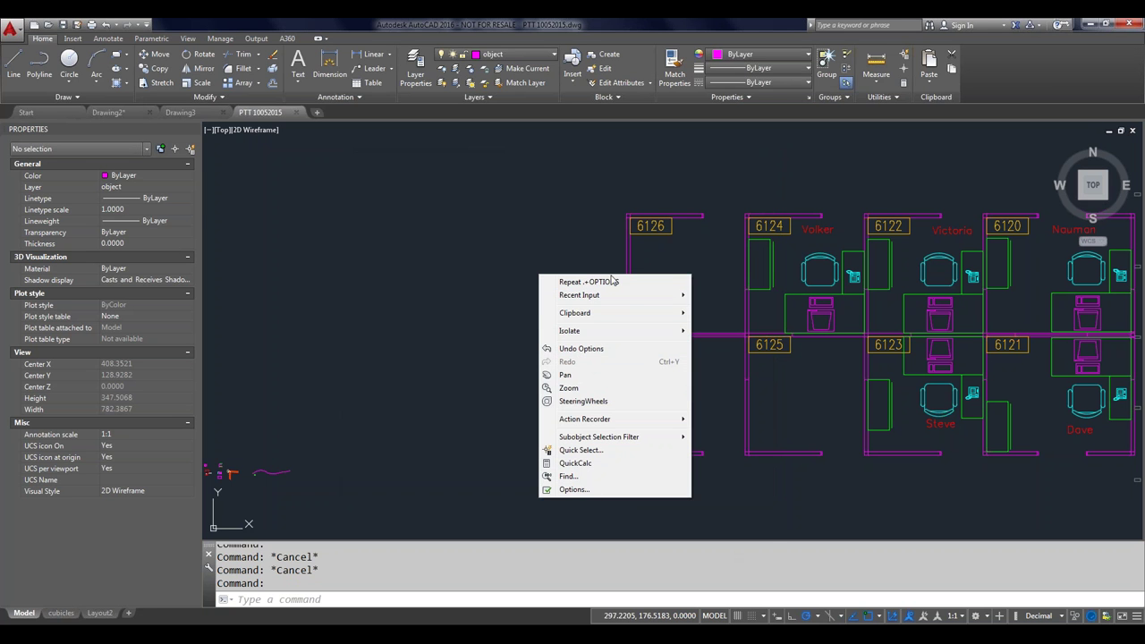
click(639, 550)
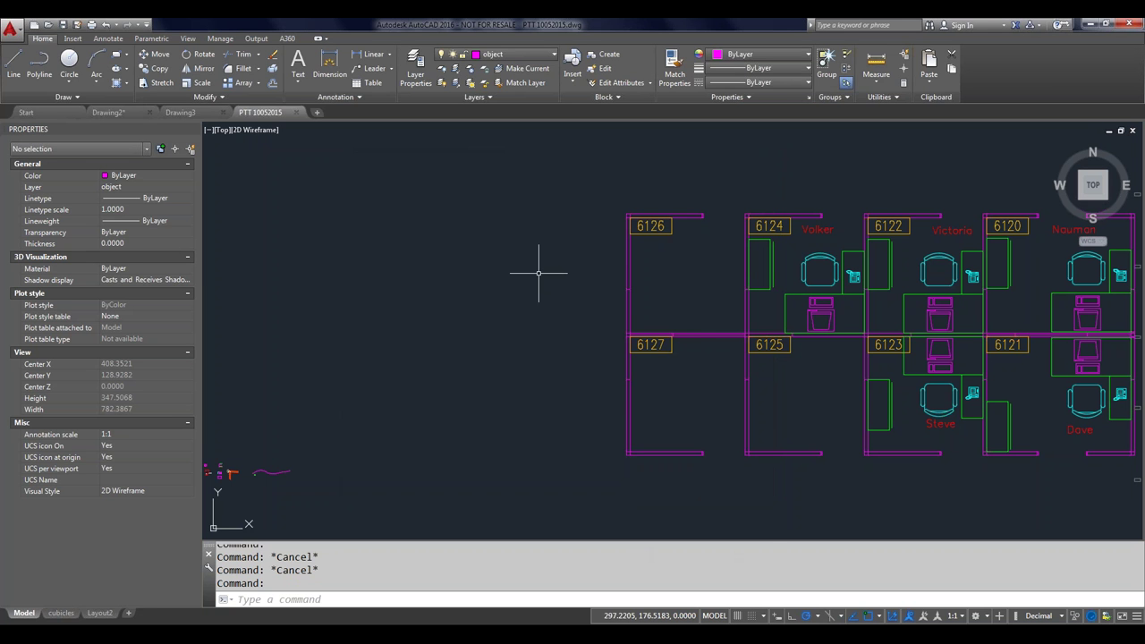
Step: In the user preferences, turn on time-sensitive right-click in Right-Click Customization and apply the options
right_click(639, 549)
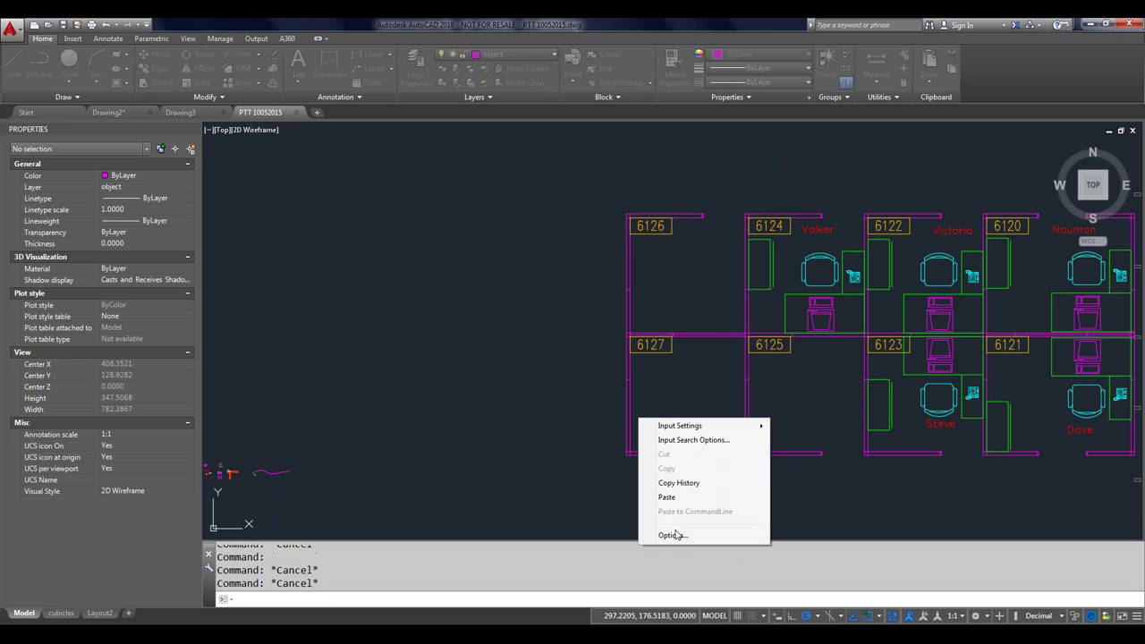
click(673, 535)
click(556, 187)
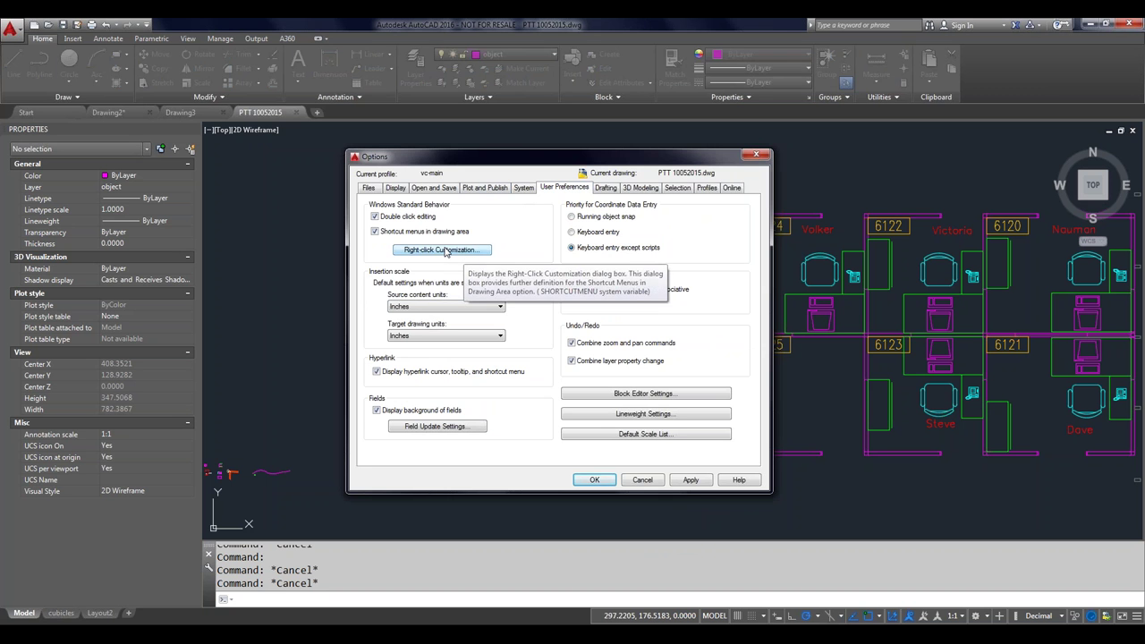
click(445, 251)
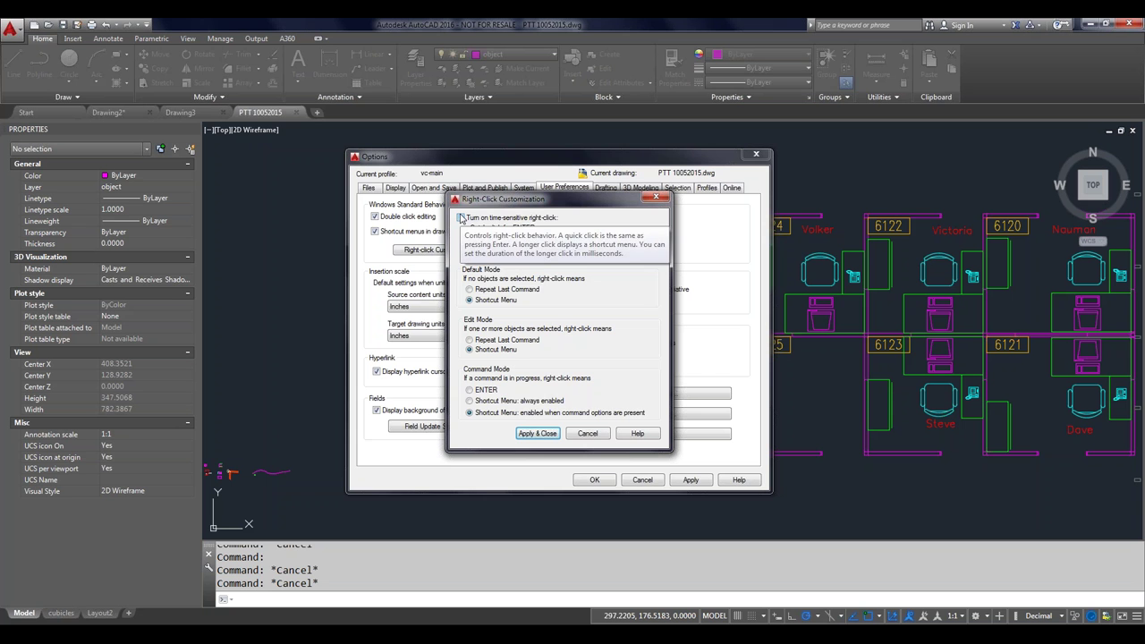
click(462, 217)
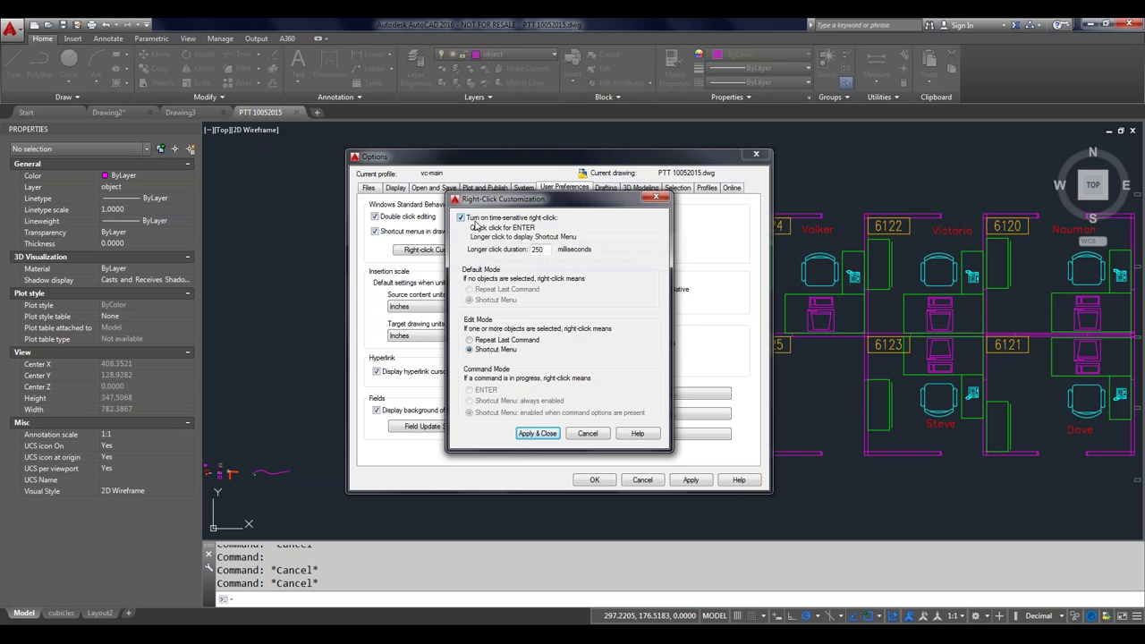
double_click(546, 249)
click(552, 436)
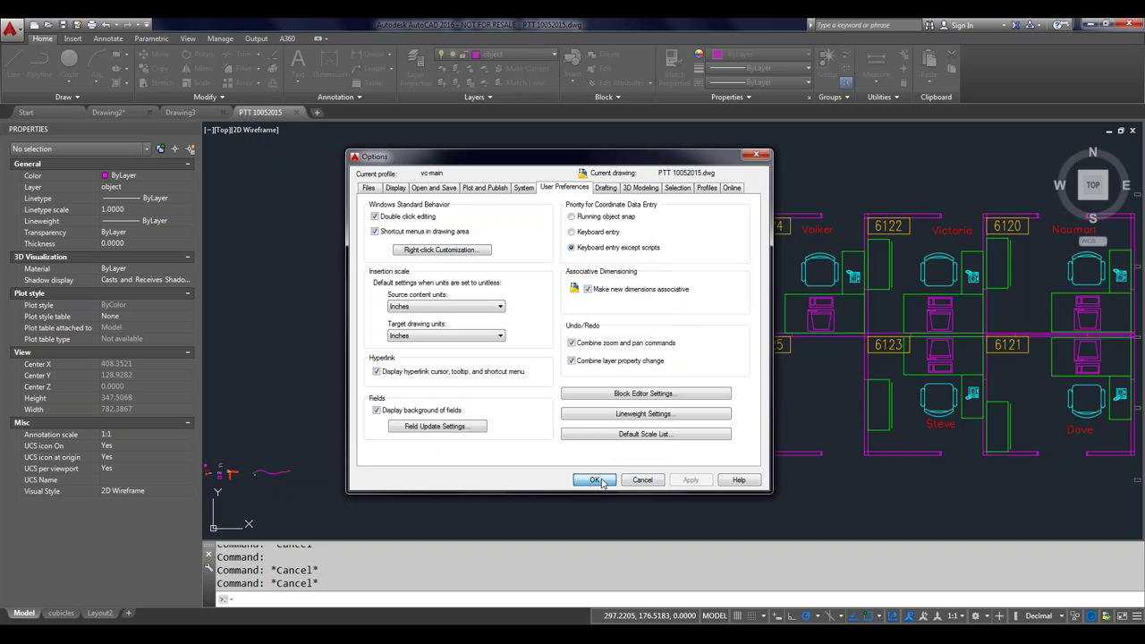
click(594, 481)
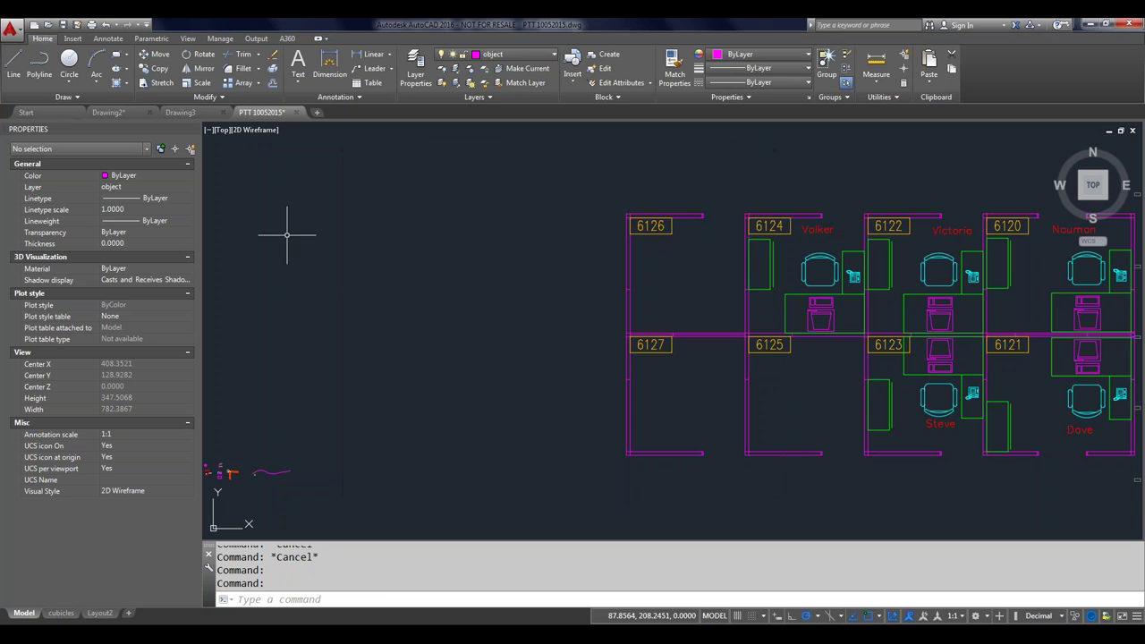
Step: Draw a single diagonal line in the empty area left of the cubicle plan and end the Line command
click(12, 79)
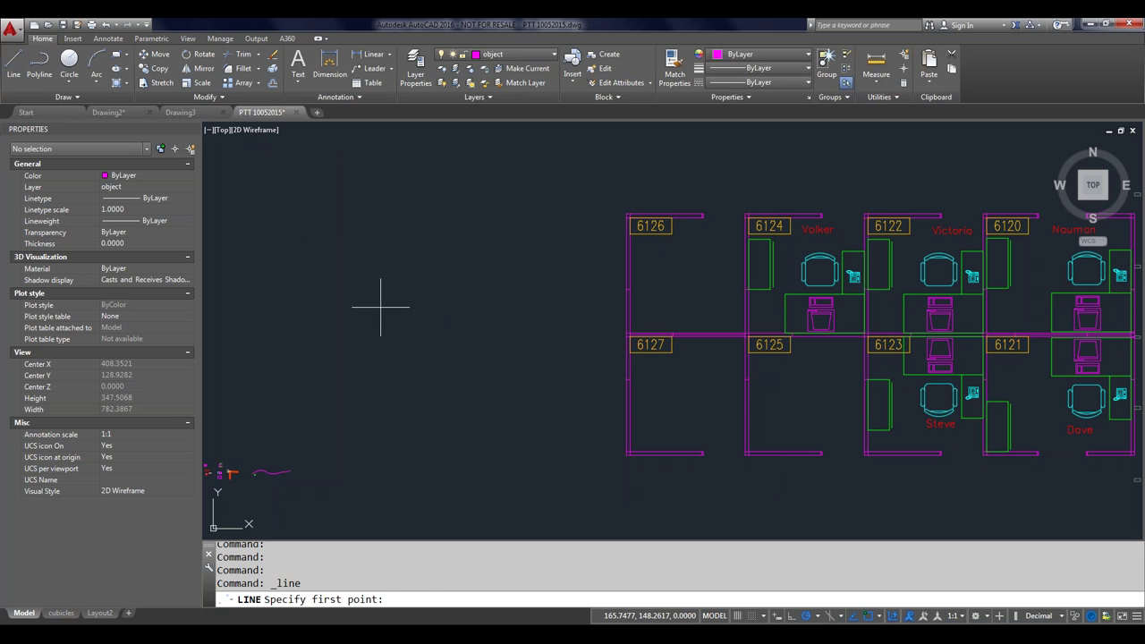
click(310, 325)
click(411, 268)
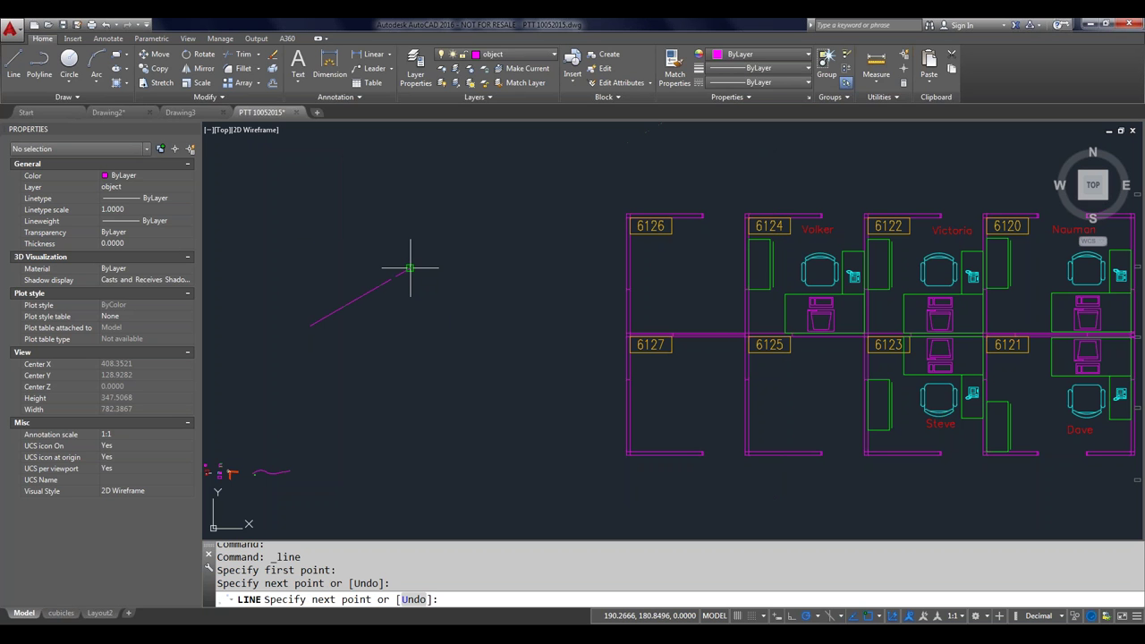
right_click(414, 269)
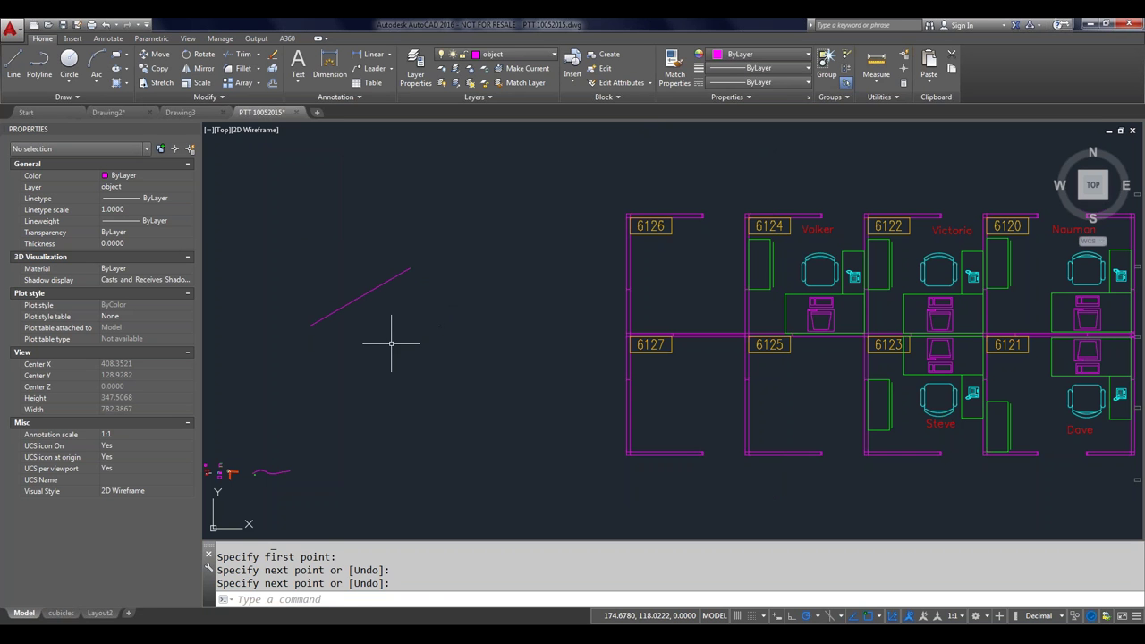
Step: Start a second line below the first, check the shortcut options offered during the Line command, and cancel it
key(Return)
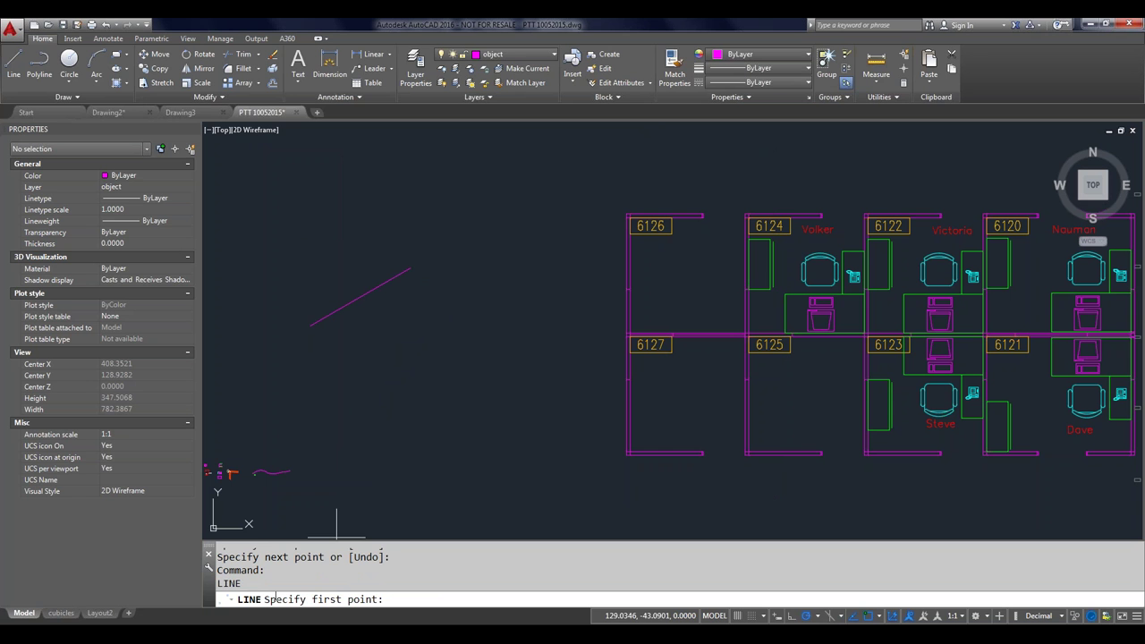
click(344, 359)
right_click(413, 319)
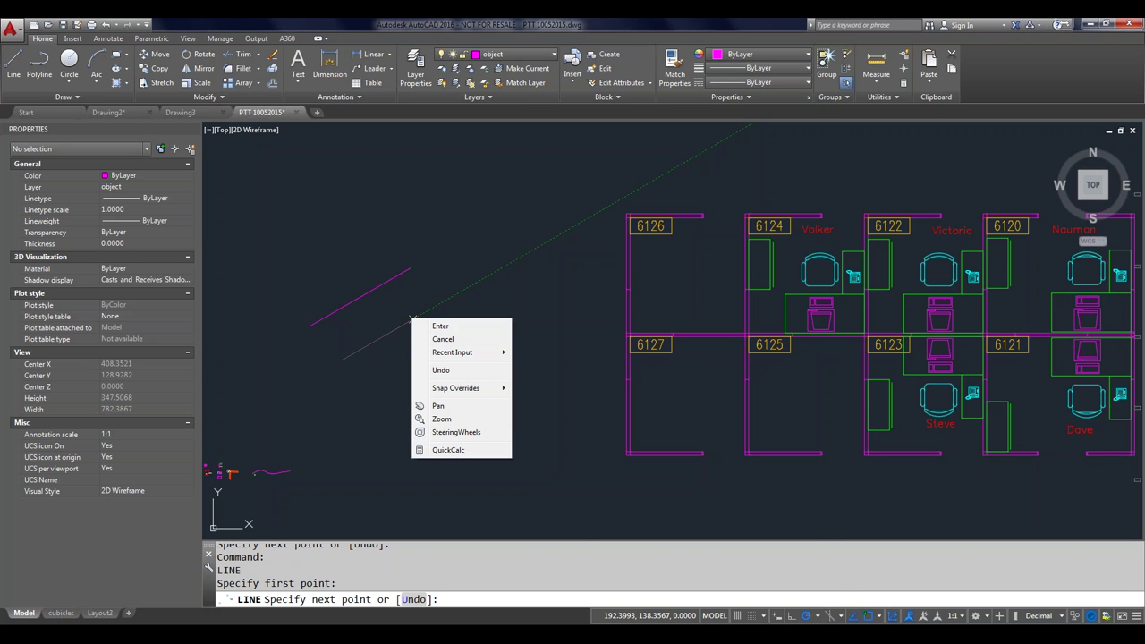
key(Escape)
key(Escape)
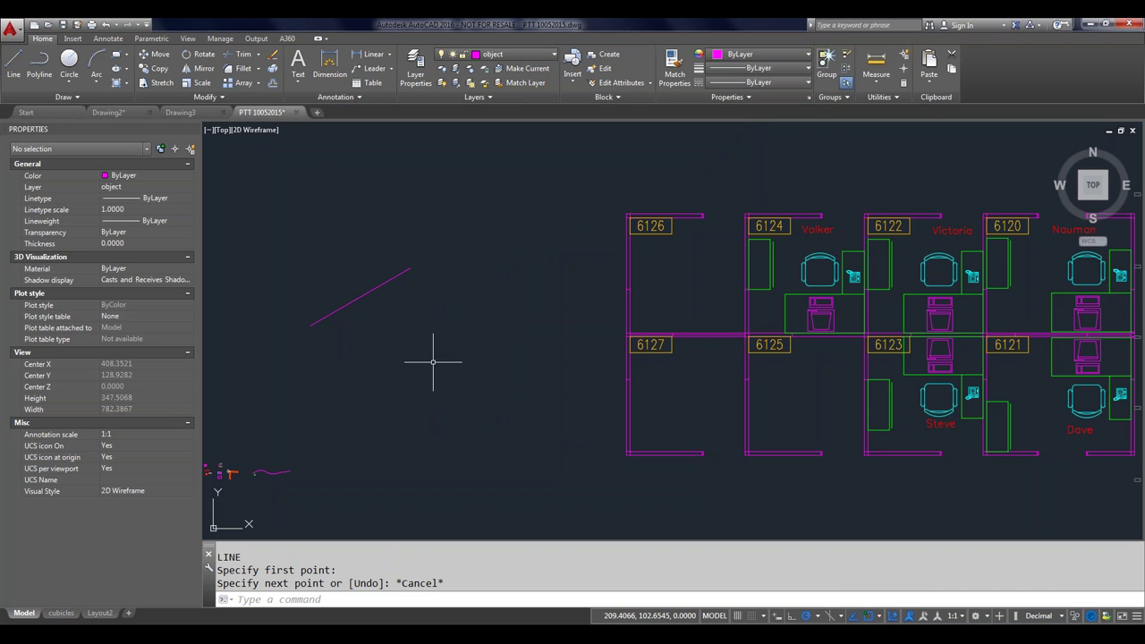
Step: Display the tool palettes and restore the saved Cubicle view
key(ctrl+3)
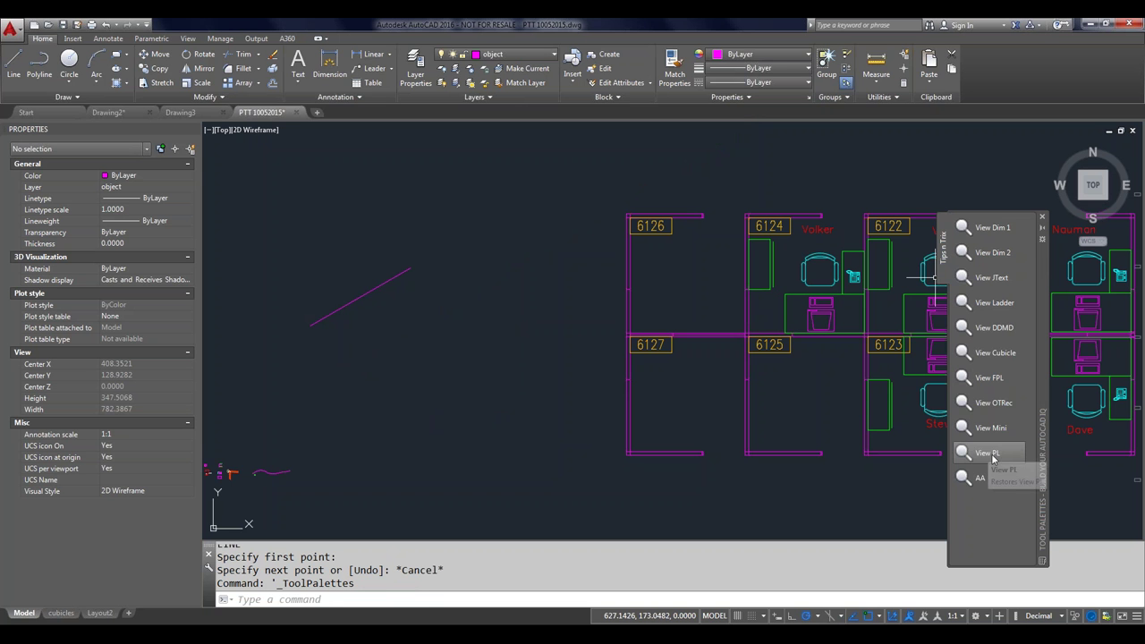
click(996, 353)
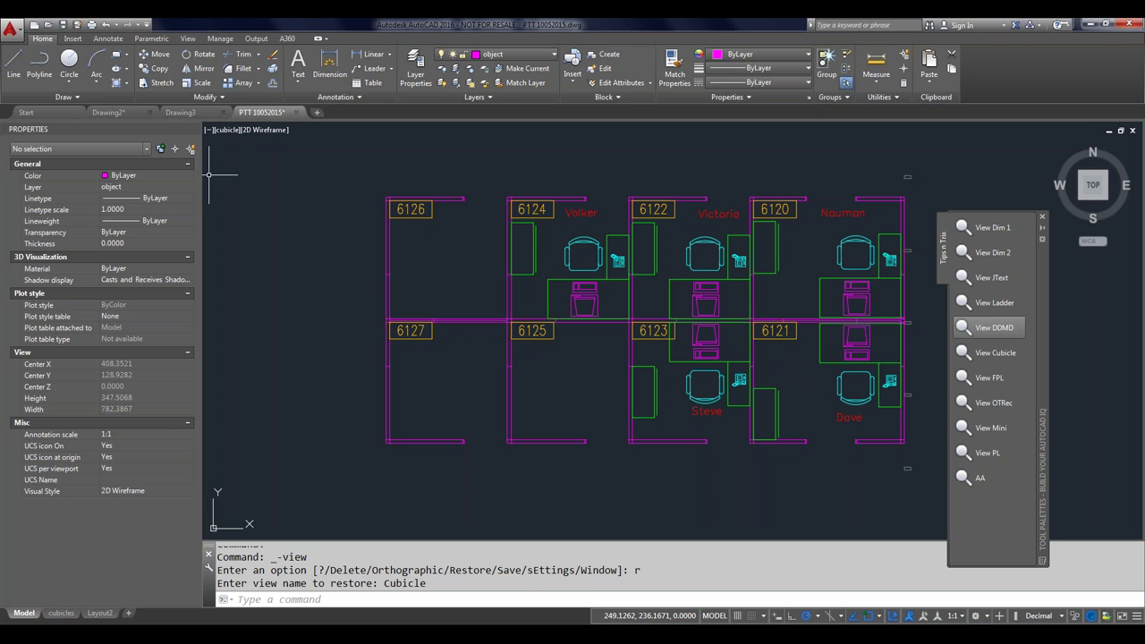
click(73, 38)
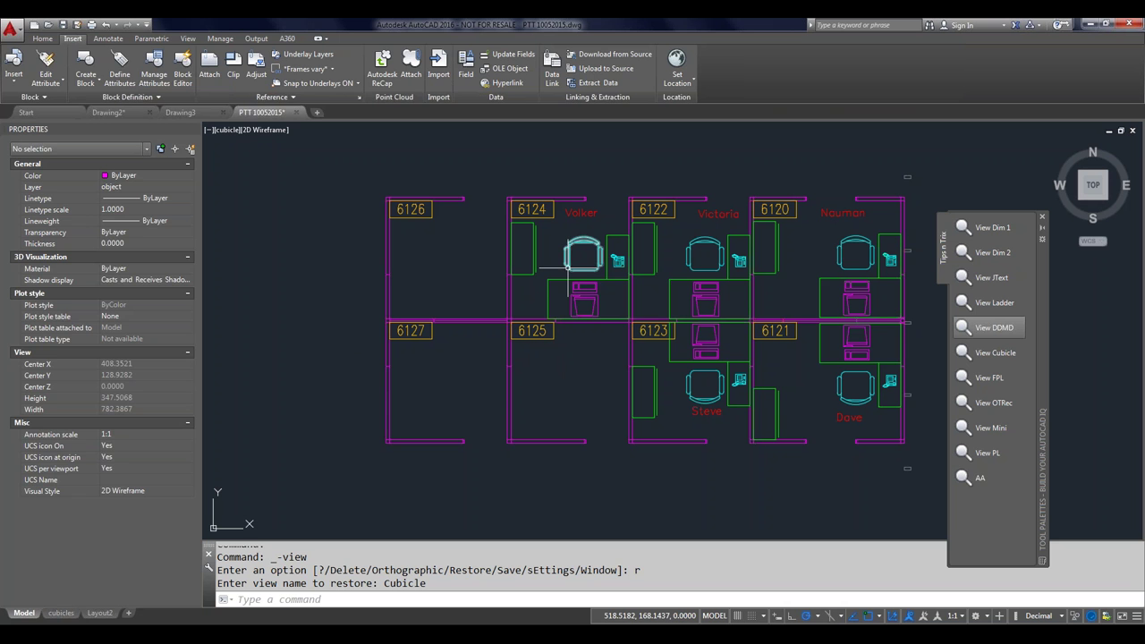
Step: Use Add Selected on the chair in cubicle 6124 to insert a CHAIR7 block in cubicle 6125 at scale 1 and rotation 0
click(567, 266)
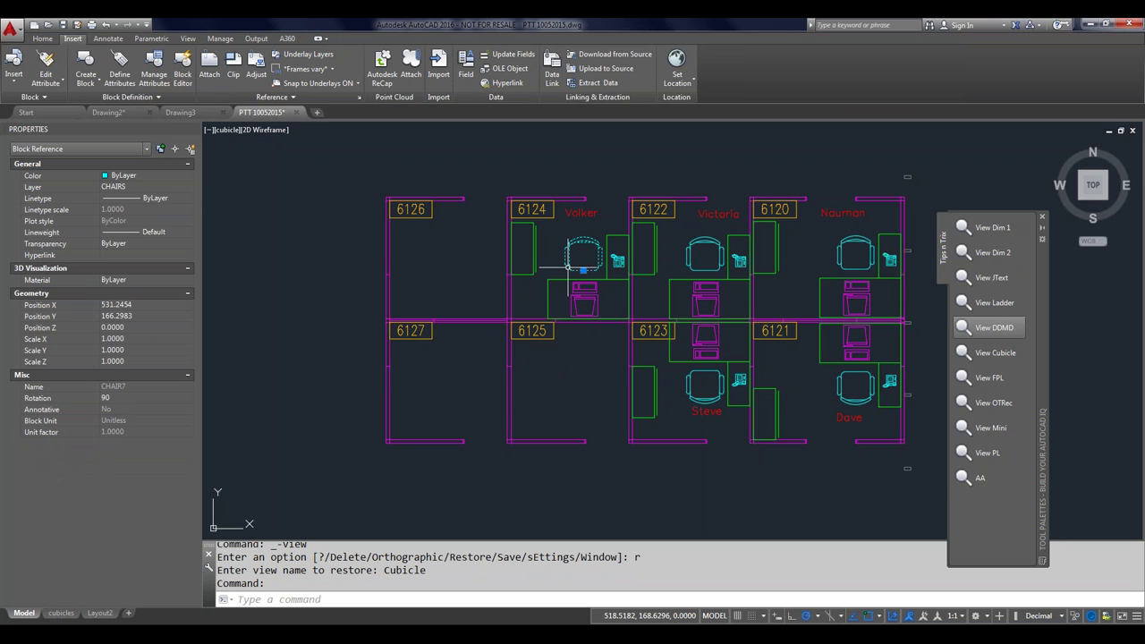
right_click(568, 266)
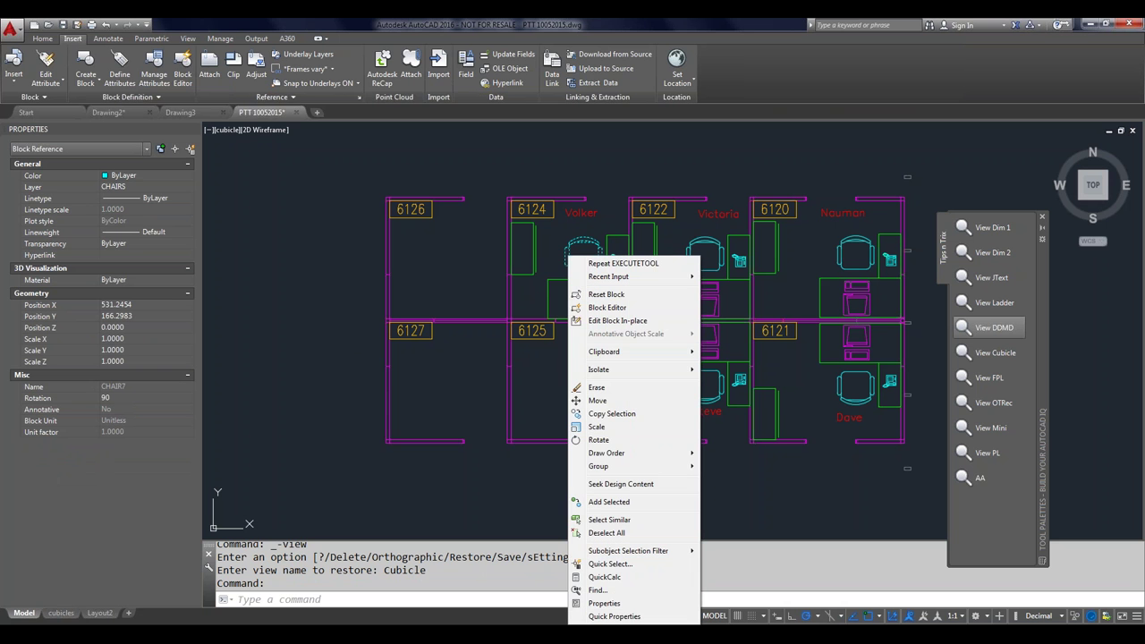
click(623, 507)
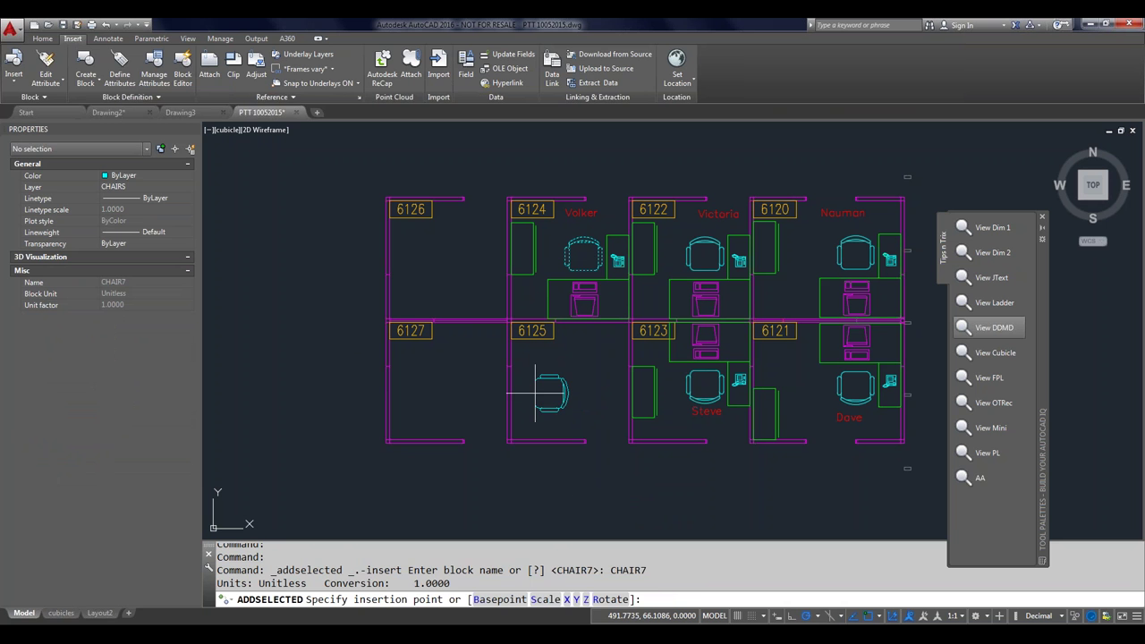
click(535, 392)
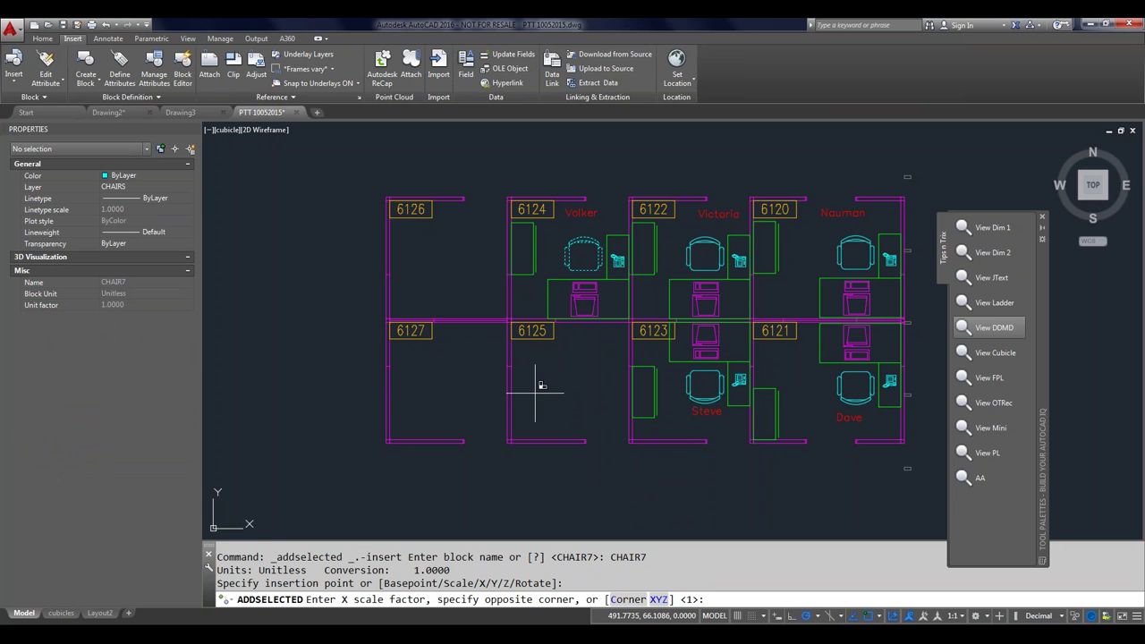
key(Return)
key(Return)
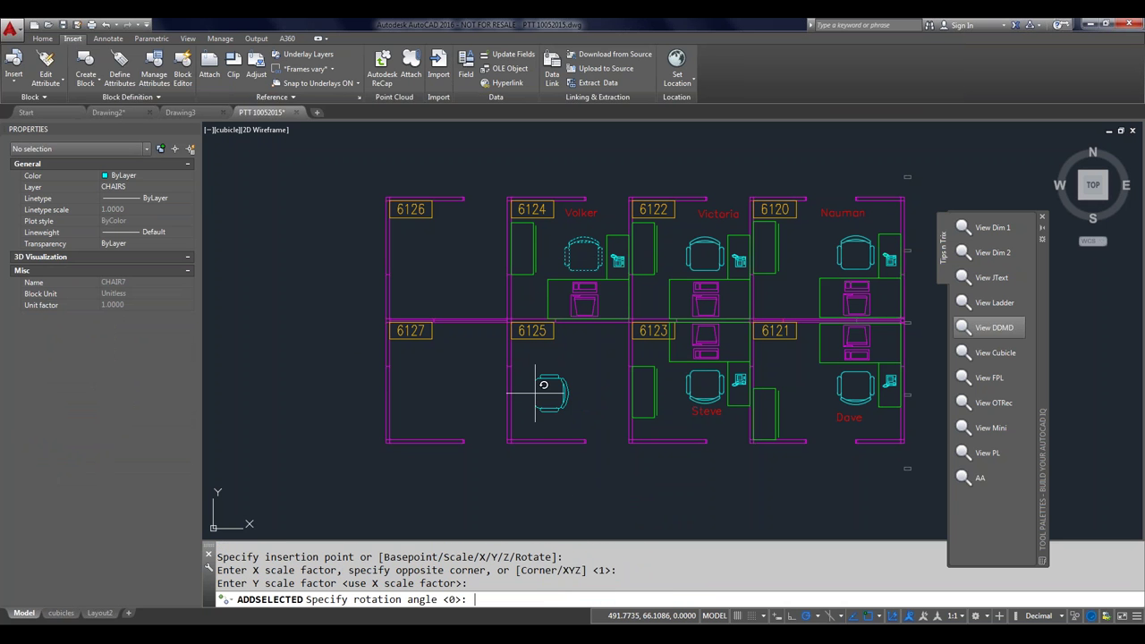
key(Return)
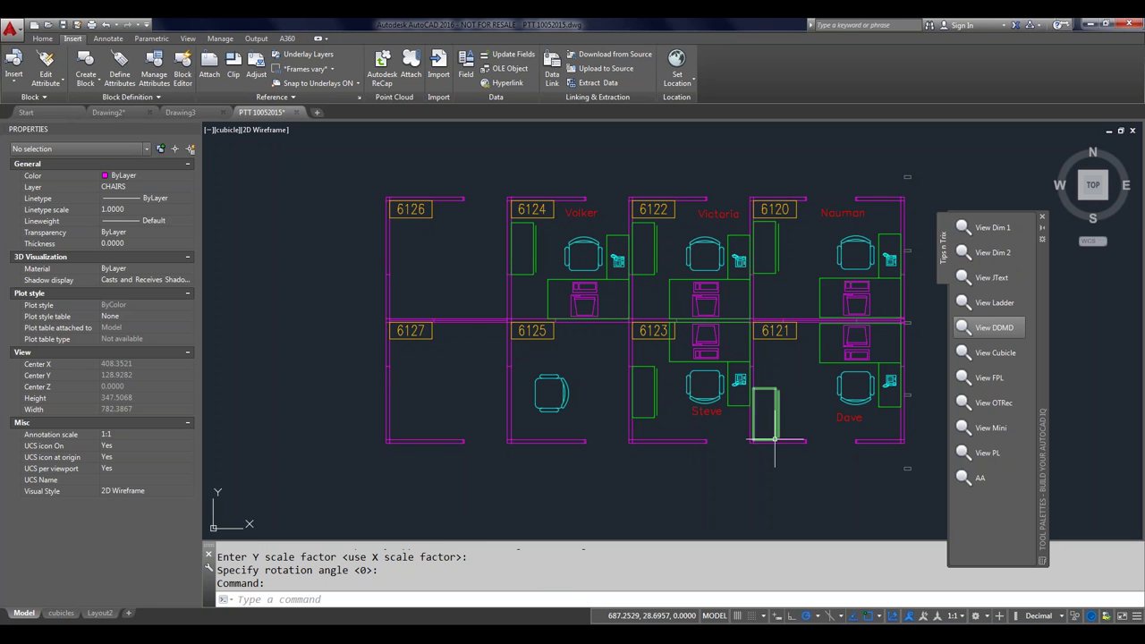
Step: Start Add Selected from the chair in cubicle 6125 and set the base point at the quadrant of the chair's backrest
click(547, 404)
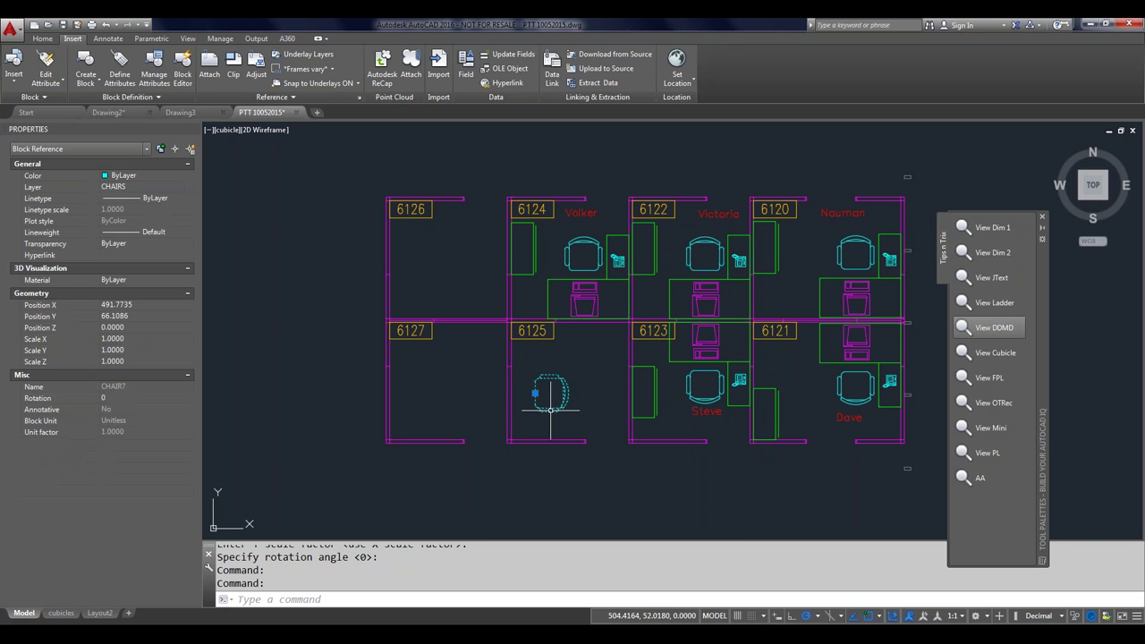
right_click(550, 409)
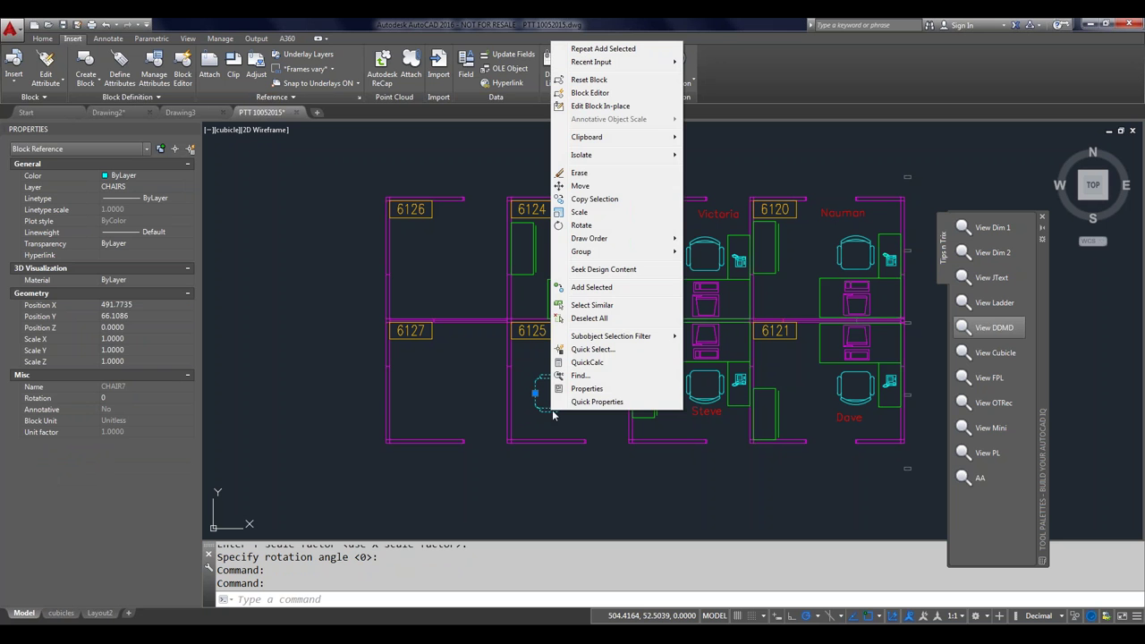
click(601, 290)
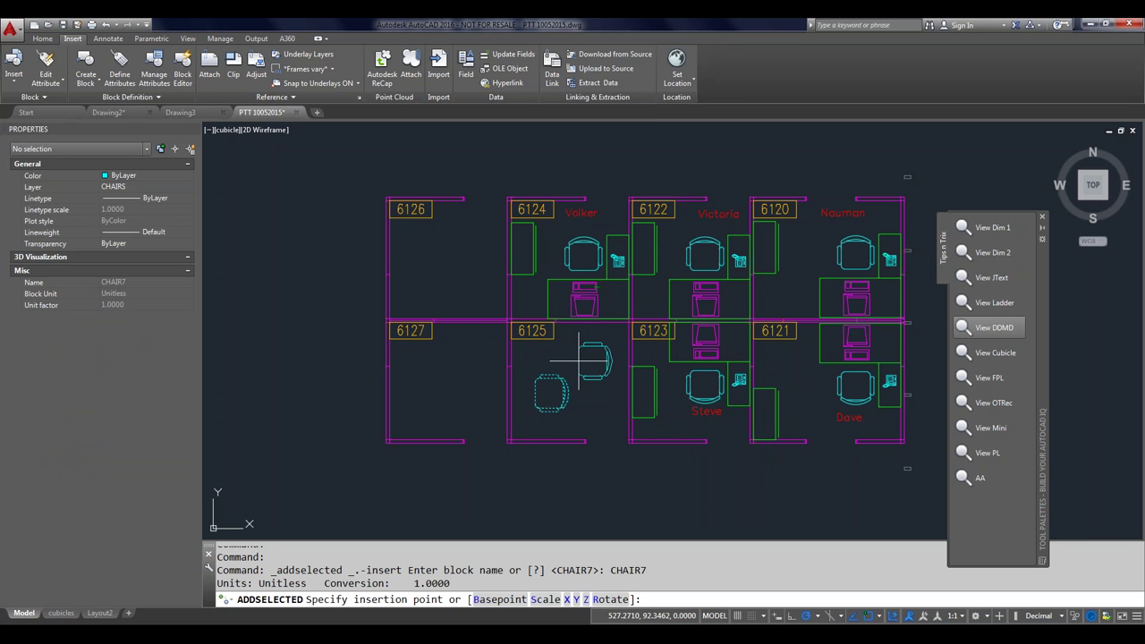
click(579, 360)
click(579, 361)
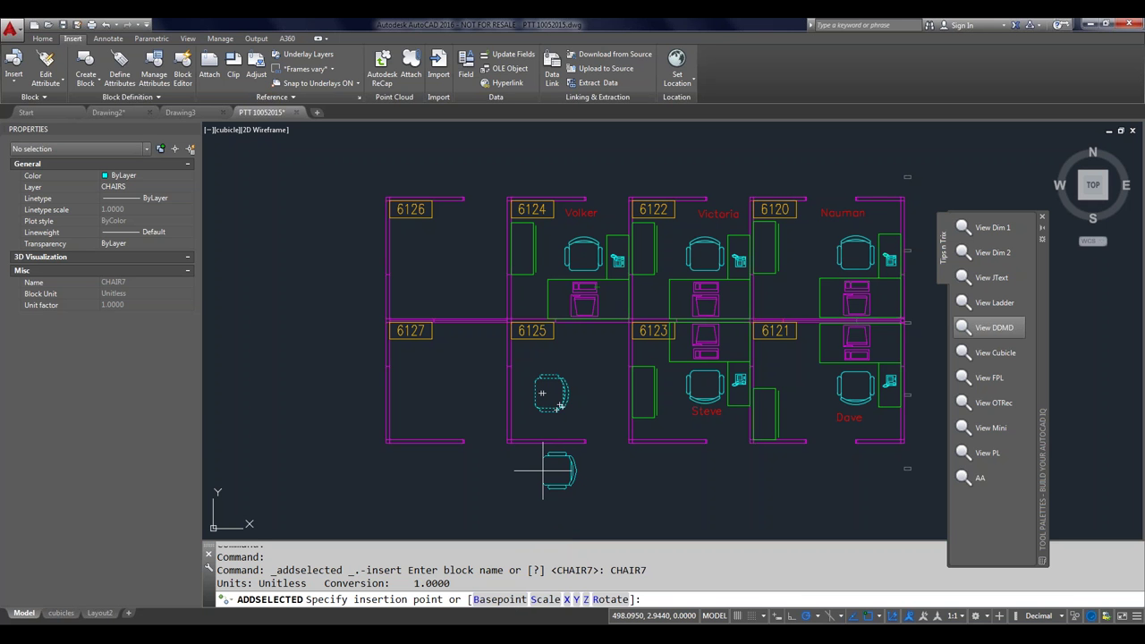
text(b)
key(Return)
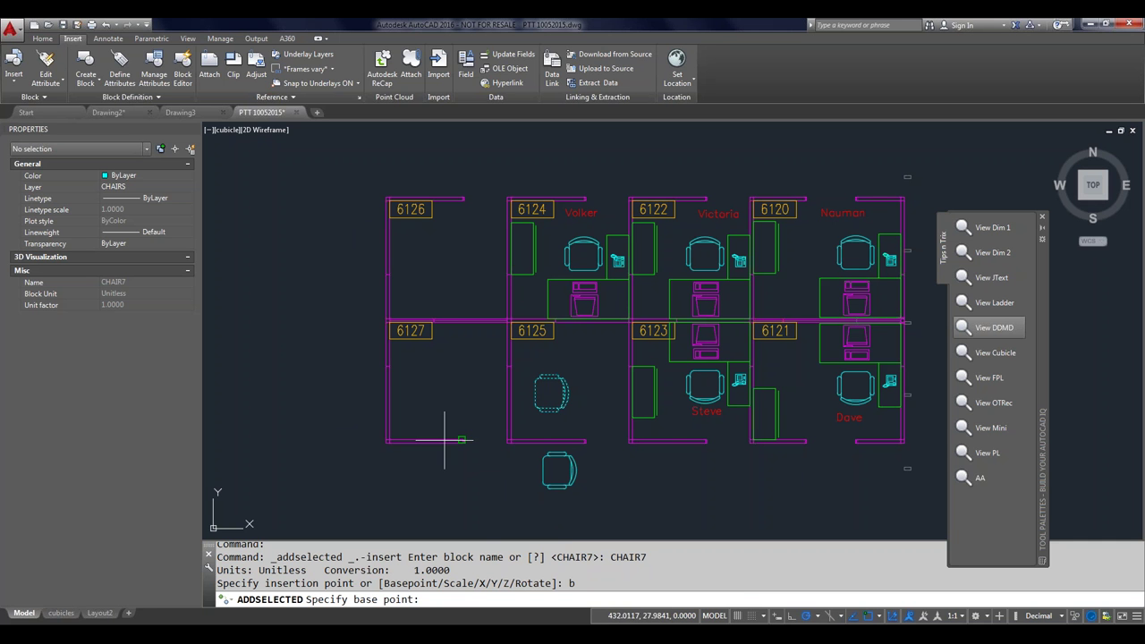
shift+right_click(599, 483)
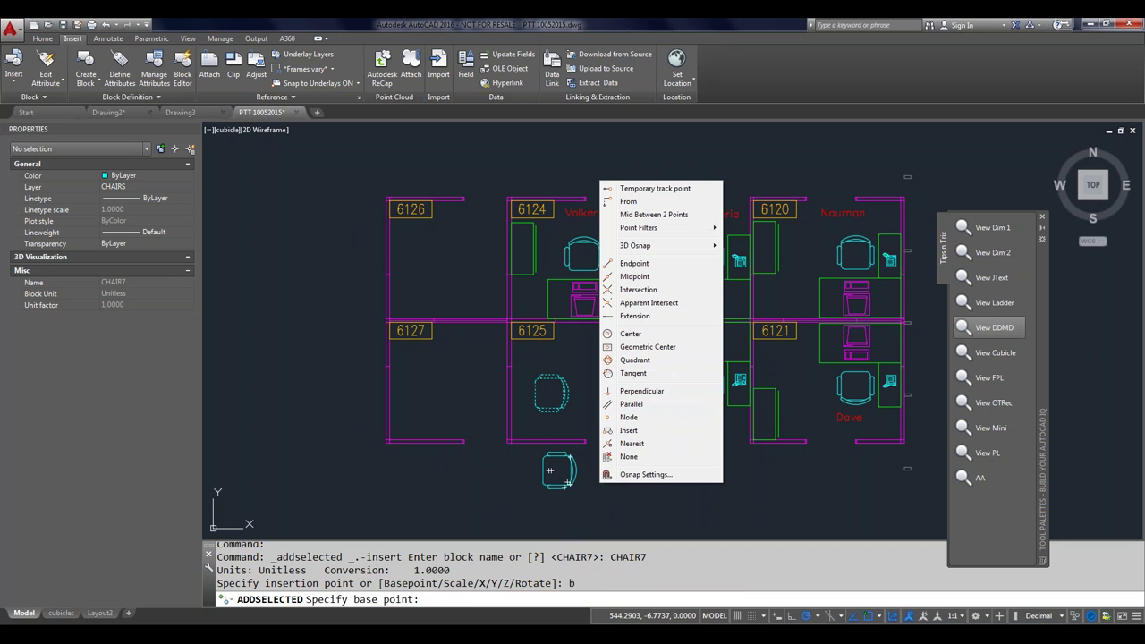
click(635, 359)
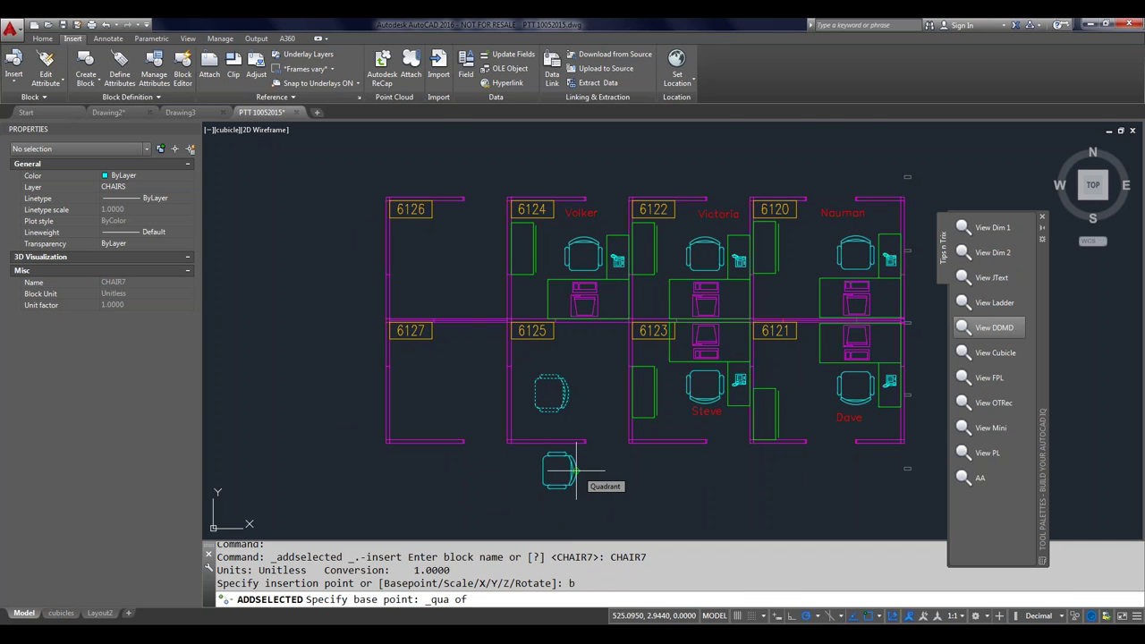
scroll(576, 470, up, 4)
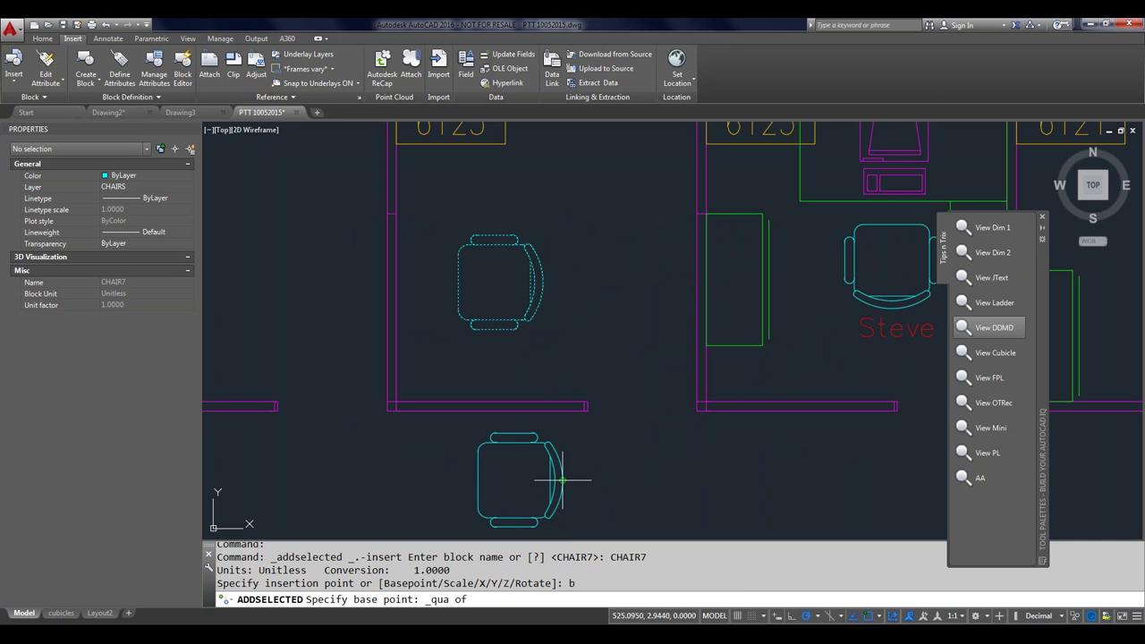
click(562, 480)
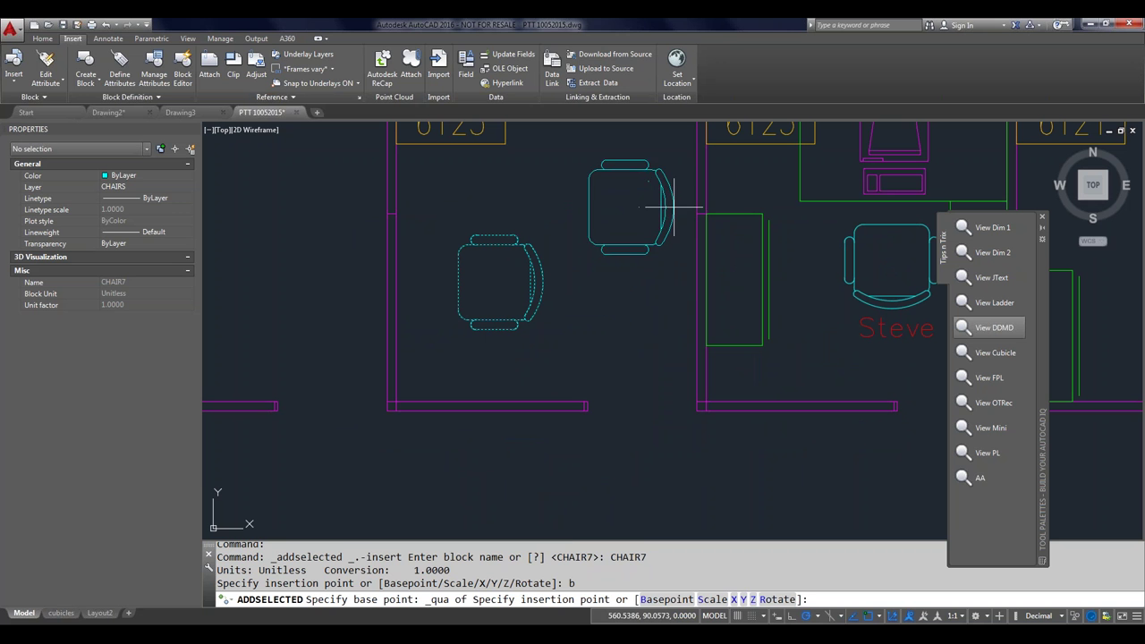
Step: Place the second chair in cubicle 6125 with its backrest near the wall shared with 6123, at scale 1 and rotation 0
click(678, 205)
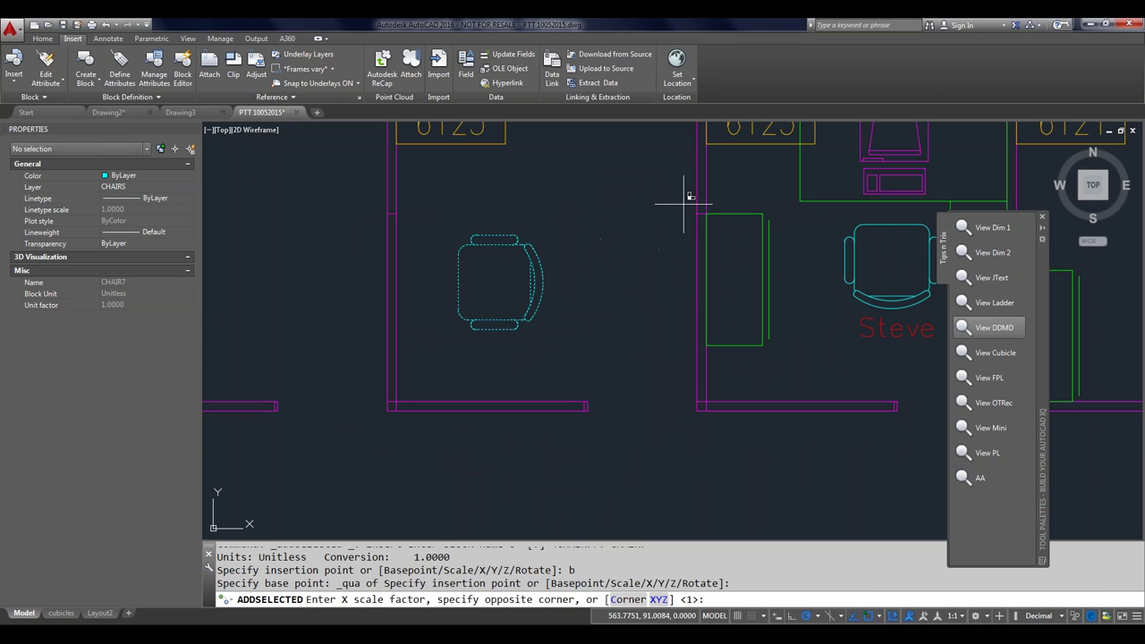
key(Return)
key(Return)
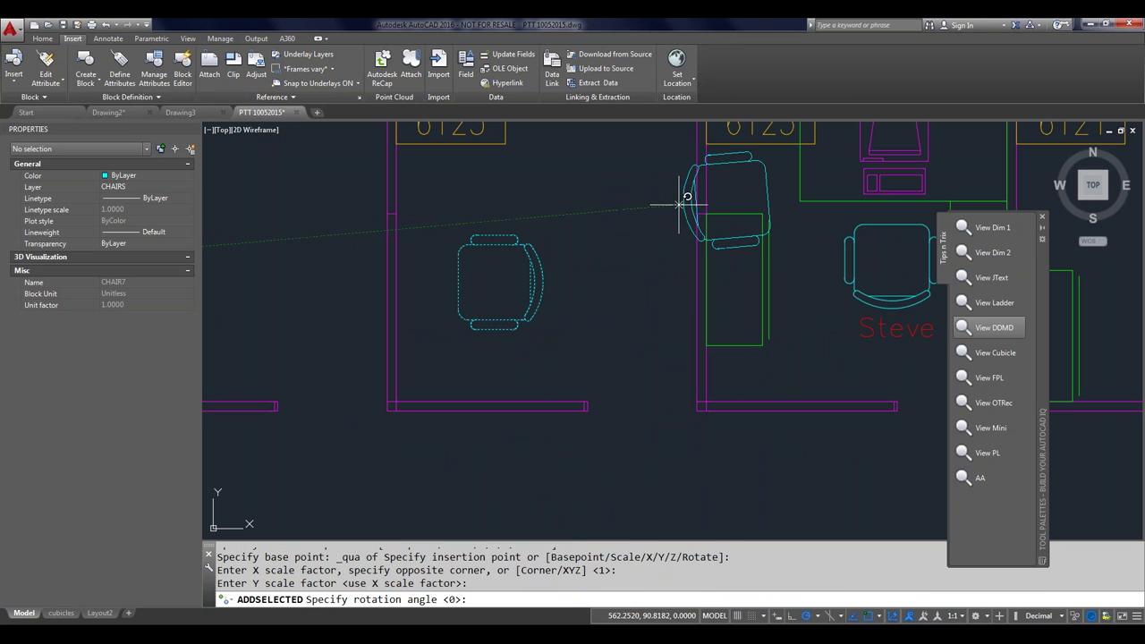
key(Return)
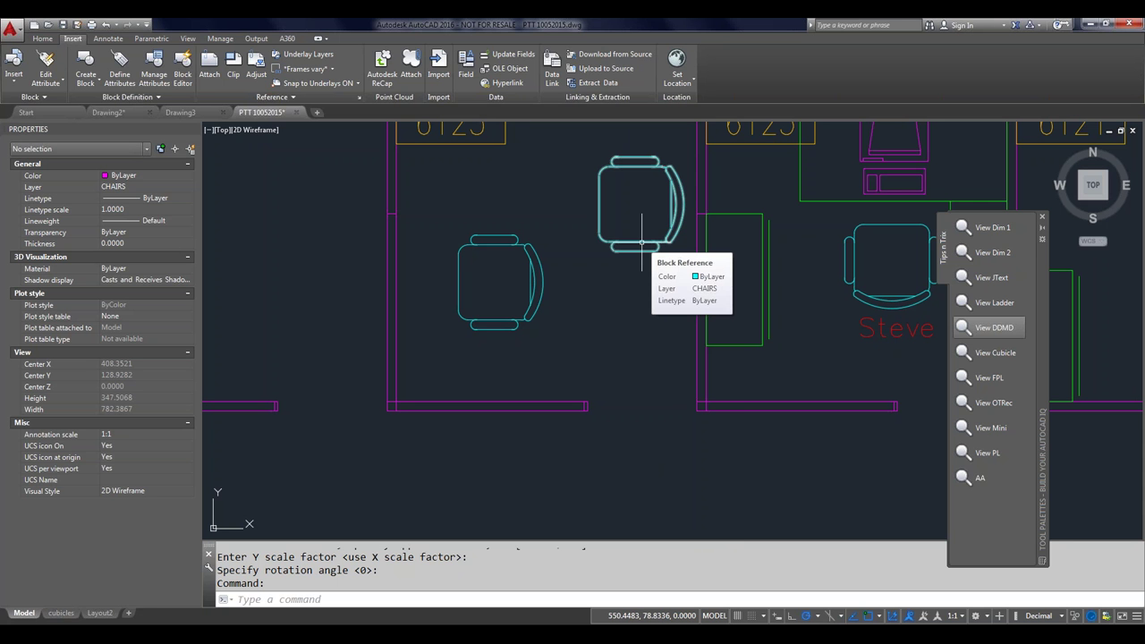
Step: Open the chair block beside the wall shared by cubicles 6125 and 6123 in the Block Editor
click(642, 242)
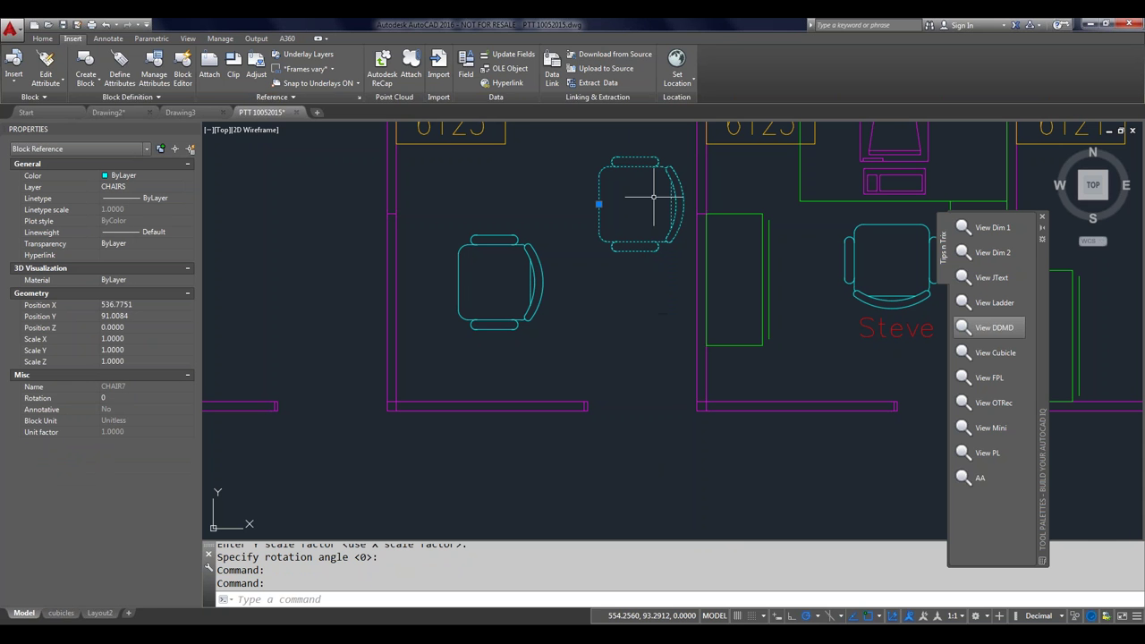
right_click(646, 244)
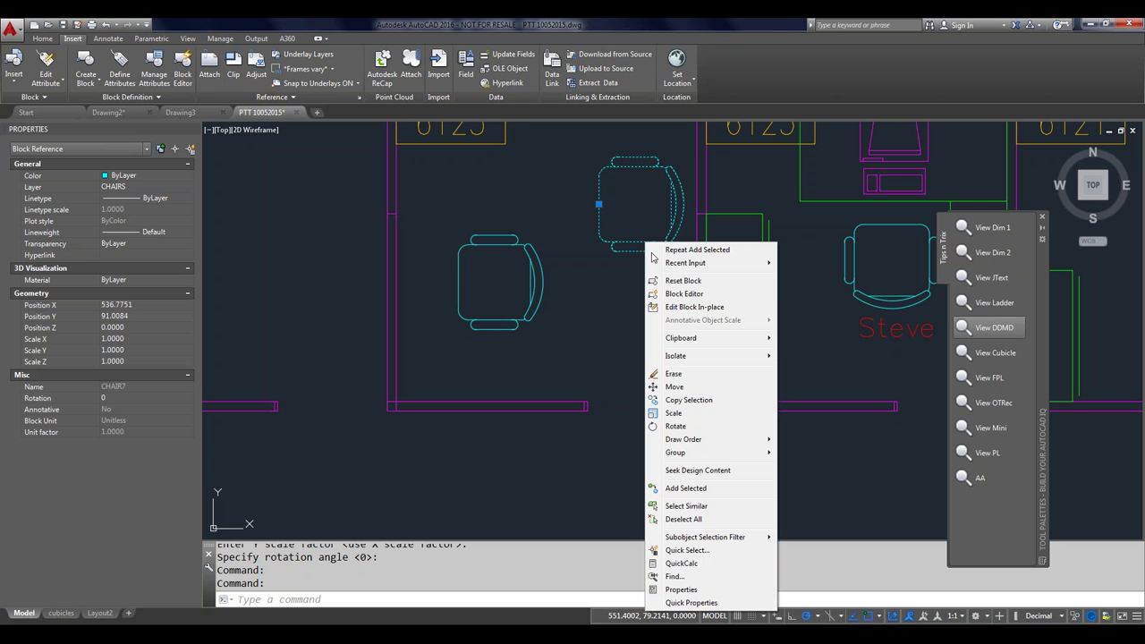
click(684, 294)
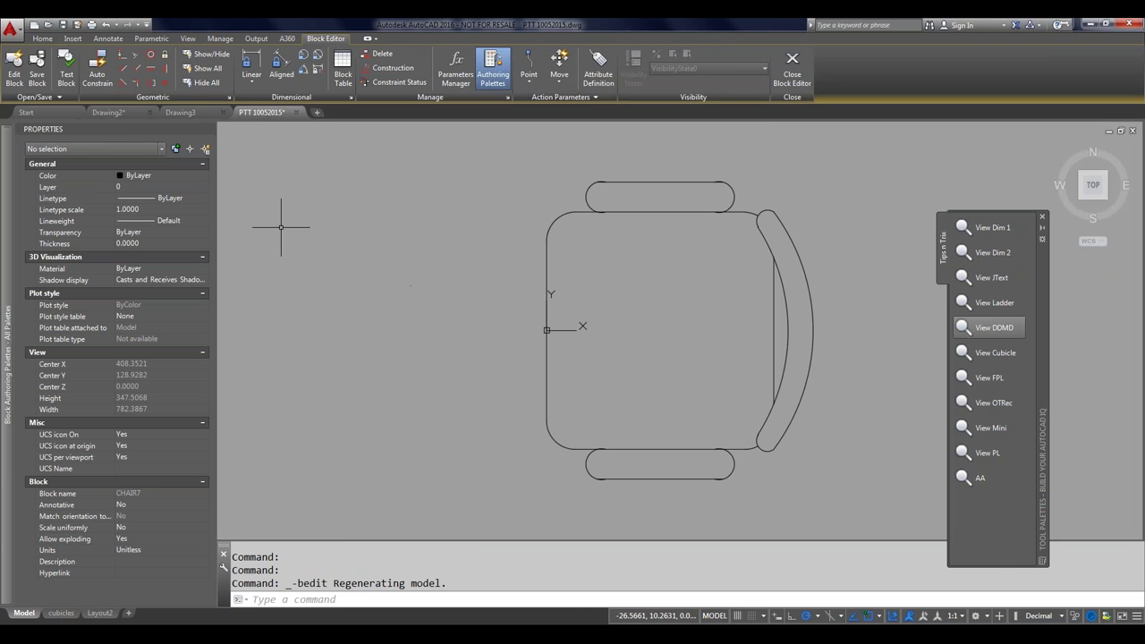
Step: Save the open chair block definition under the new name Phone and close the Block Editor
click(60, 98)
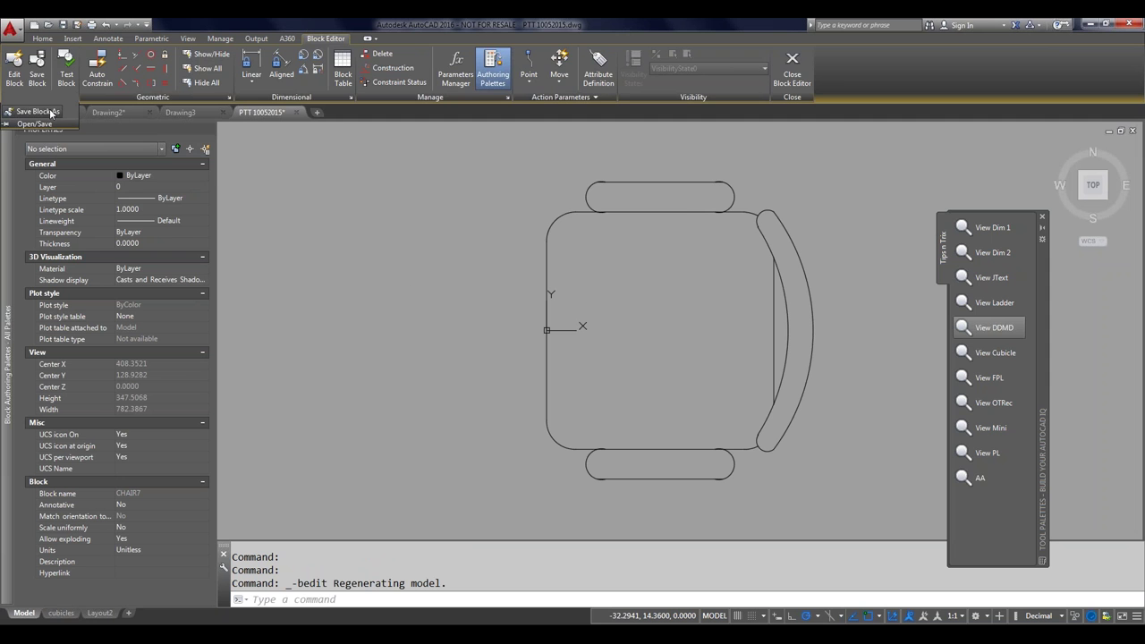
click(54, 111)
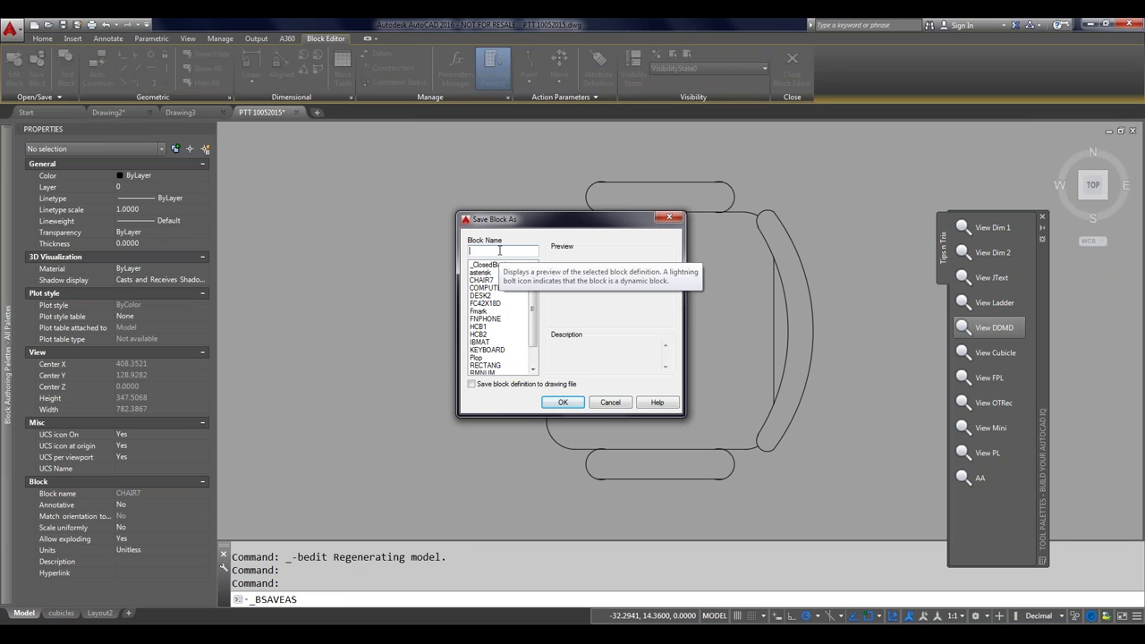
text(Phone)
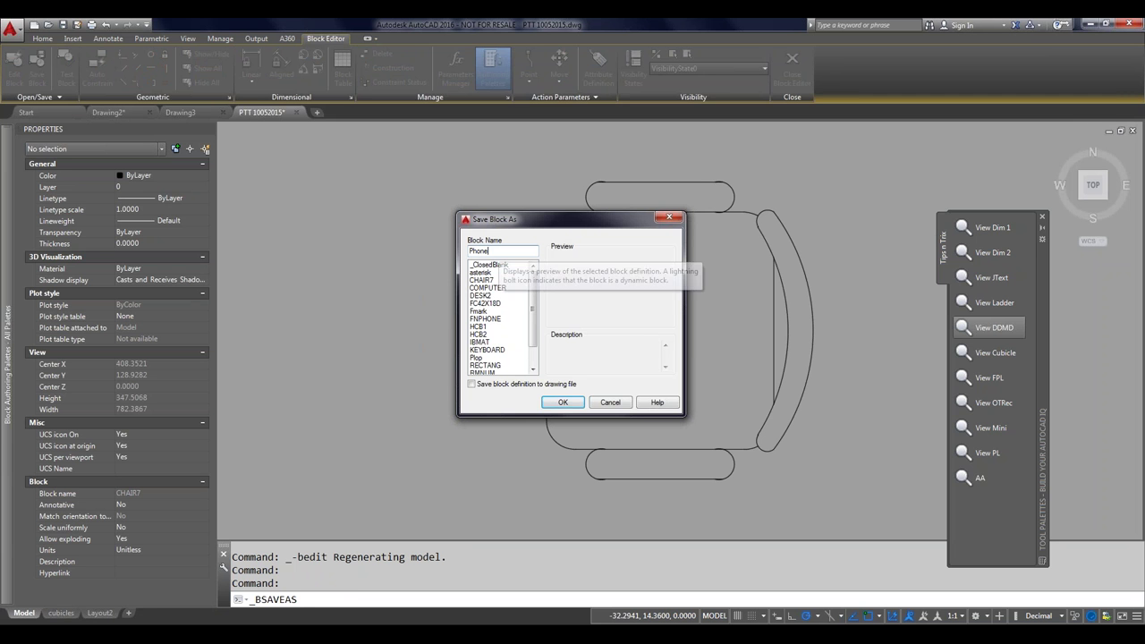
click(562, 405)
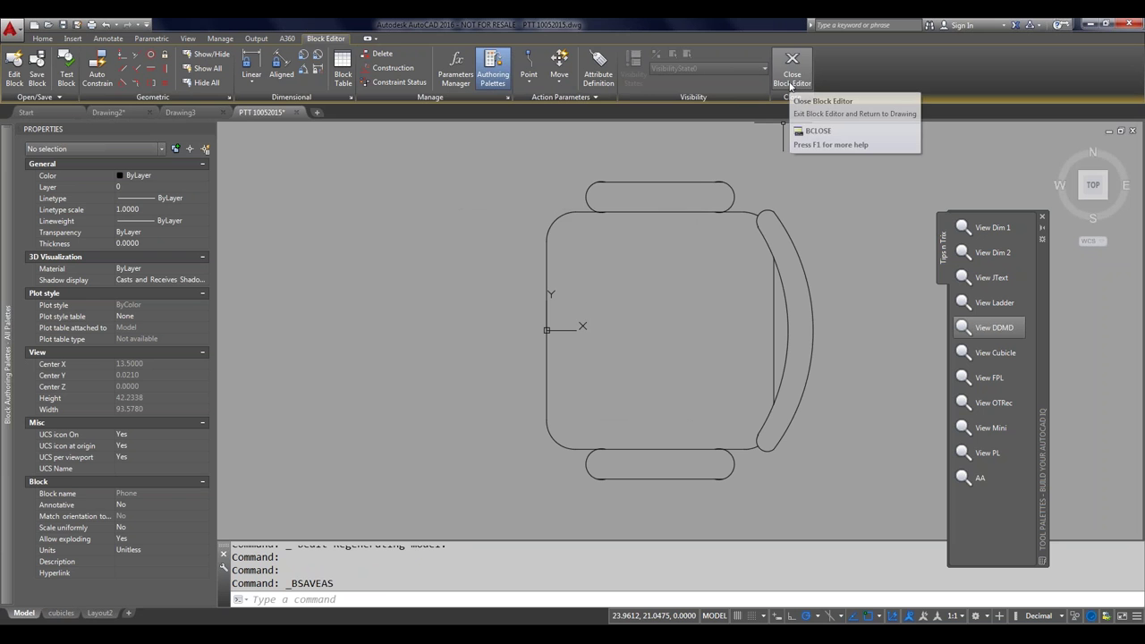
click(790, 81)
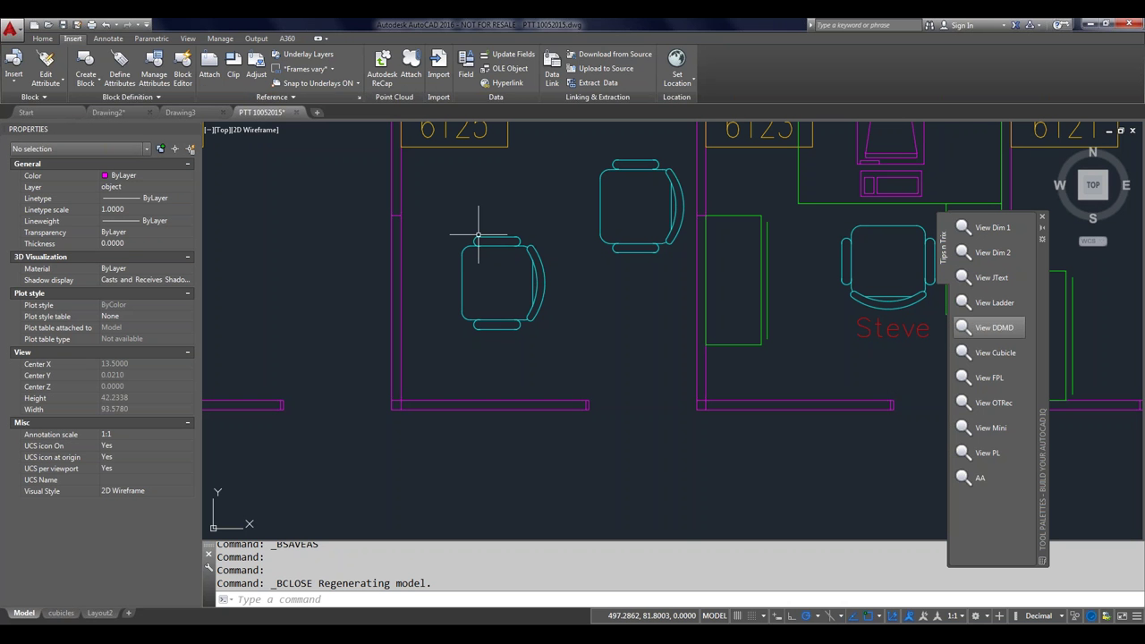
Step: Check the block names in the properties of the two chairs in cubicle 6125 and the phone in cubicle 6123
click(478, 235)
click(460, 243)
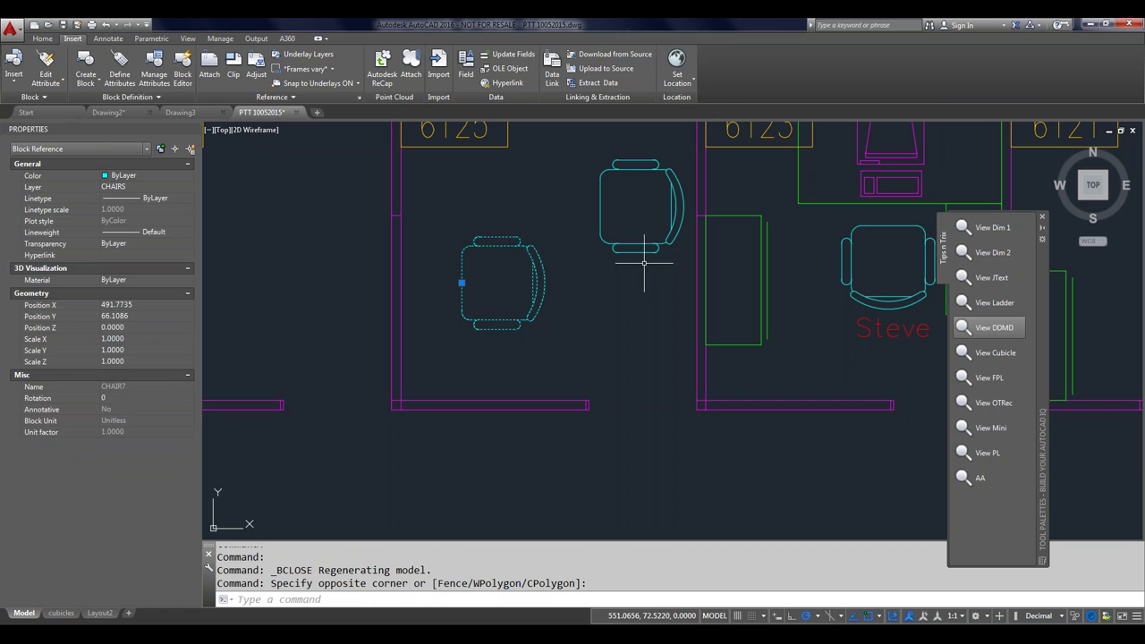
key(Escape)
mouse_move(884, 168)
middle_down()
mouse_move(824, 257)
mouse_move(721, 338)
middle_up()
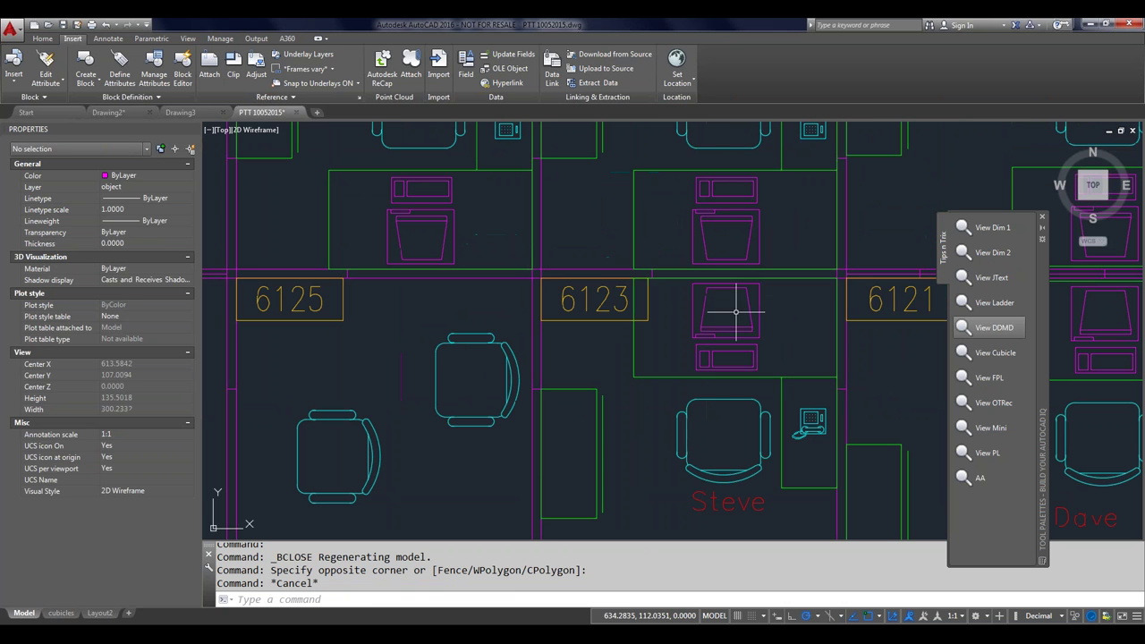
click(809, 410)
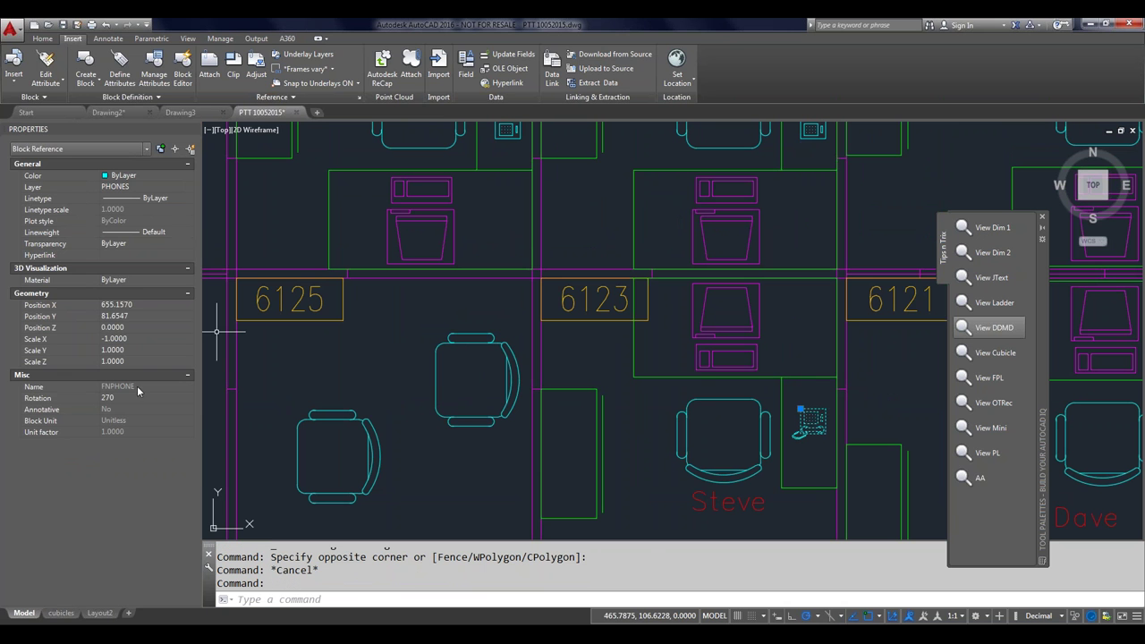
click(506, 349)
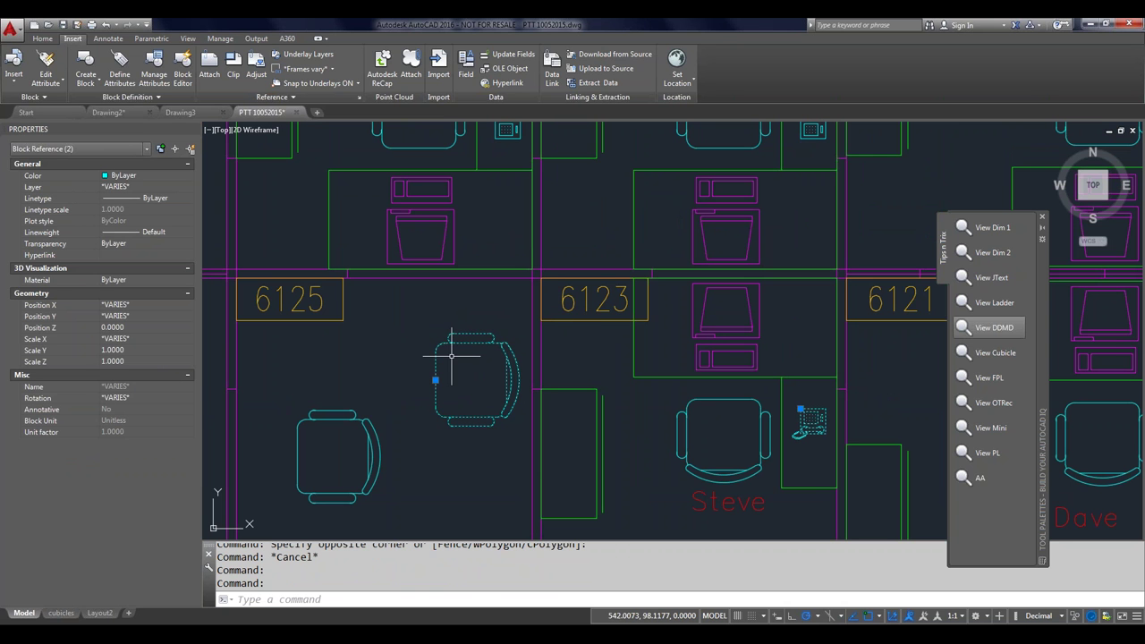
key(Escape)
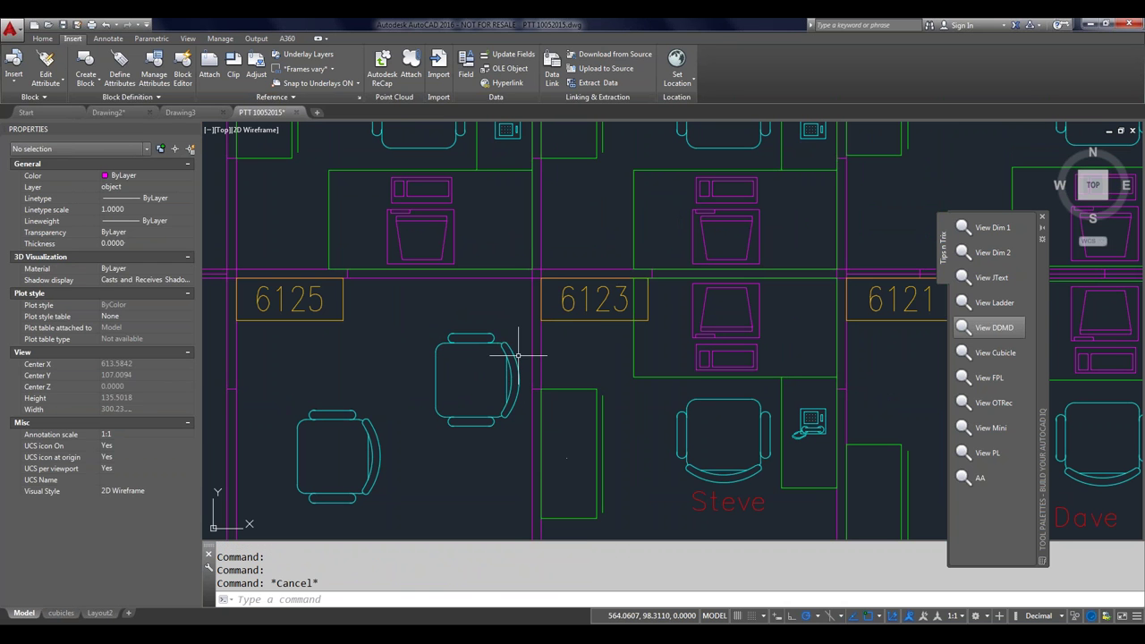
click(489, 336)
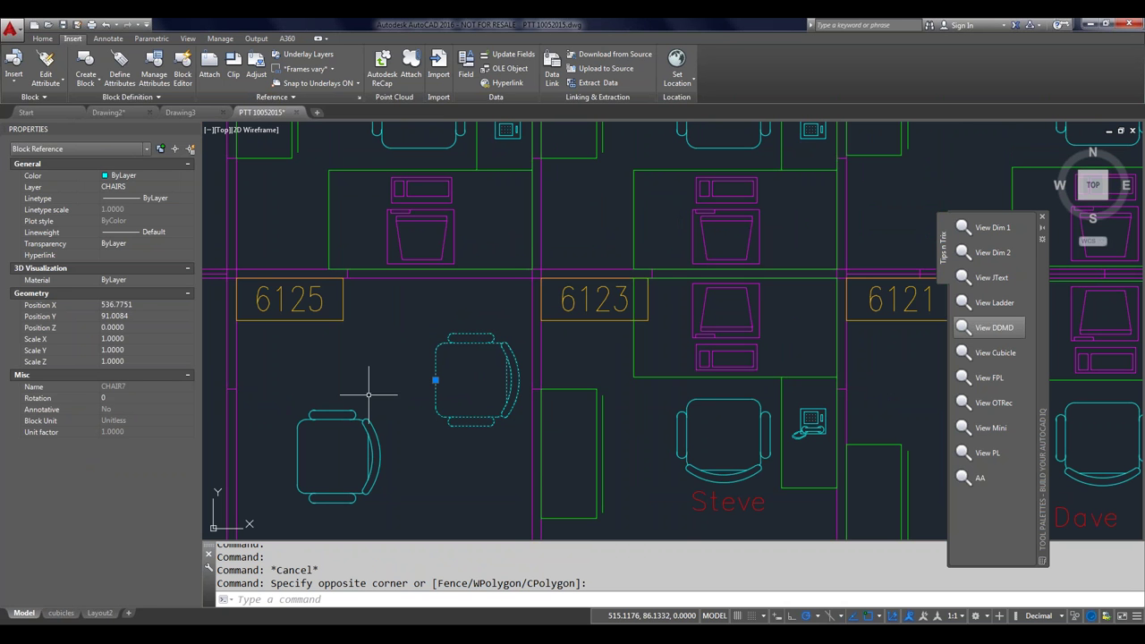
Step: Insert the block Phone in cubicle 6125 just right of the number plate, at scale 1 and rotation 0
text(i)
key(Return)
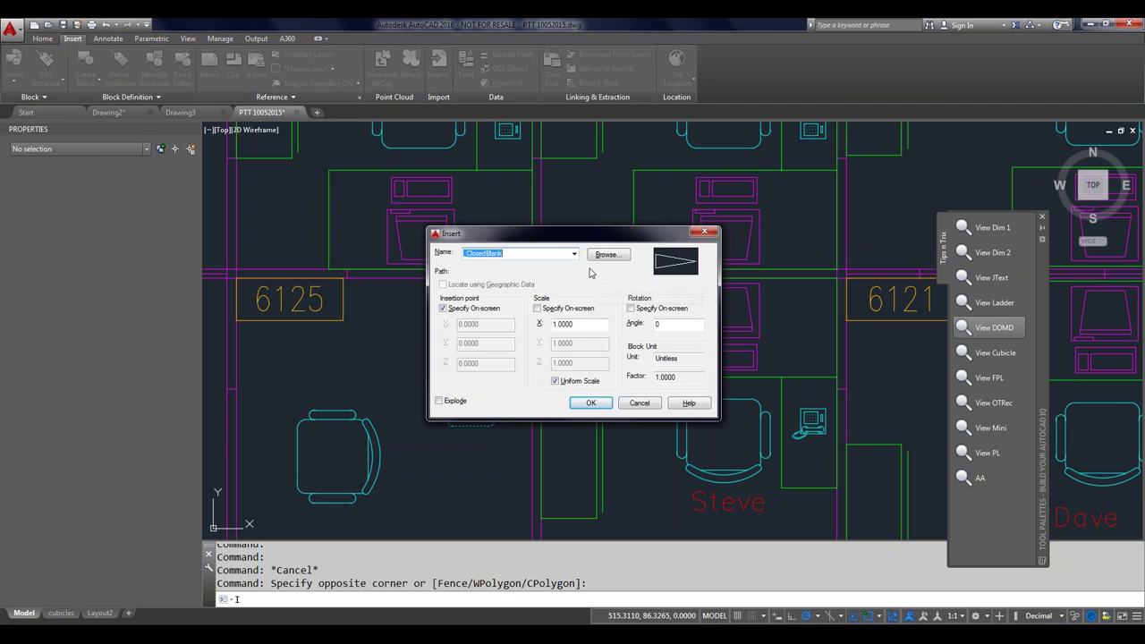
click(575, 255)
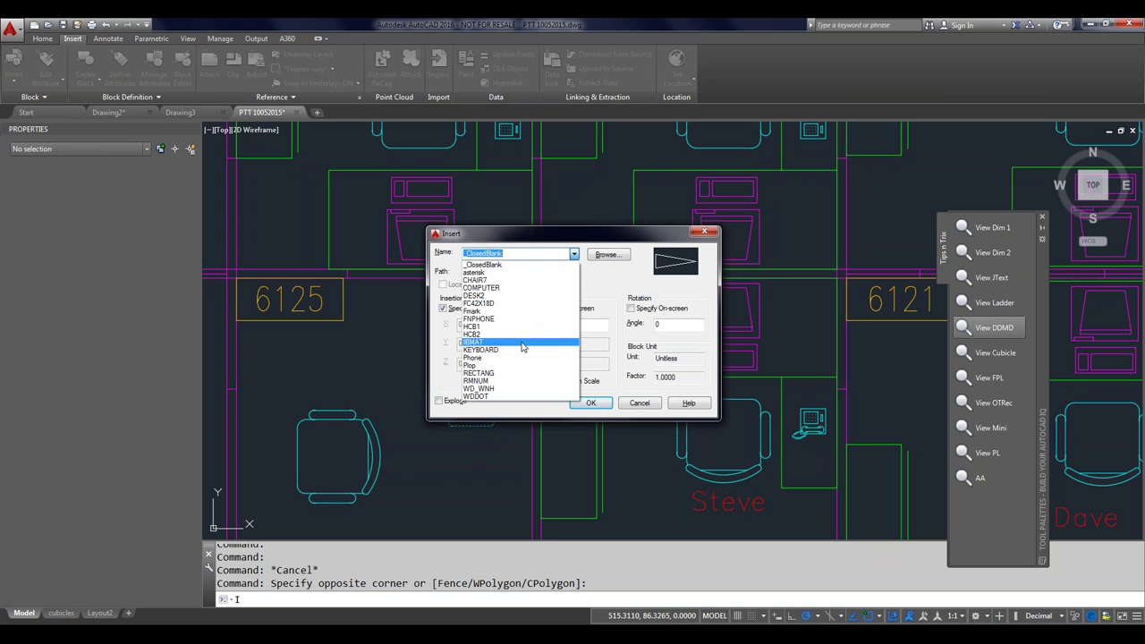
click(522, 357)
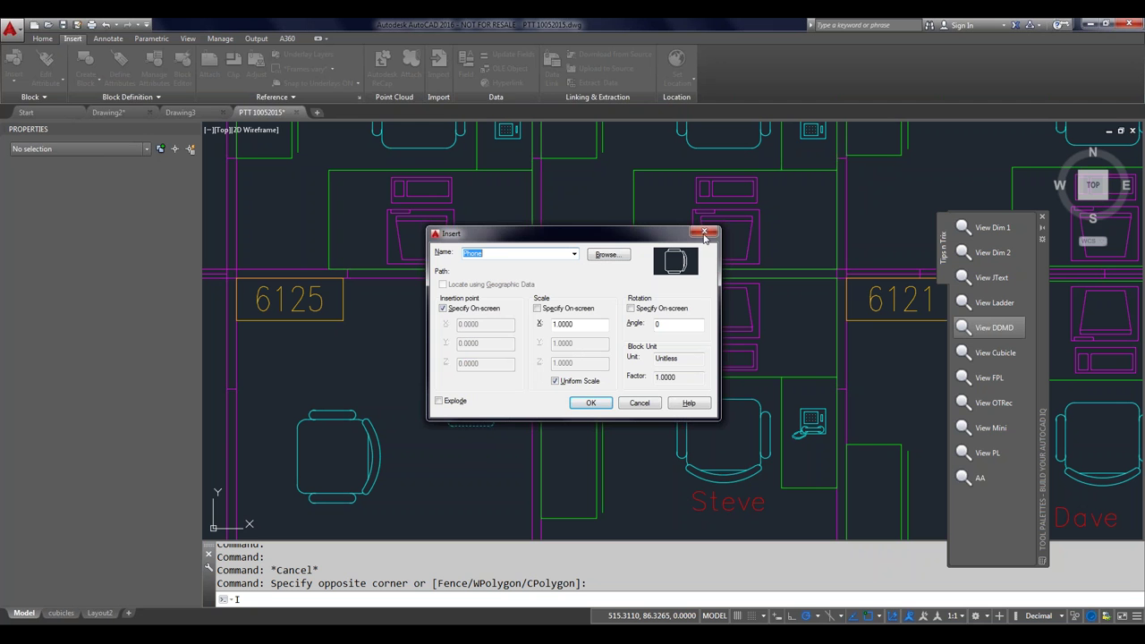
click(606, 406)
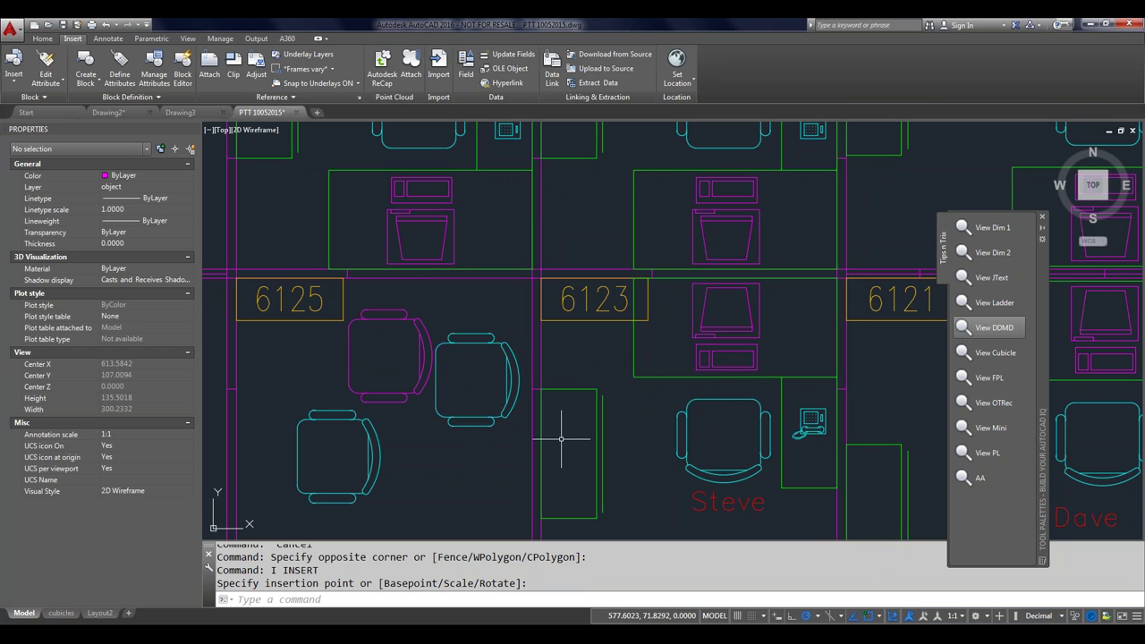
Step: Rename the block Phone to Chair22 and check the name on the magenta chair in cubicle 6125
text(-RENAME)
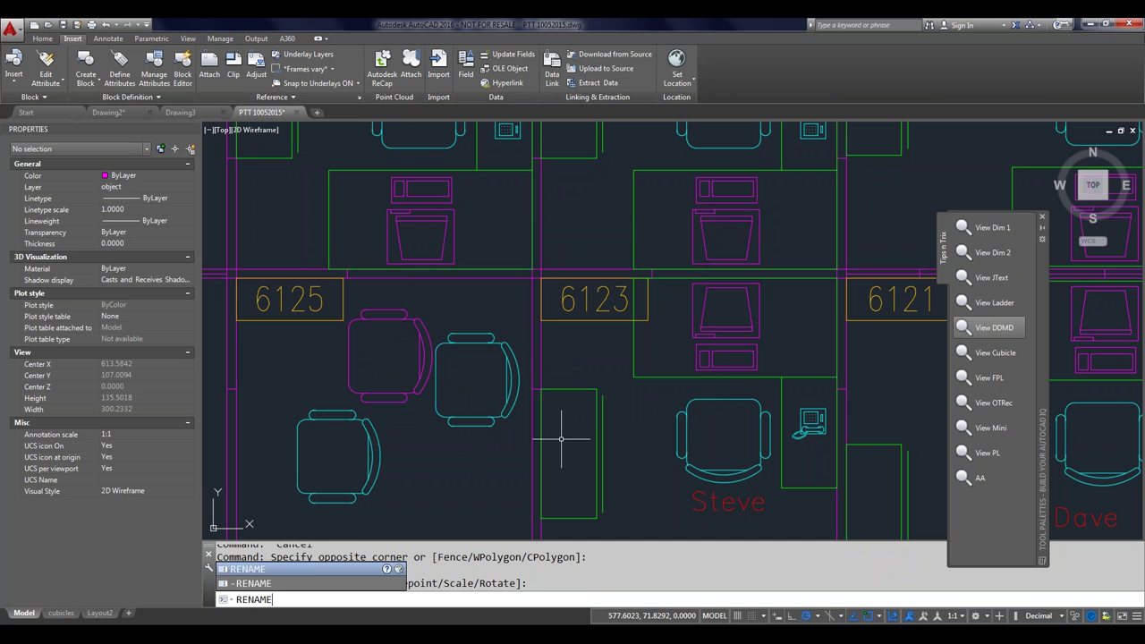
key(Return)
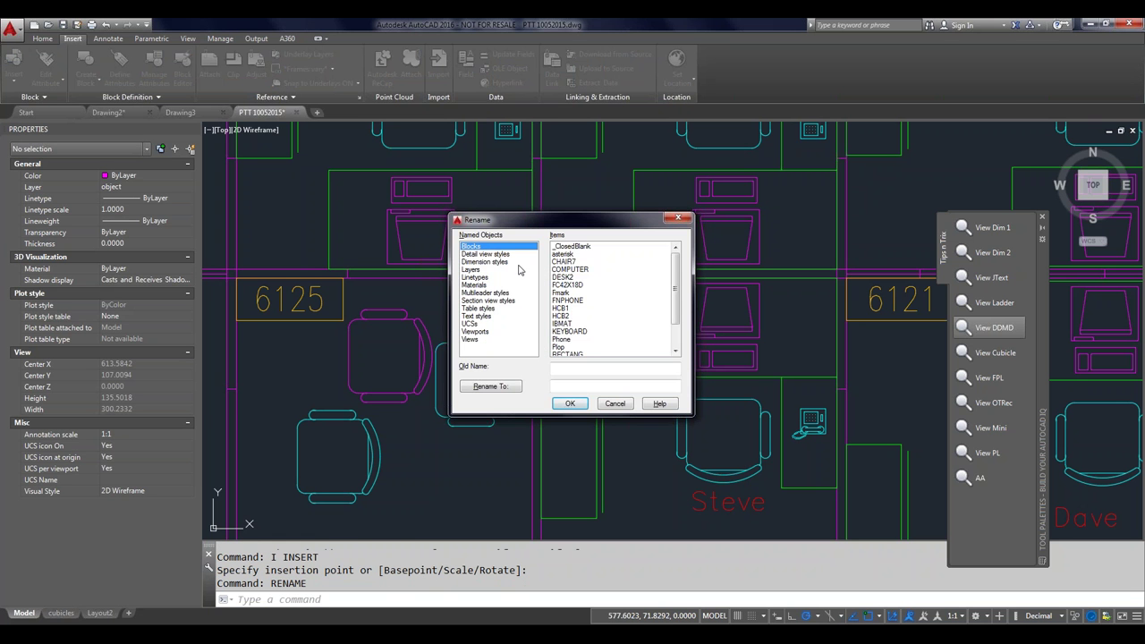
click(562, 339)
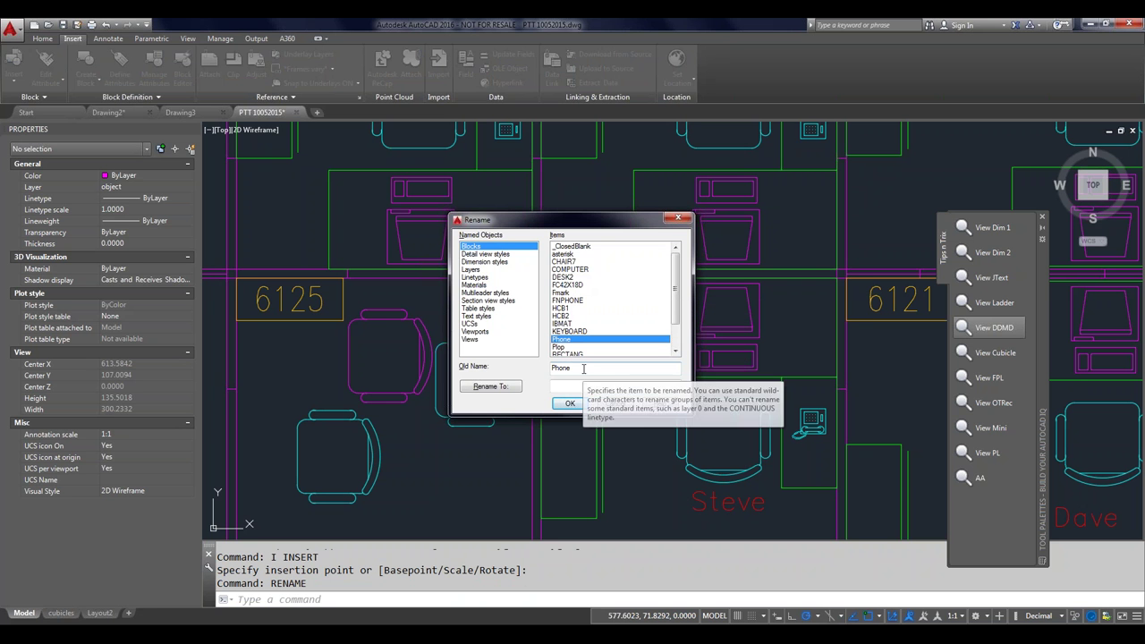
click(570, 384)
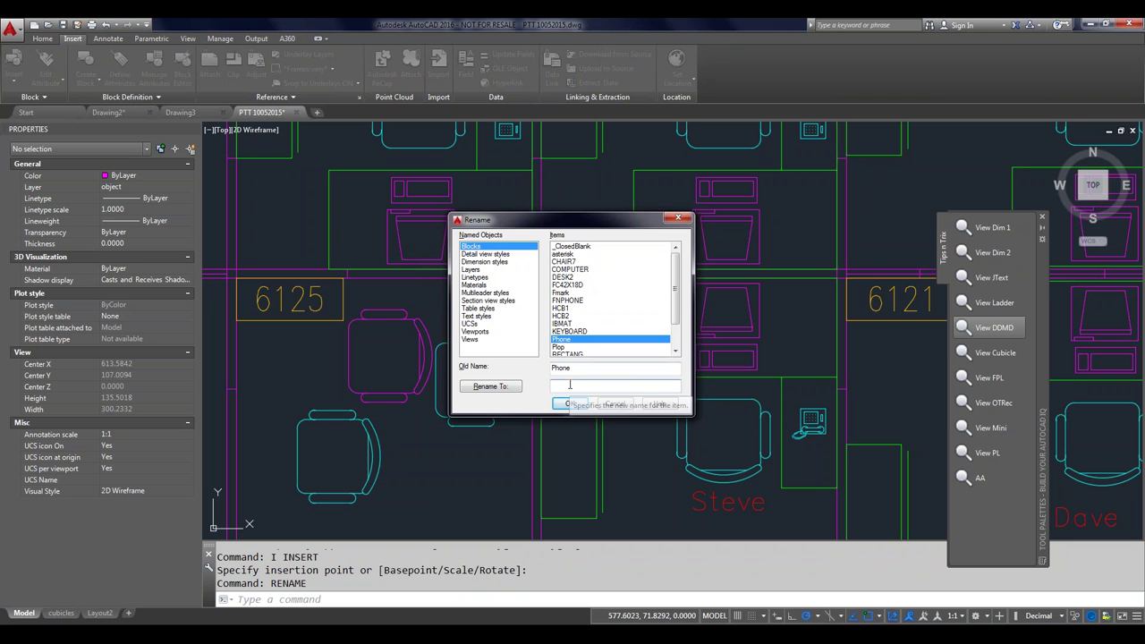
text(C)
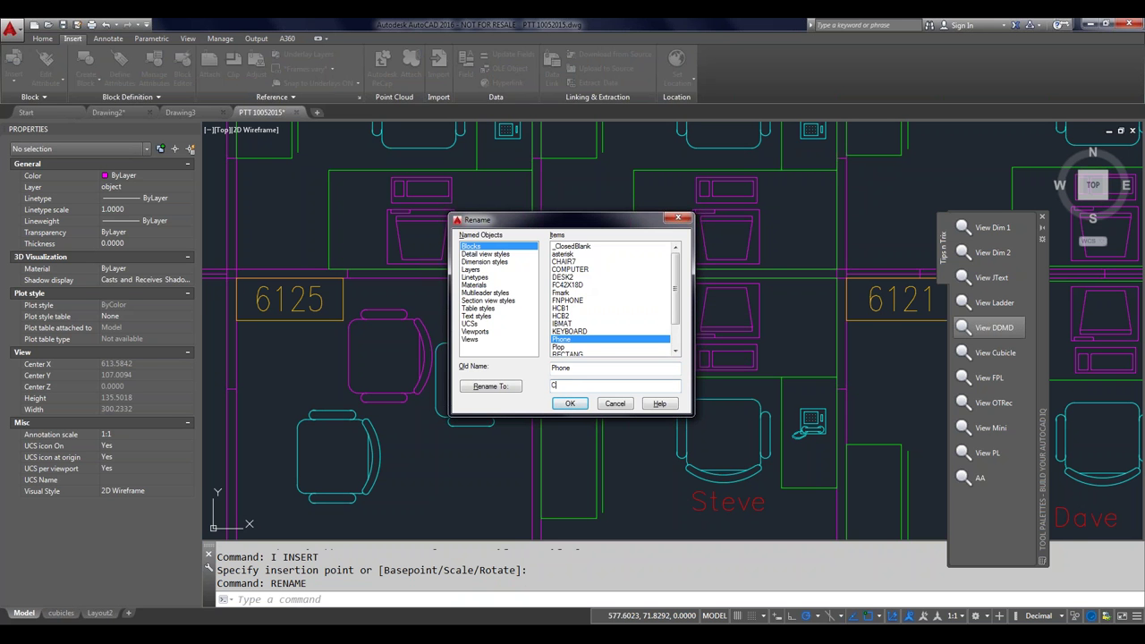
text(hair22)
click(493, 388)
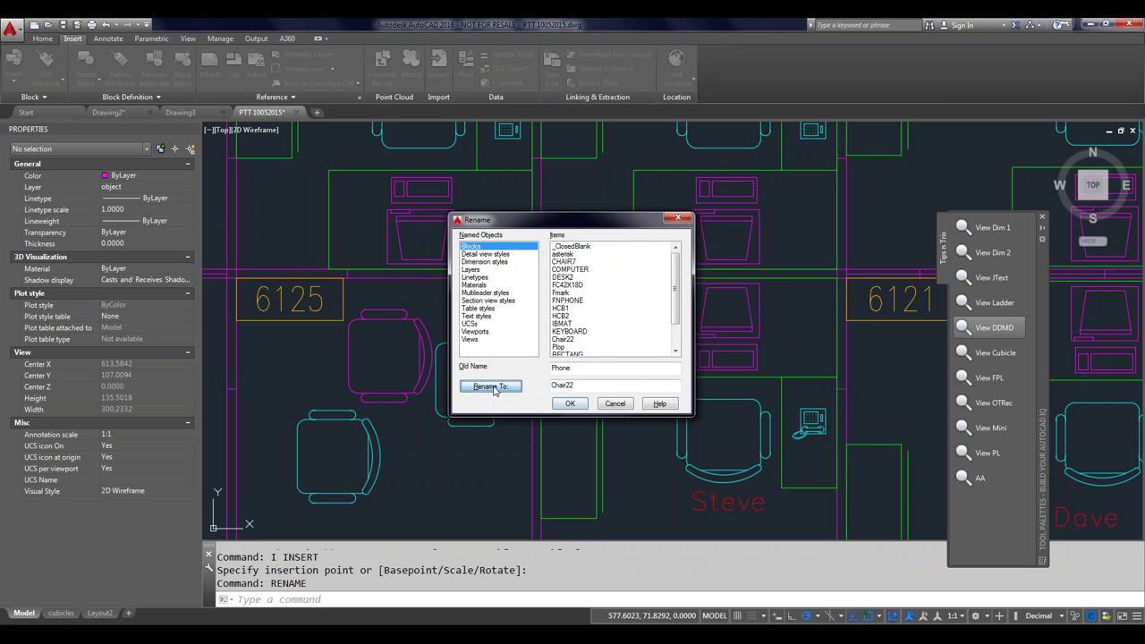
click(564, 404)
click(424, 329)
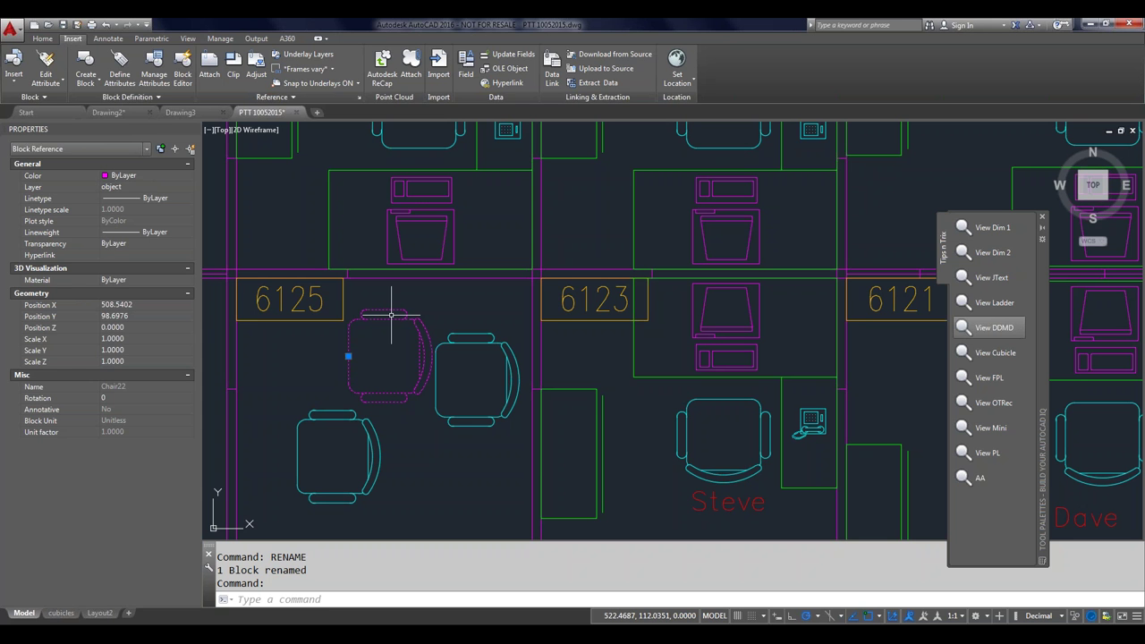
key(Escape)
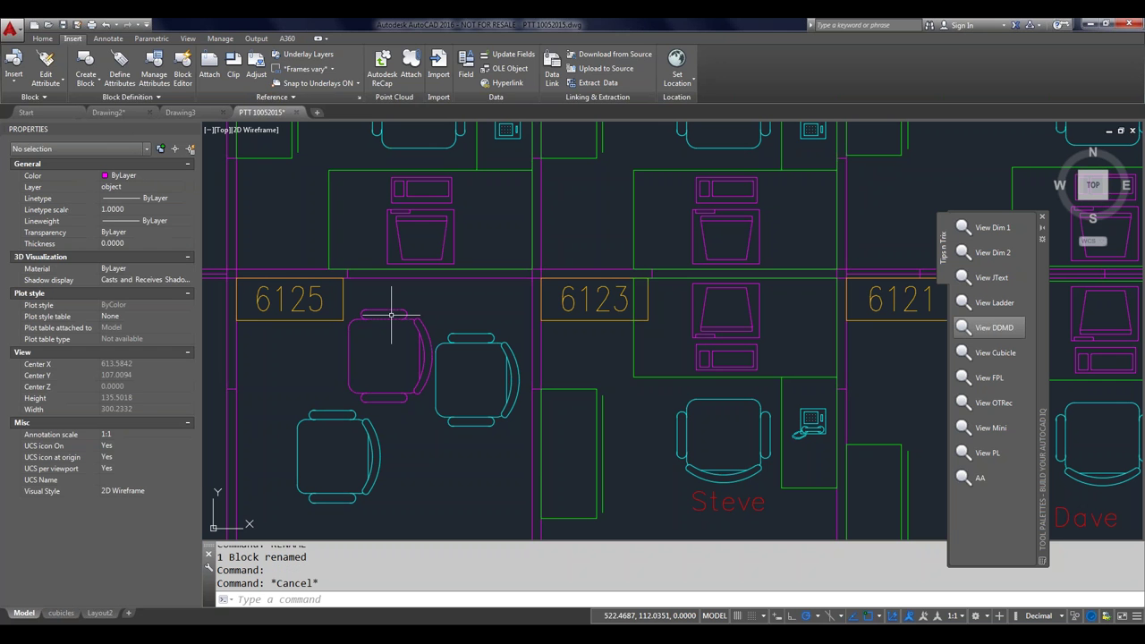
Step: With the magenta chair in cubicle 6125 selected, add the Layer list to the Quick Access Toolbar
click(52, 39)
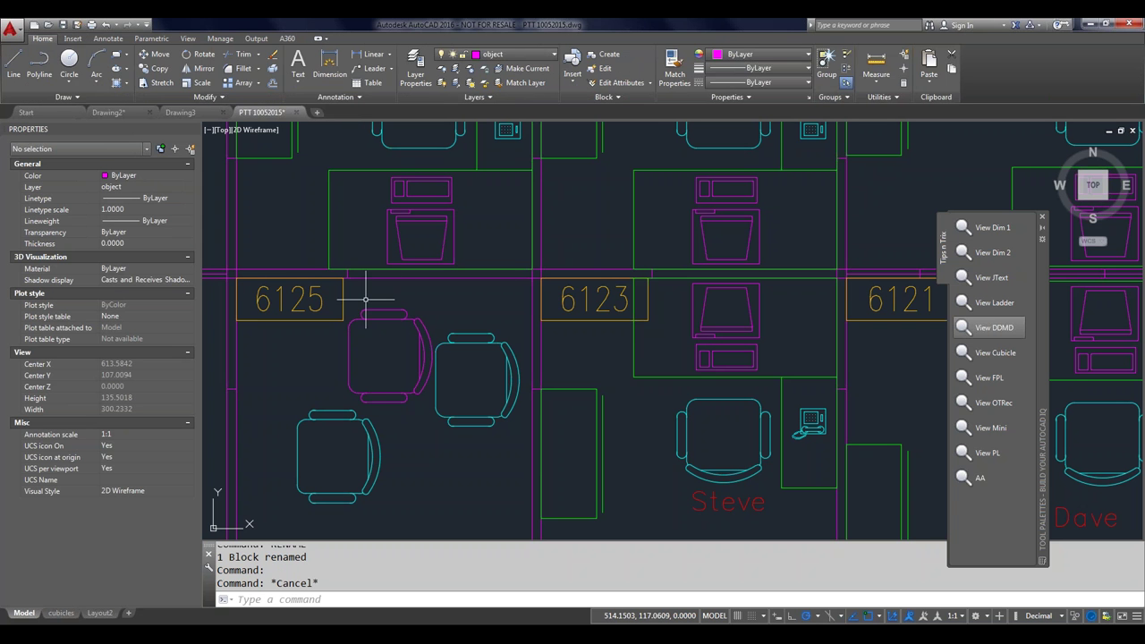
click(390, 323)
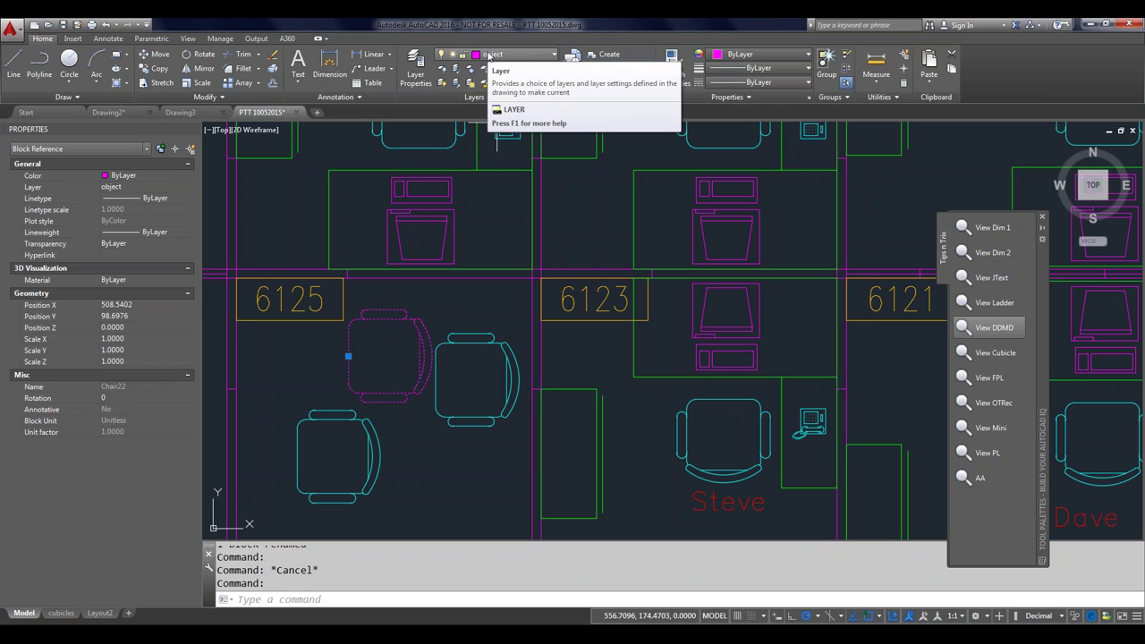
right_click(487, 56)
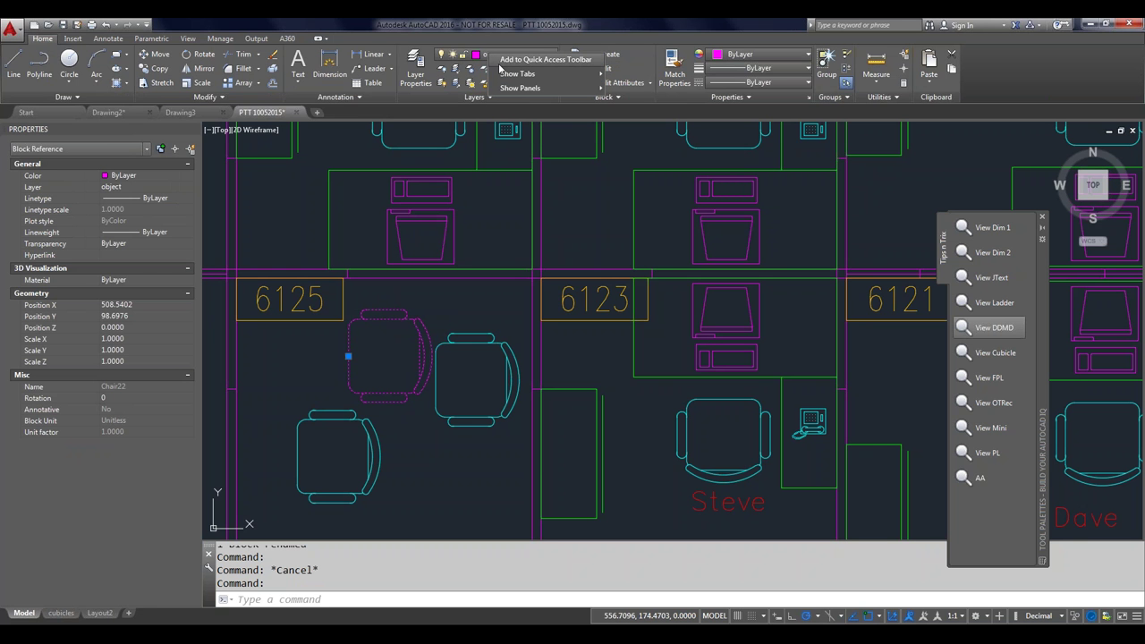
click(520, 61)
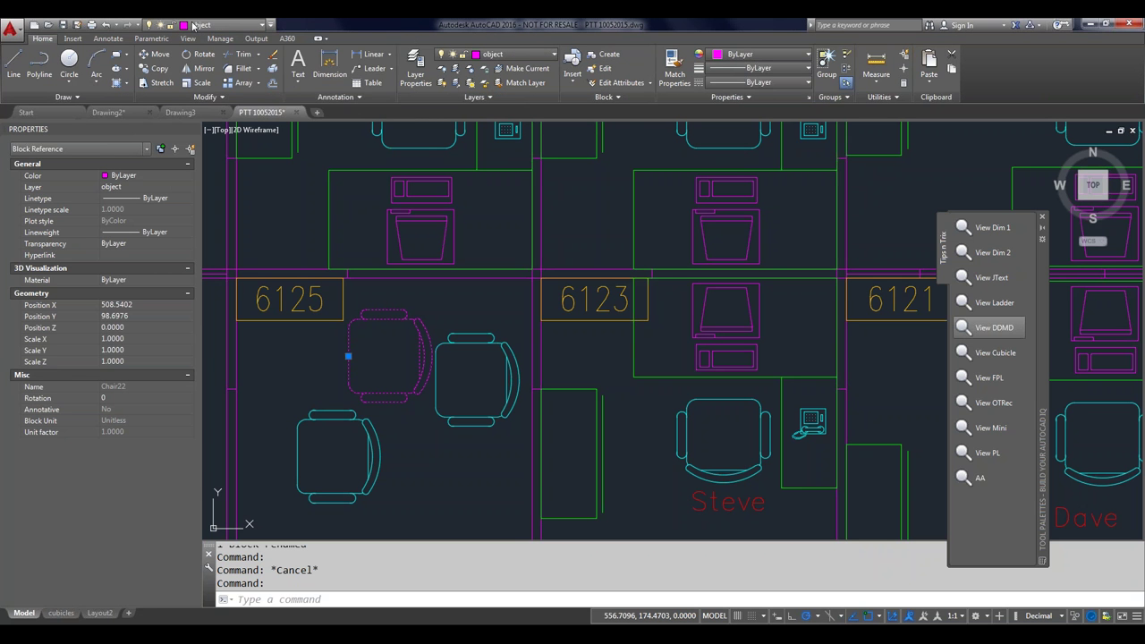
Step: Check the Layer list on the Quick Access Toolbar with the Annotate, Insert and Home ribbons active, and look through its layers
click(111, 40)
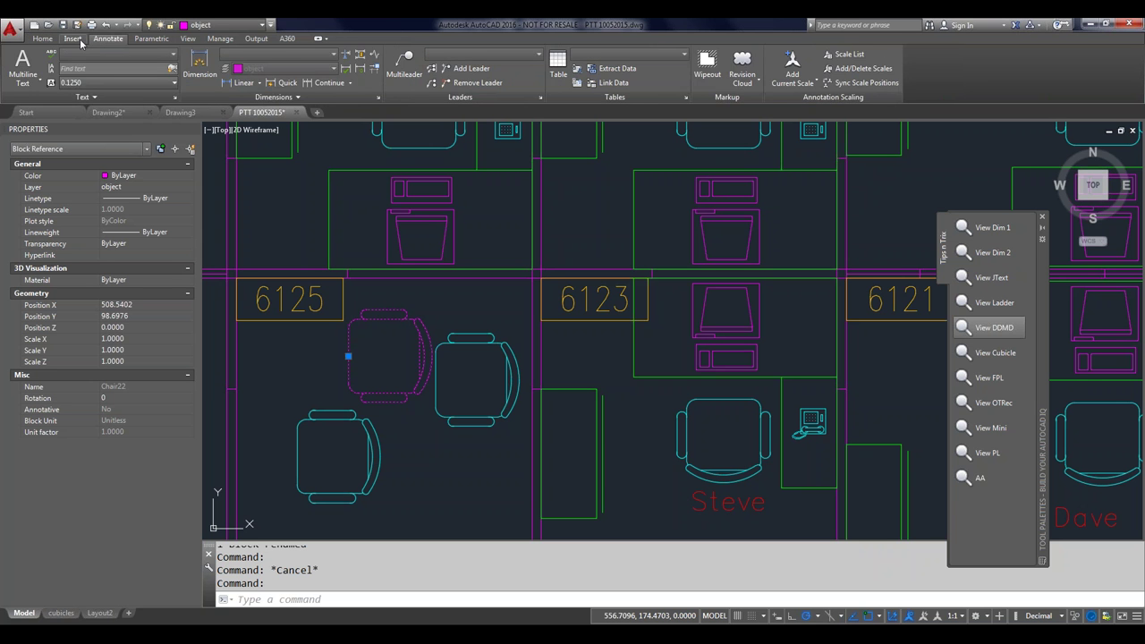
click(74, 39)
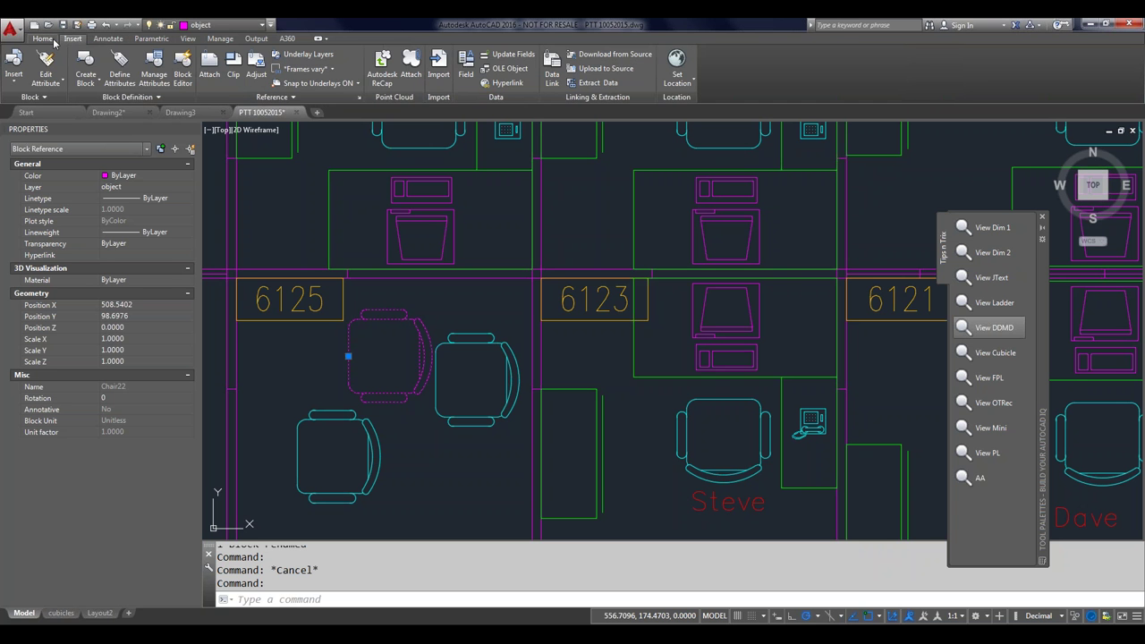
click(42, 38)
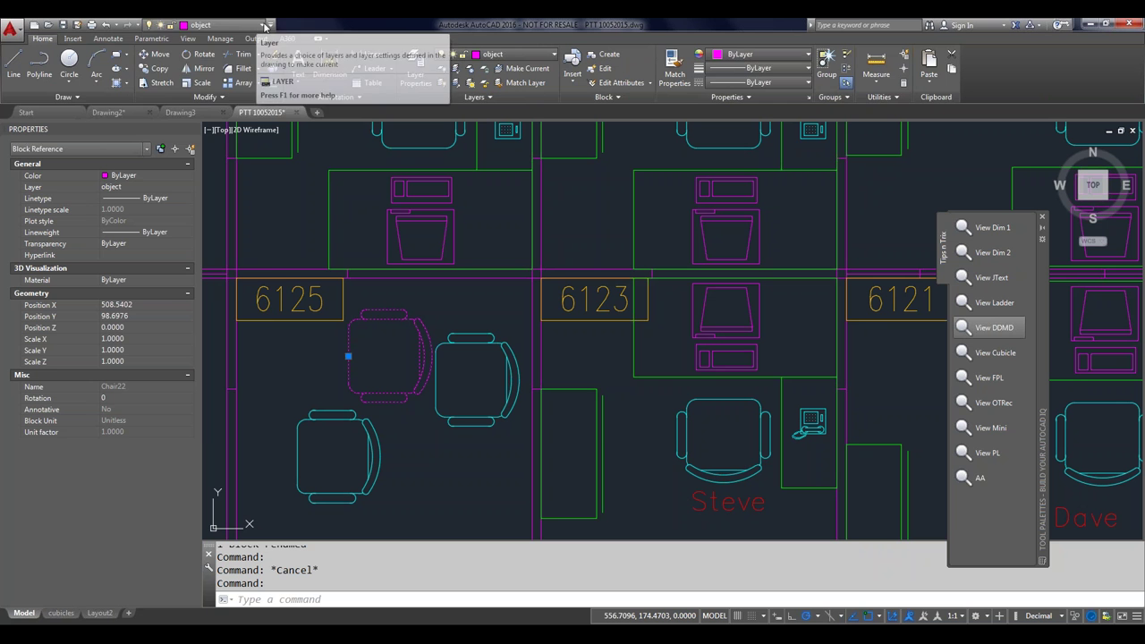
click(264, 25)
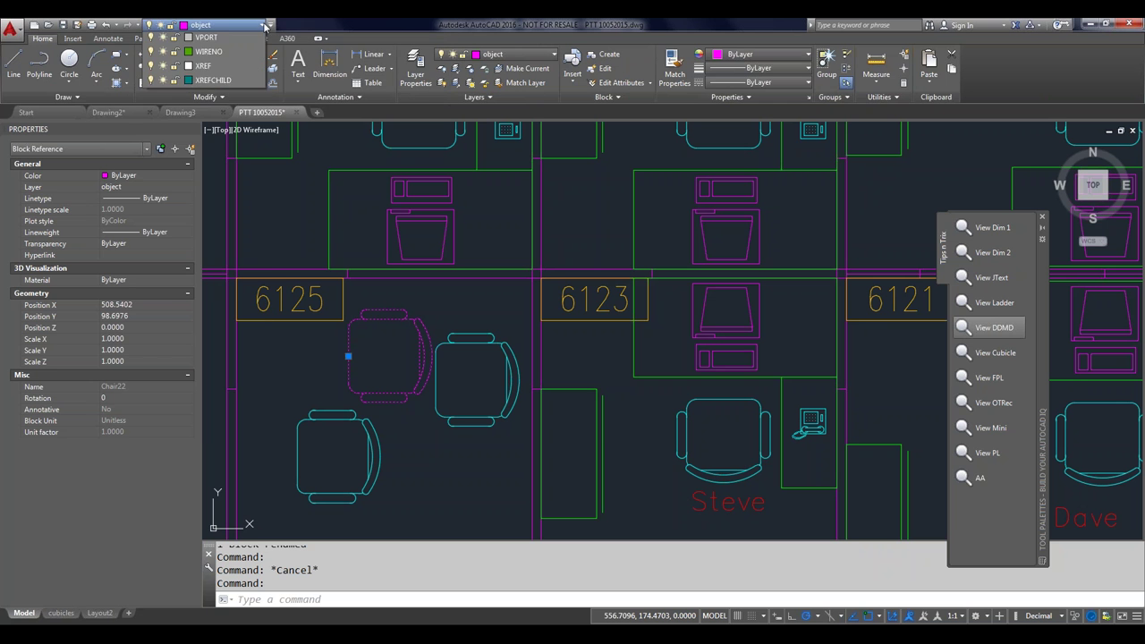
click(338, 25)
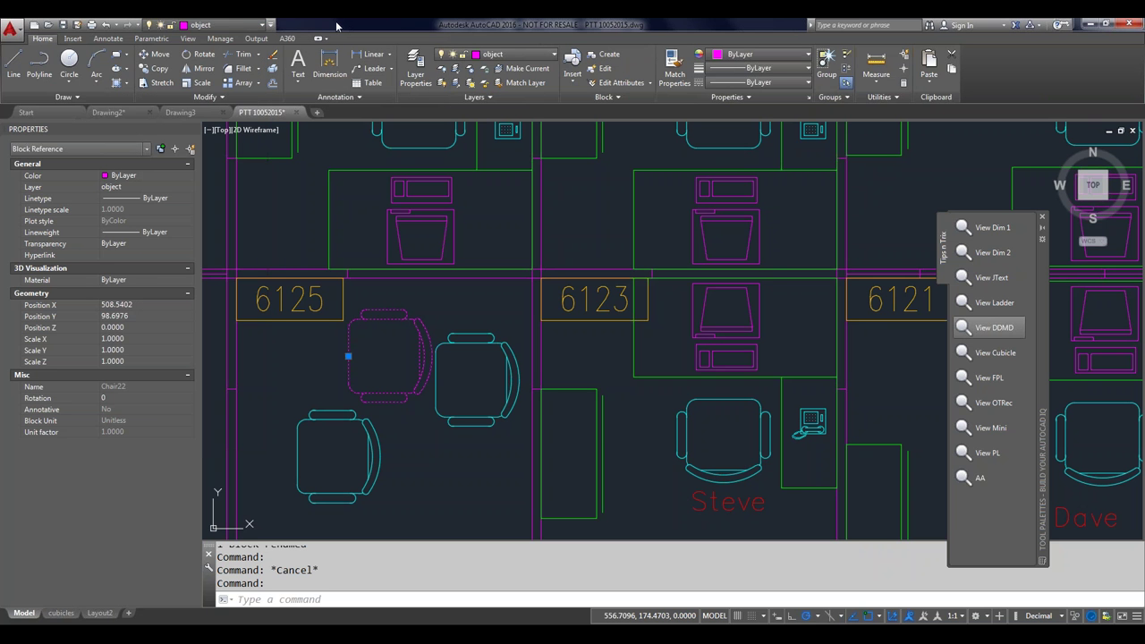
Step: View the full list of commands available for the Quick Access Toolbar and leave the customisation without adding any
click(271, 26)
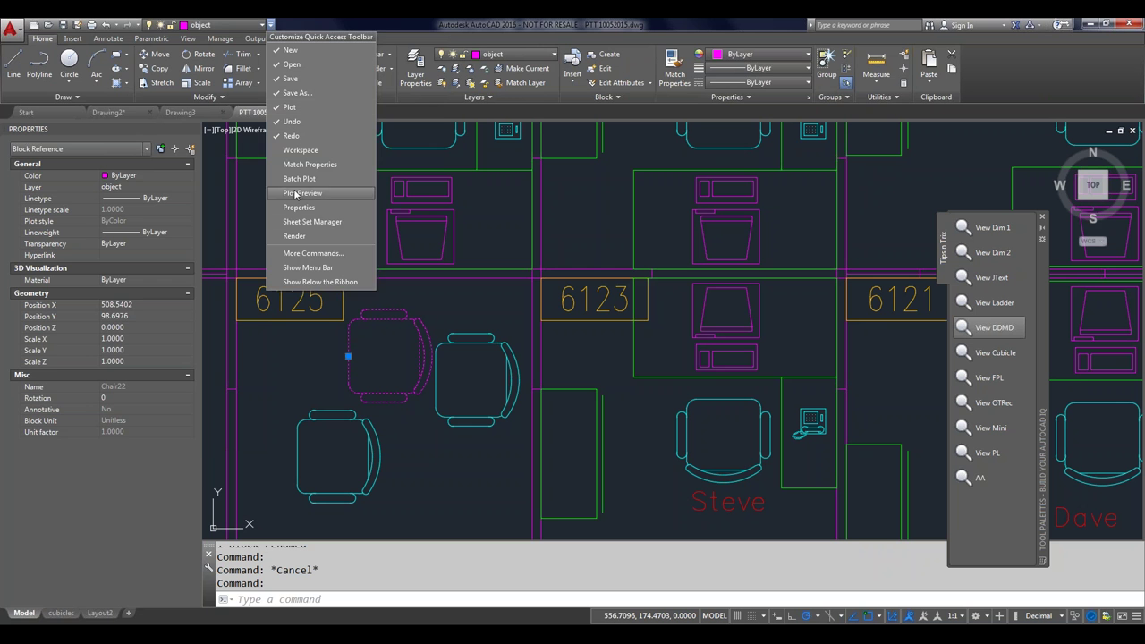
click(304, 254)
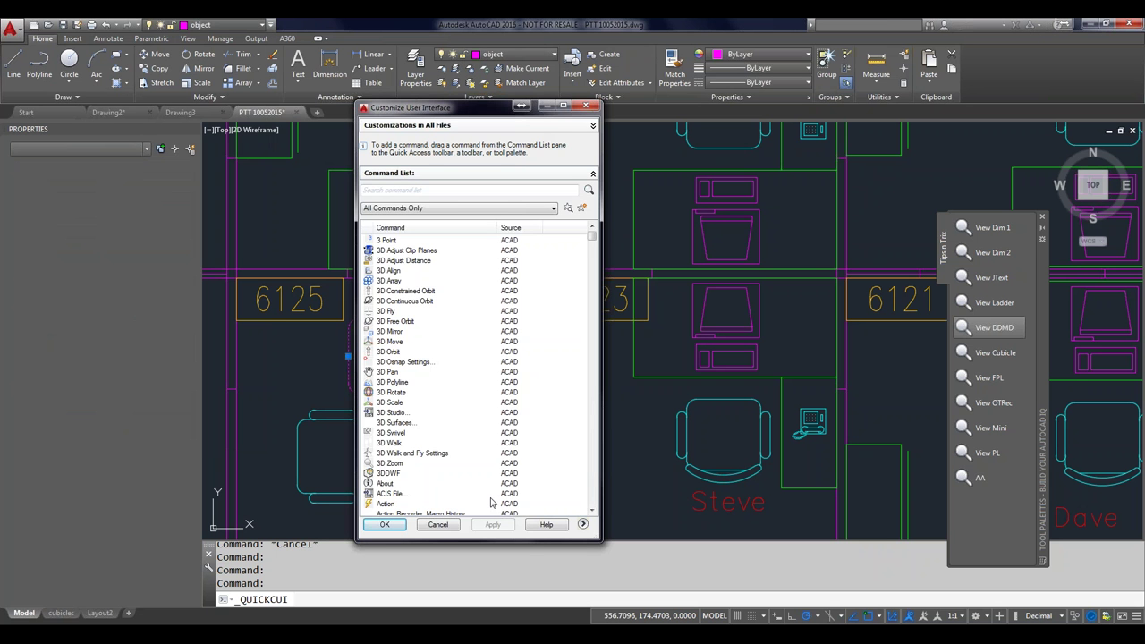
click(437, 525)
click(271, 24)
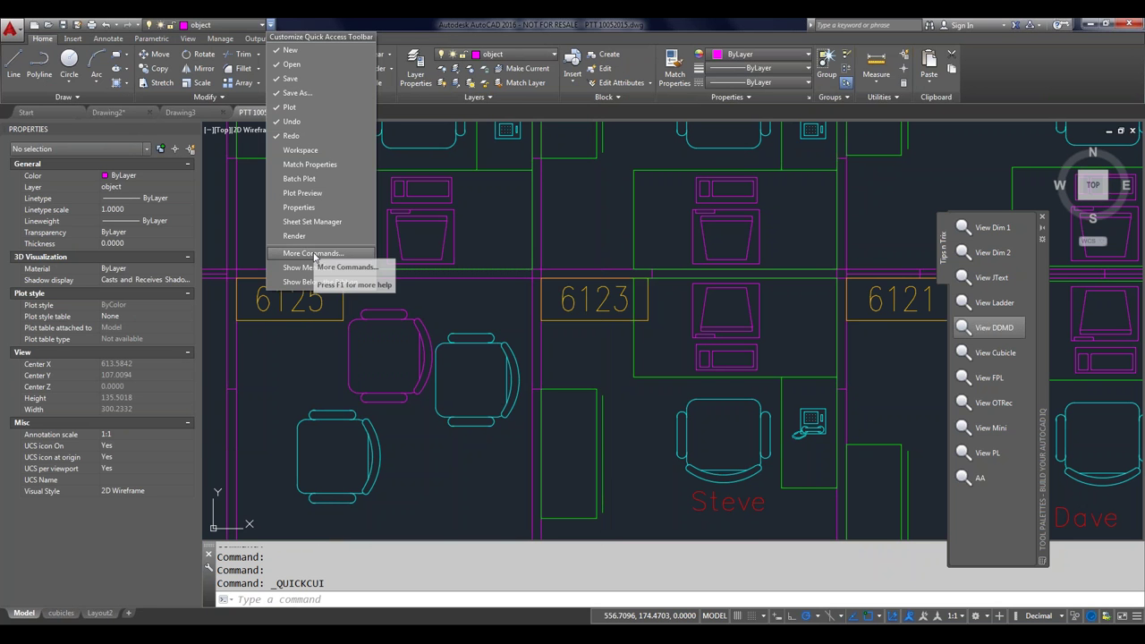
click(416, 23)
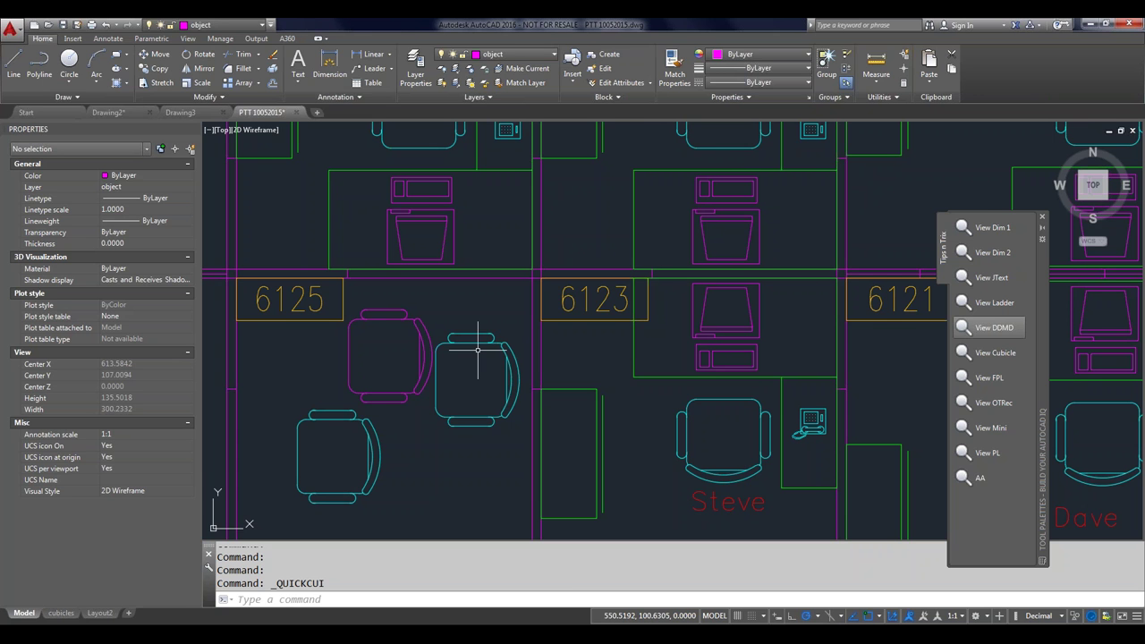
Step: Switch Clean Screen on and off twice to compare the drawing area with and without the surrounding interface
key(ctrl+0)
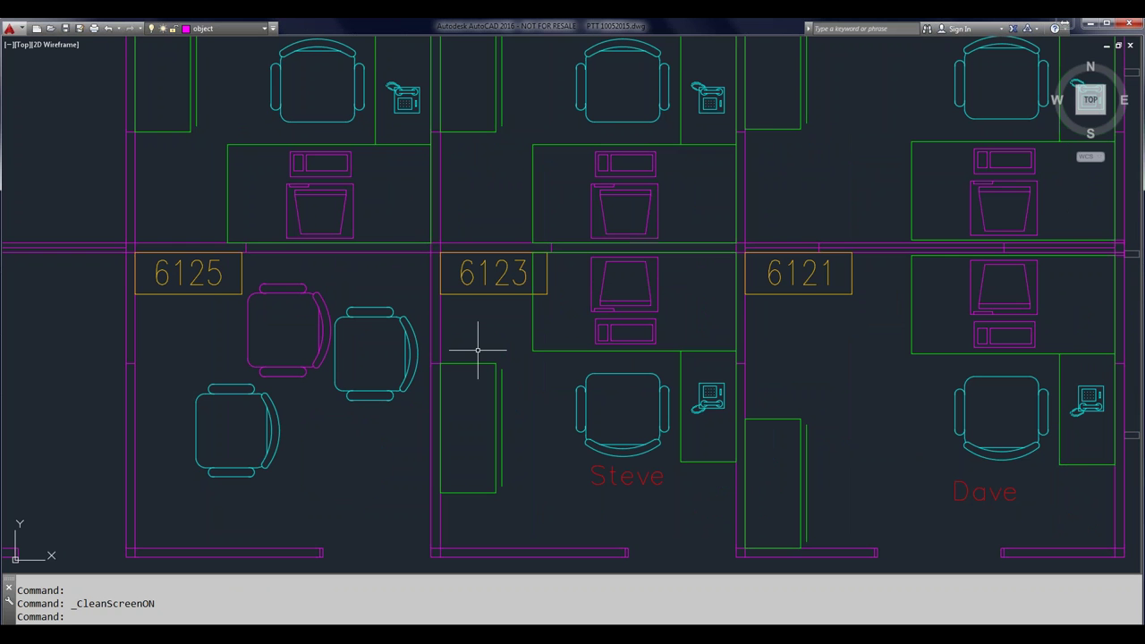
key(ctrl+0)
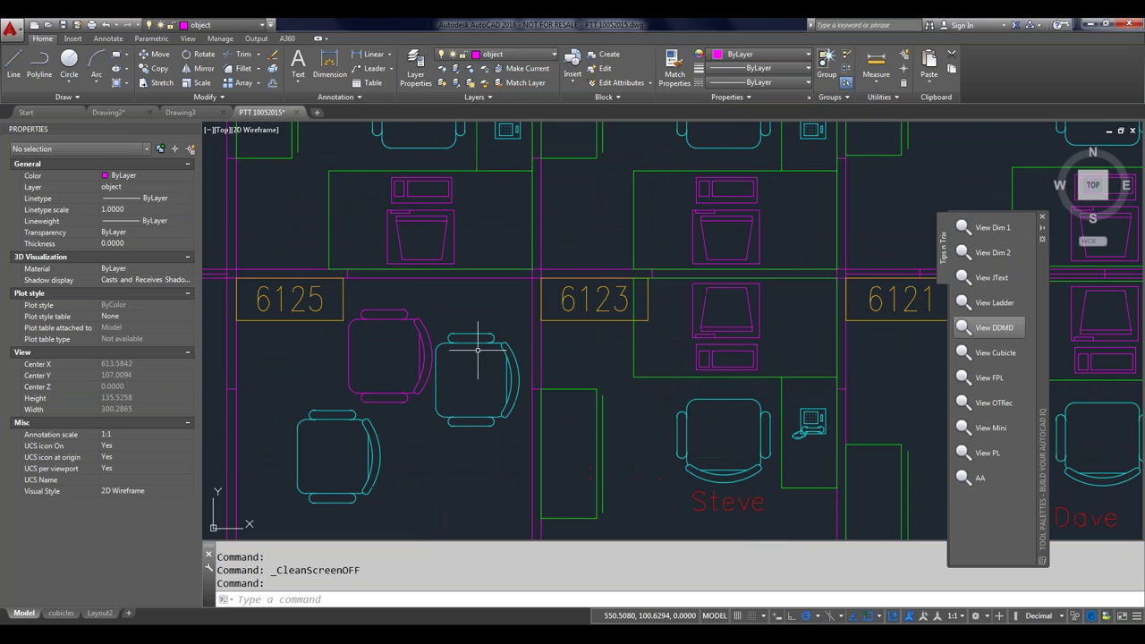
key(ctrl+0)
key(ctrl+0)
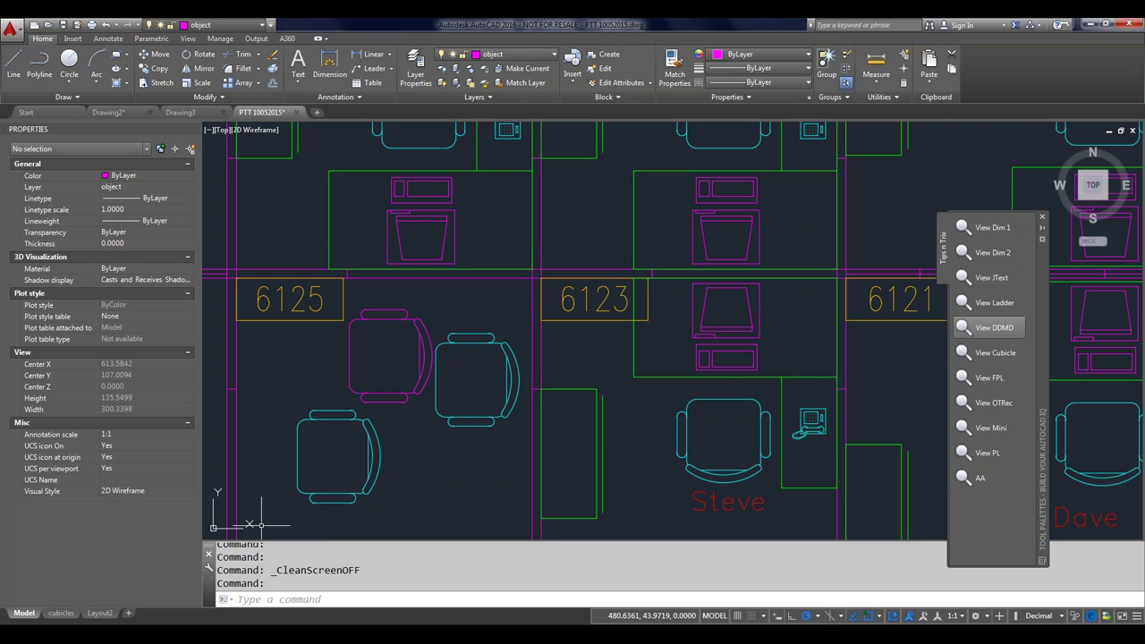
Step: Restore the JText view and change the text "Line 1" to "Line One Hundred"
click(997, 280)
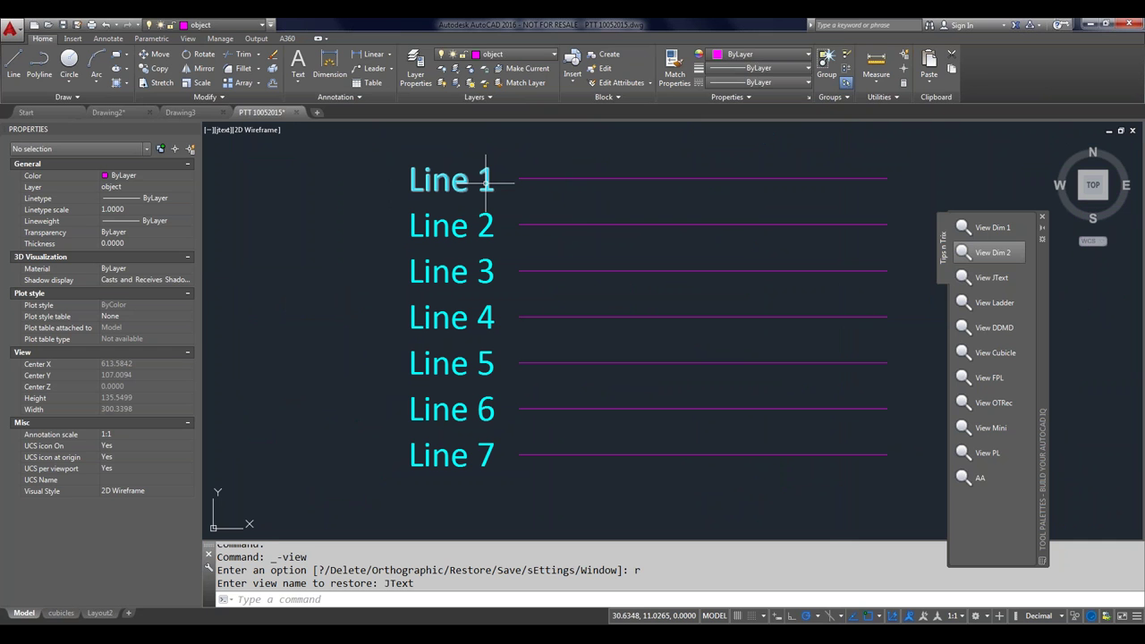
mouse_move(486, 181)
click(436, 176)
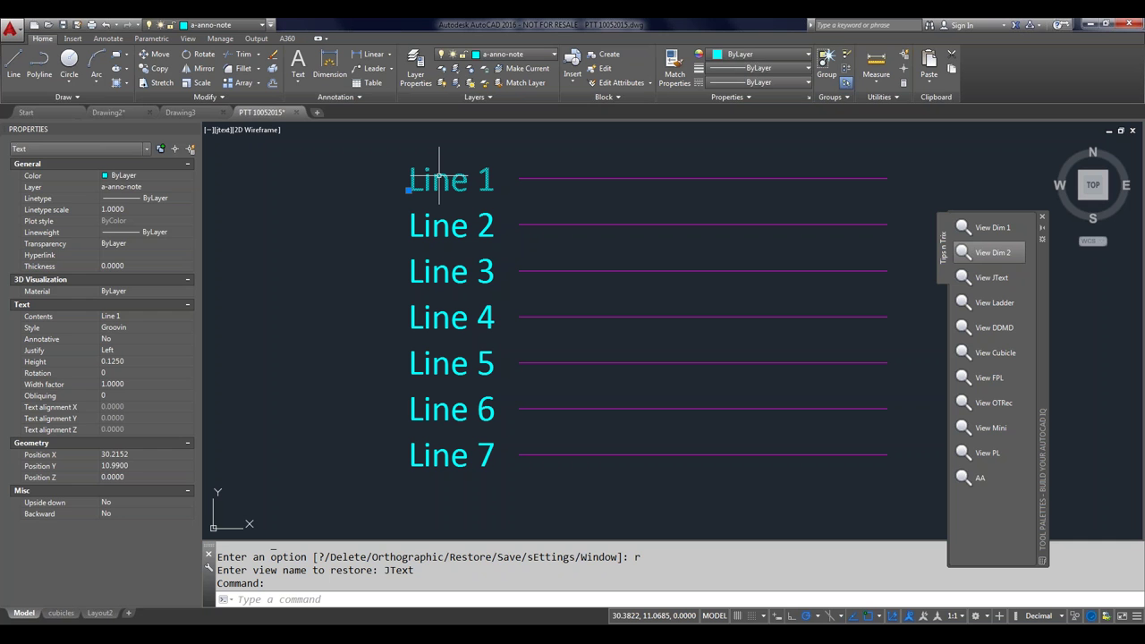
double_click(420, 179)
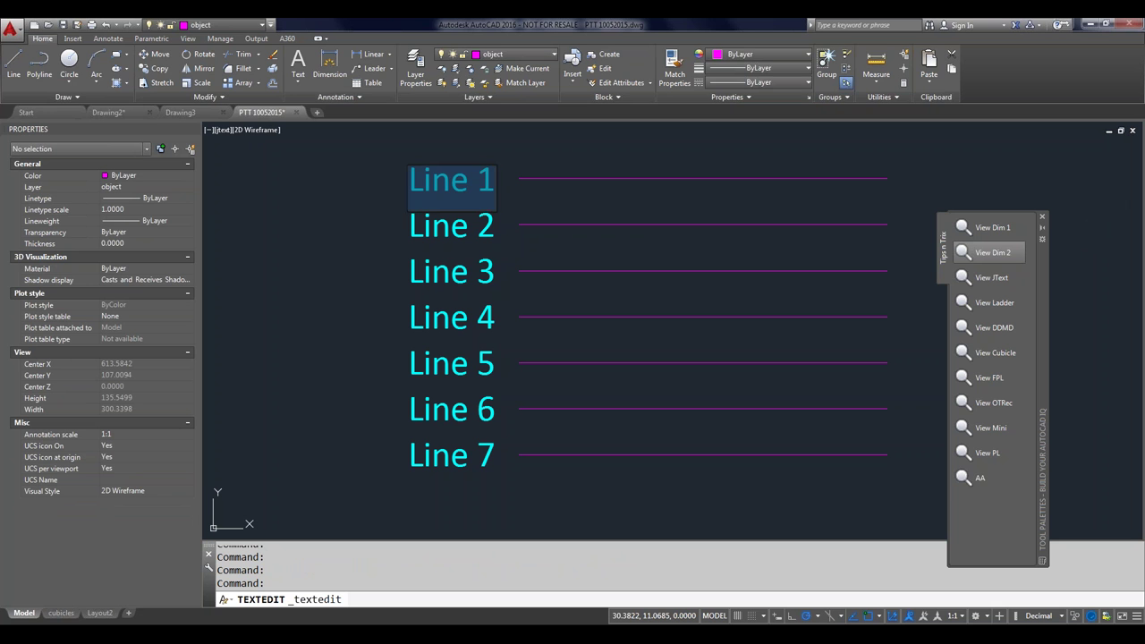
text(Line)
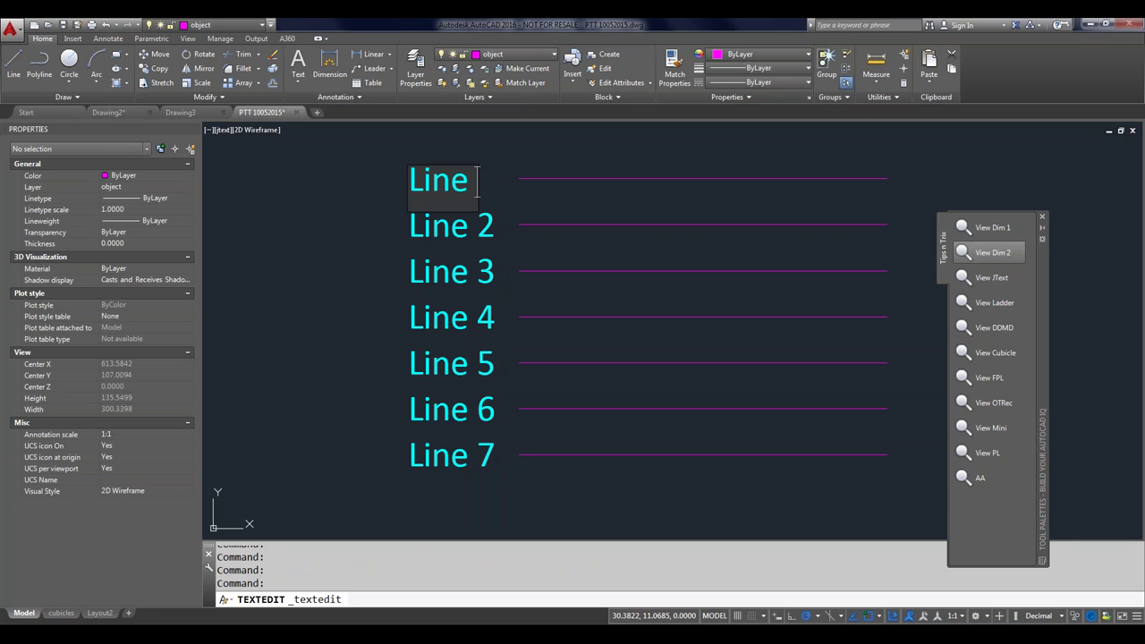
text( One Hundred)
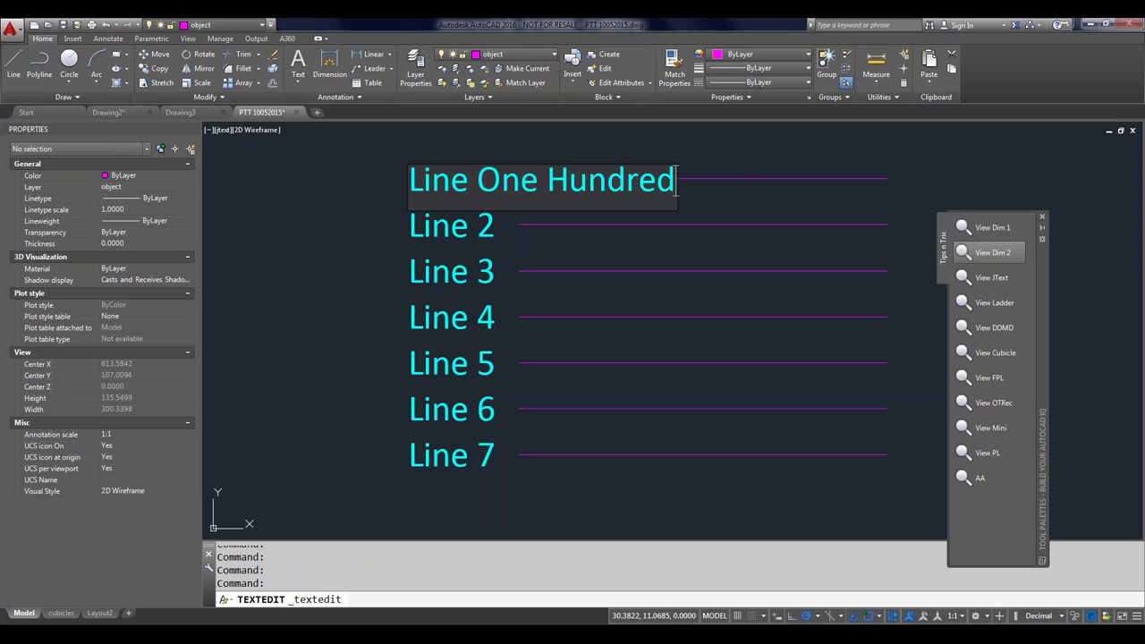
key(Escape)
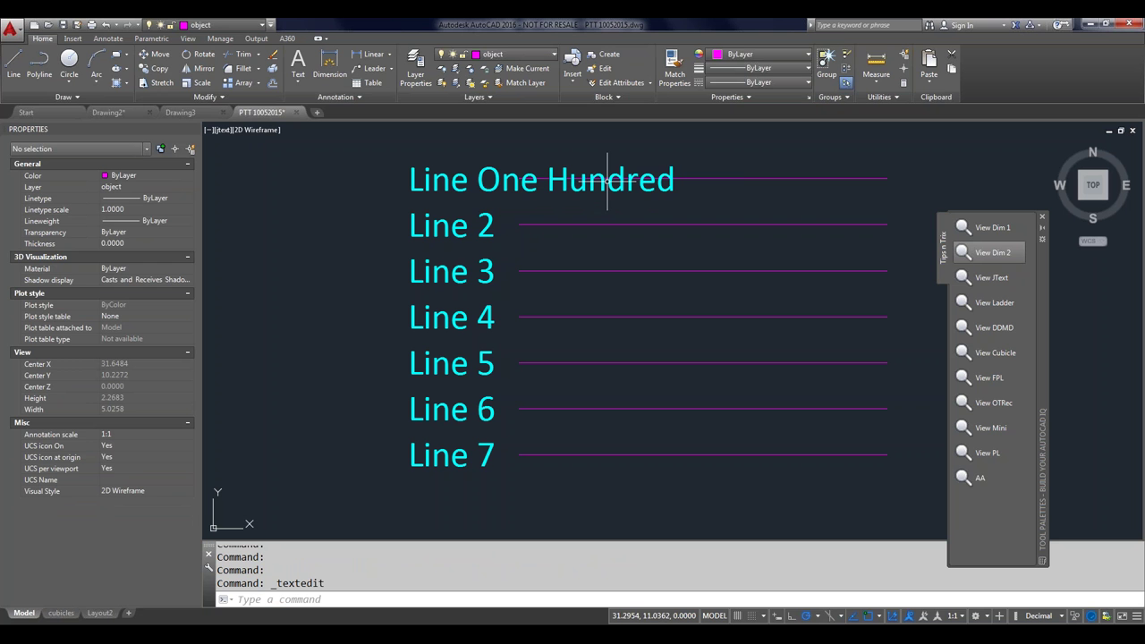
Step: Set the justification of "Line One Hundred" to Middle right and move the text so it ends just before the first magenta line
click(414, 178)
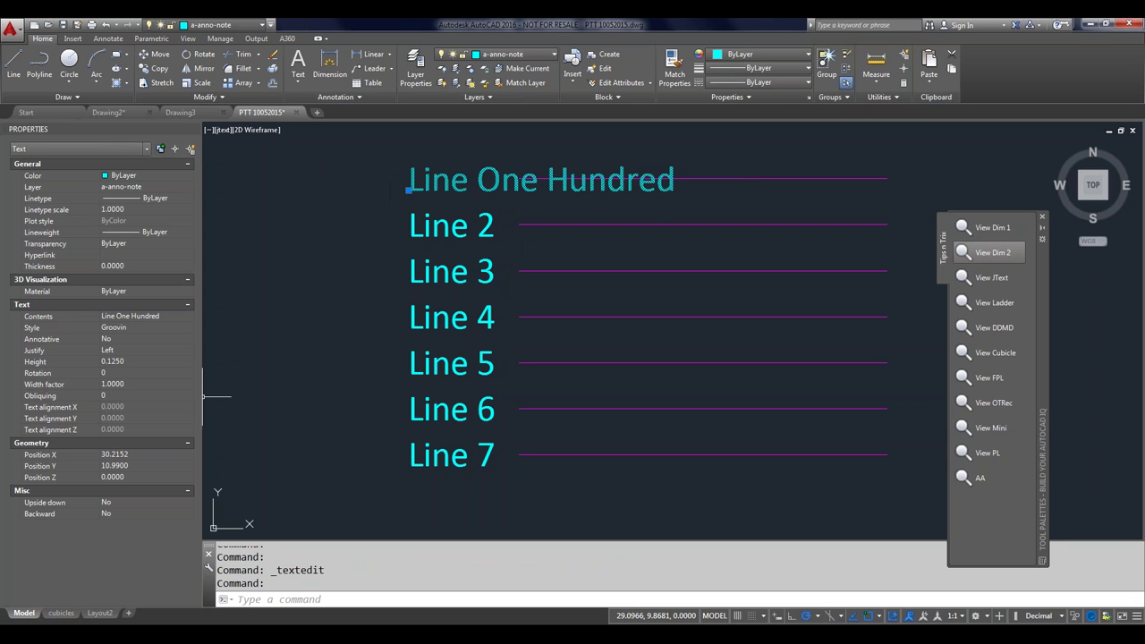
click(126, 354)
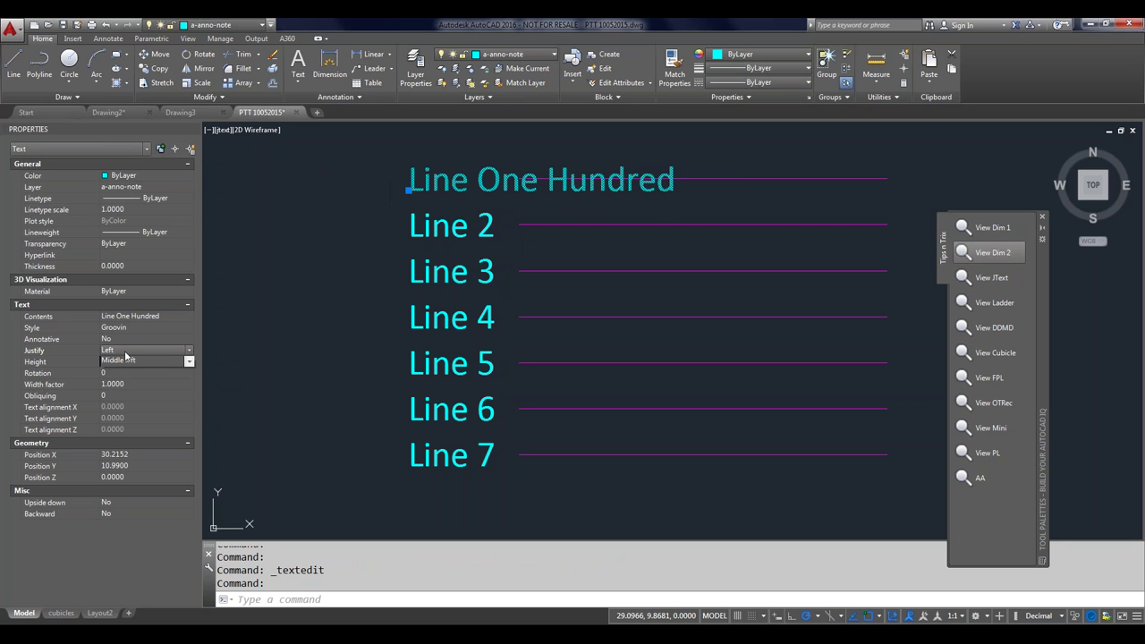
click(126, 354)
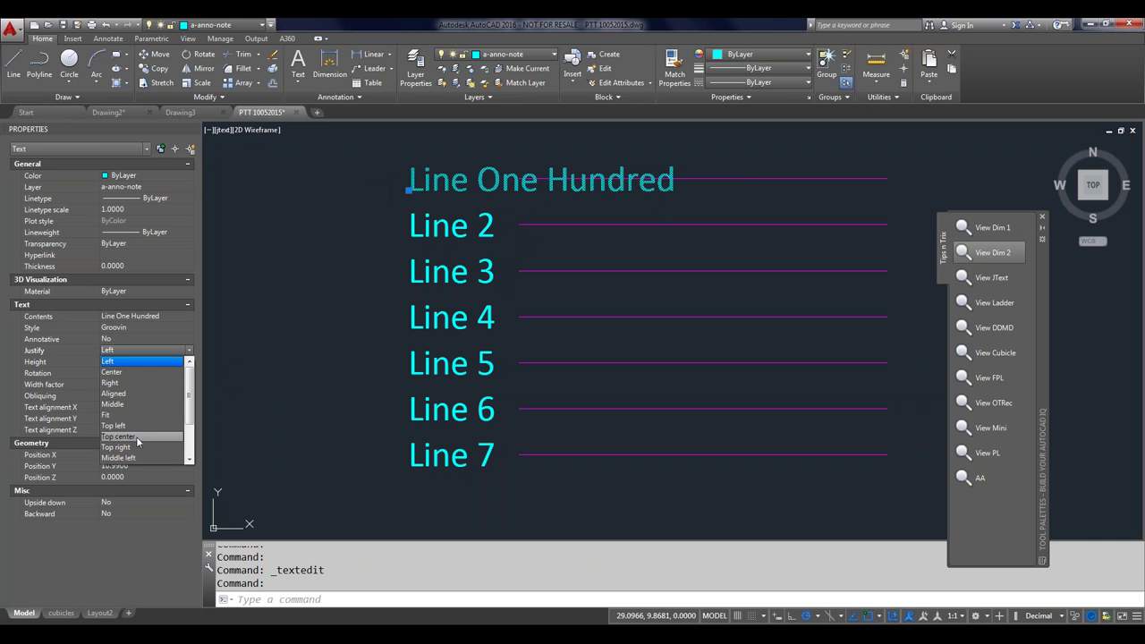
scroll(190, 423, down, 2)
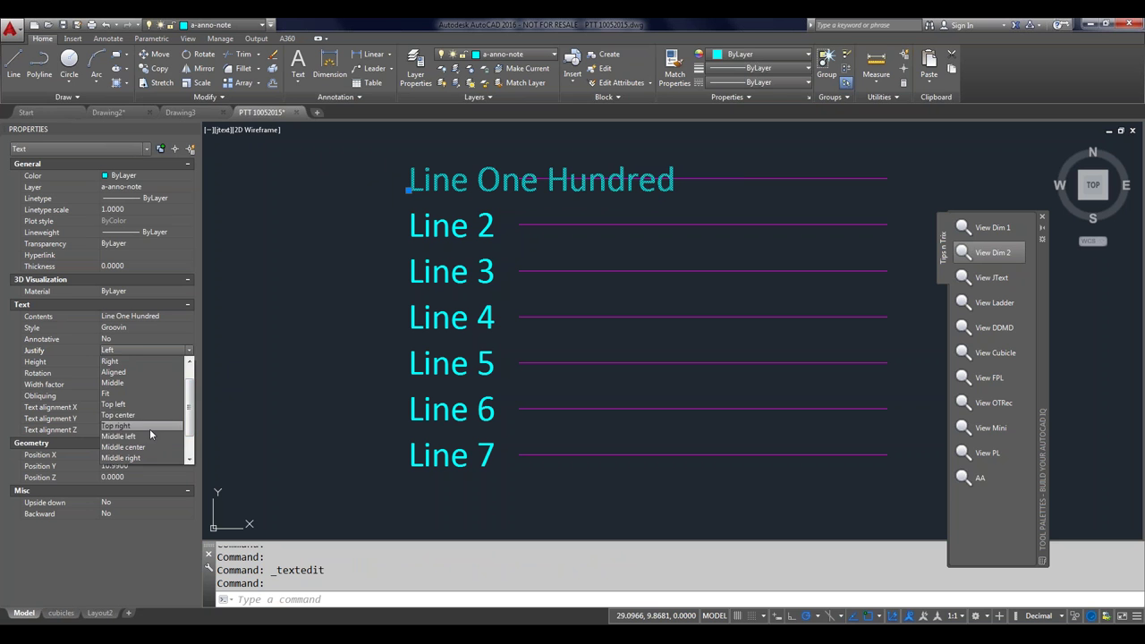
click(145, 458)
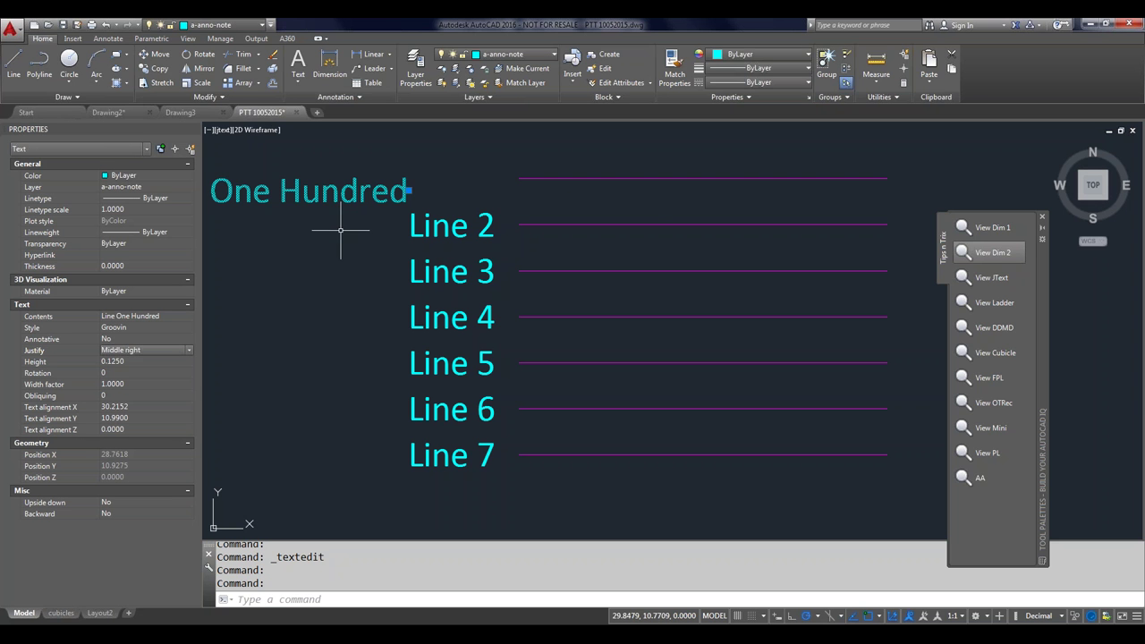
click(407, 190)
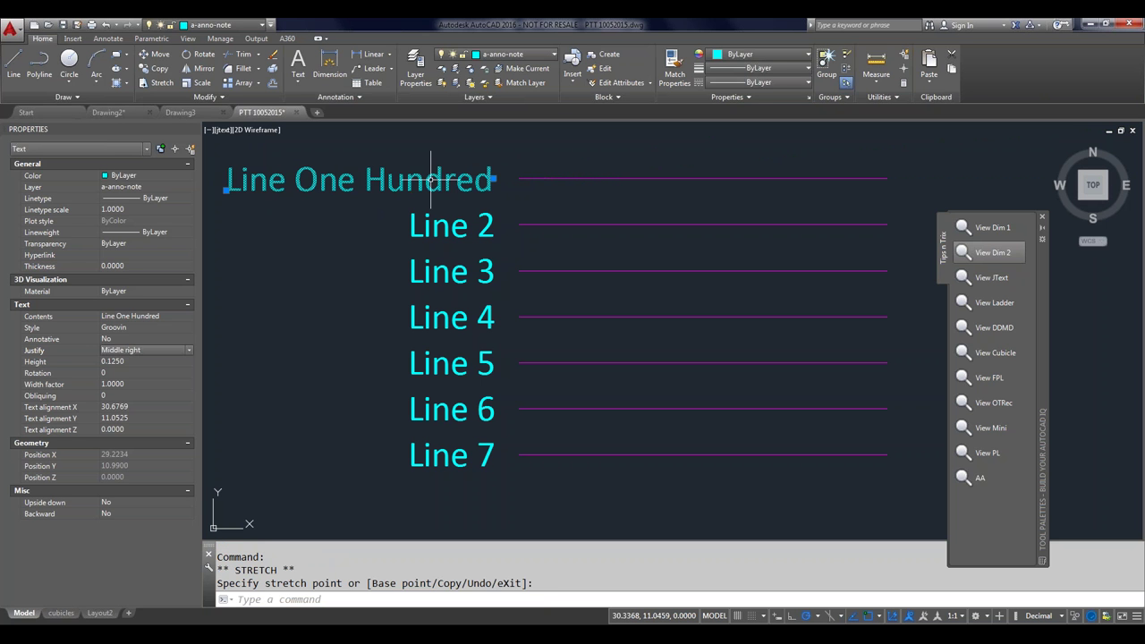
key(Escape)
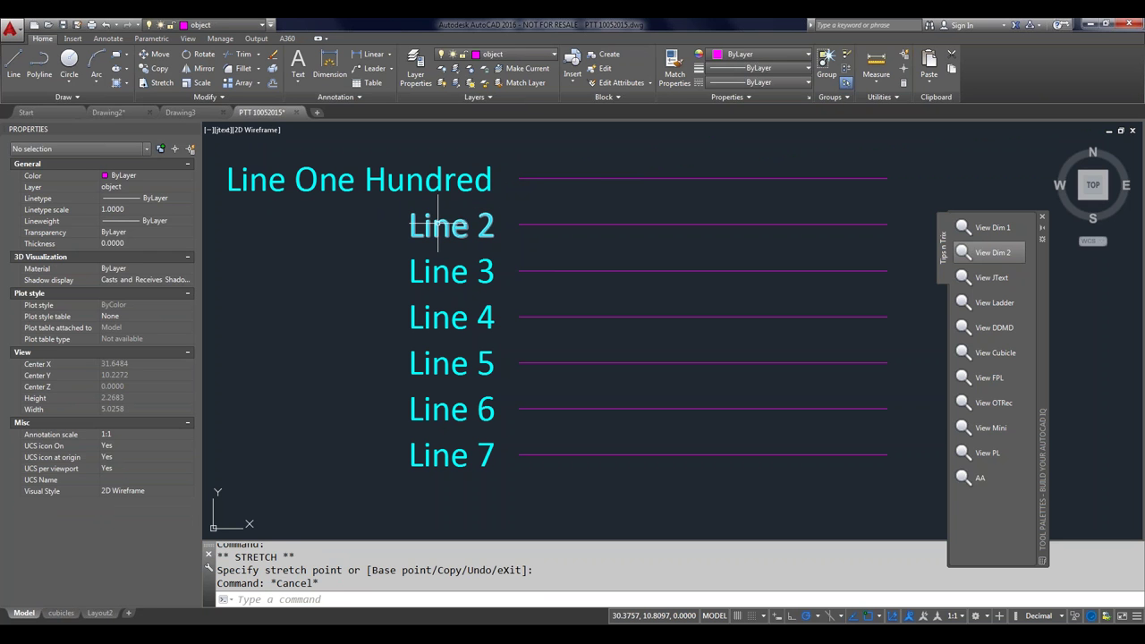
Step: Change the text "Line 2" to "adasdf adfkj" and "Line 3" to "asdfa asf"
double_click(436, 222)
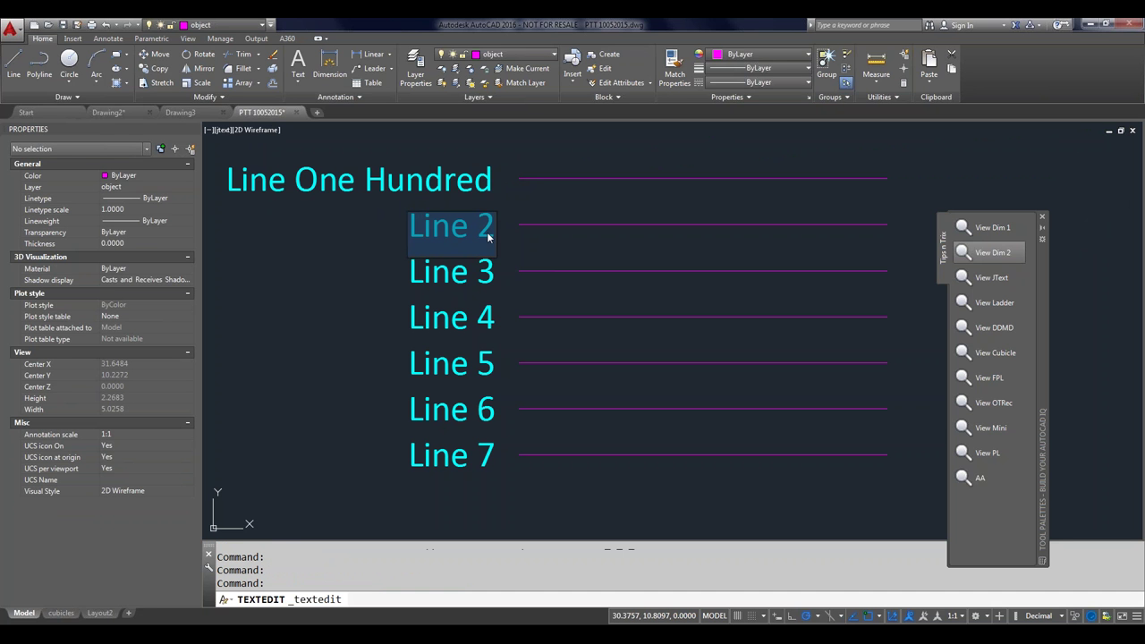
text(ad)
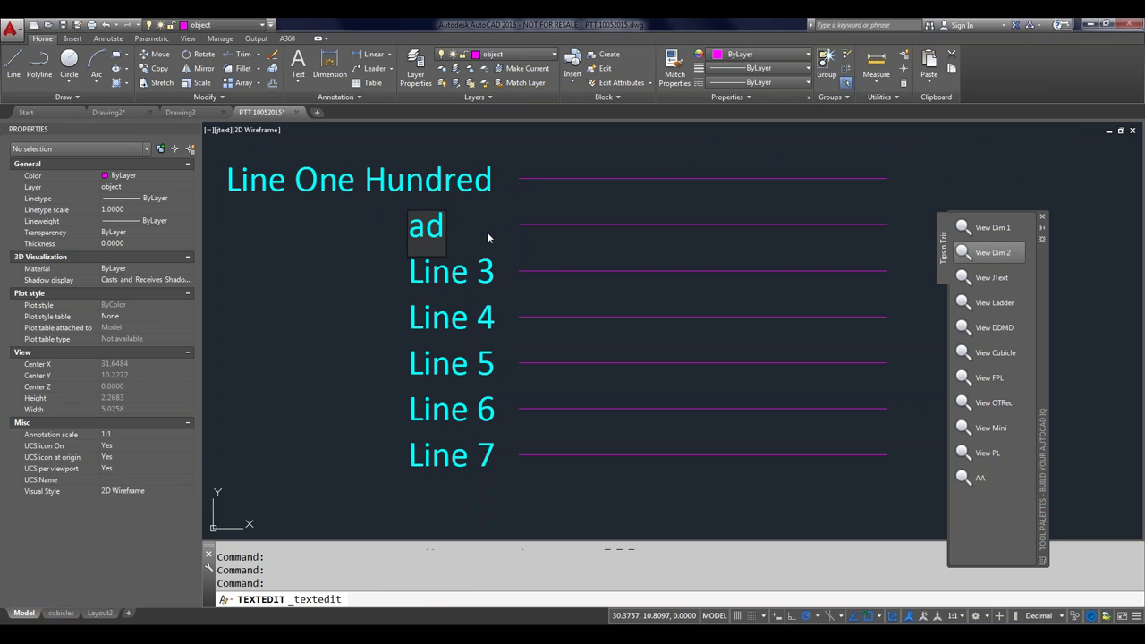
text(asdf adfkj)
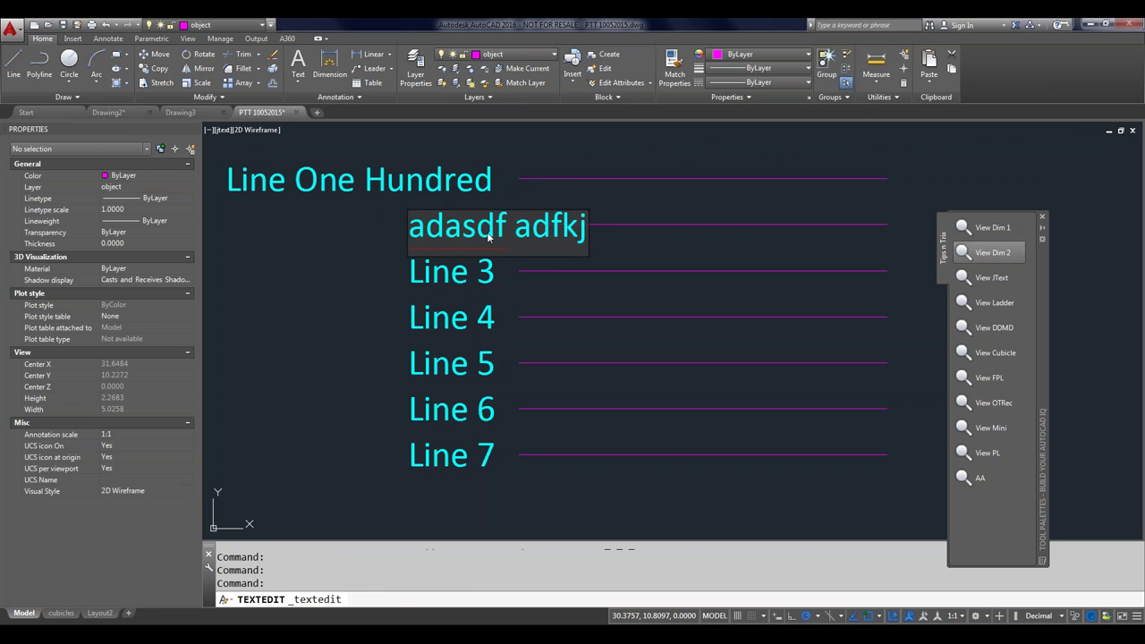
key(Return)
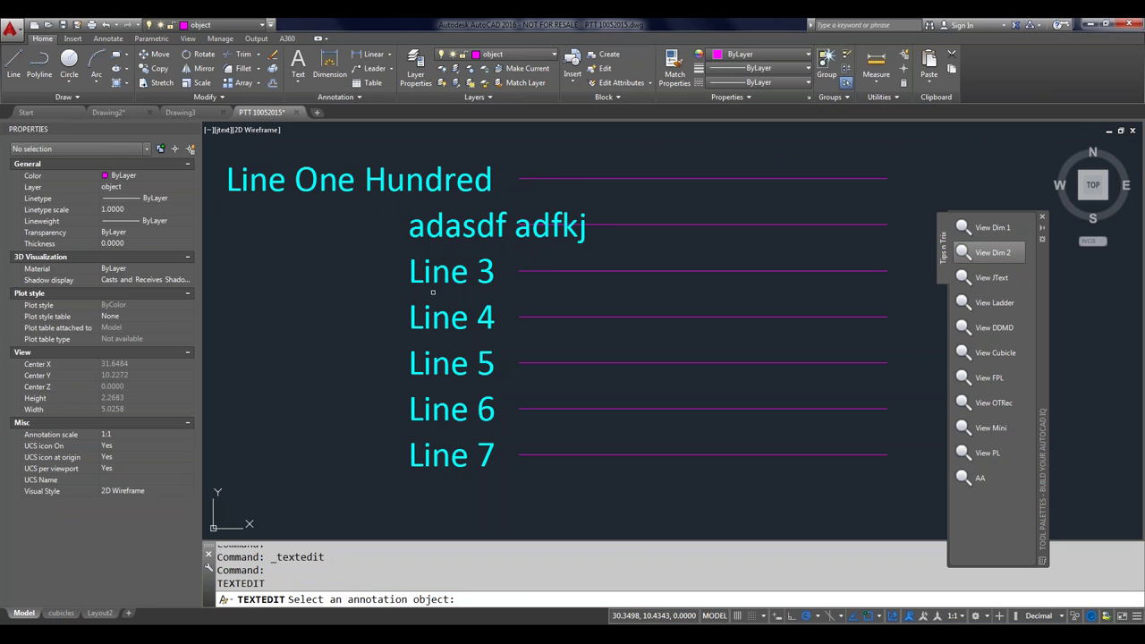
click(437, 279)
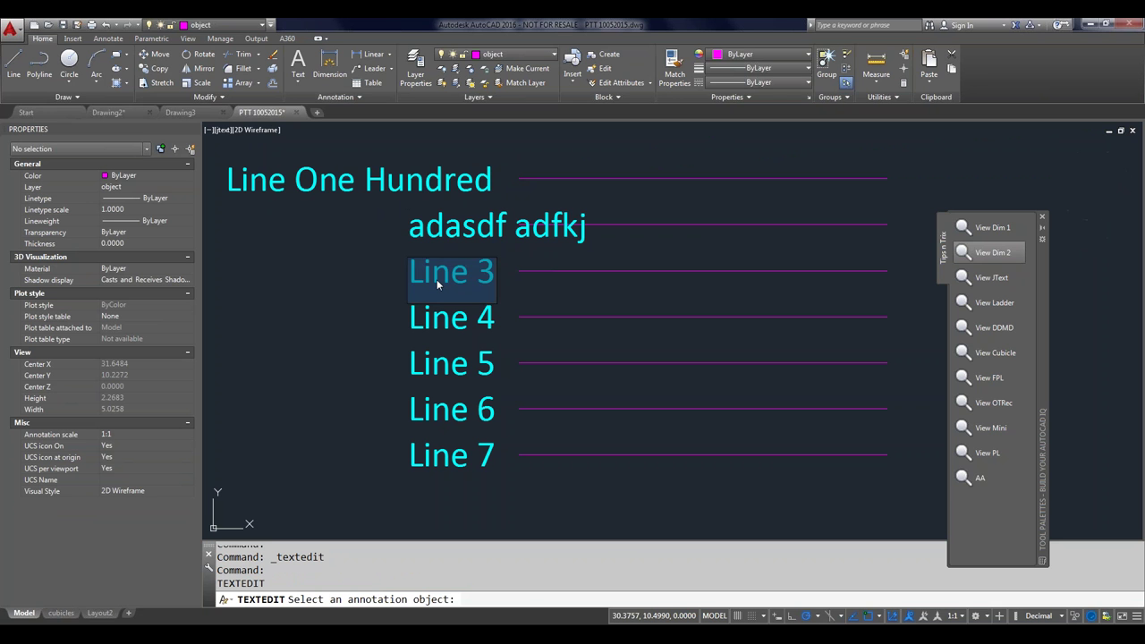
text(asdfa asf)
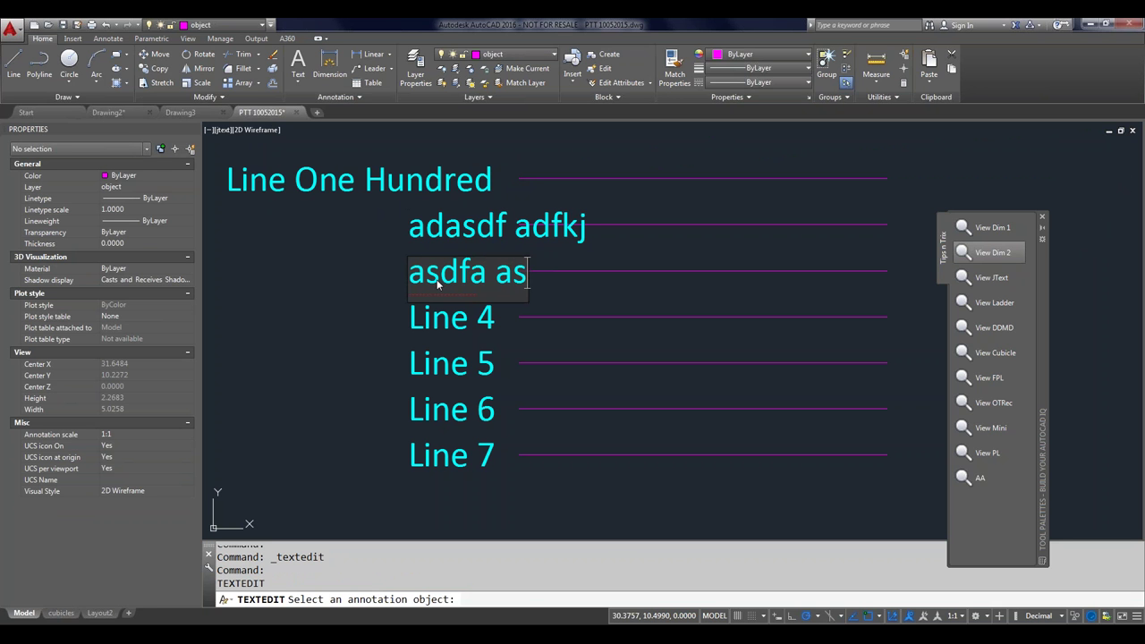
key(Return)
key(Return)
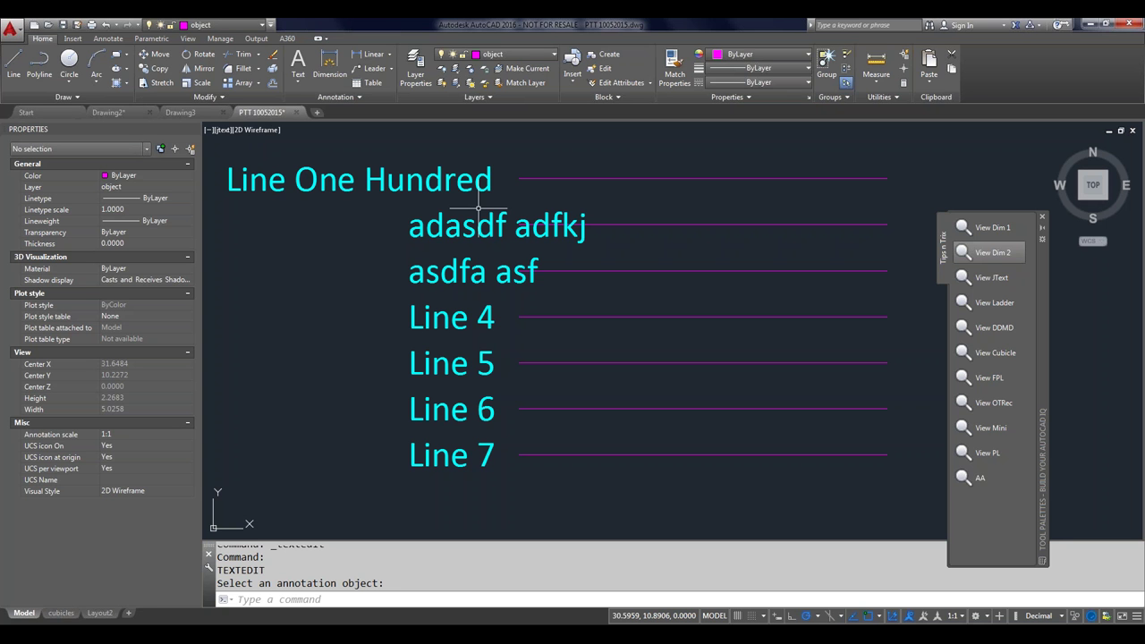
Step: Use JUSTIFYTEXT to set the six texts below "Line One Hundred" to Middle Right (MR), and check the grips of the upper two
text(JUSTIFY)
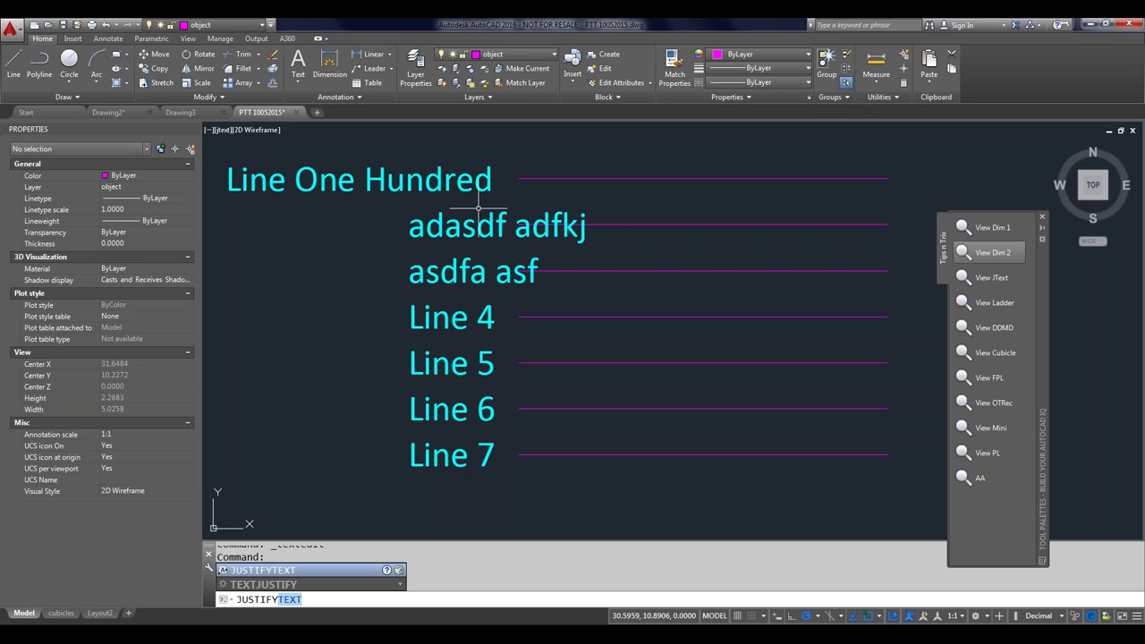
key(Return)
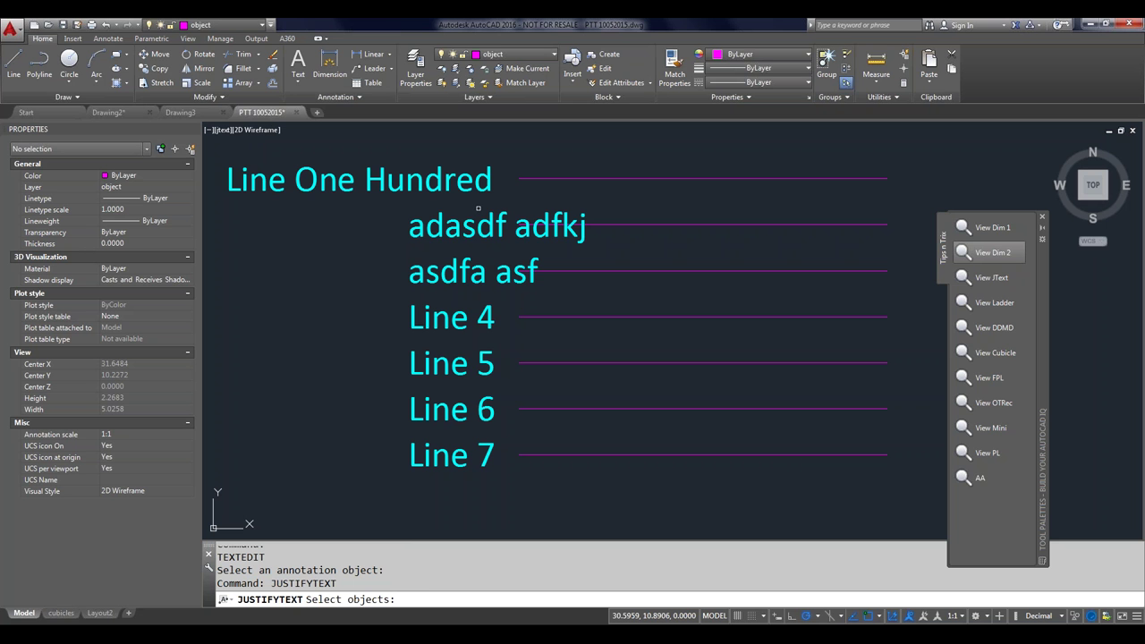
click(478, 208)
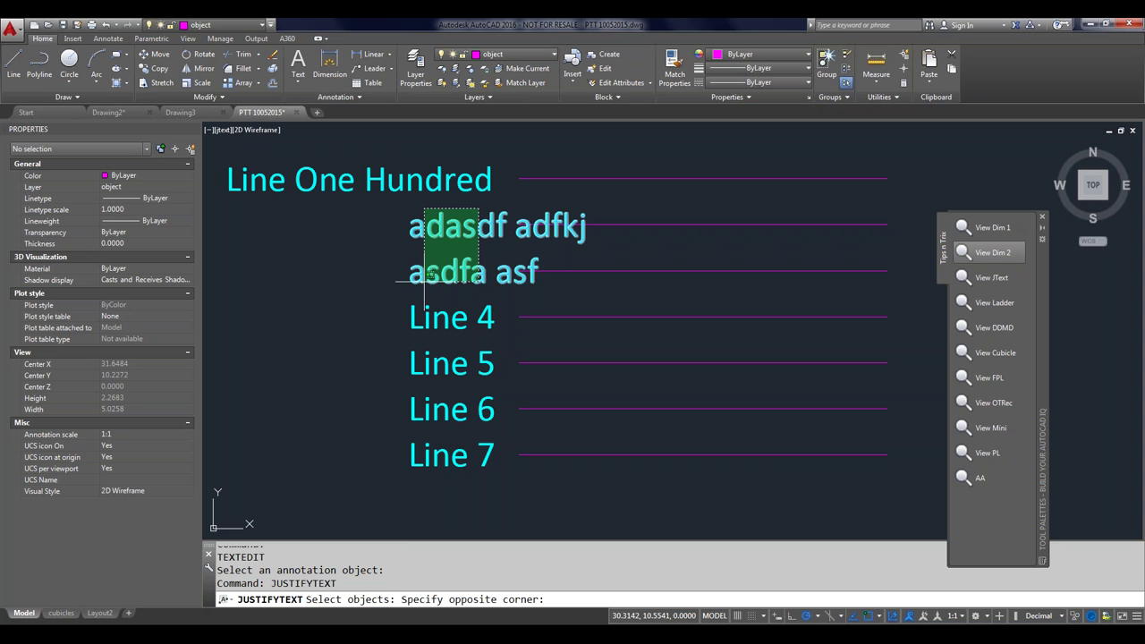
click(385, 469)
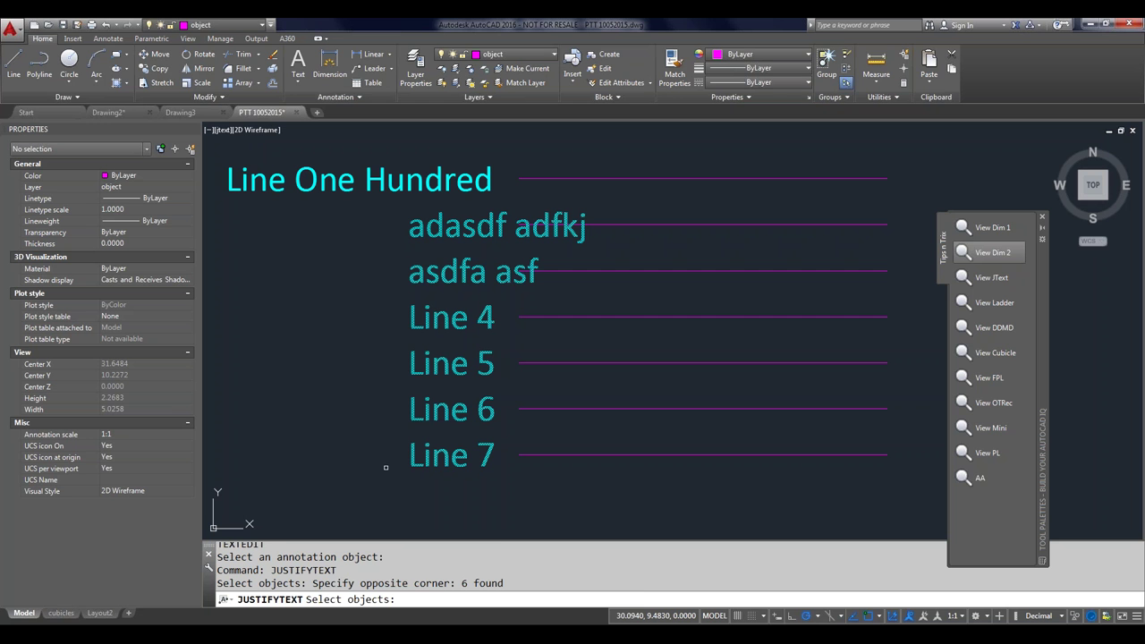
key(Return)
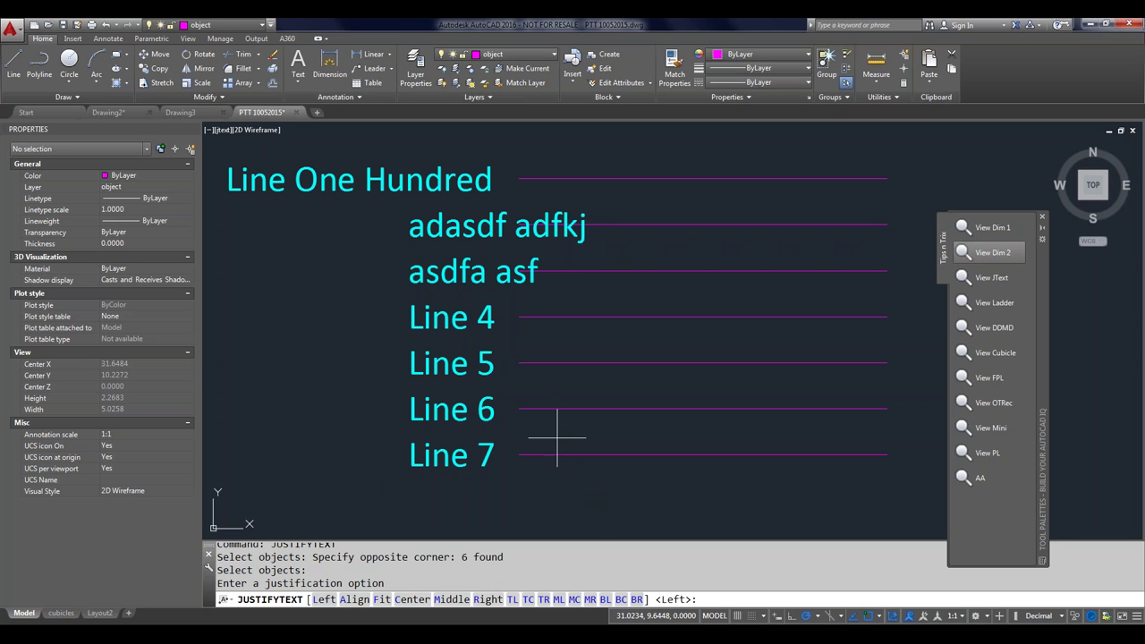
click(590, 599)
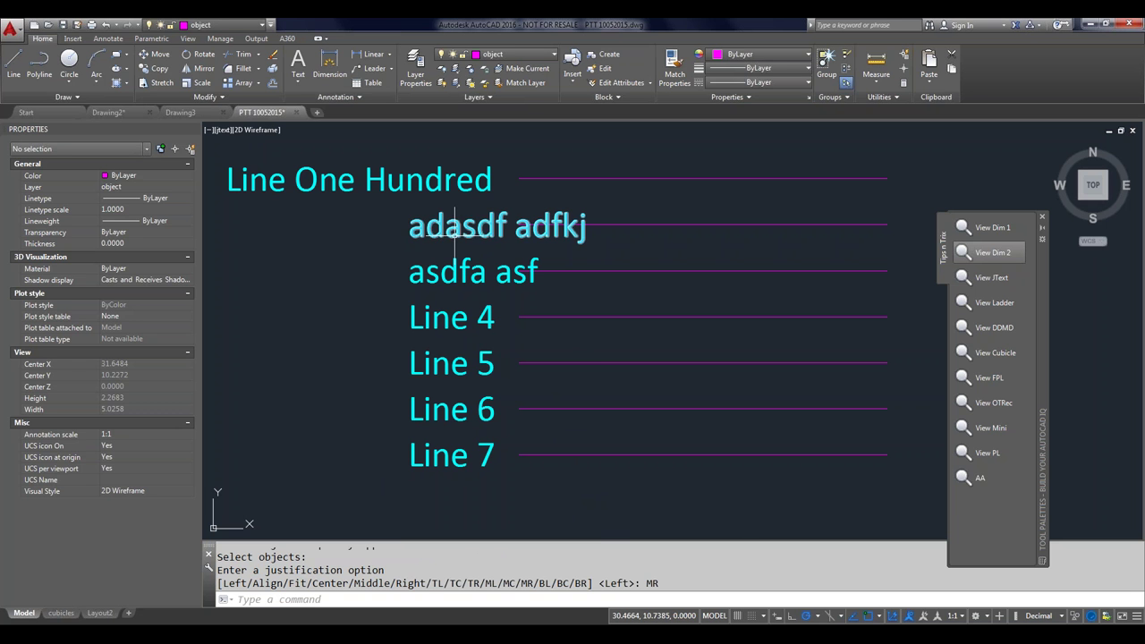
click(455, 228)
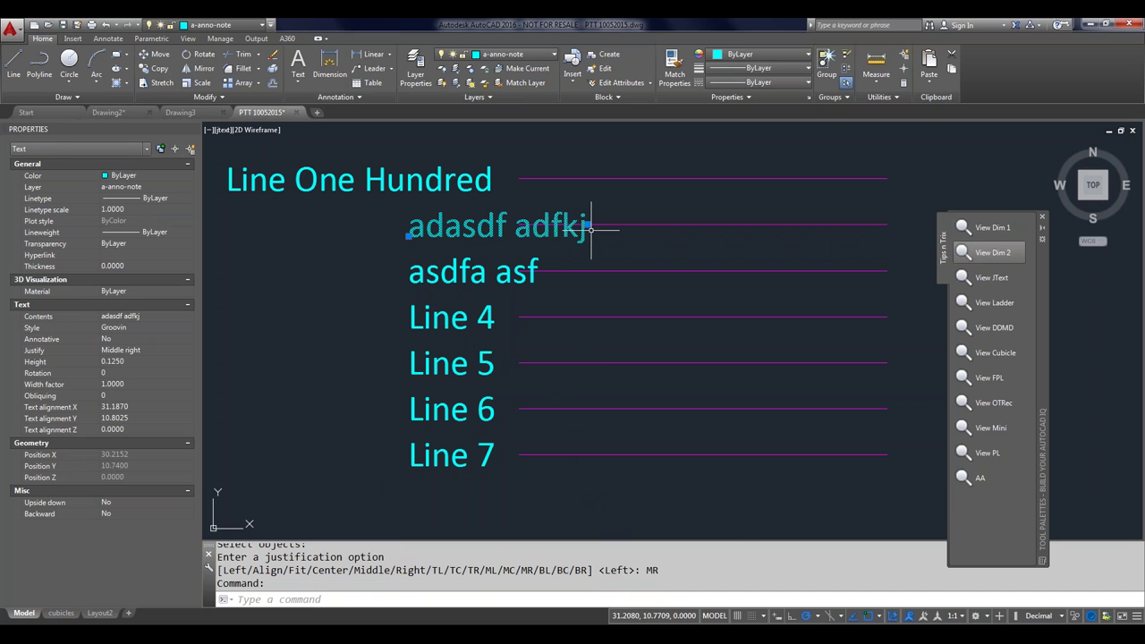
click(520, 271)
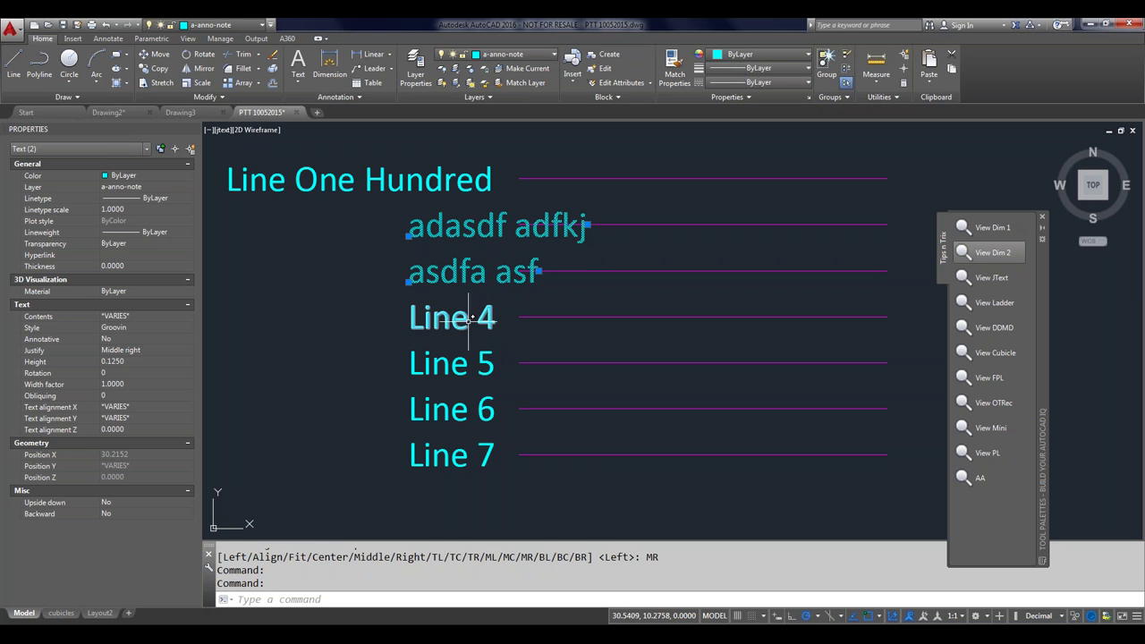
key(Escape)
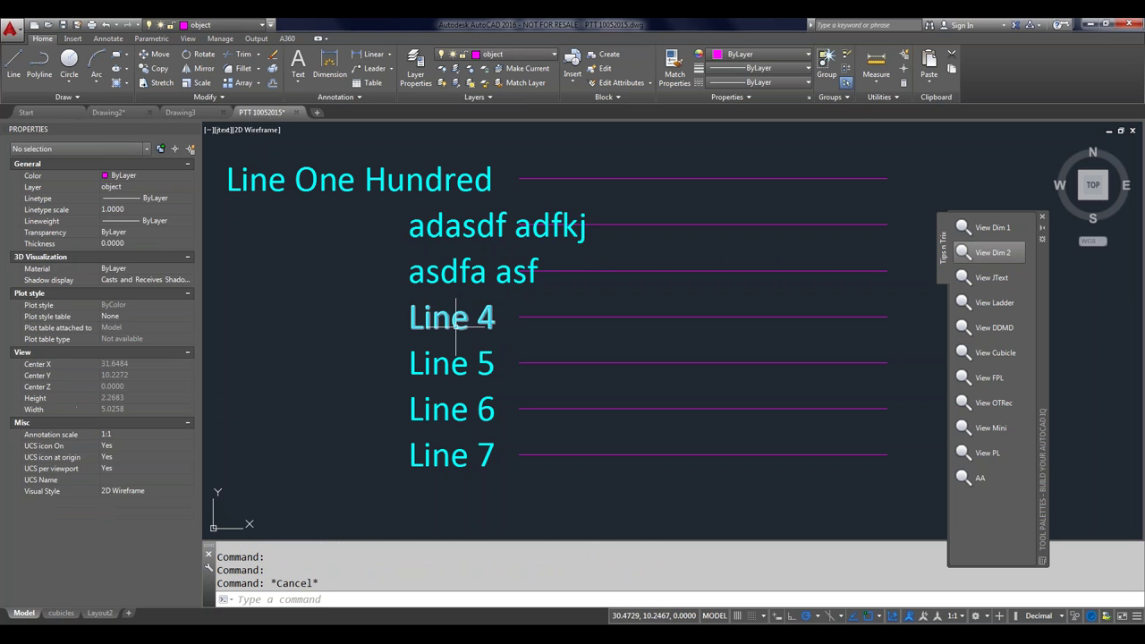
Step: Change the text "Line 4" to "asdf adsfasd sadf" and "Line 5" to "asdfa sdafasdf"
double_click(456, 323)
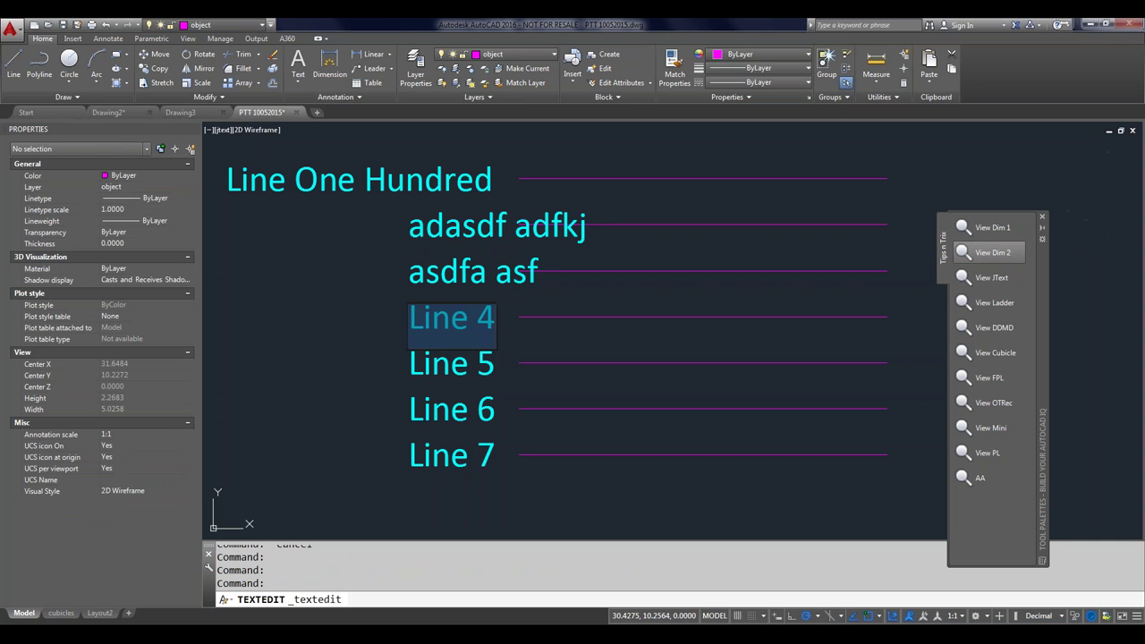
text(asdf adsfasd)
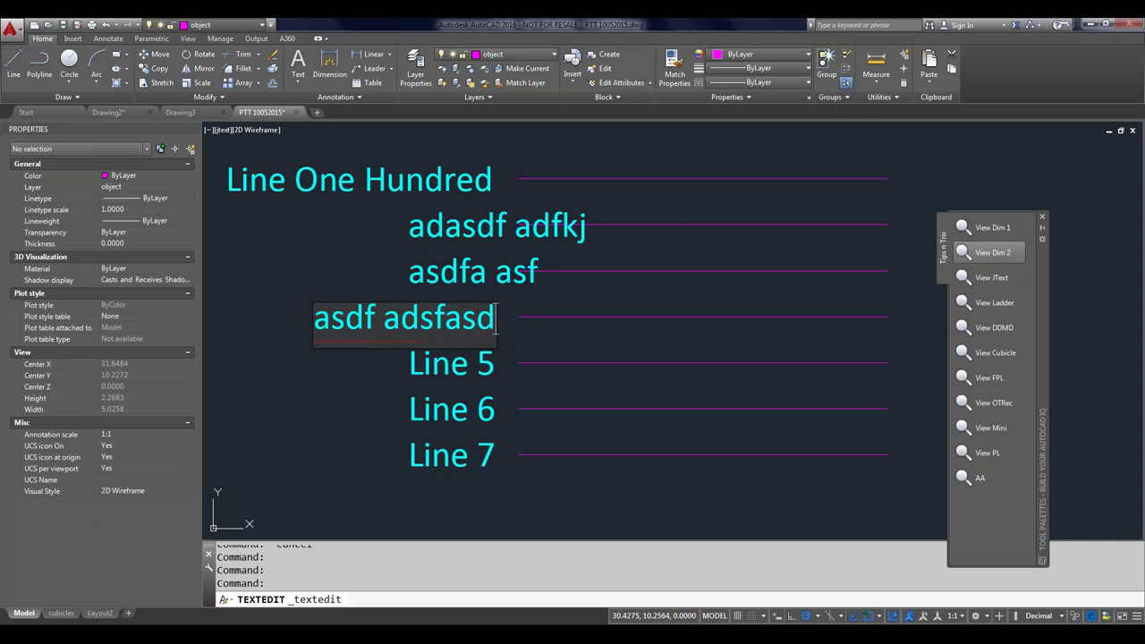
text( sadf)
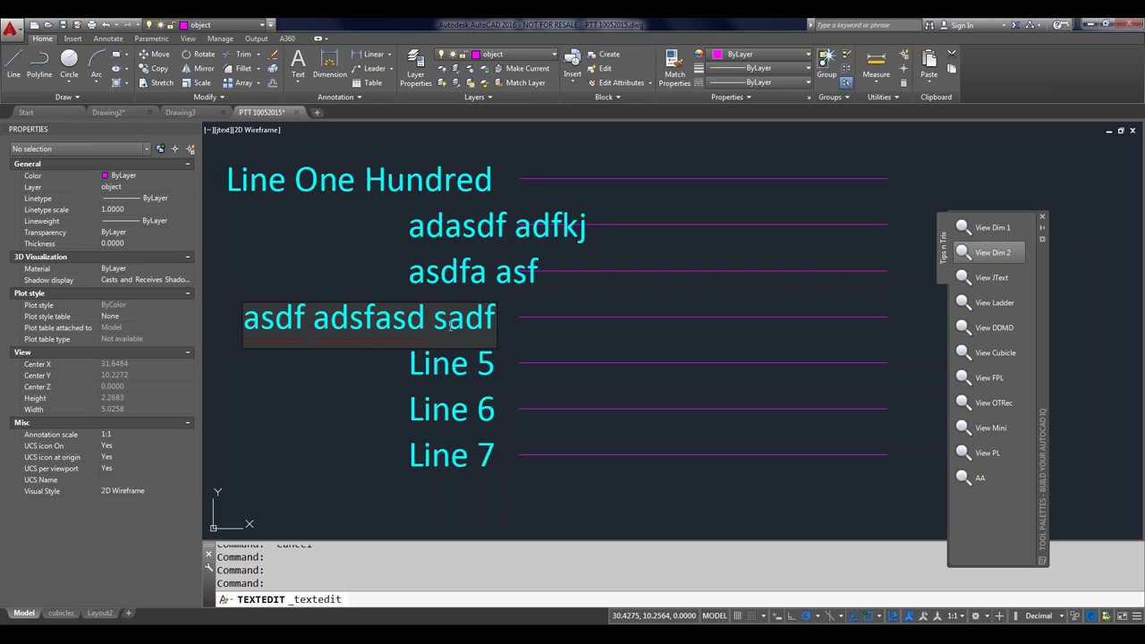
click(455, 341)
click(458, 362)
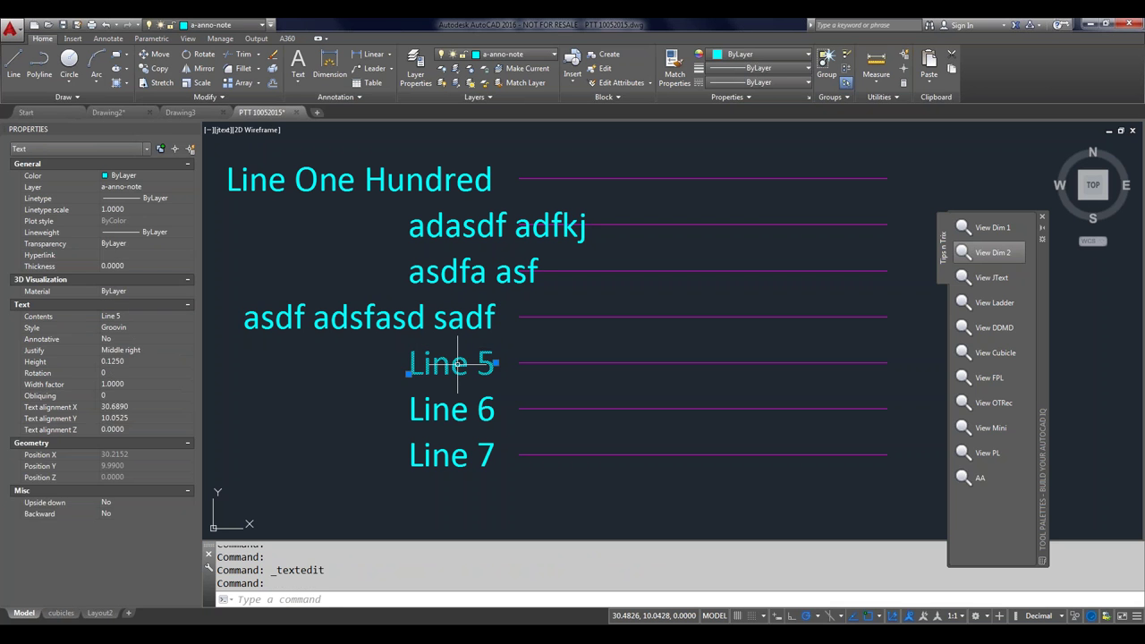
double_click(458, 362)
text(as)
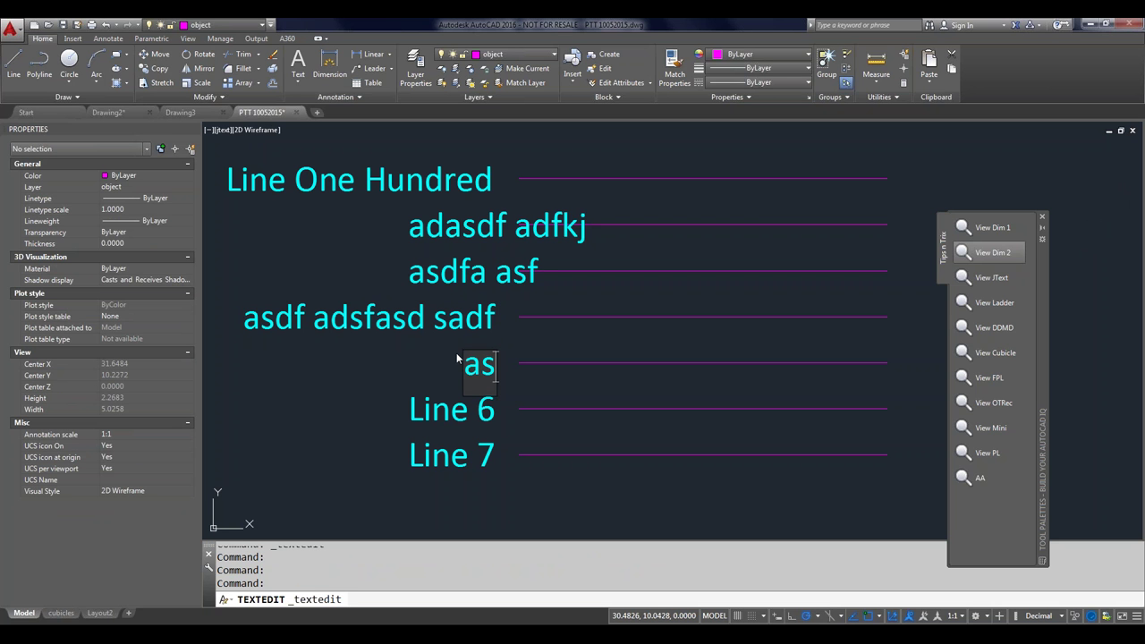
text(dfa sdafasdf)
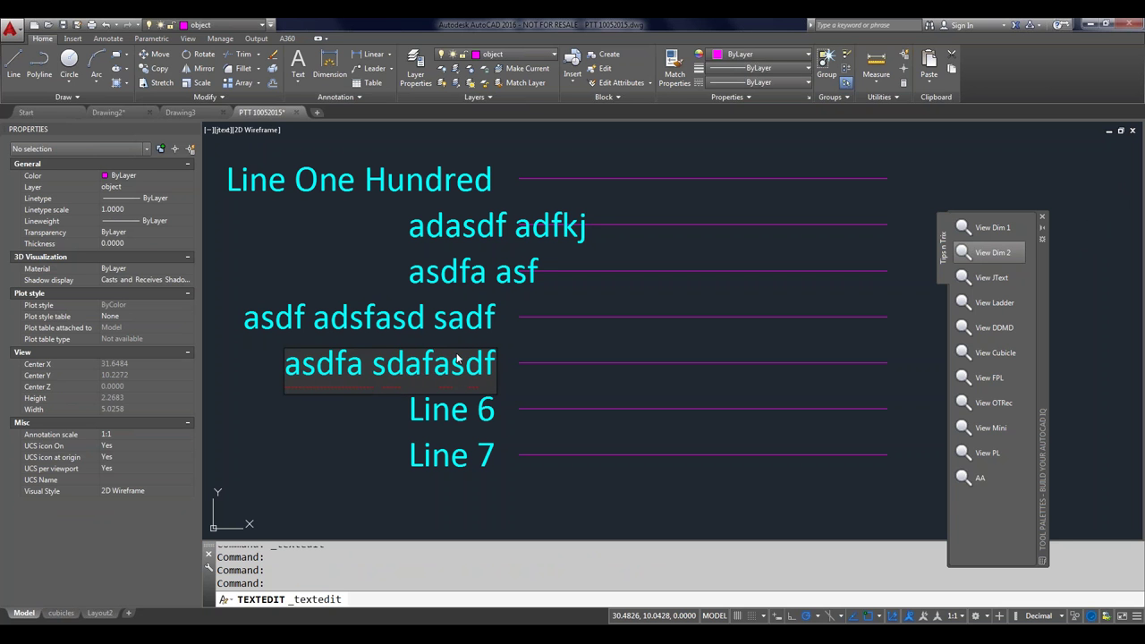
click(408, 433)
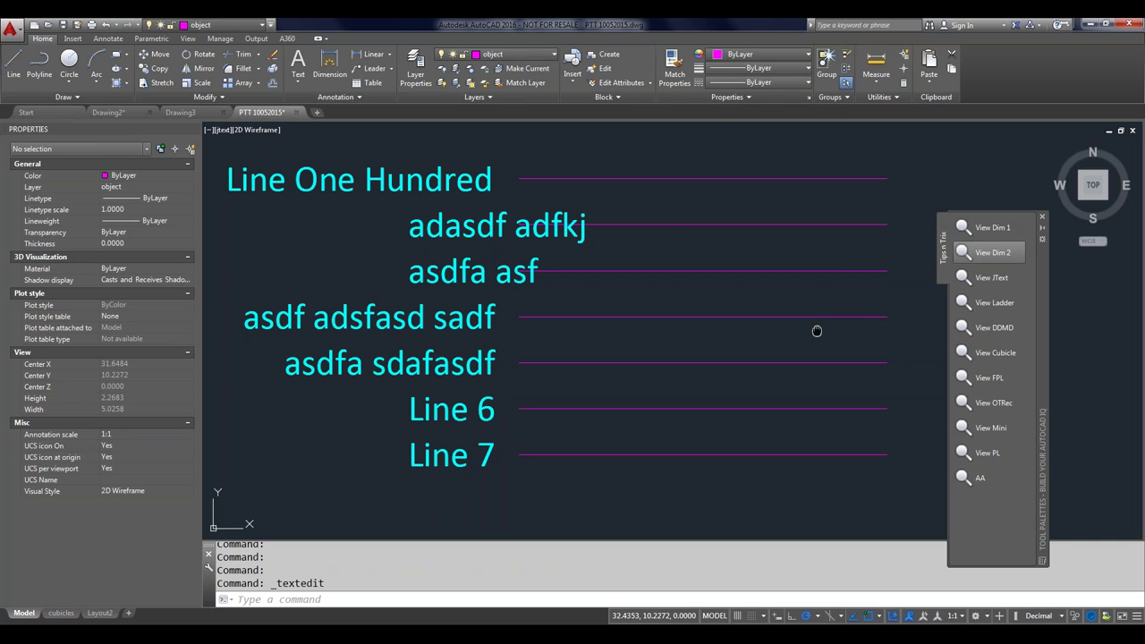
Step: Fillet the right ends of the first and second magenta lines, and of the third and fourth, into rounded ends
middle_drag(816, 331, 601, 330)
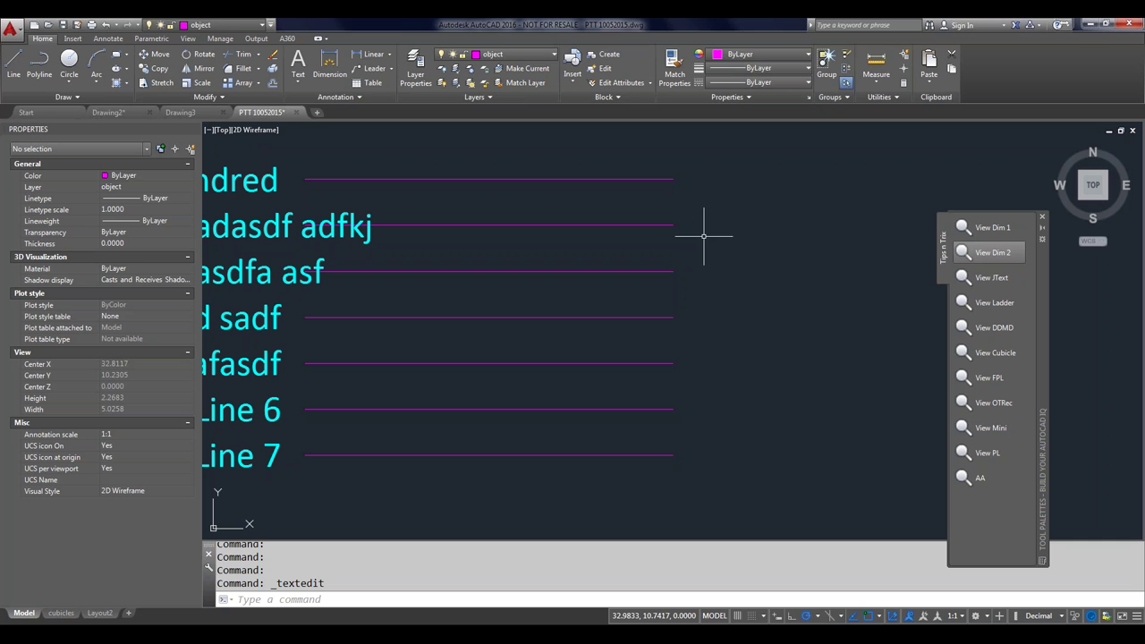
click(247, 71)
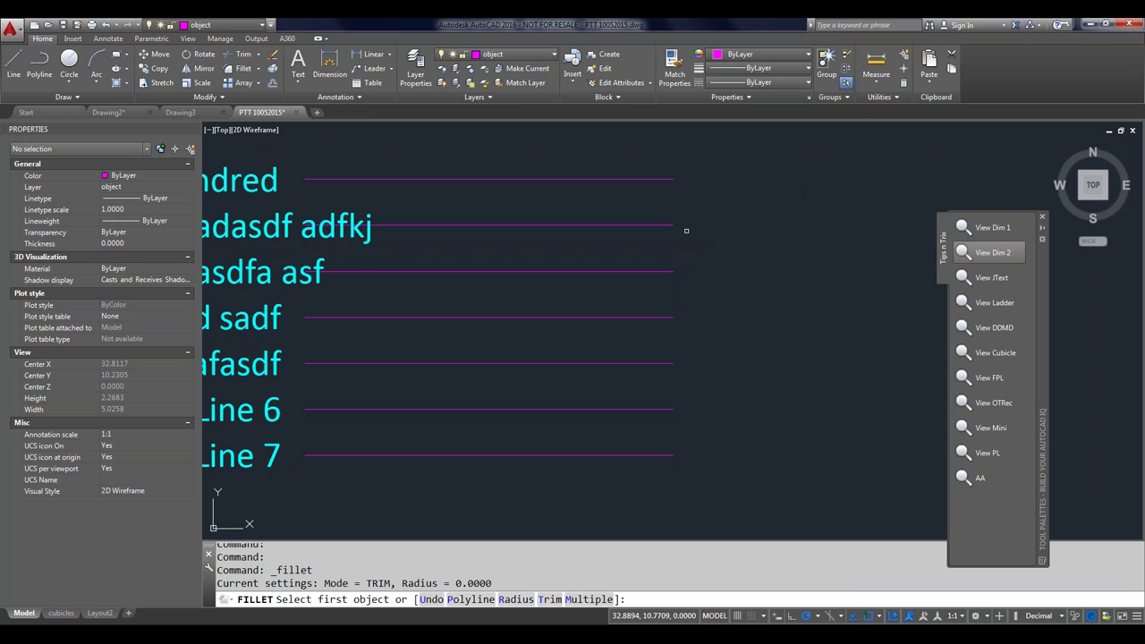
click(646, 178)
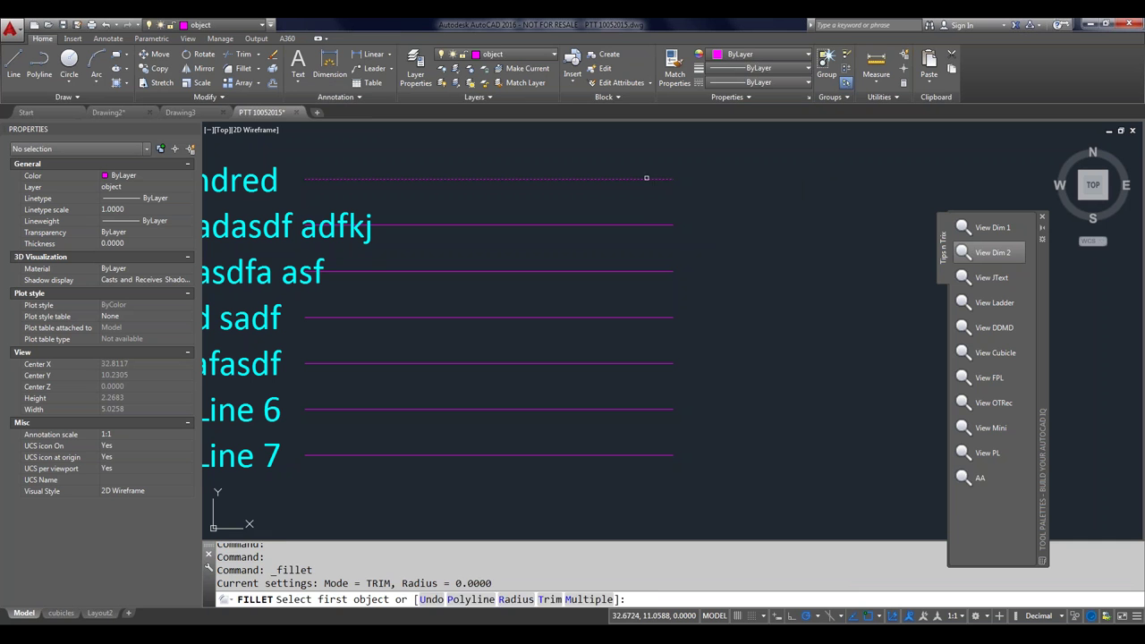
click(657, 223)
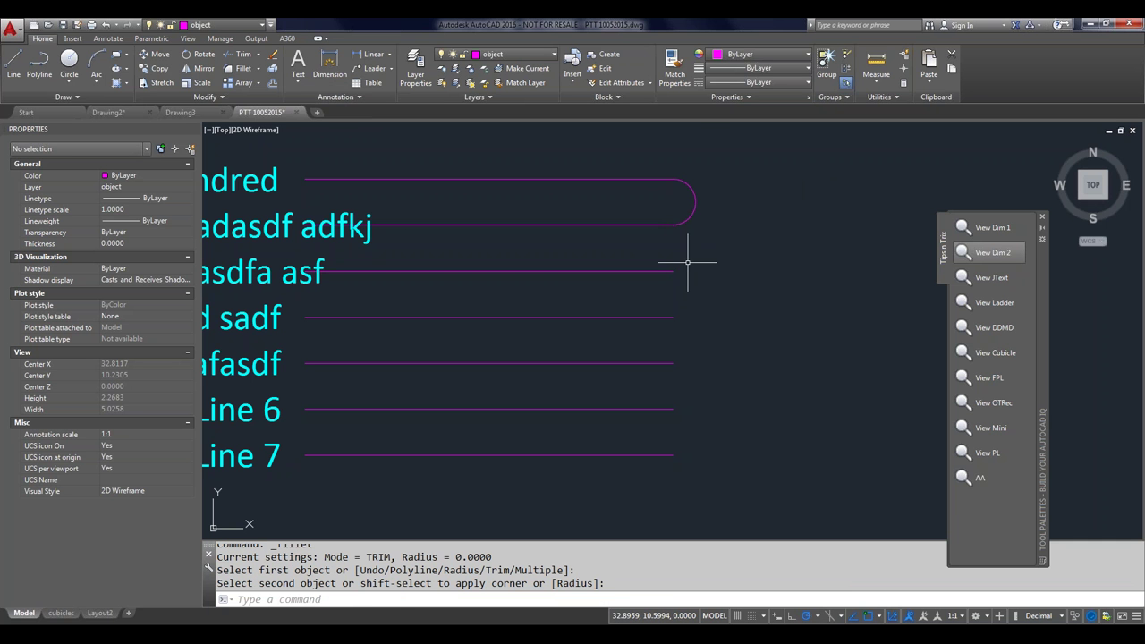
key(Return)
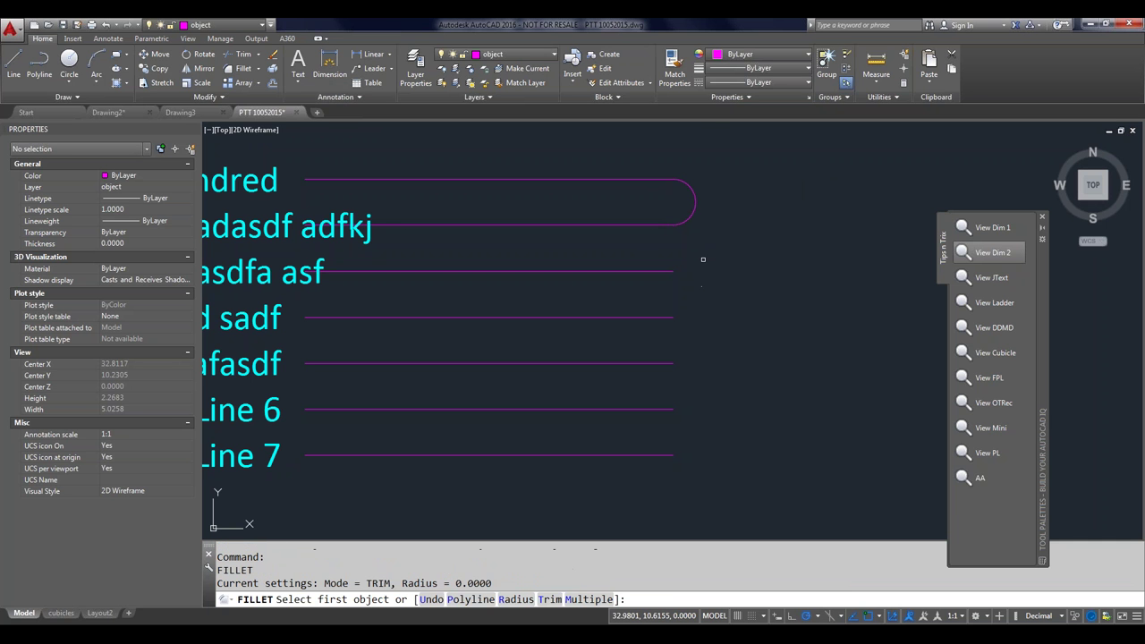
click(649, 270)
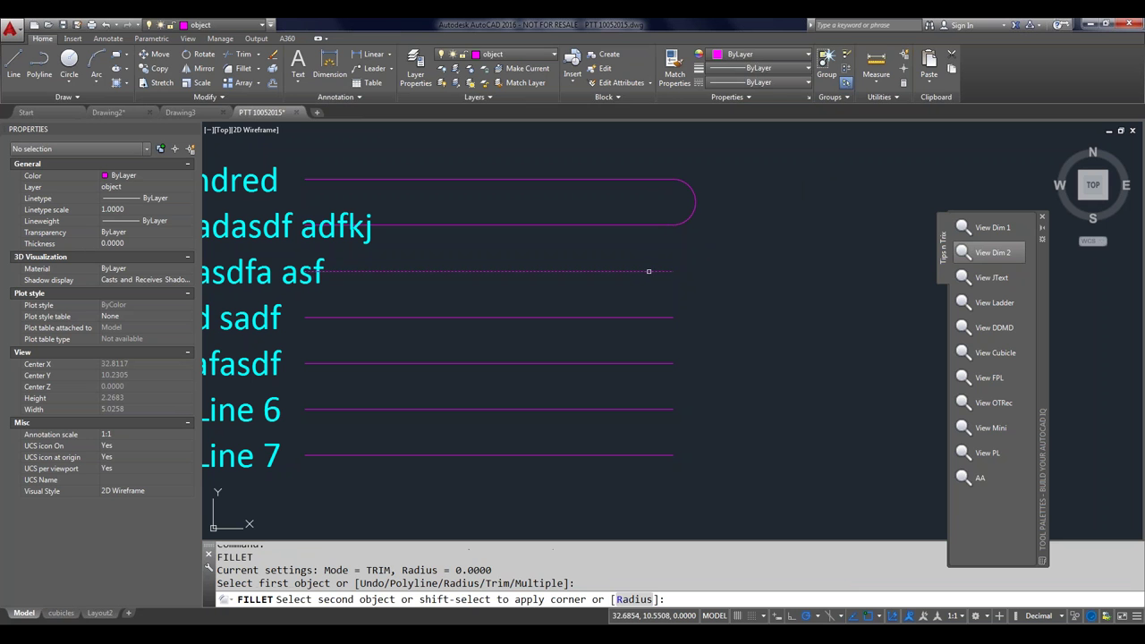
click(645, 317)
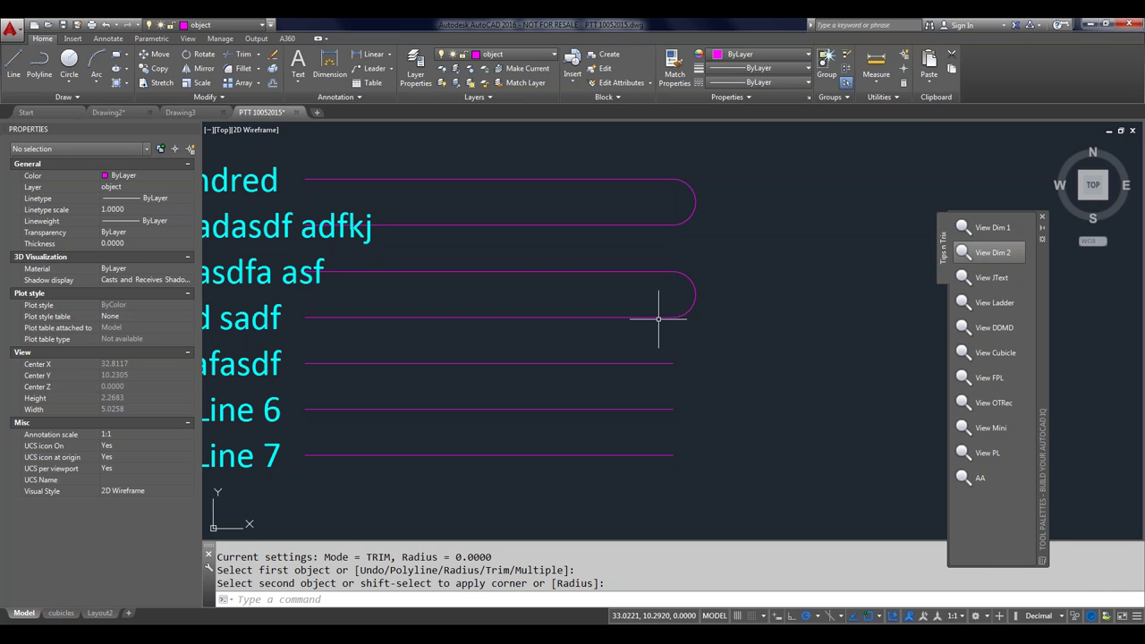
Step: Restore the Dim 1 view and look closely at the dimension's left arrowhead
scroll(509, 294, down, 1)
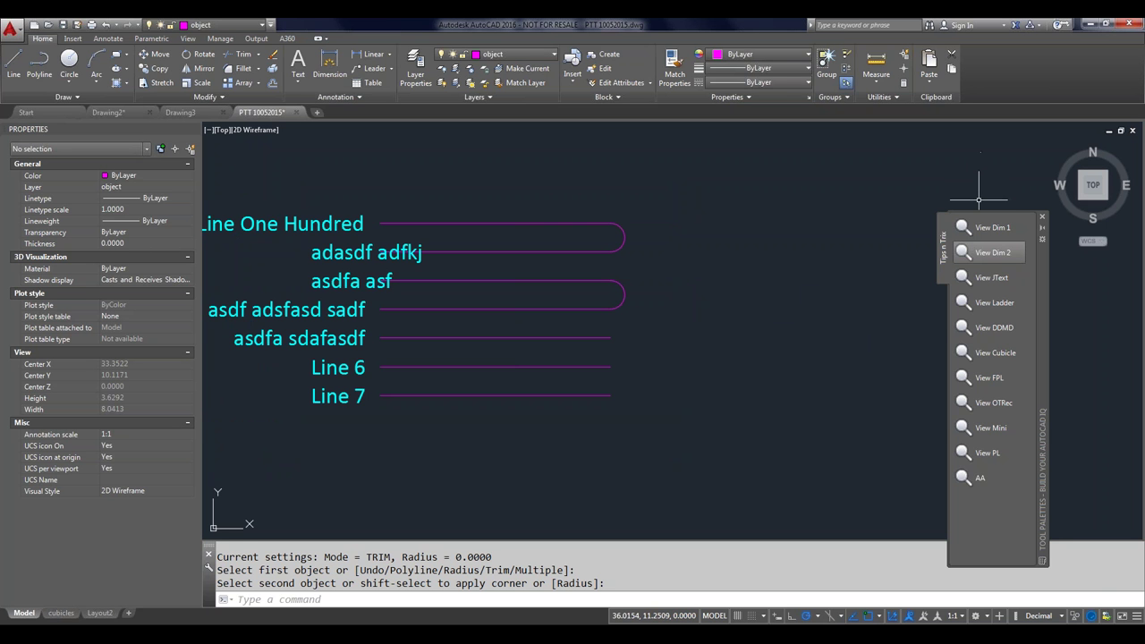
click(985, 227)
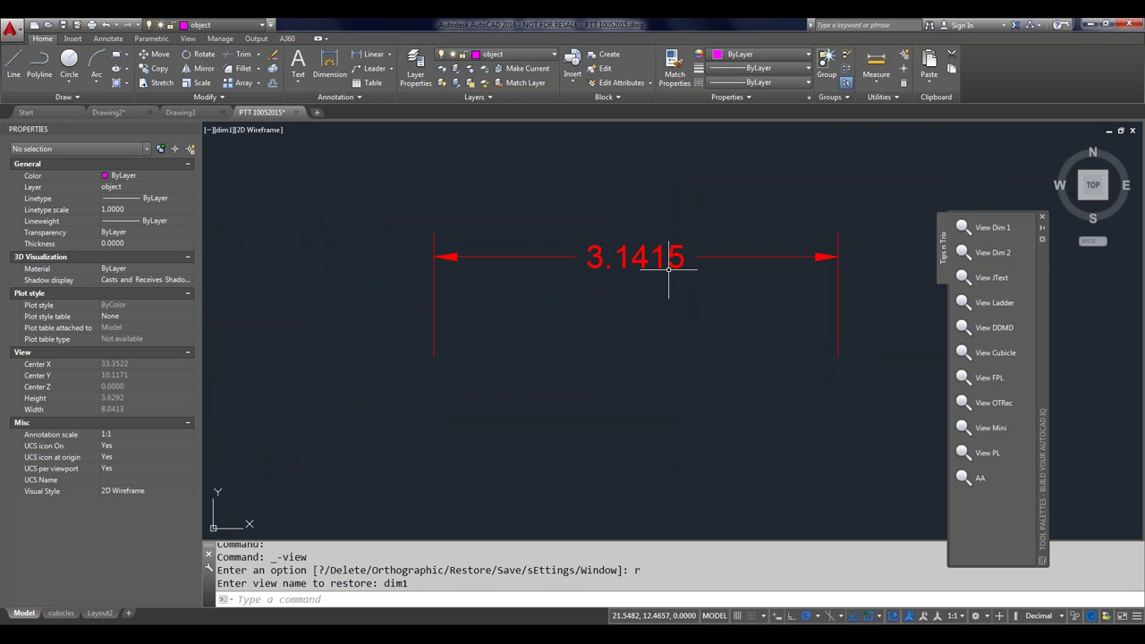
mouse_move(645, 264)
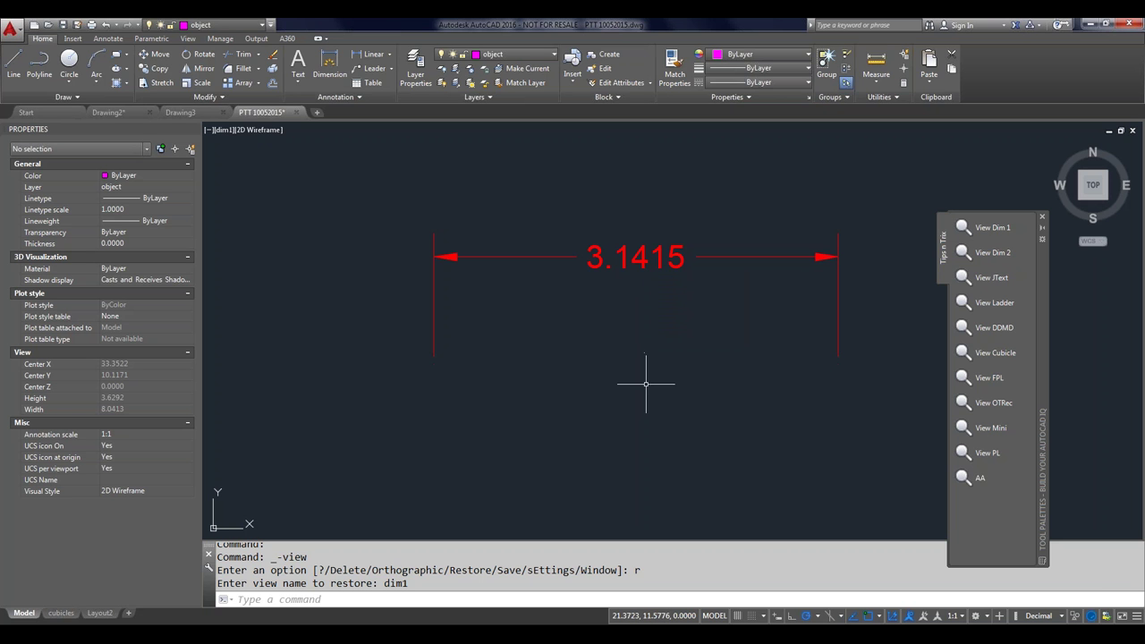
scroll(425, 255, up, 5)
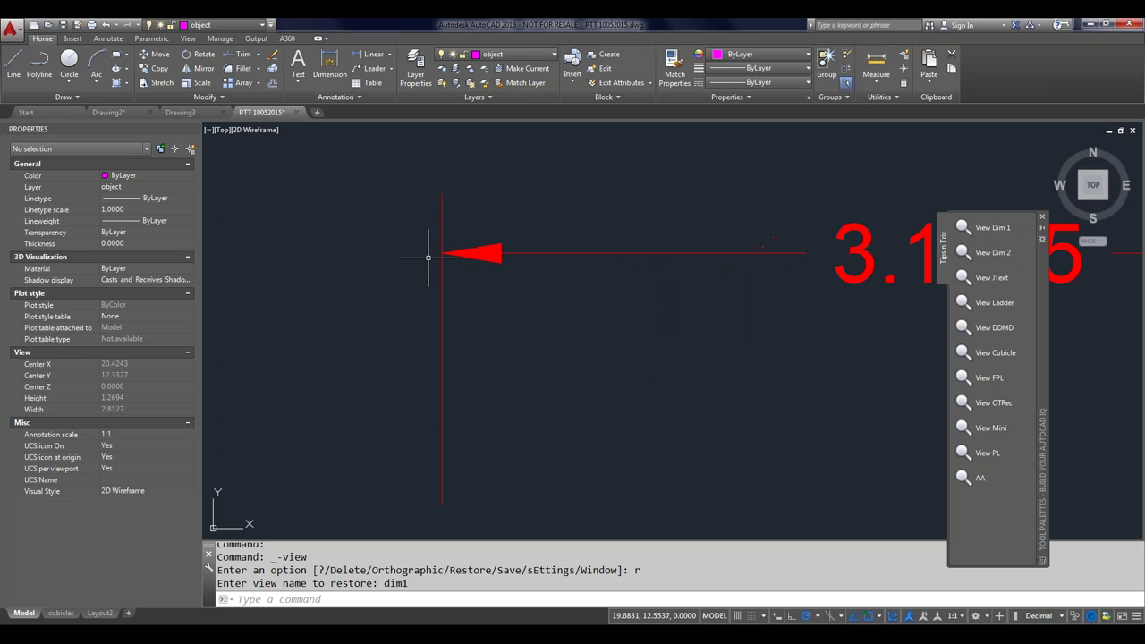
scroll(429, 258, up, 2)
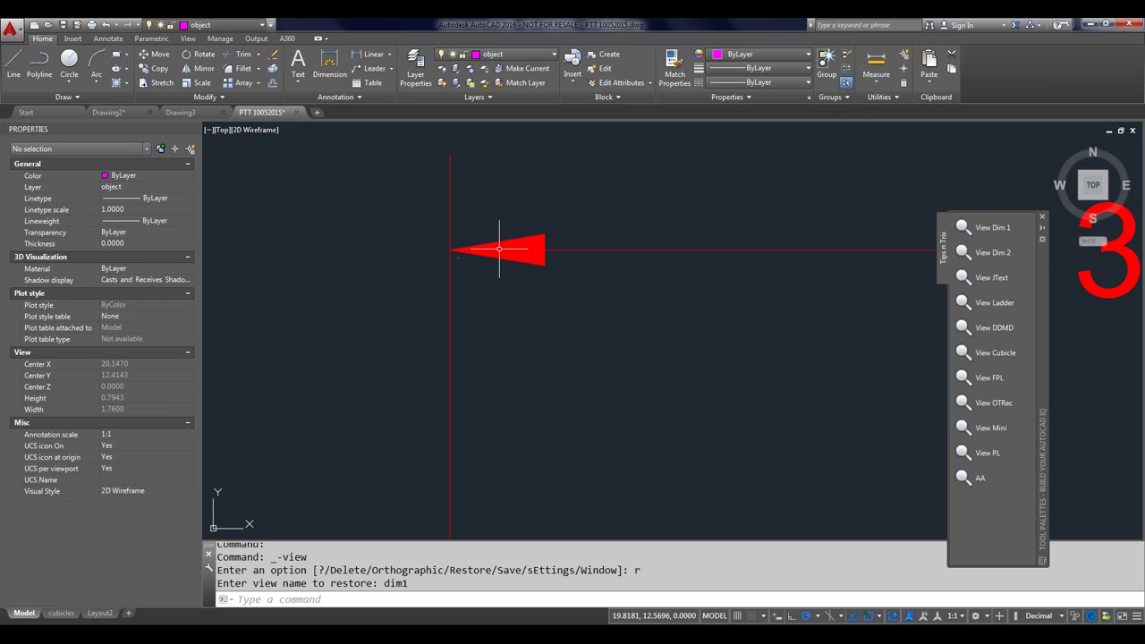
Step: Open the Standard dimension style for modification and examine the choices for its first arrowhead
click(107, 38)
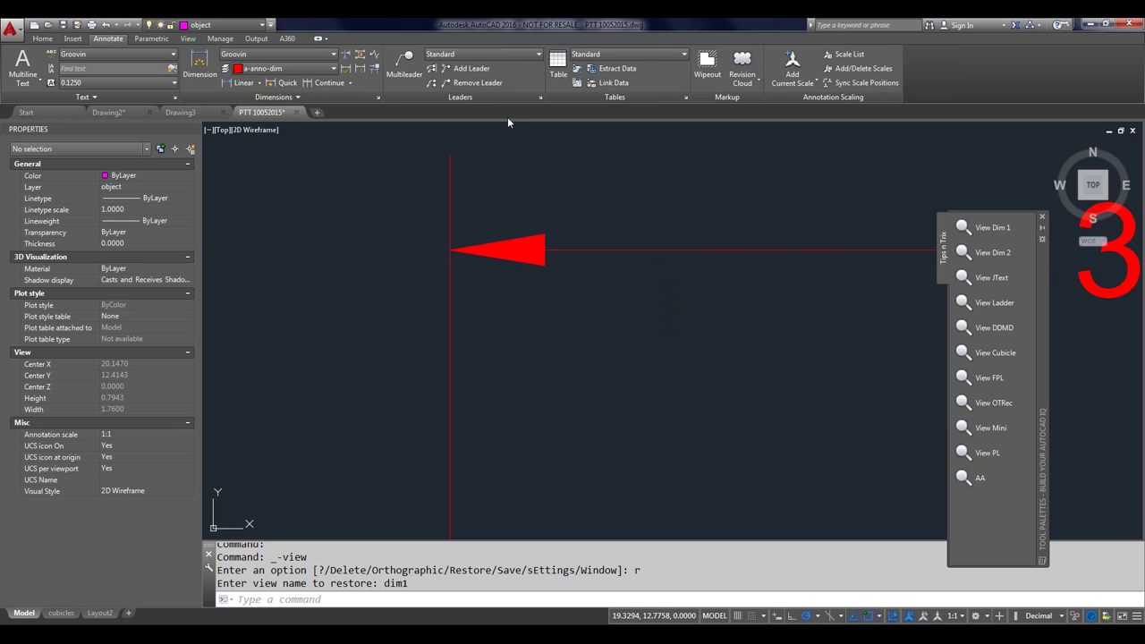
click(379, 98)
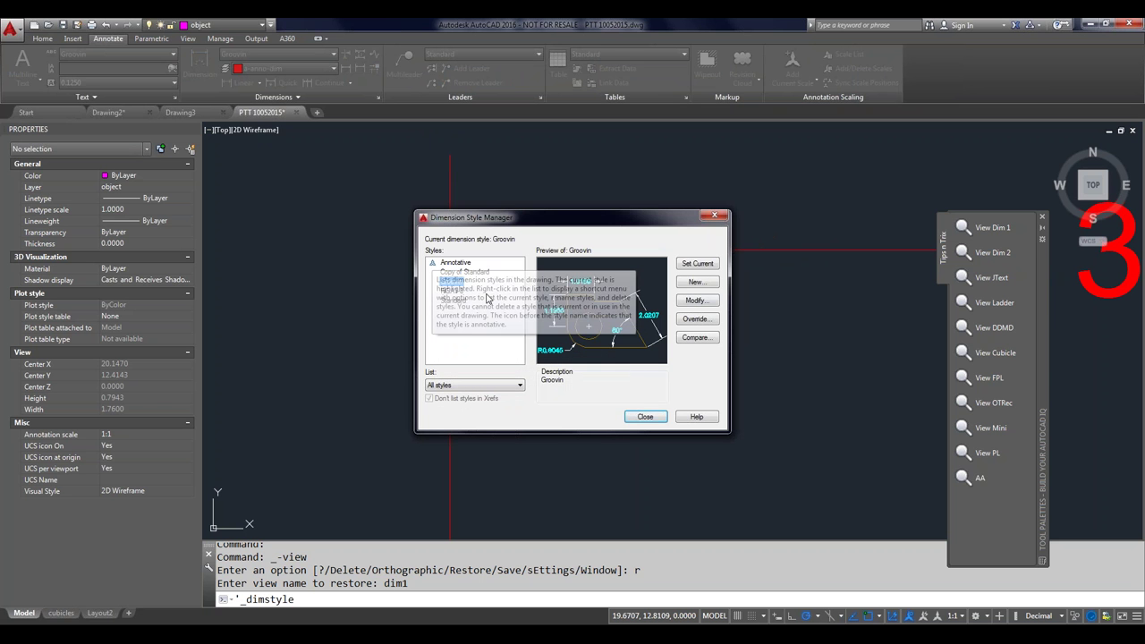
click(453, 301)
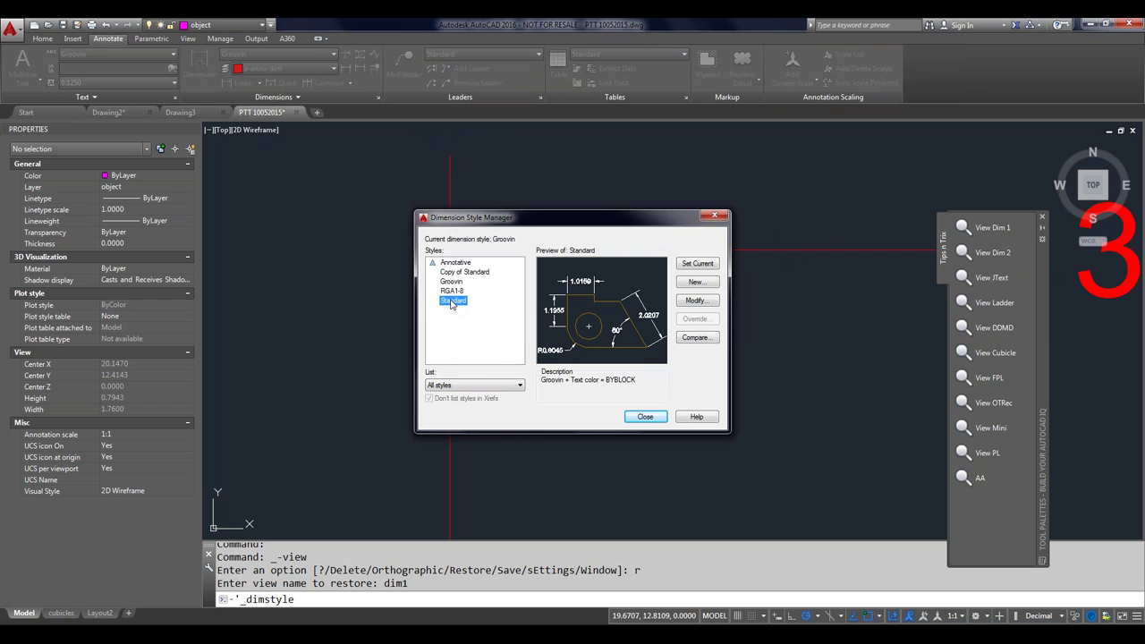
click(697, 300)
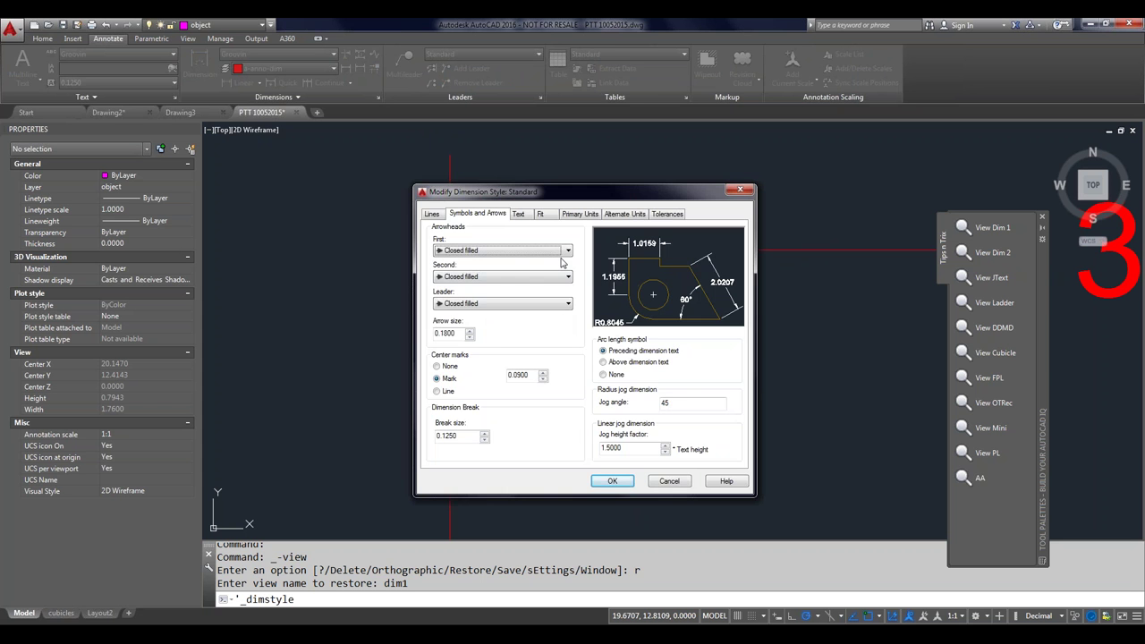
click(570, 253)
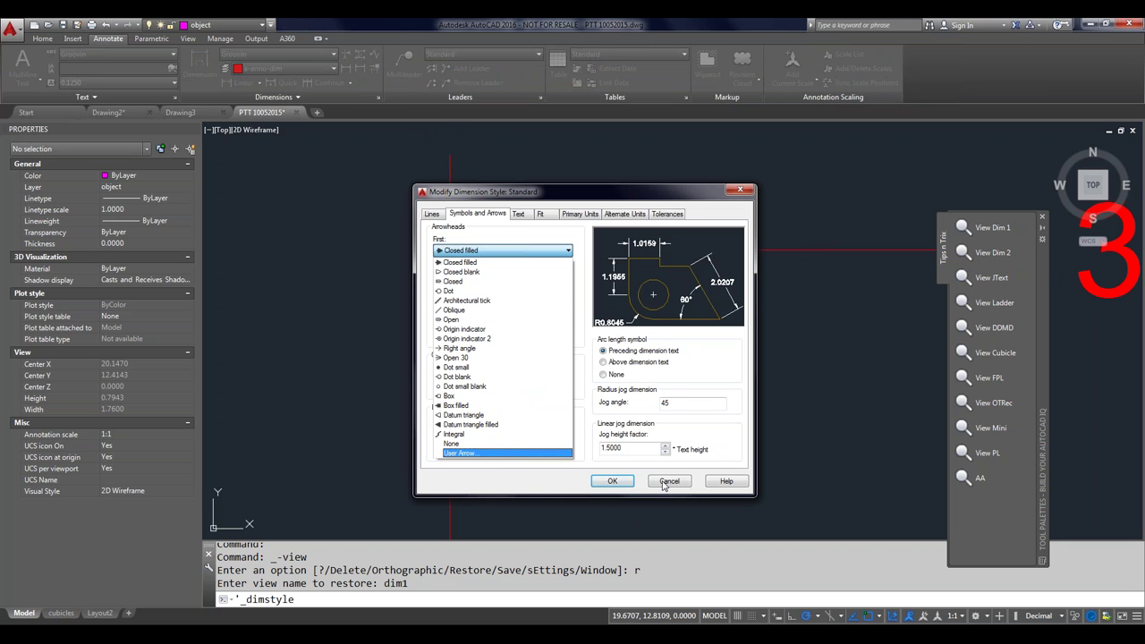
Step: Review the drawing blocks offered as a User Arrow, cancel the style changes and close the Dimension Style Manager
click(483, 453)
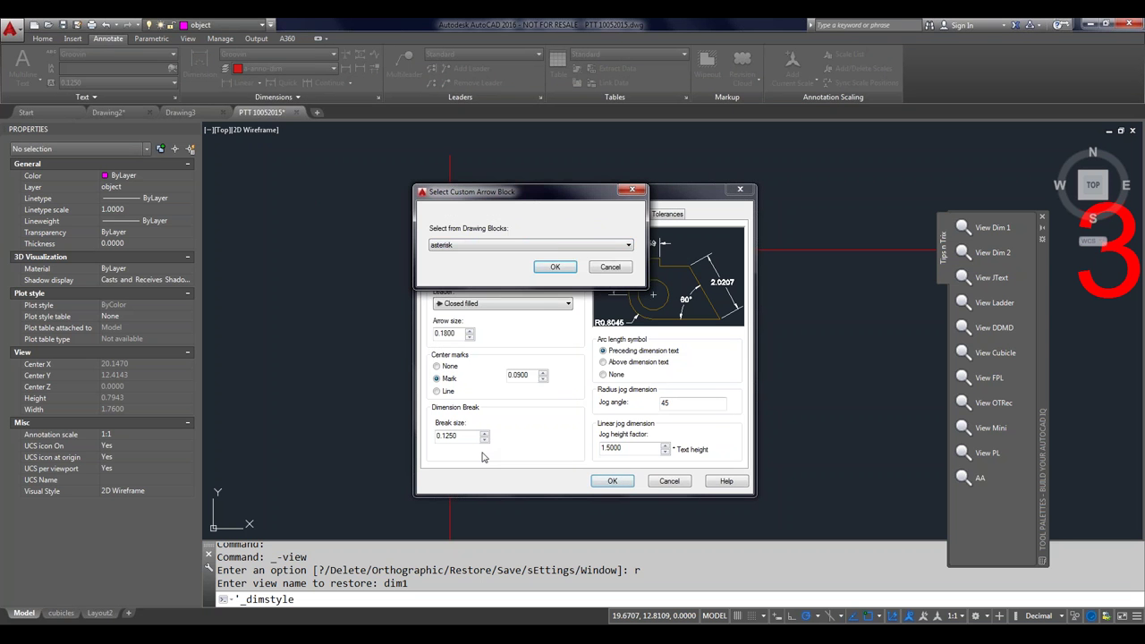
click(465, 245)
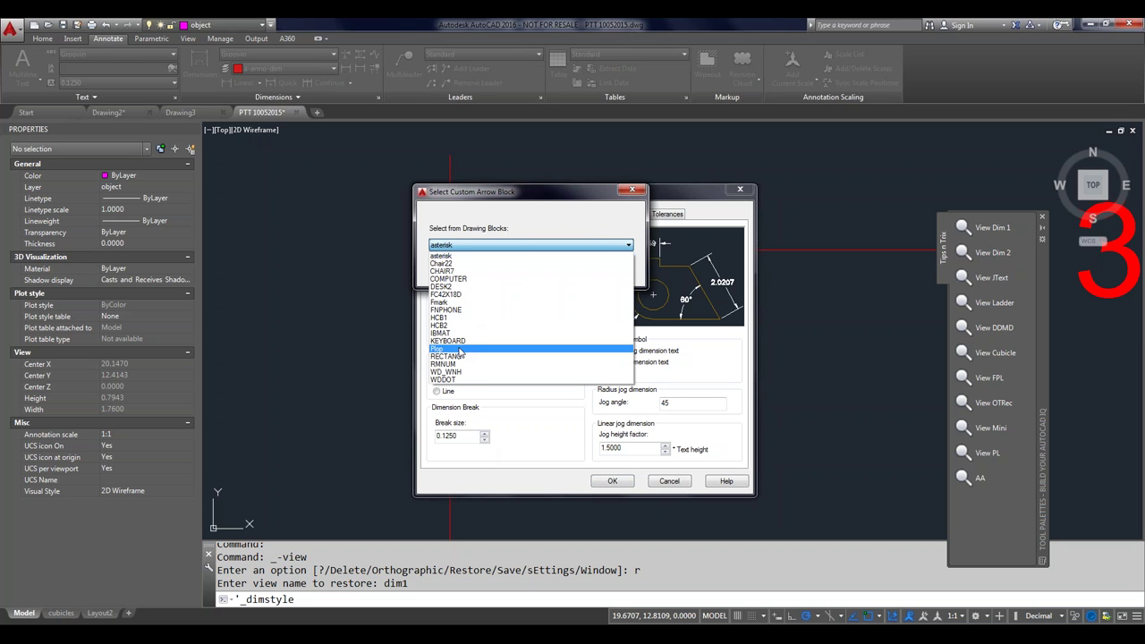
click(546, 472)
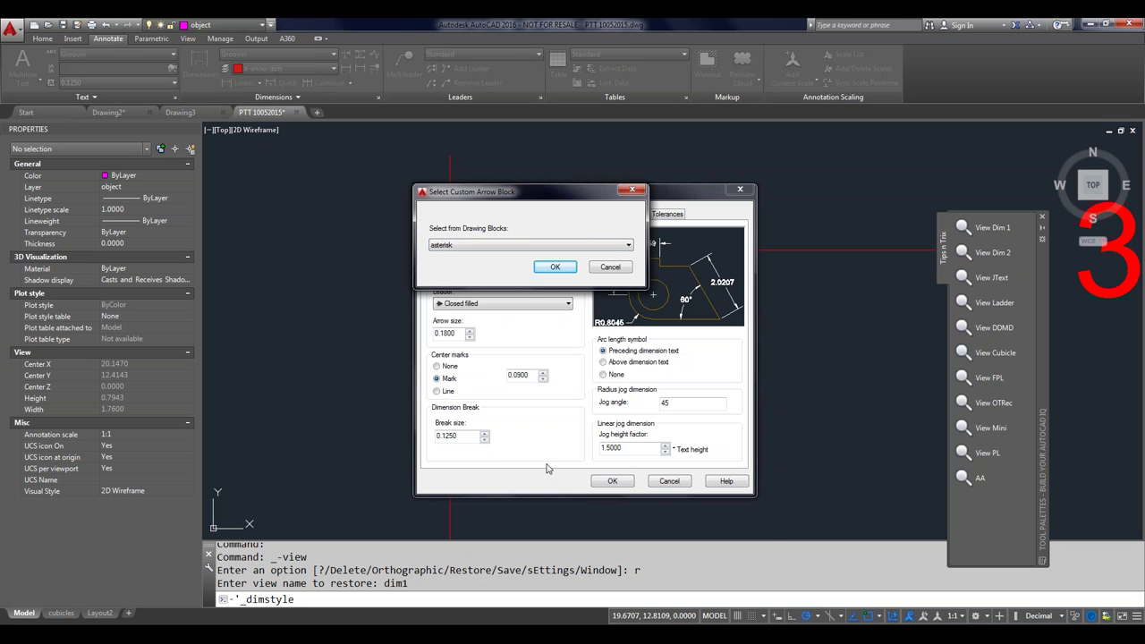
click(609, 268)
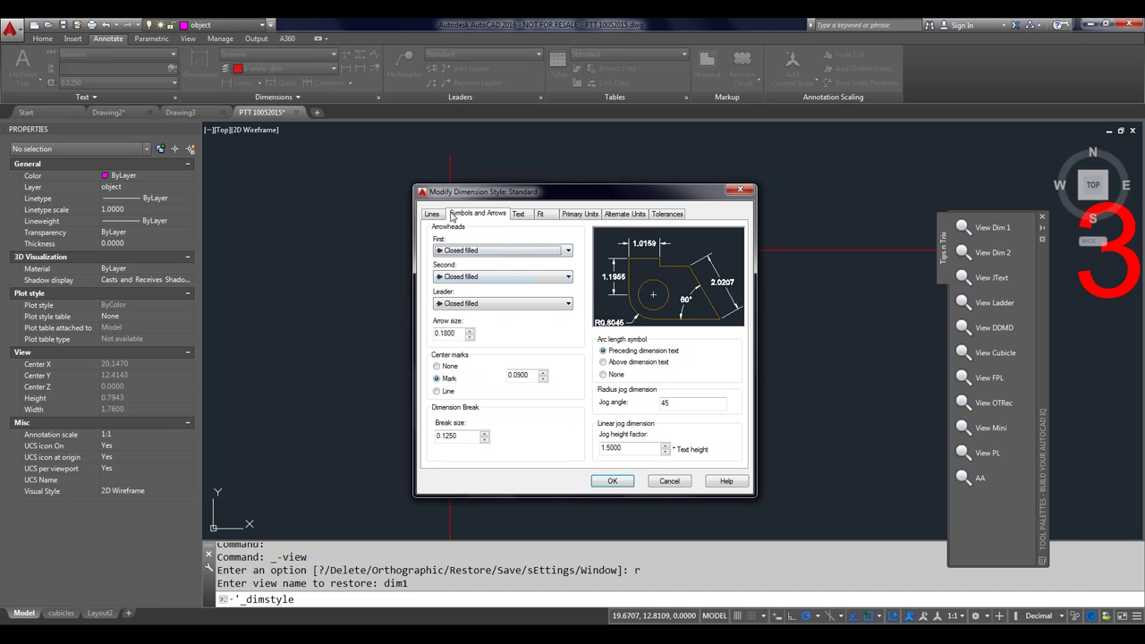
click(670, 482)
click(452, 283)
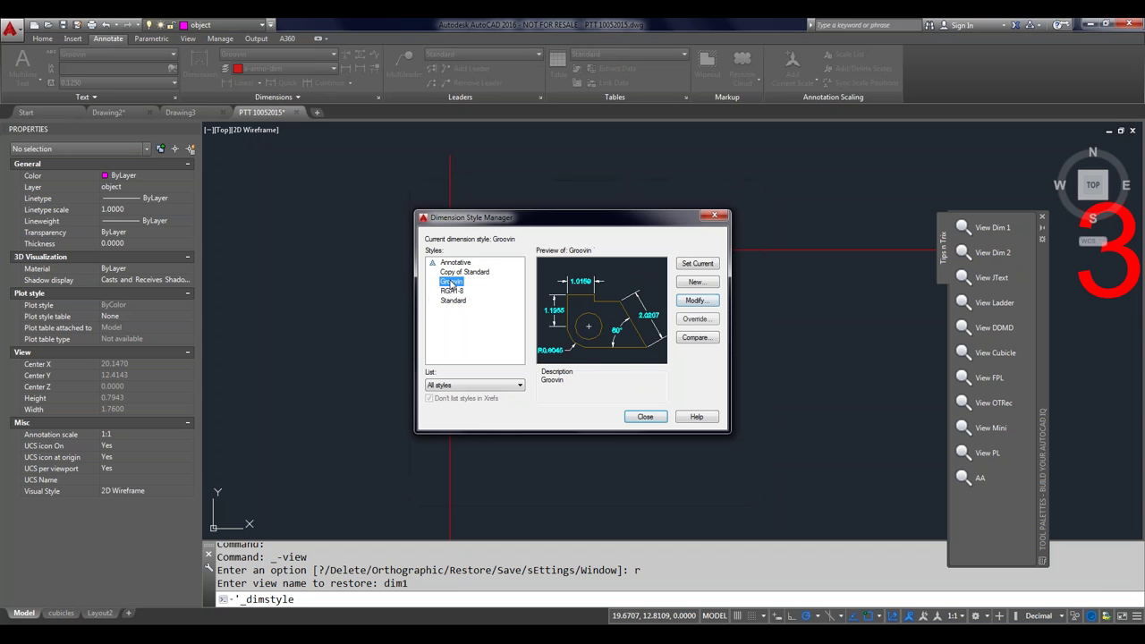
click(645, 417)
Step: Select the whole linear dimension and examine the arrowhead choices for its Arrow 1 property
scroll(598, 203, down, 3)
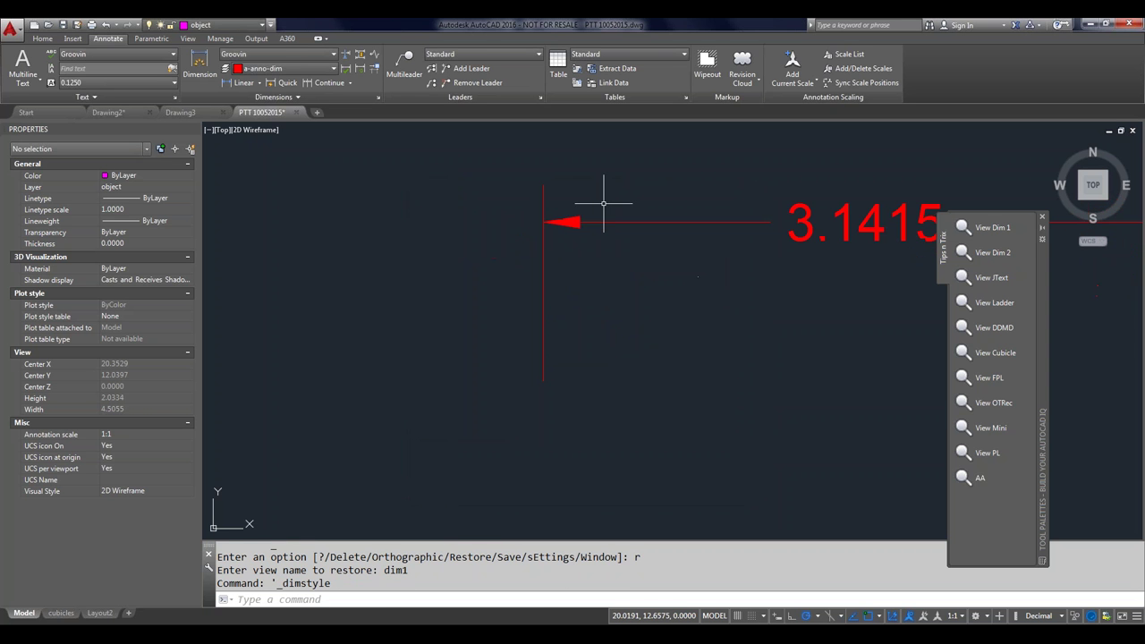
middle_drag(601, 200, 360, 194)
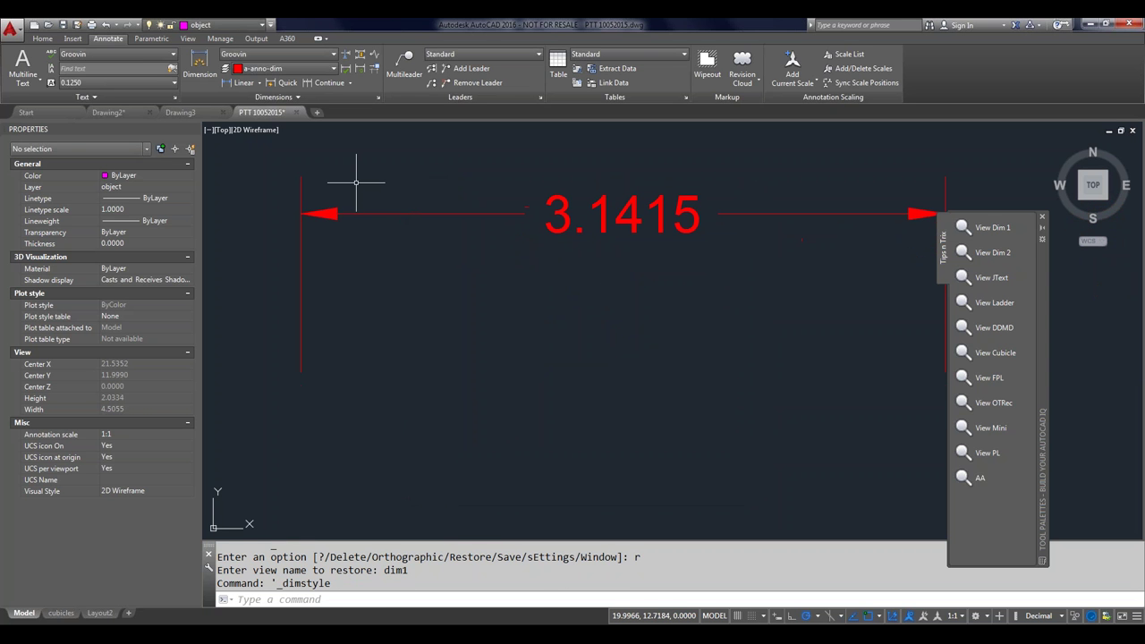
click(318, 213)
click(314, 238)
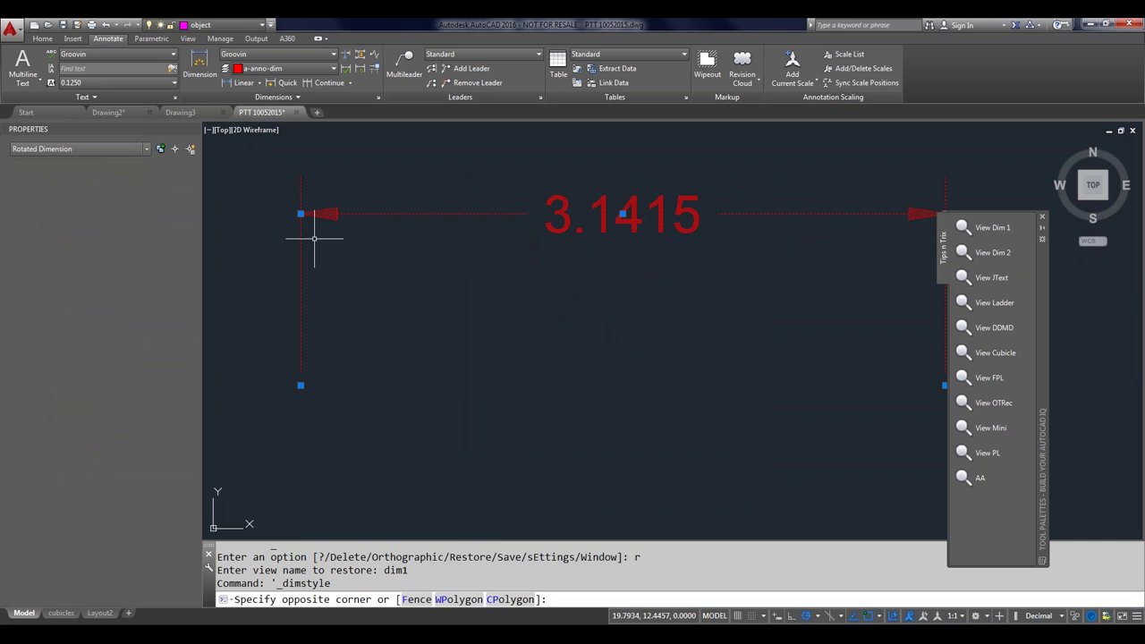
click(314, 230)
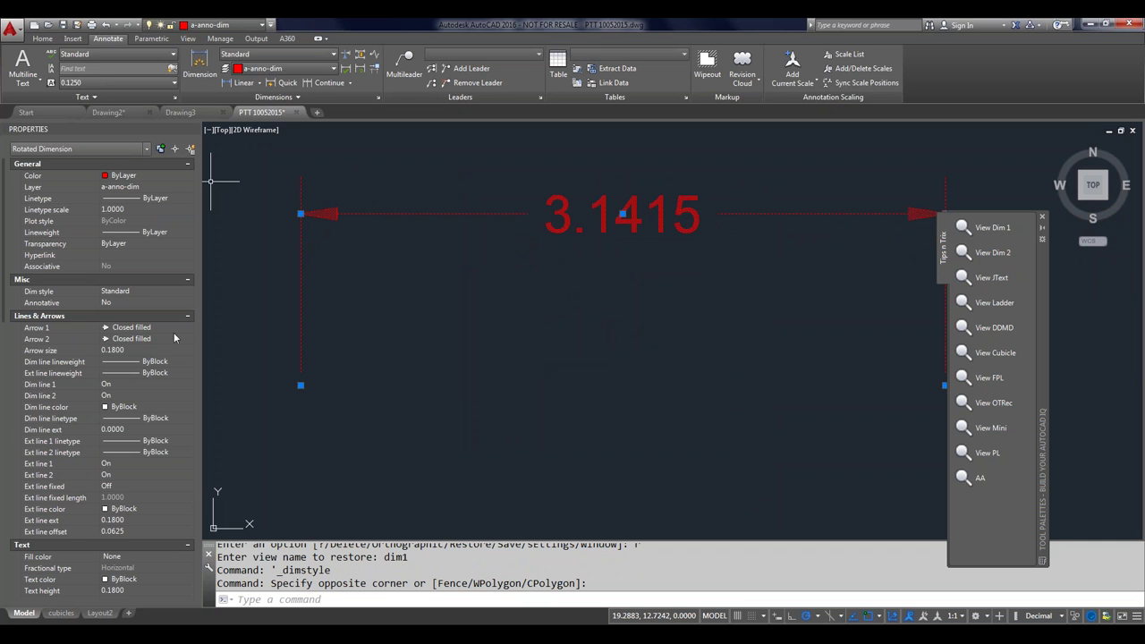
click(185, 328)
click(188, 329)
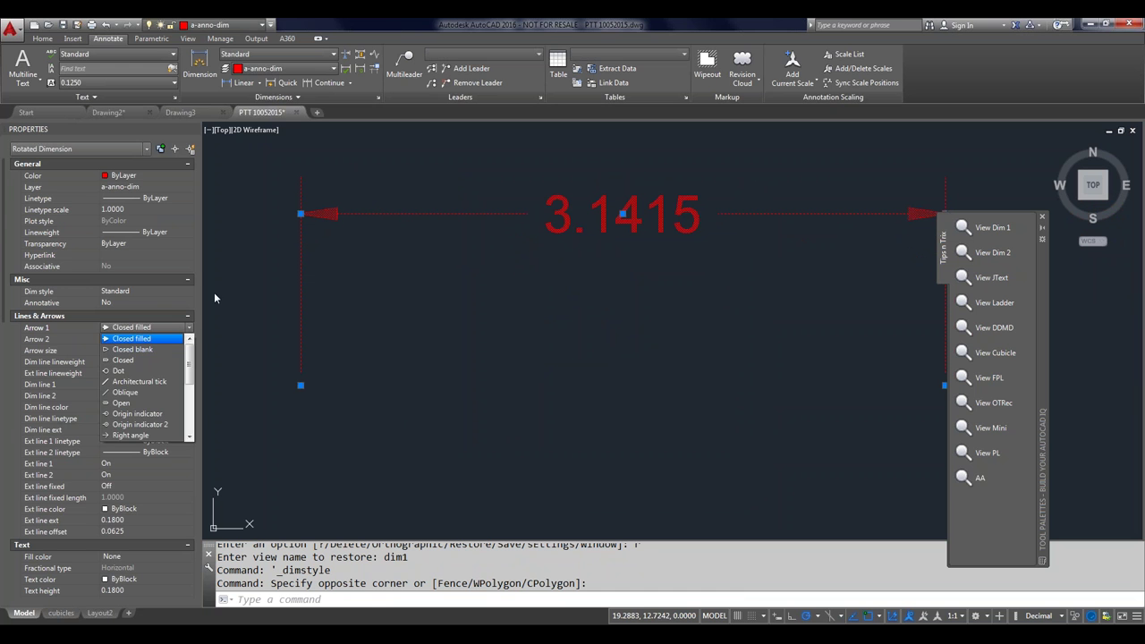
click(214, 292)
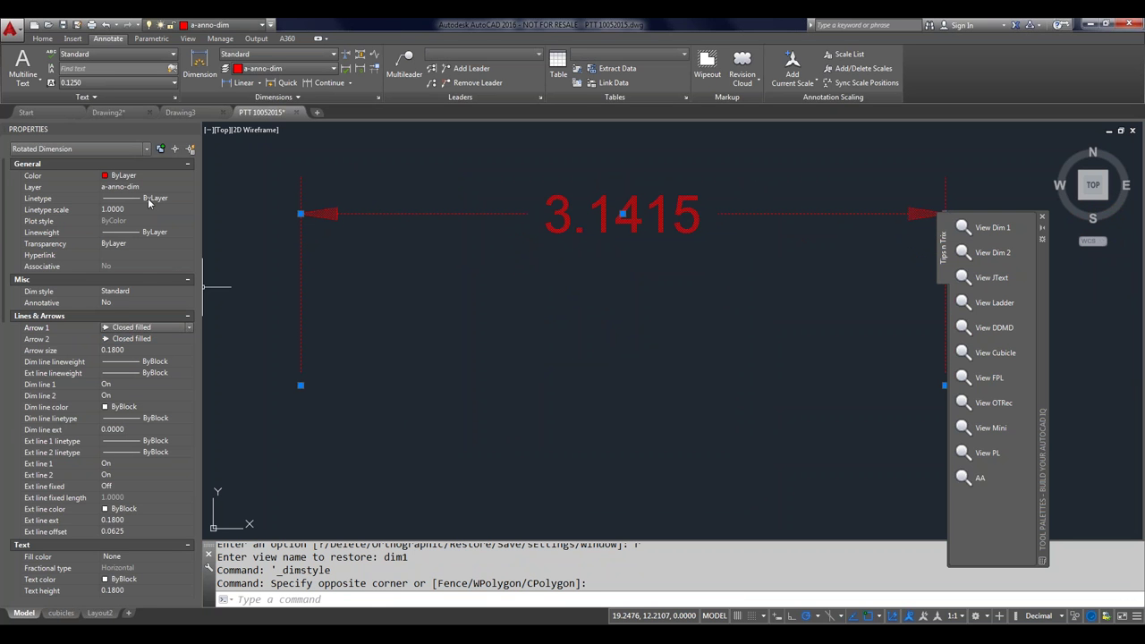
Step: Assign the Groovin dimension style to the selected linear dimension and deselect it
click(162, 292)
click(162, 293)
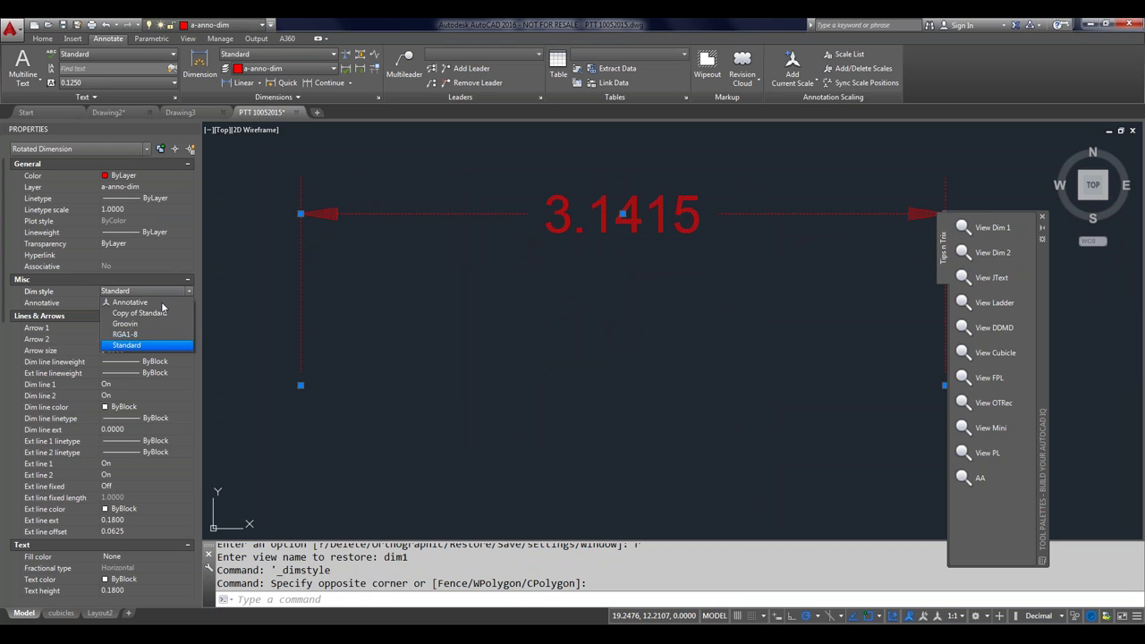
click(155, 324)
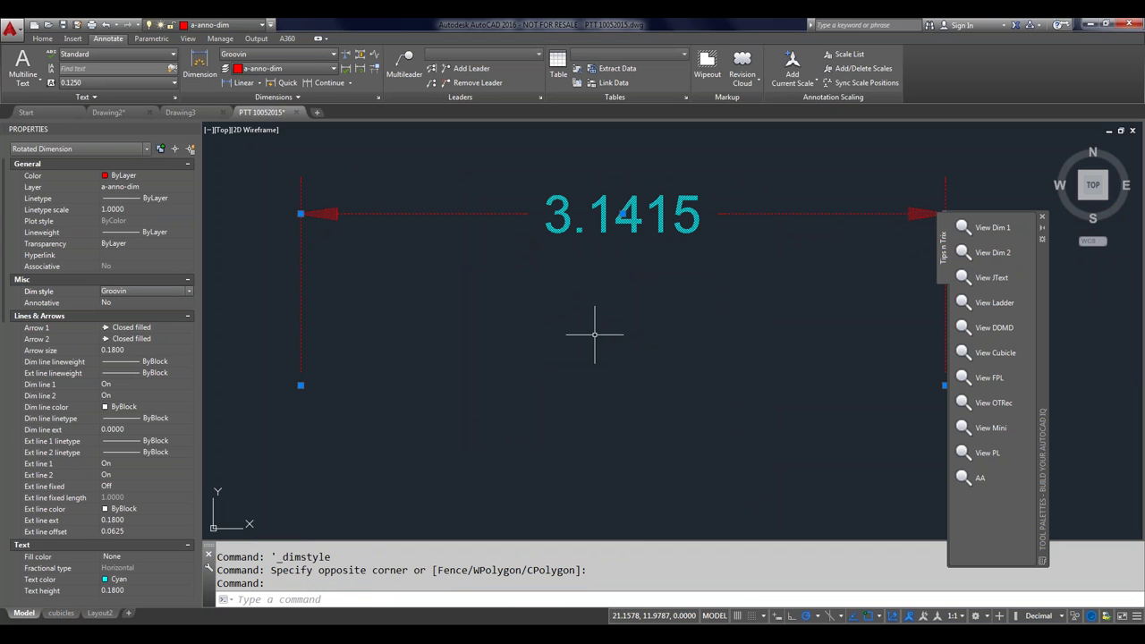
key(Escape)
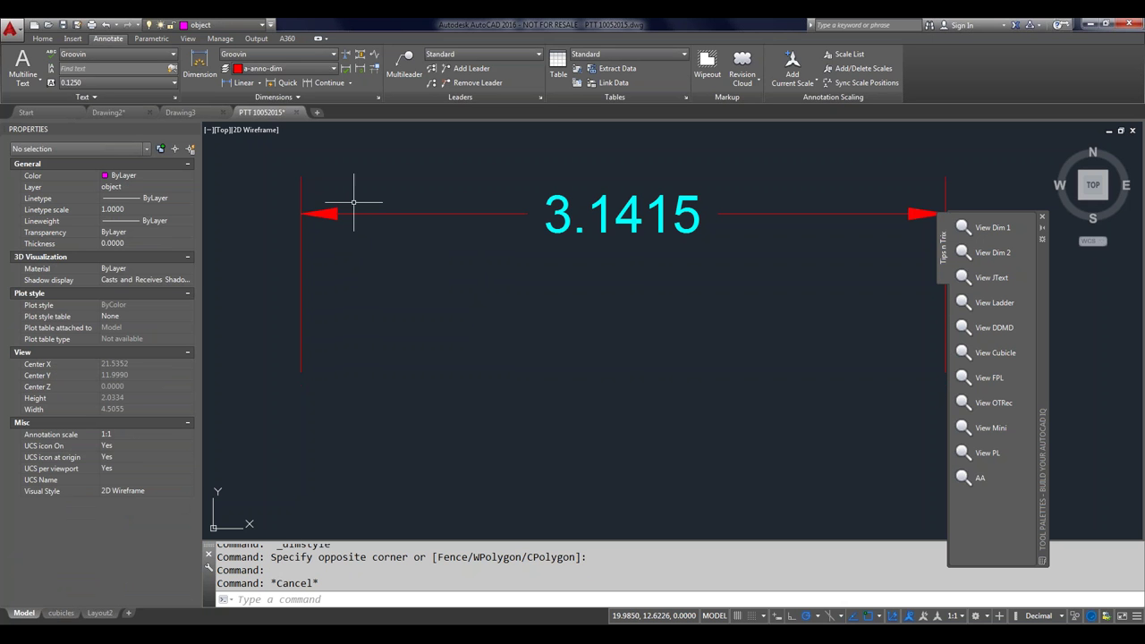
Step: Modify the Groovin dimension style to use the drawing block Plop as a User Arrow for its arrowheads
text(d)
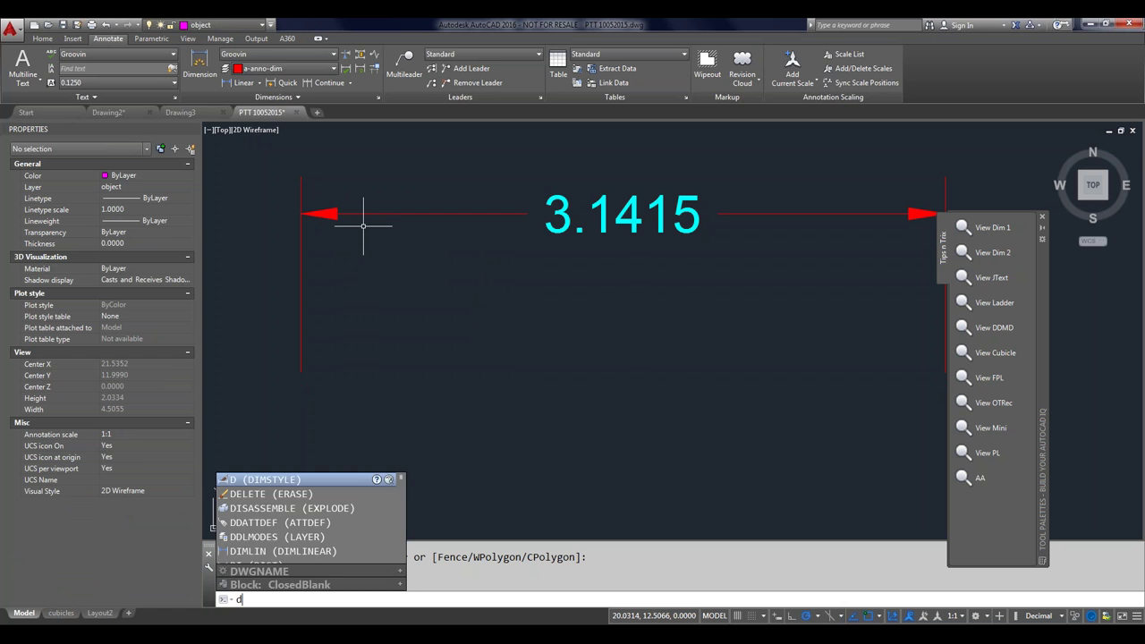
key(Return)
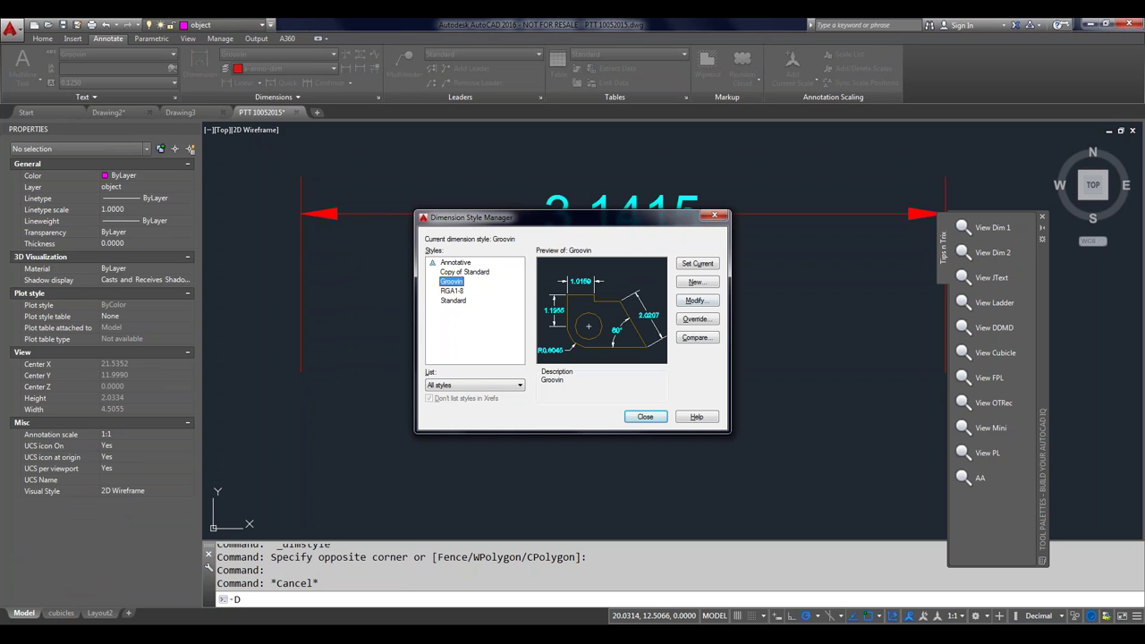
click(696, 301)
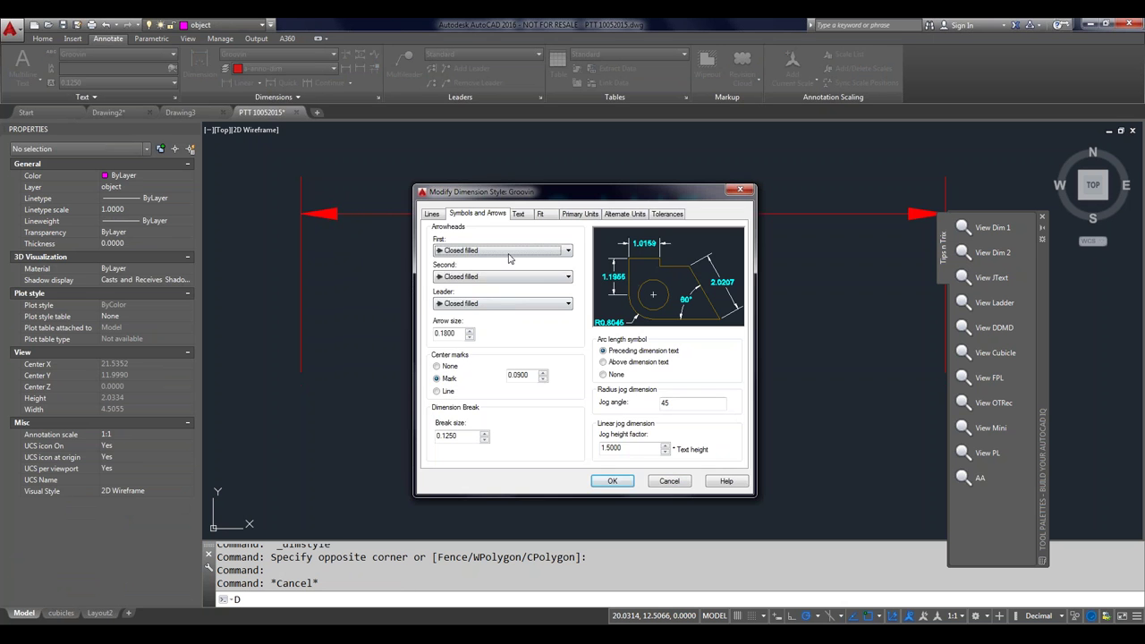
click(509, 254)
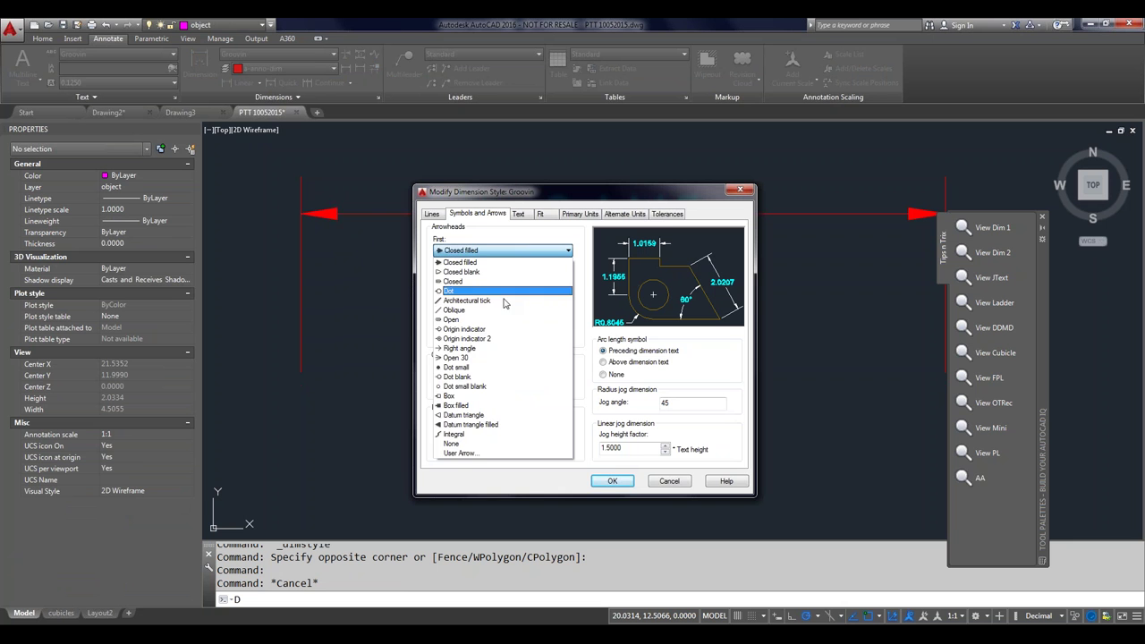
click(481, 453)
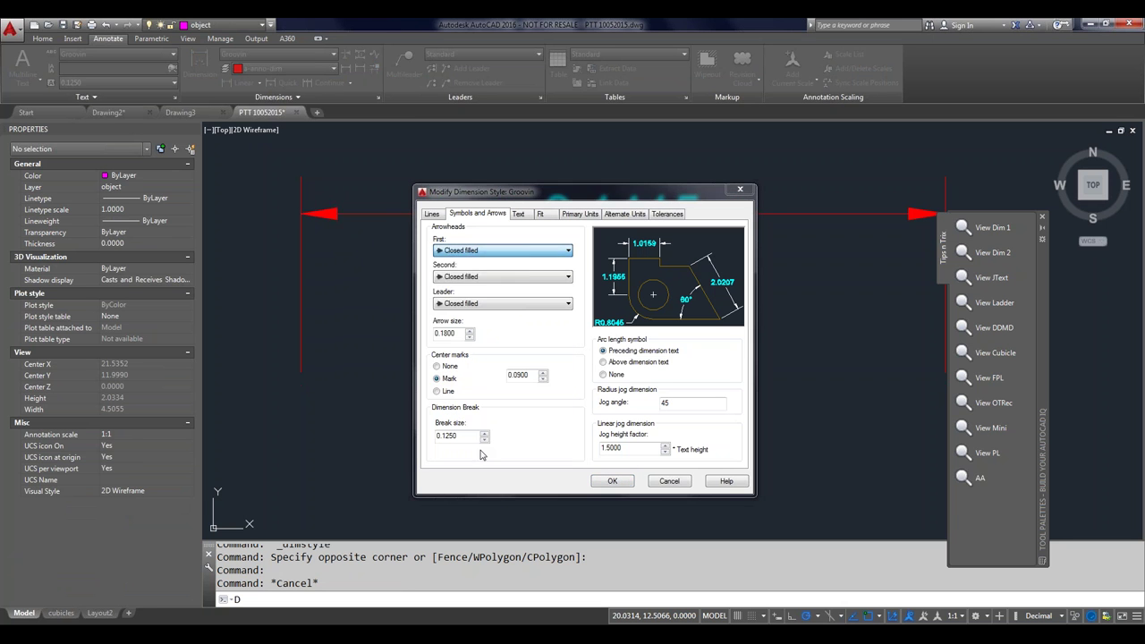
click(501, 244)
click(478, 356)
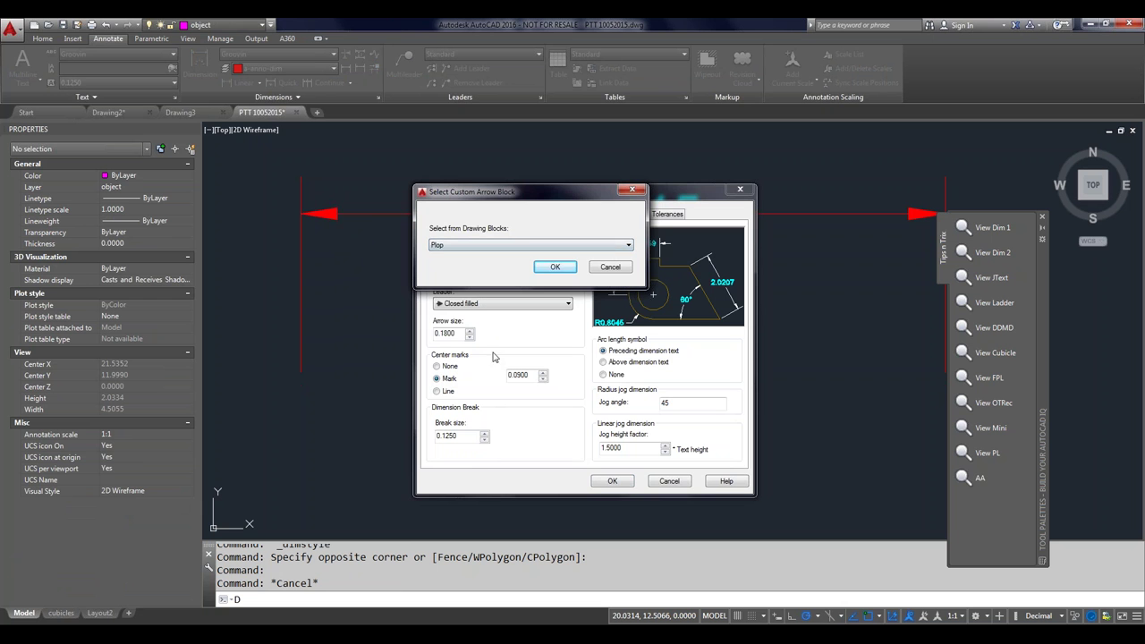
click(547, 268)
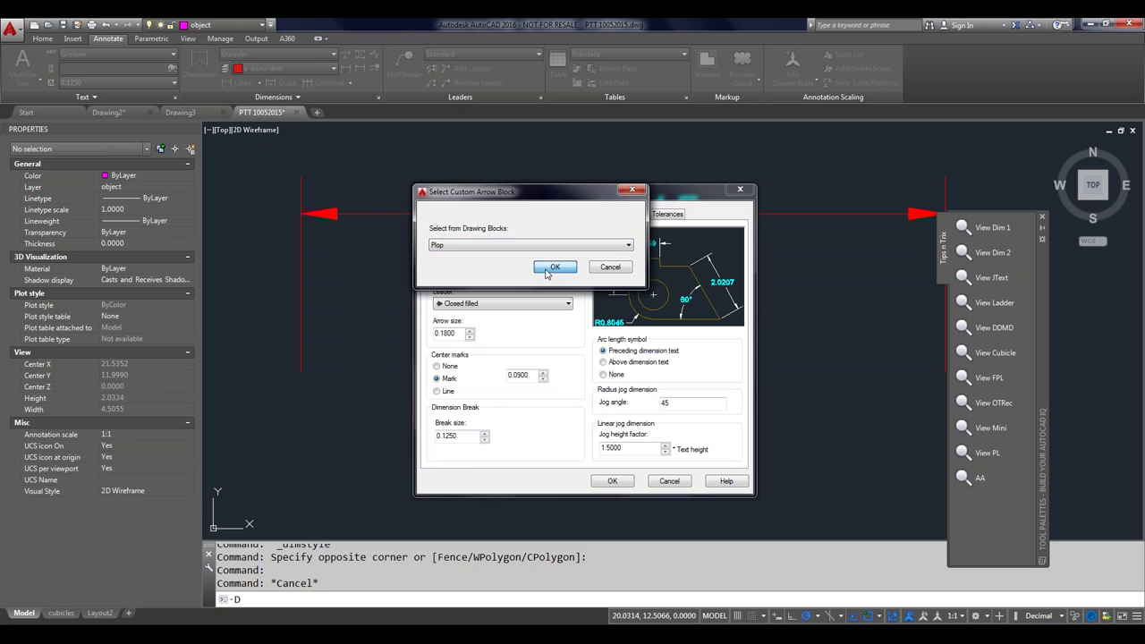
click(610, 482)
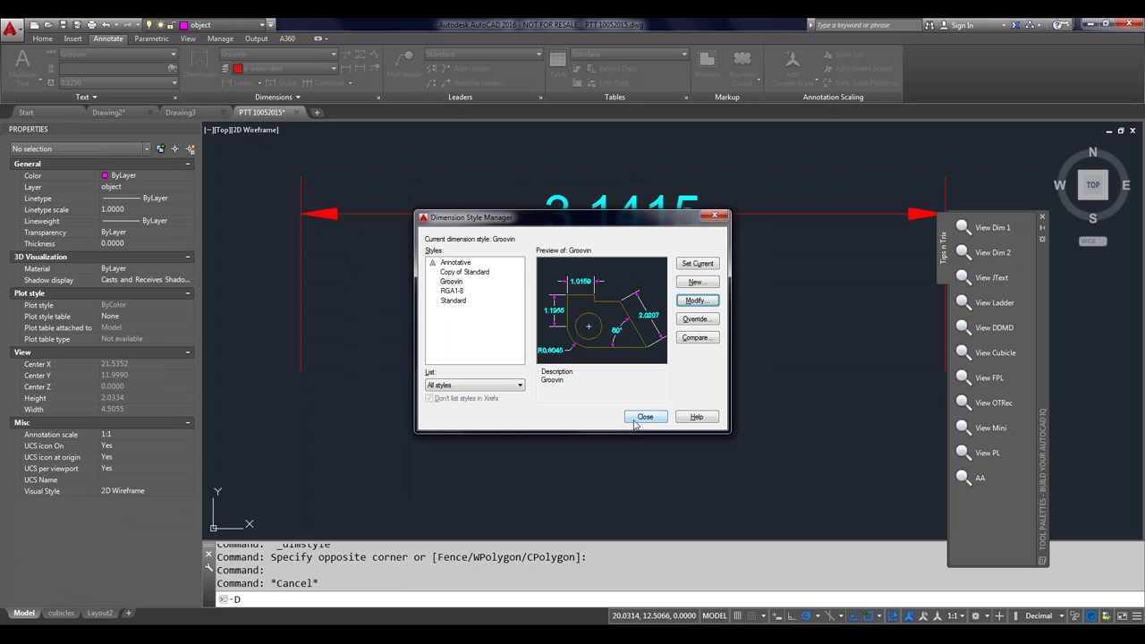
click(641, 418)
Step: Examine the dimension's custom left arrowhead and the arrow block in the Dim 2 view, and return to the Dim 1 view
scroll(320, 209, up, 8)
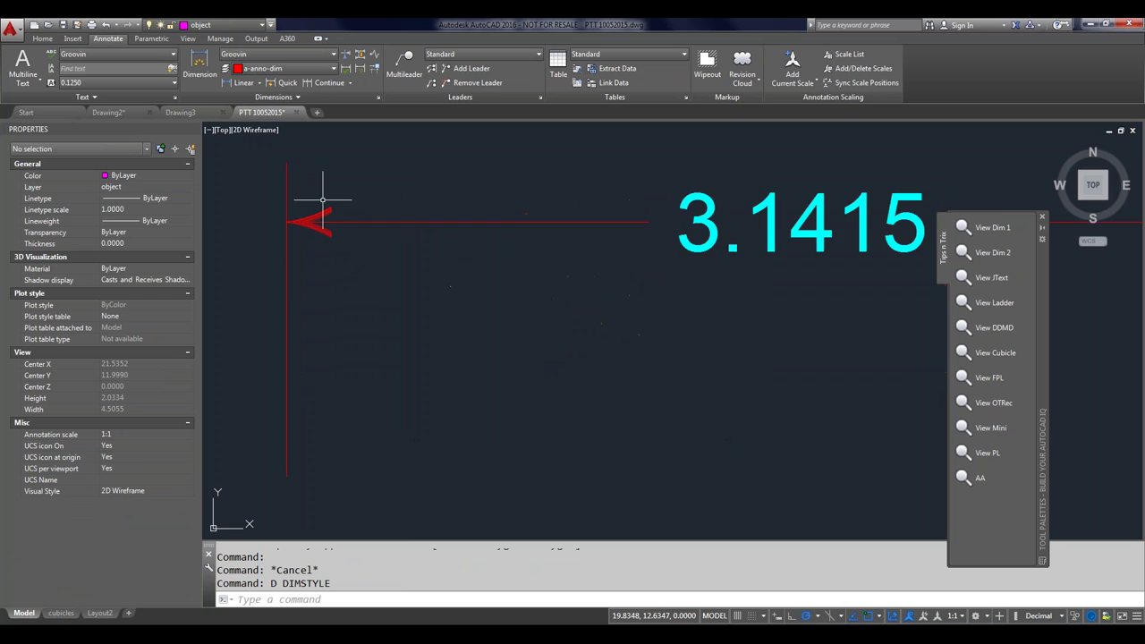
middle_drag(330, 234, 565, 277)
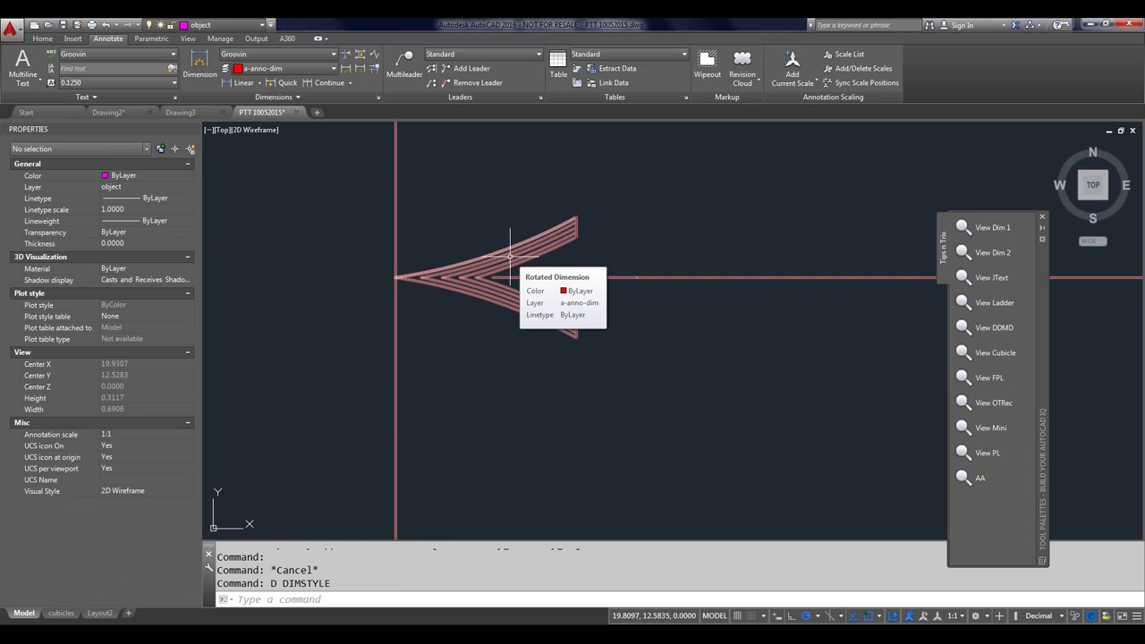
scroll(555, 332, down, 4)
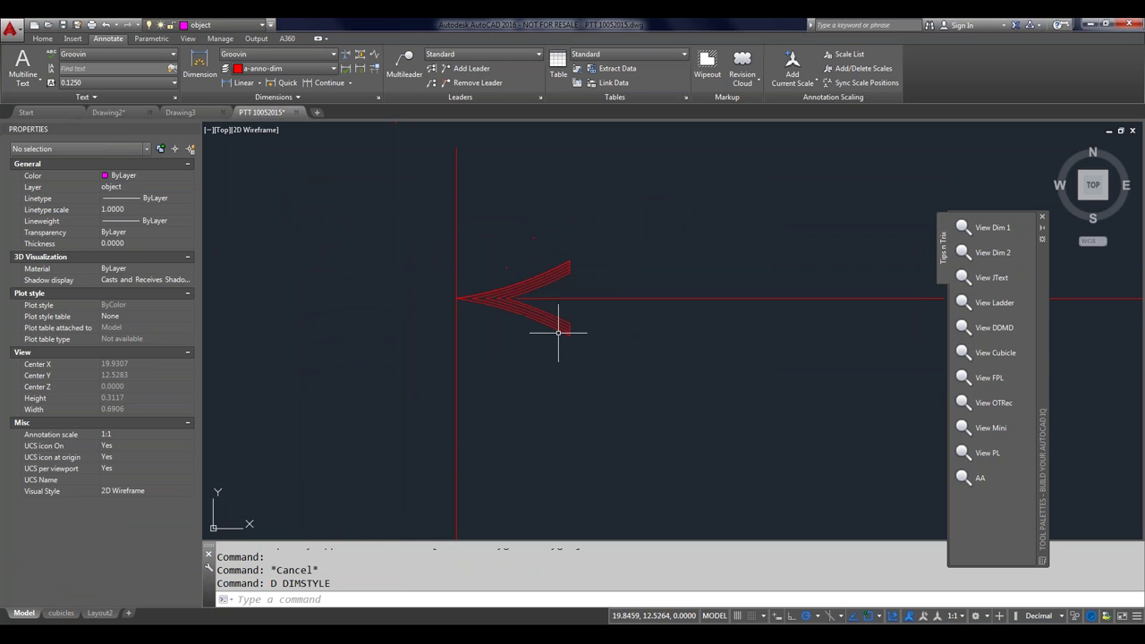
click(1002, 252)
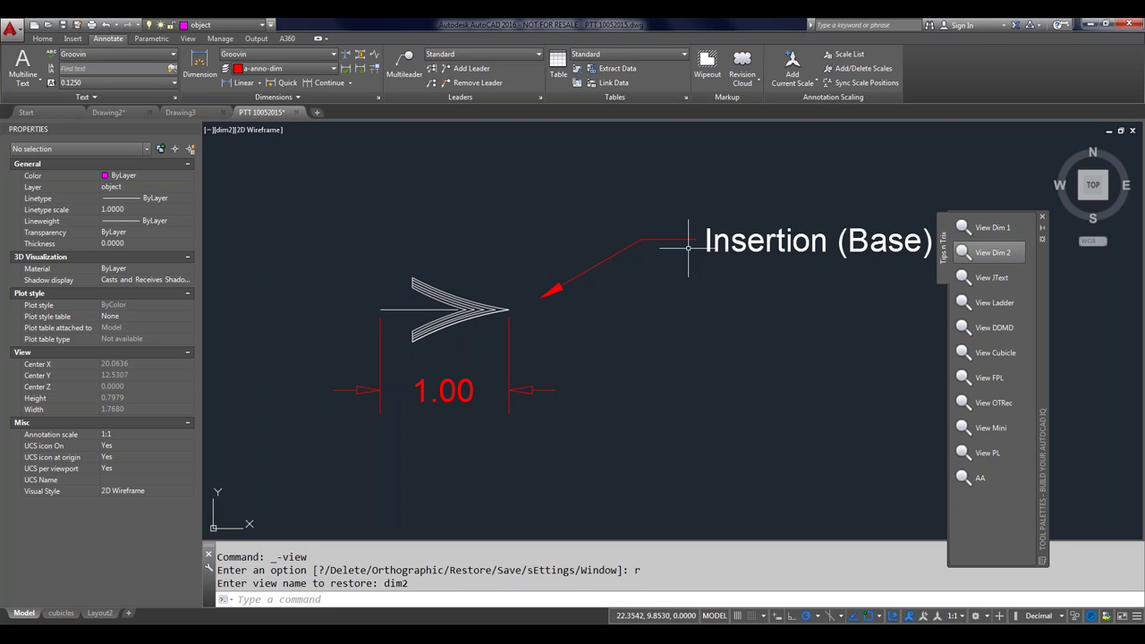
mouse_move(470, 309)
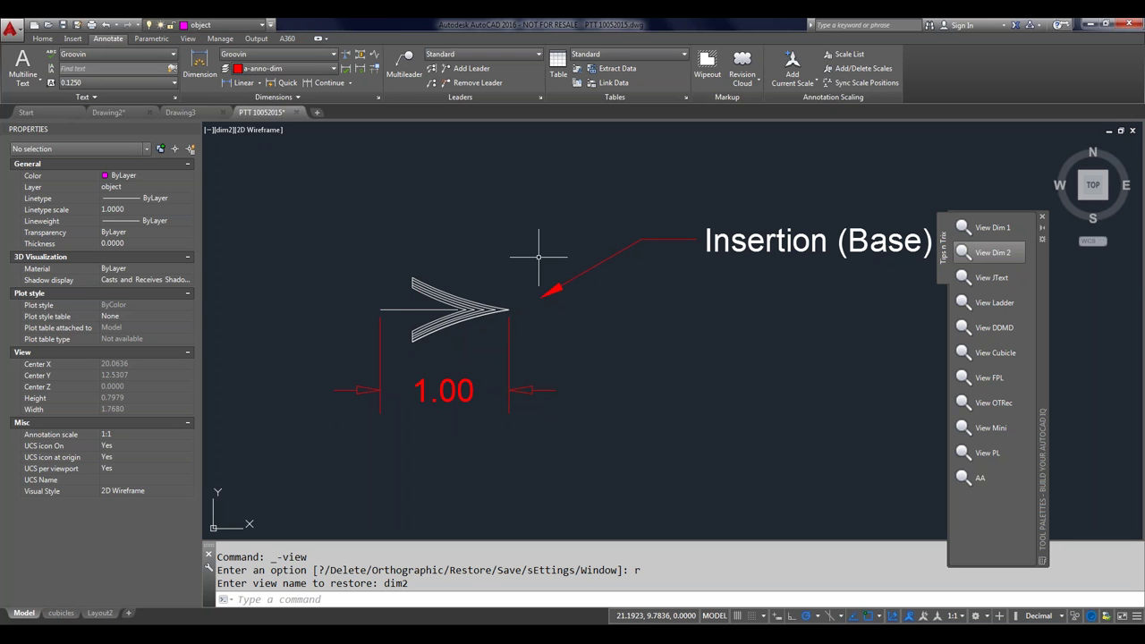
click(992, 228)
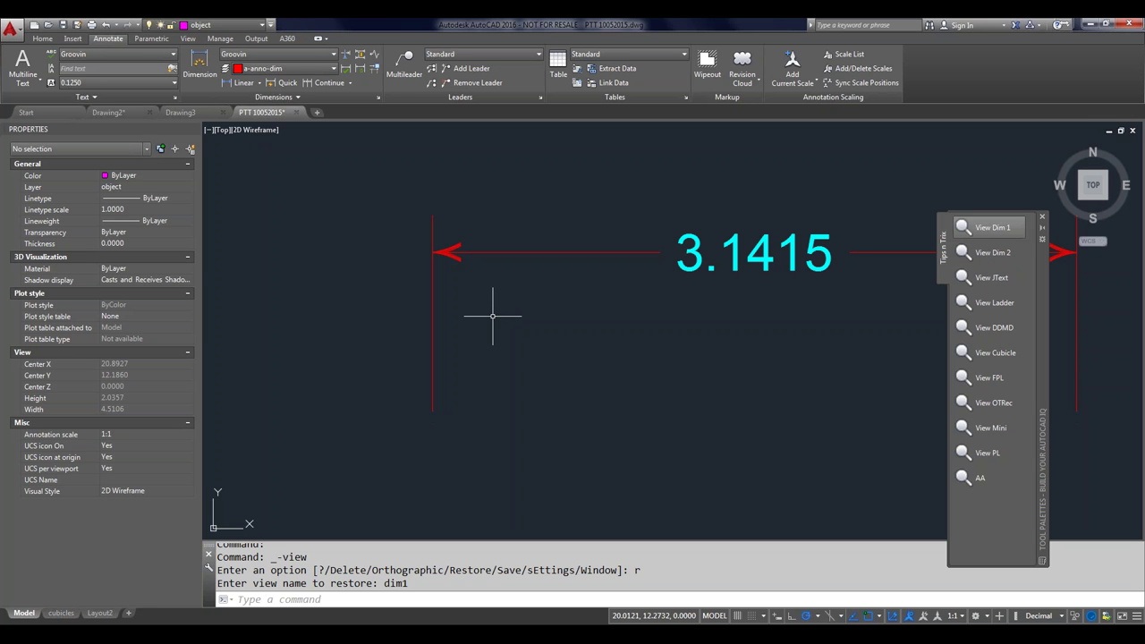
Step: Restore the OTRec view and enable Geometric Center as a running object snap
click(991, 403)
click(989, 405)
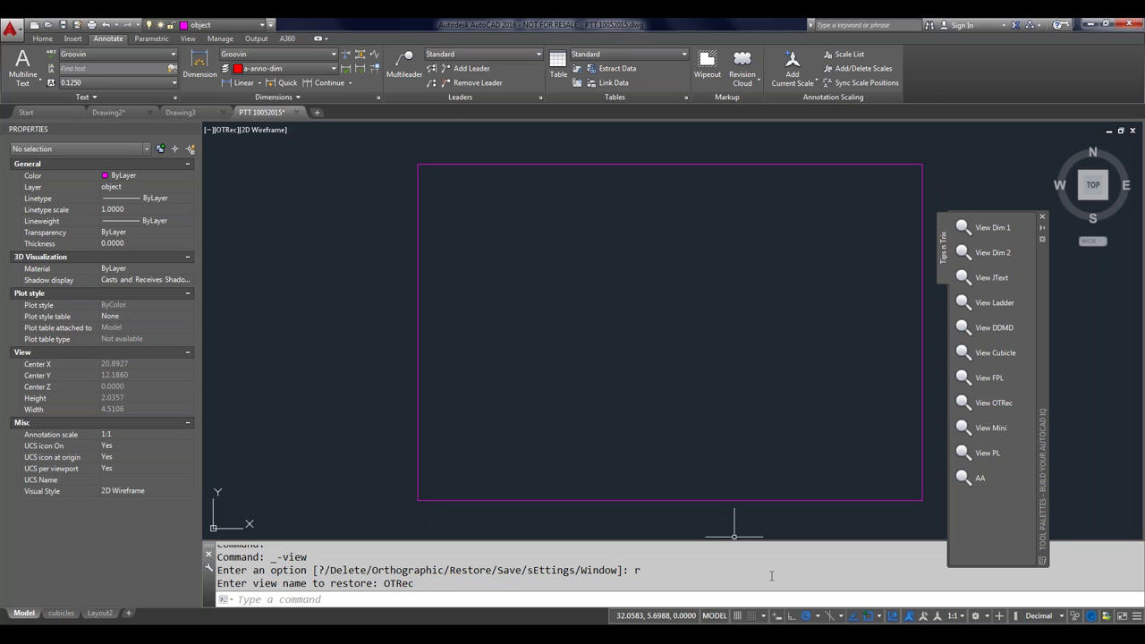
click(878, 616)
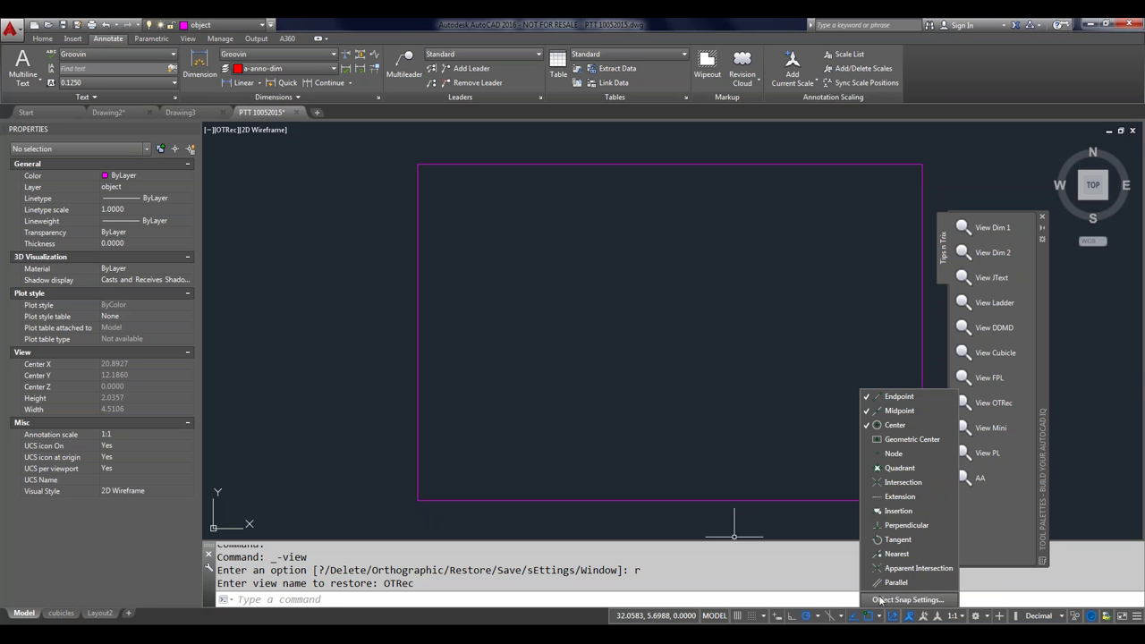
click(881, 599)
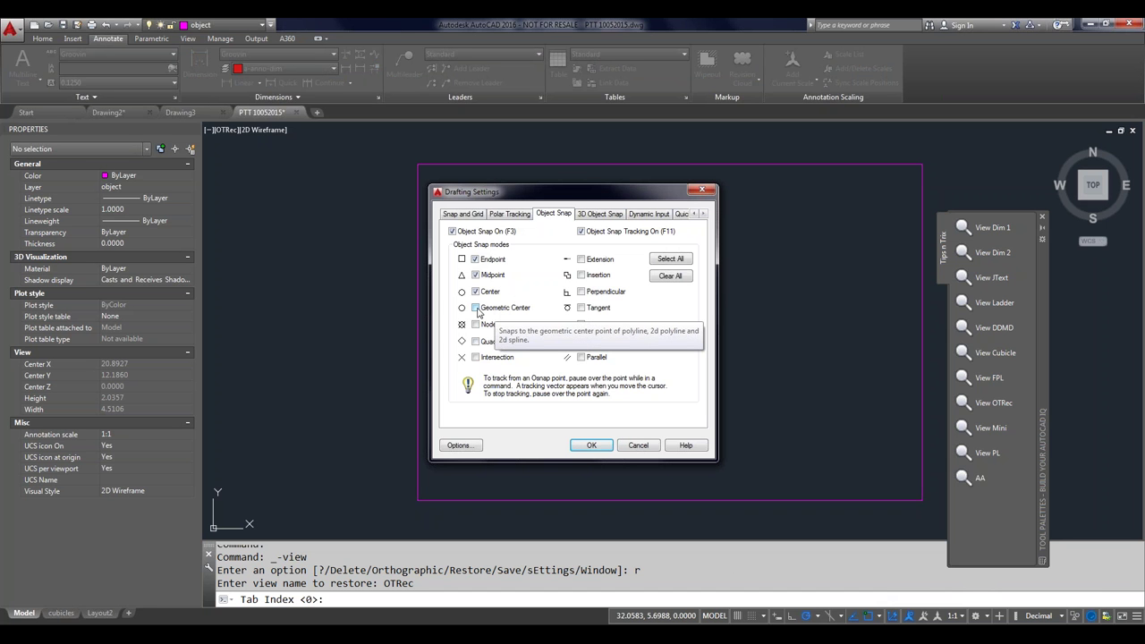
click(477, 310)
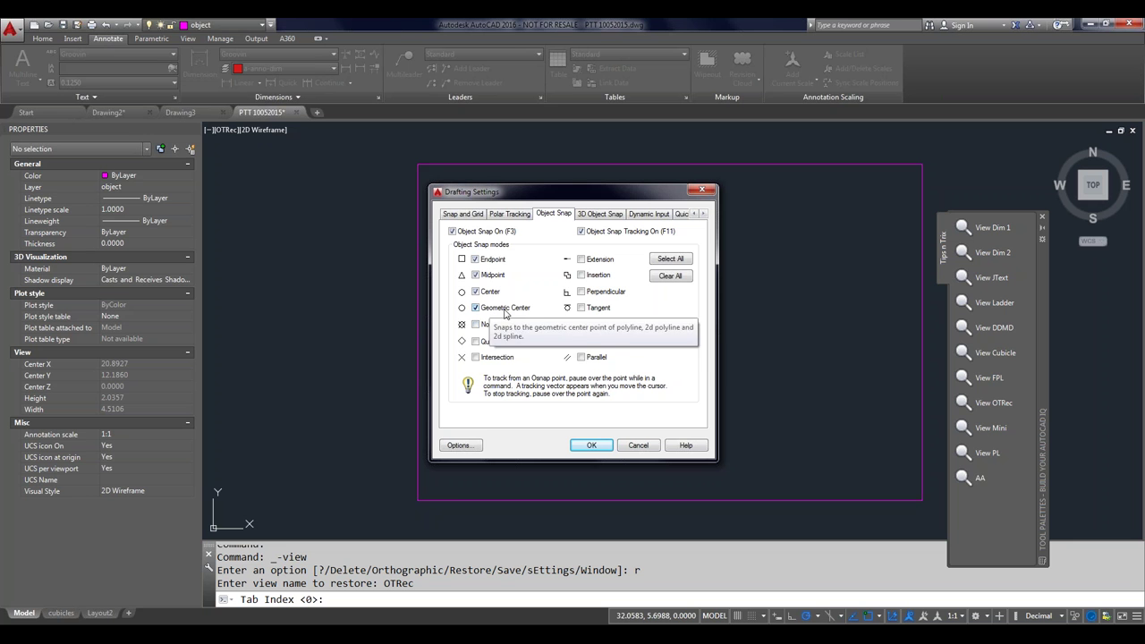
click(592, 446)
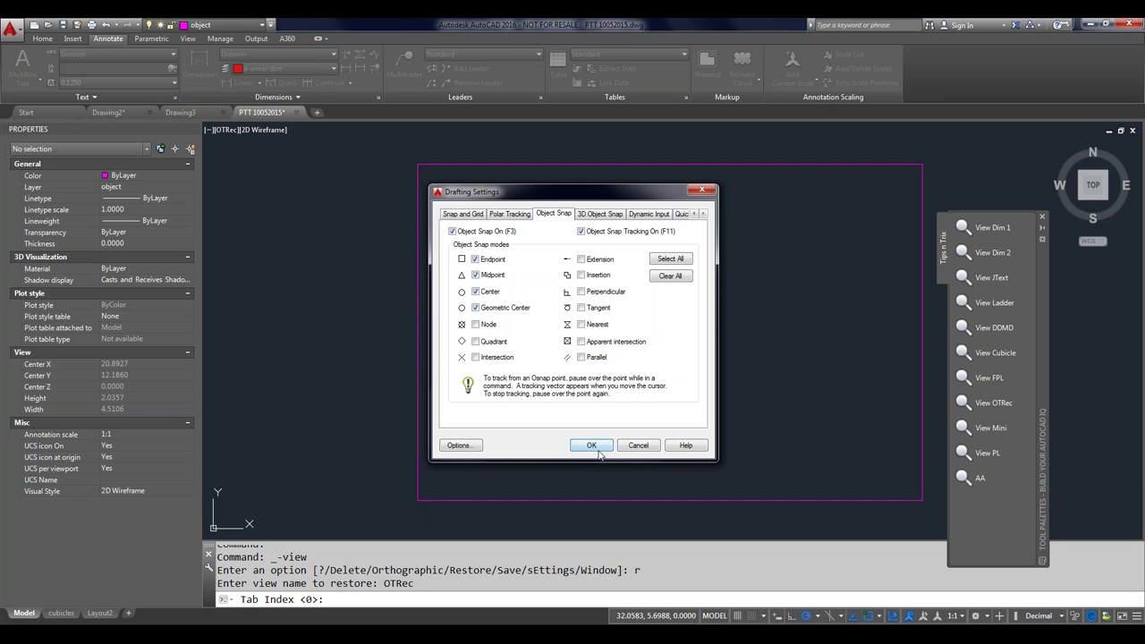
click(592, 447)
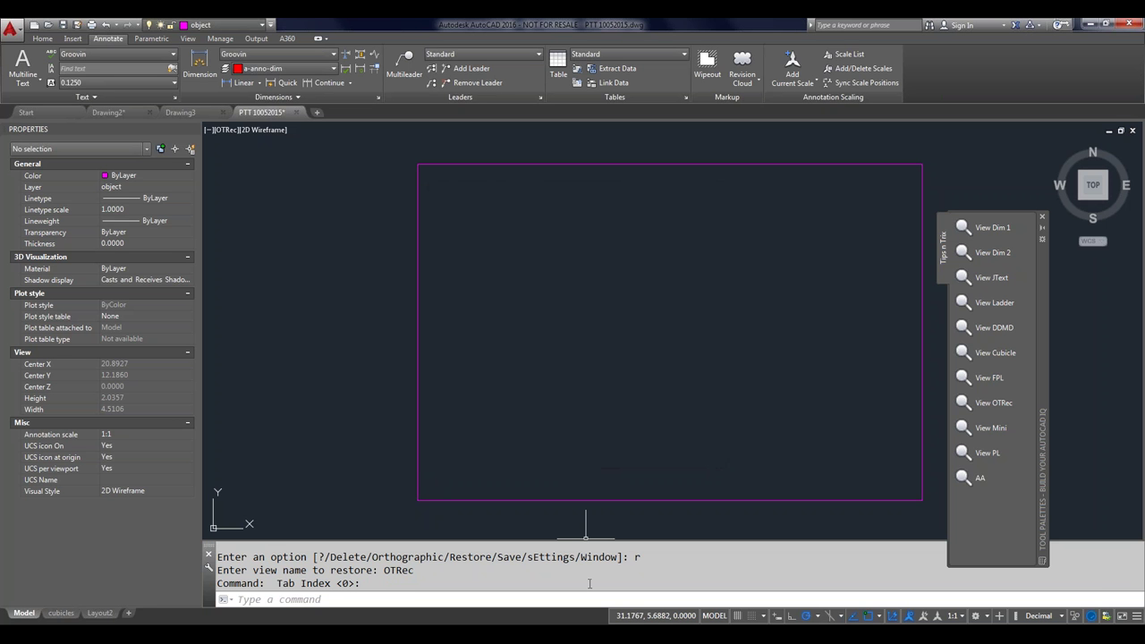
Step: Set the OSMODE system variable to 15 and review which object snap modes it turns on
text(osmode)
key(Return)
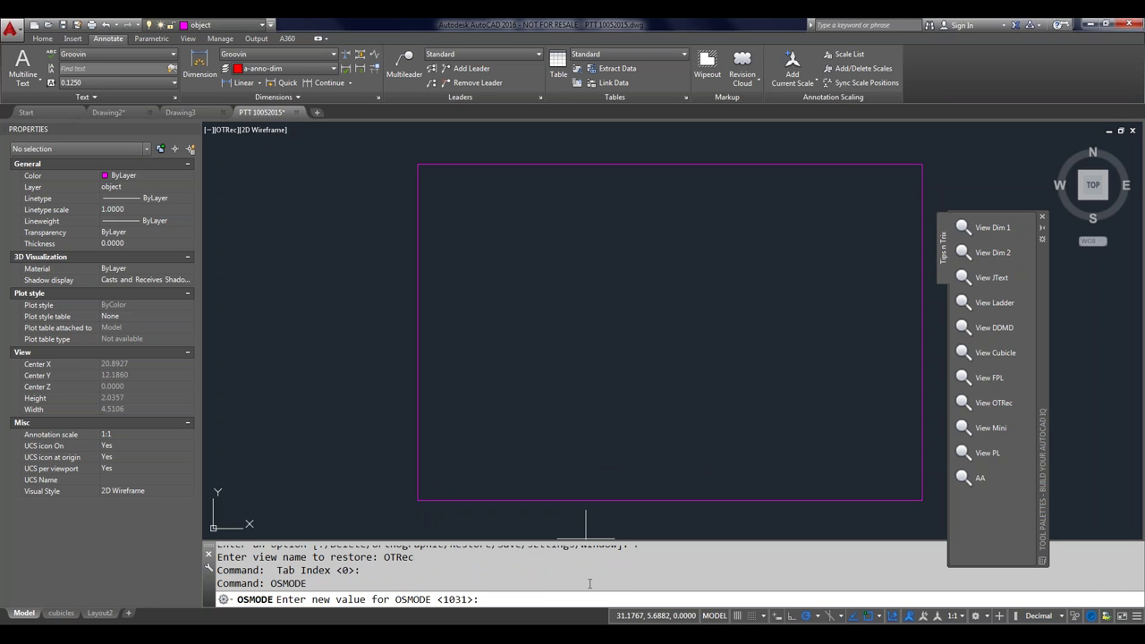
text(15)
key(Return)
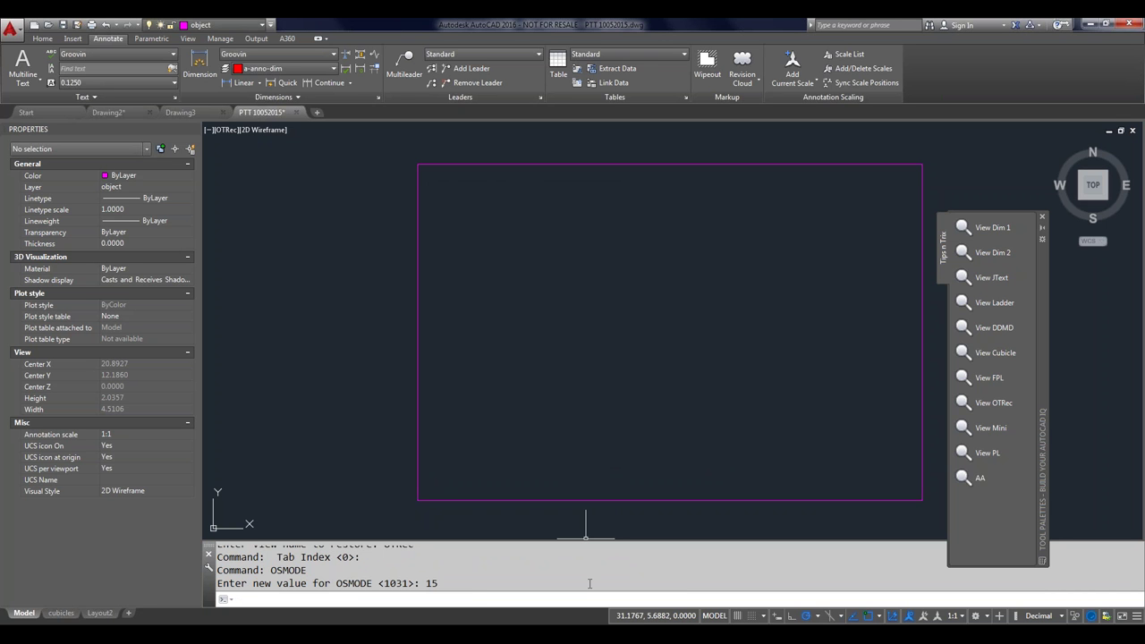
text(os)
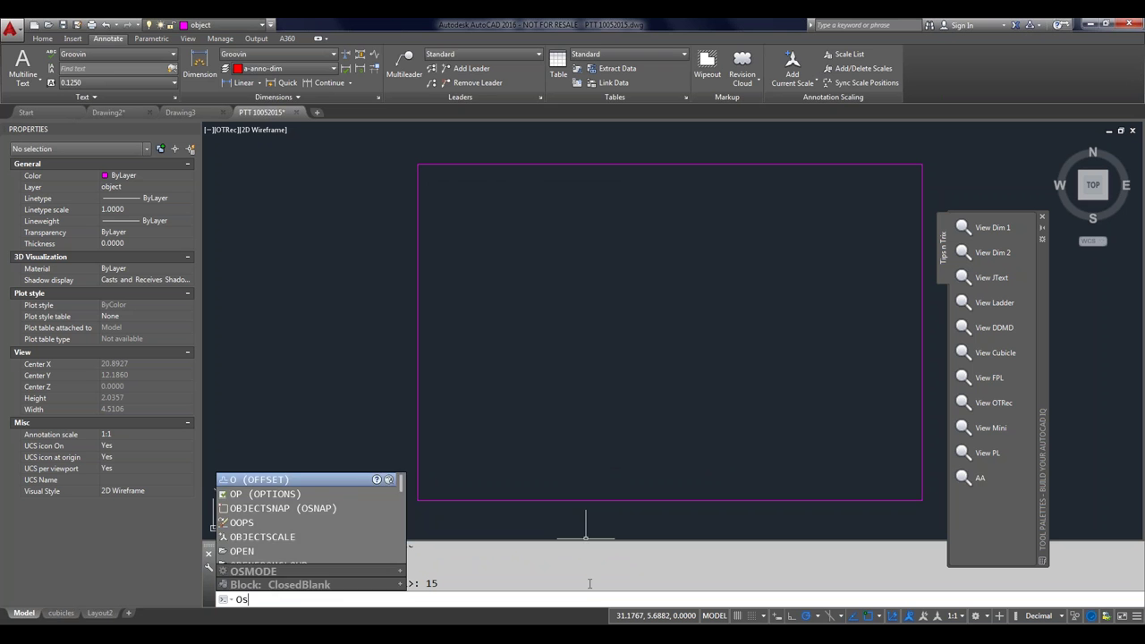
key(Return)
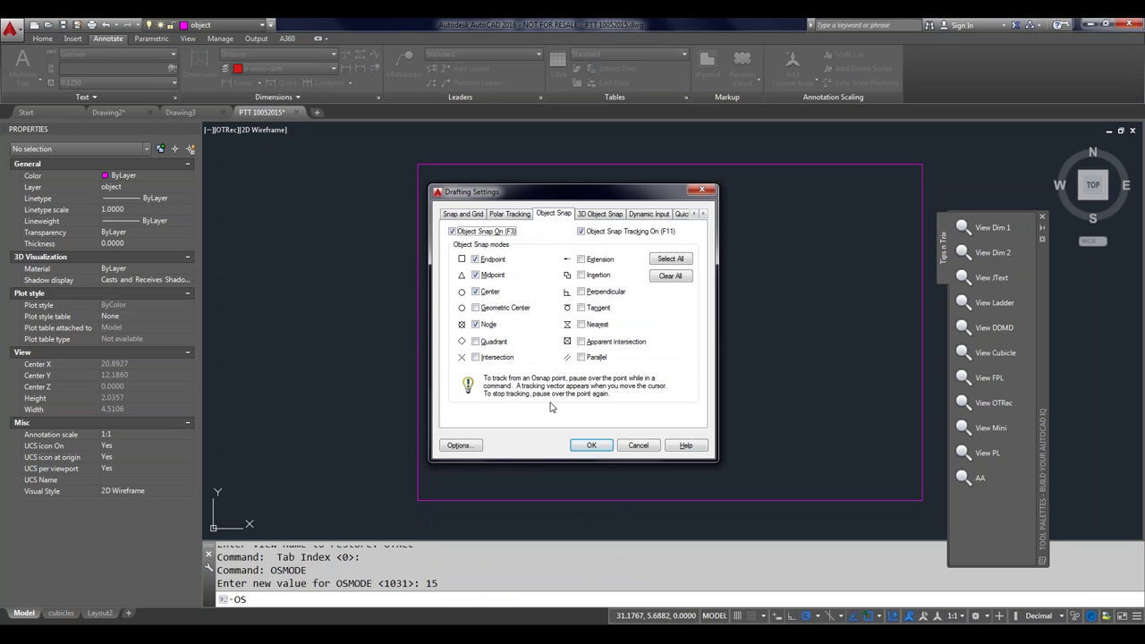
click(592, 451)
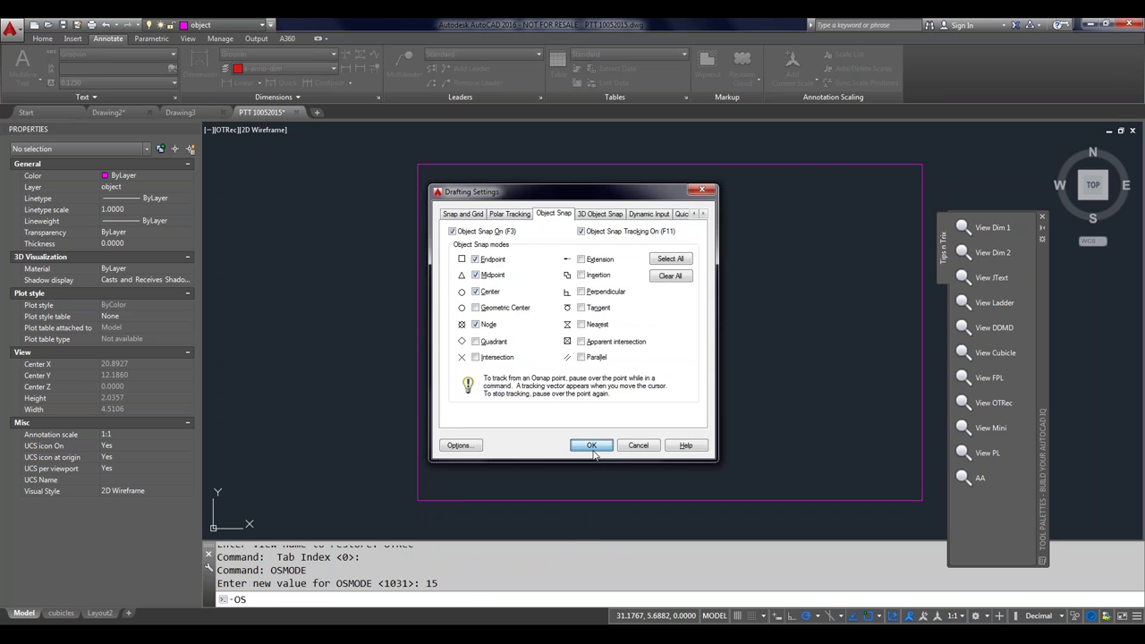
Step: Set the OSMODE system variable to 1039 and check the active object snap modes, leaving the settings without changes
text(OSMODE)
key(Return)
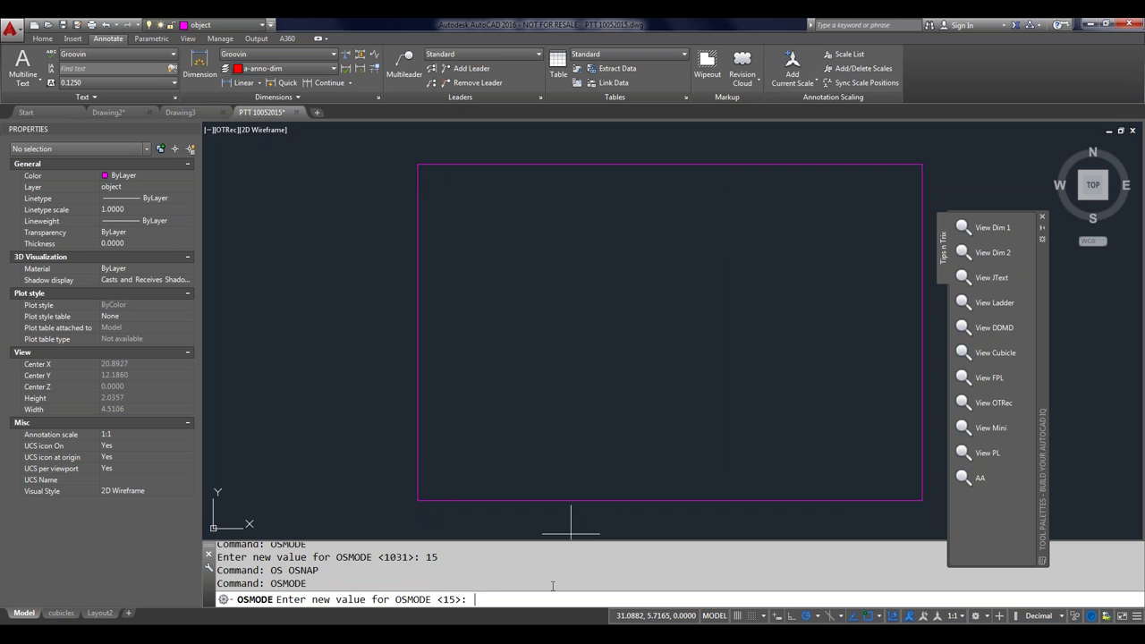
text(1039)
key(Return)
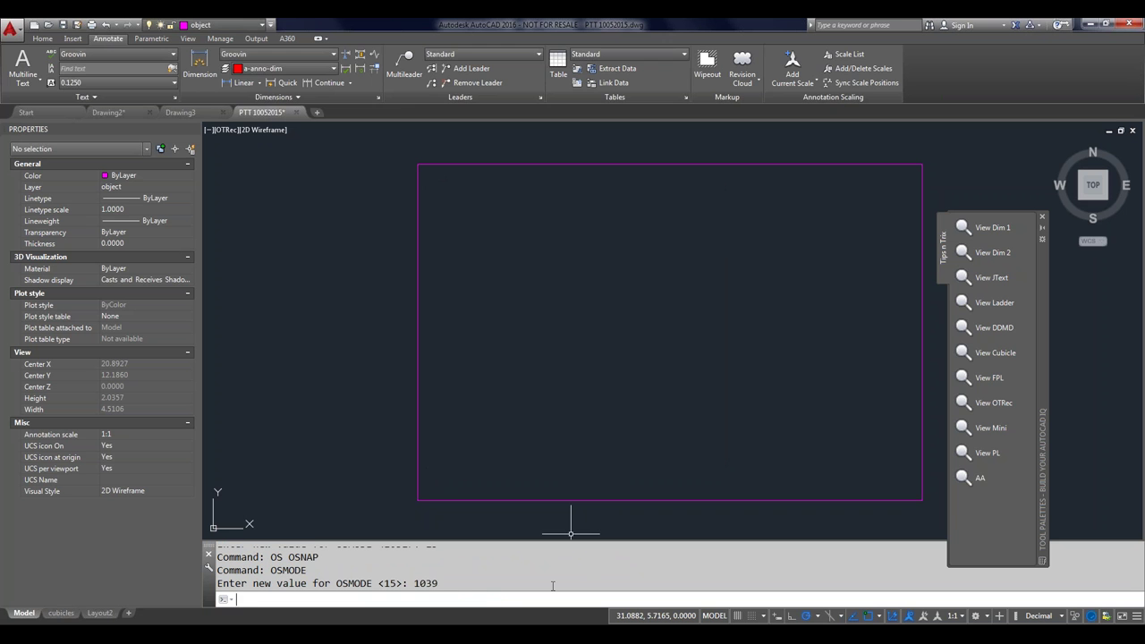
text(os)
key(Return)
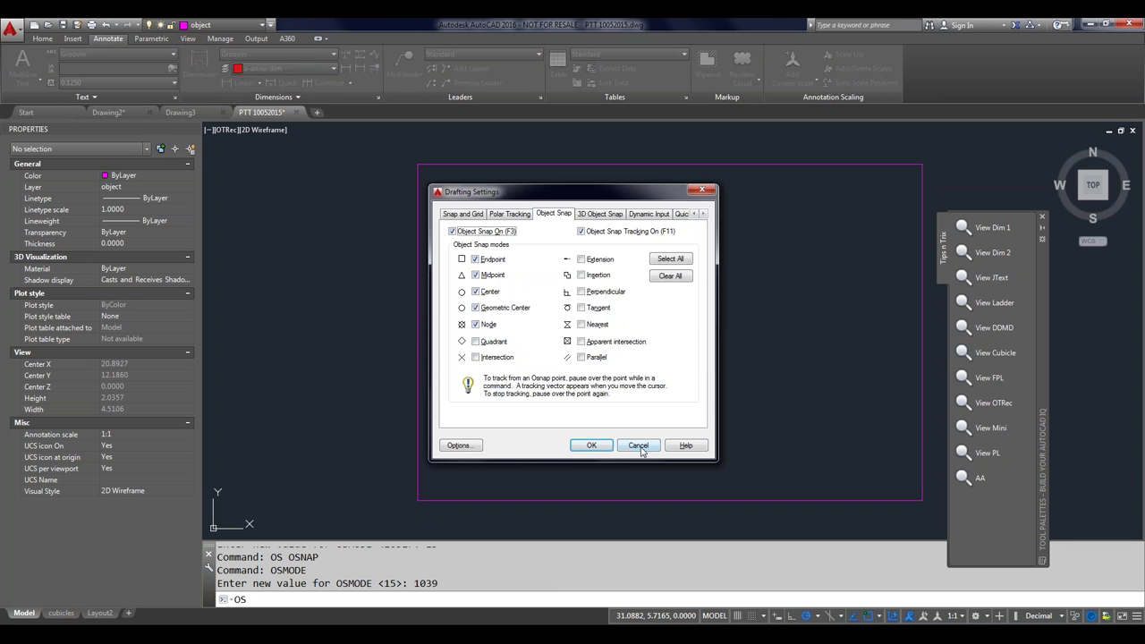
drag(642, 450, 597, 243)
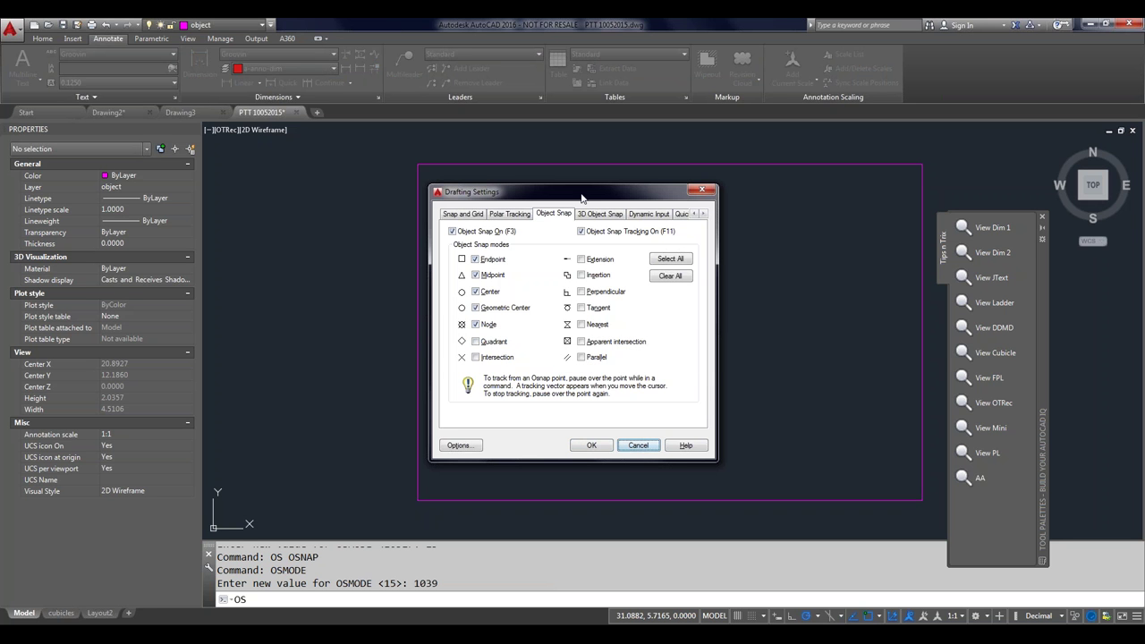
click(637, 446)
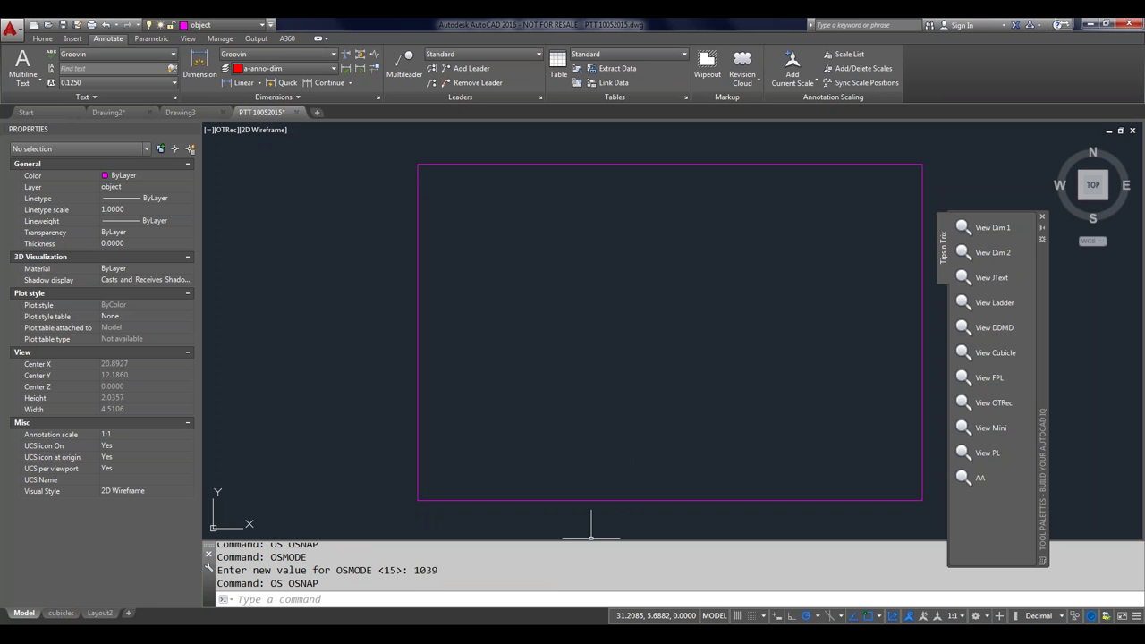
Step: Look up OSMODE in the Help and review its bitcode values, including Geometric Center, leaving the variable at its current value
text(OS)
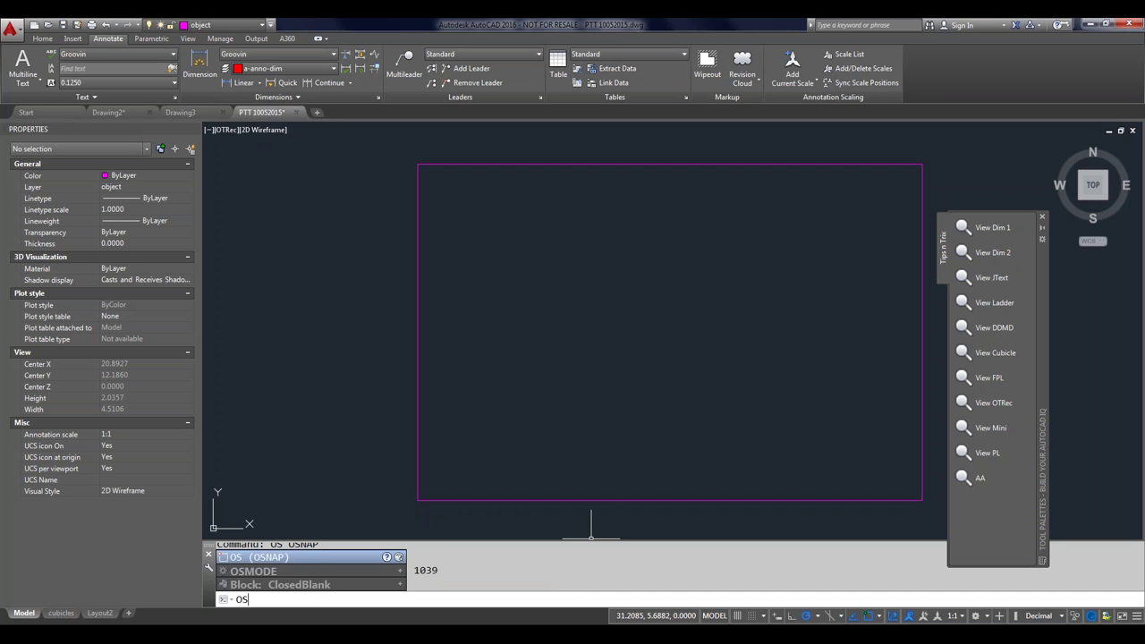
text(mode)
key(Return)
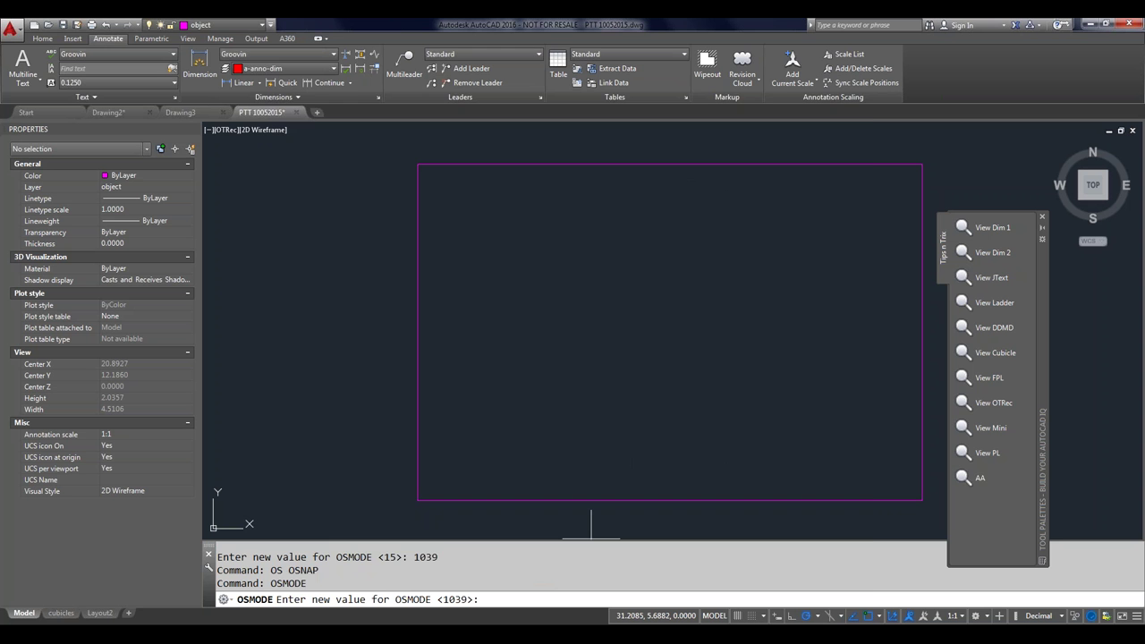
key(F1)
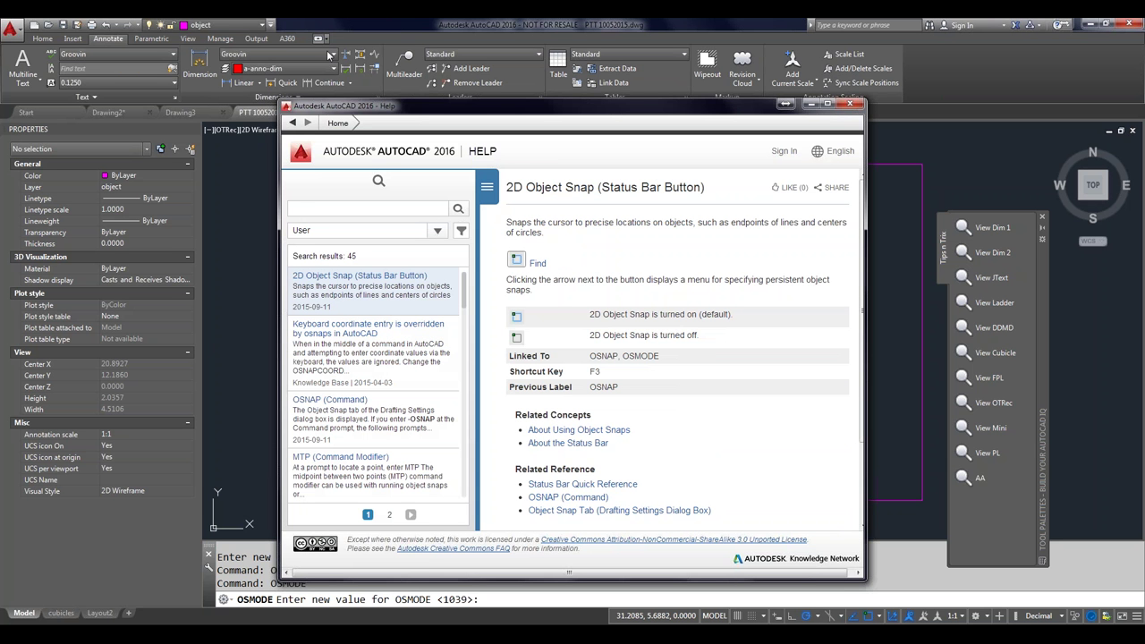
click(315, 207)
text(osmode)
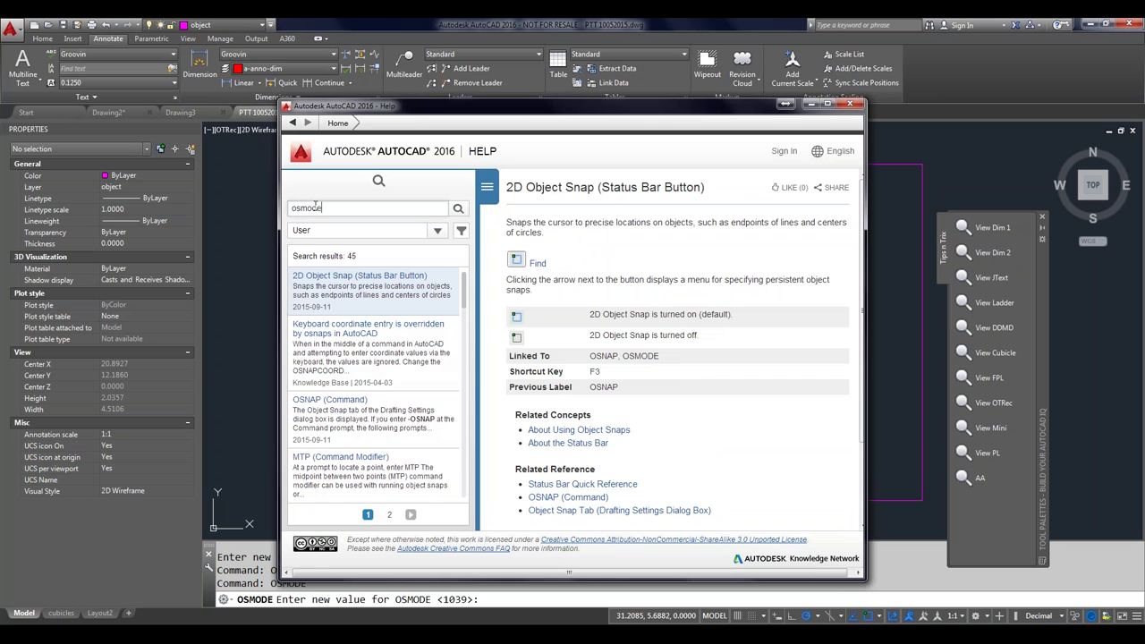
key(Return)
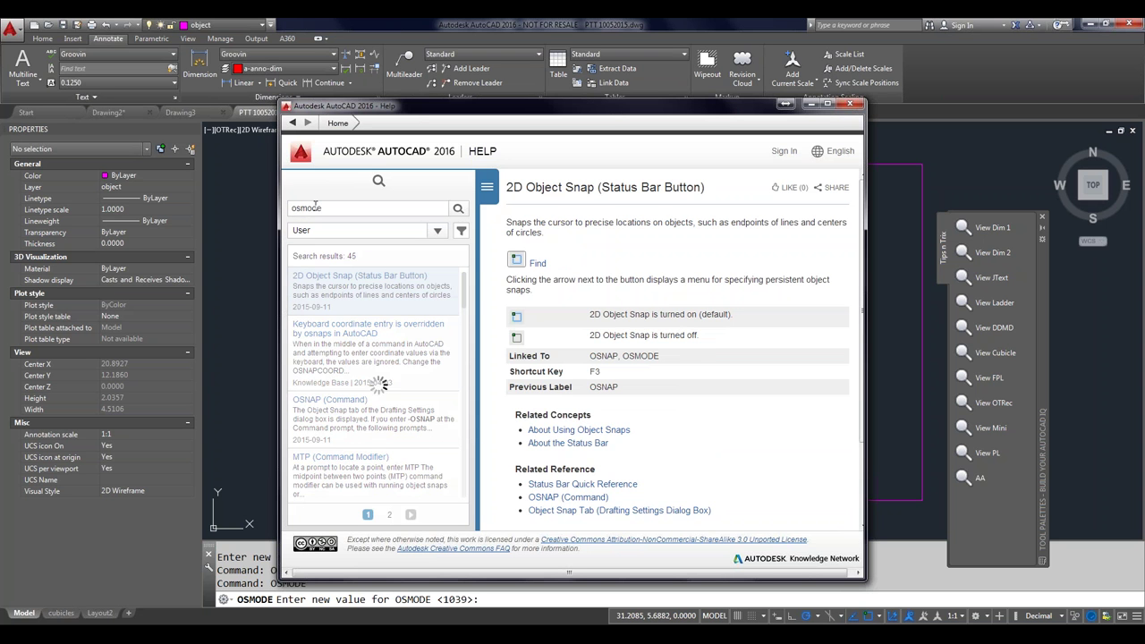
scroll(592, 381, down, 2)
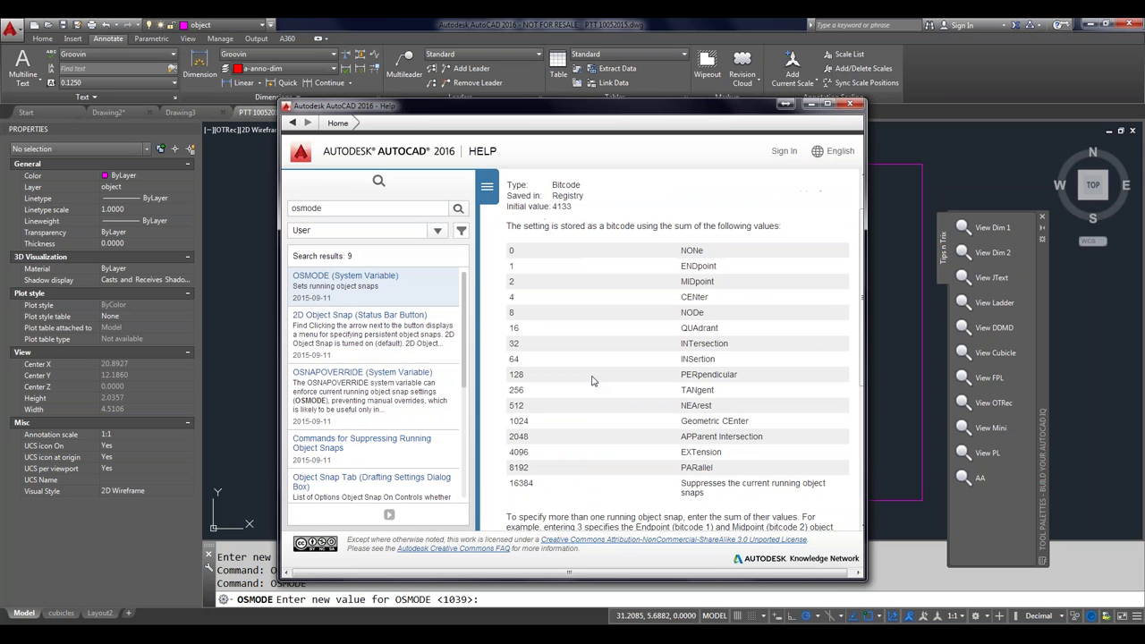
scroll(591, 380, down, 1)
scroll(592, 380, up, 2)
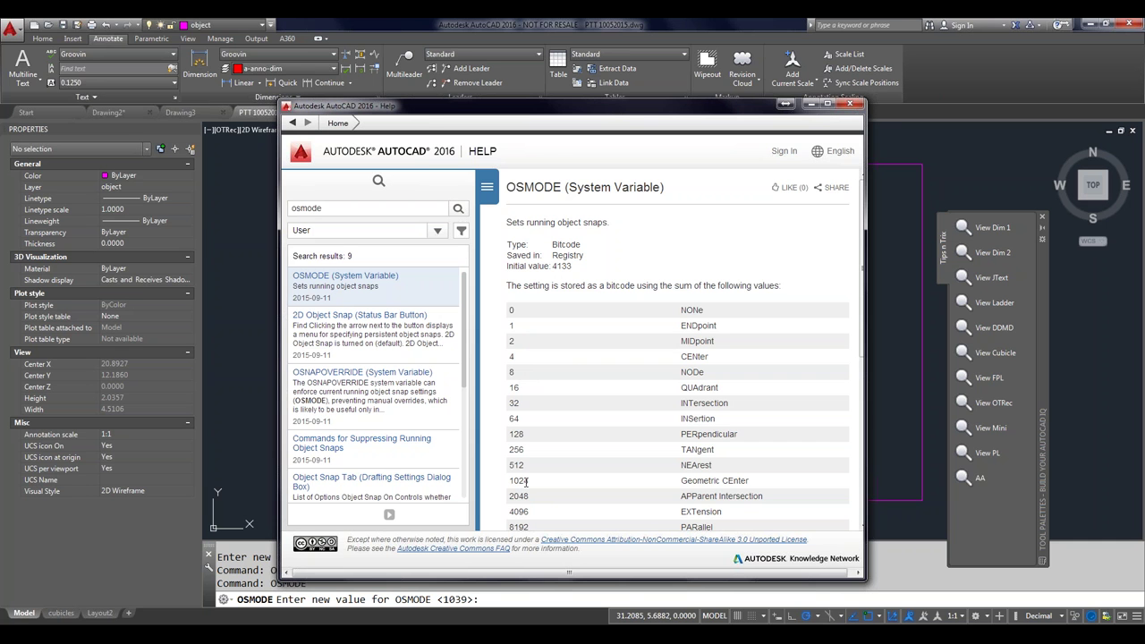
click(849, 104)
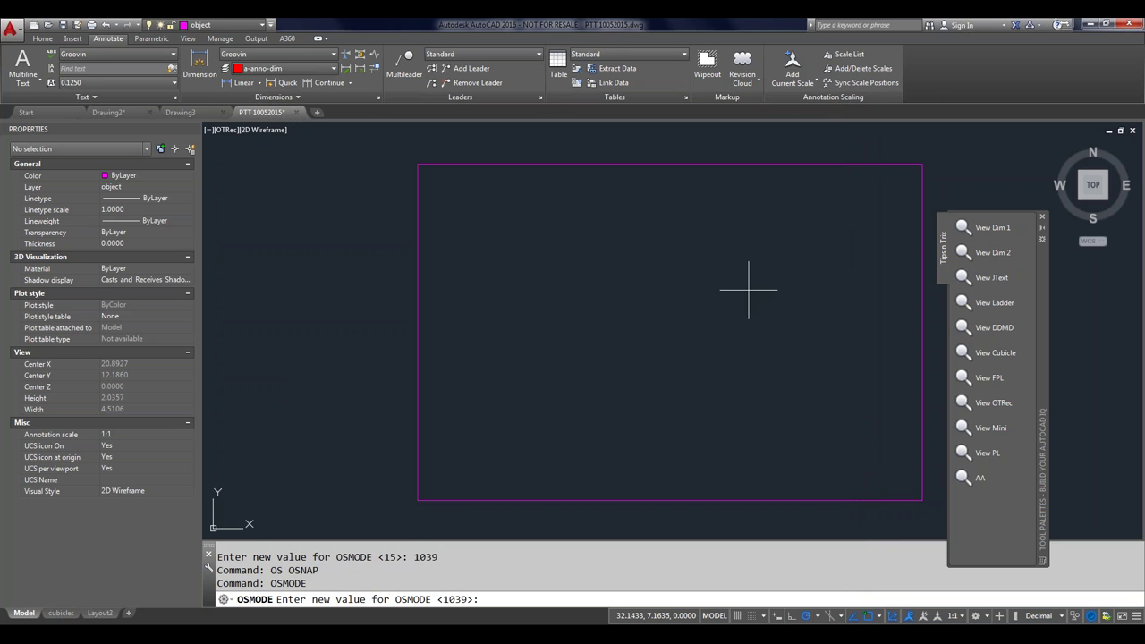
key(Return)
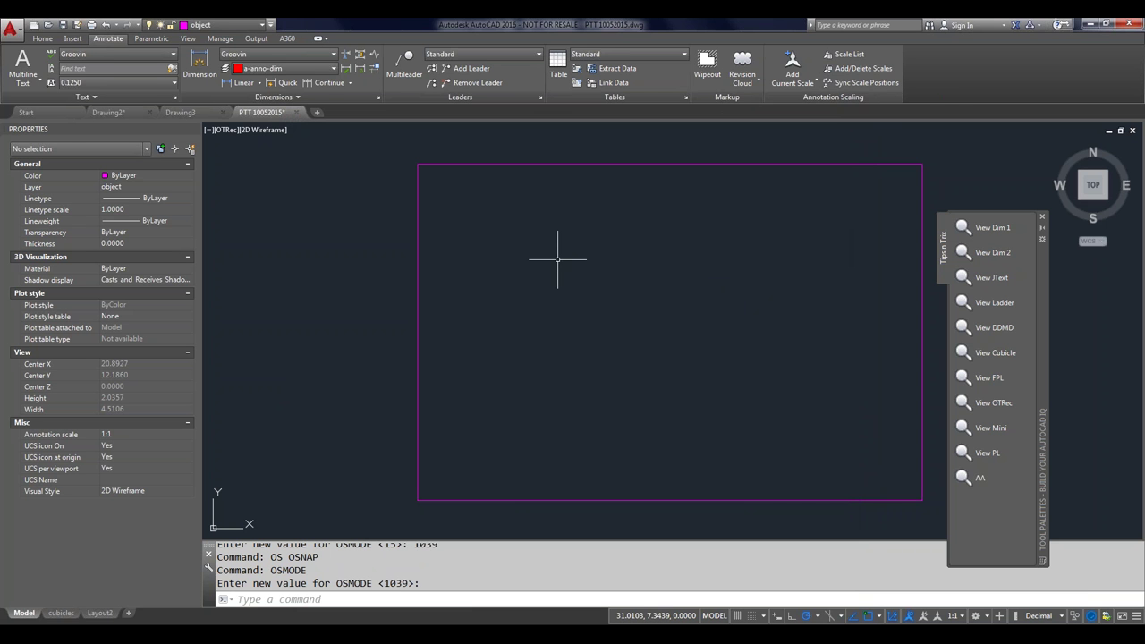
Step: Try starting a circle from the rectangle's geometric center with the Center, Radius method, without placing it
click(42, 38)
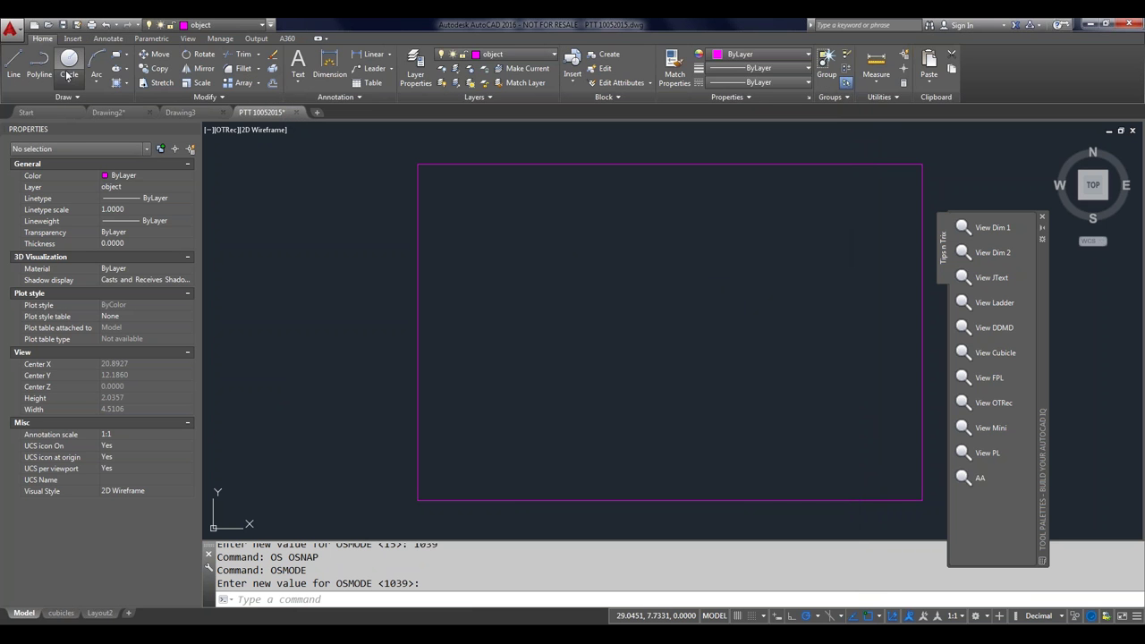
click(68, 76)
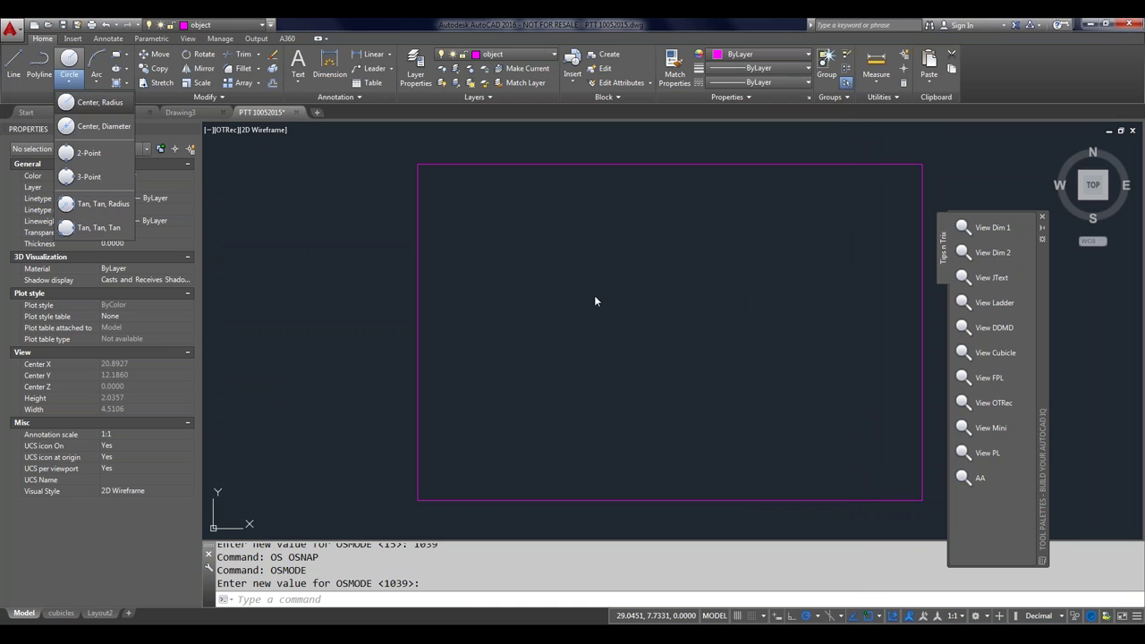
click(562, 344)
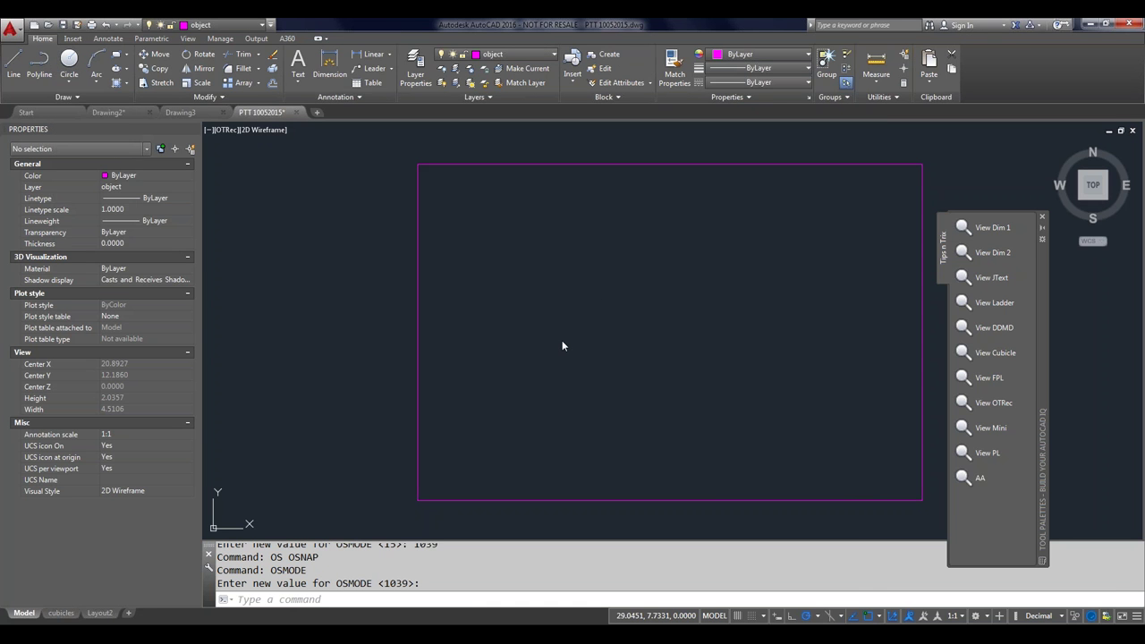
click(68, 59)
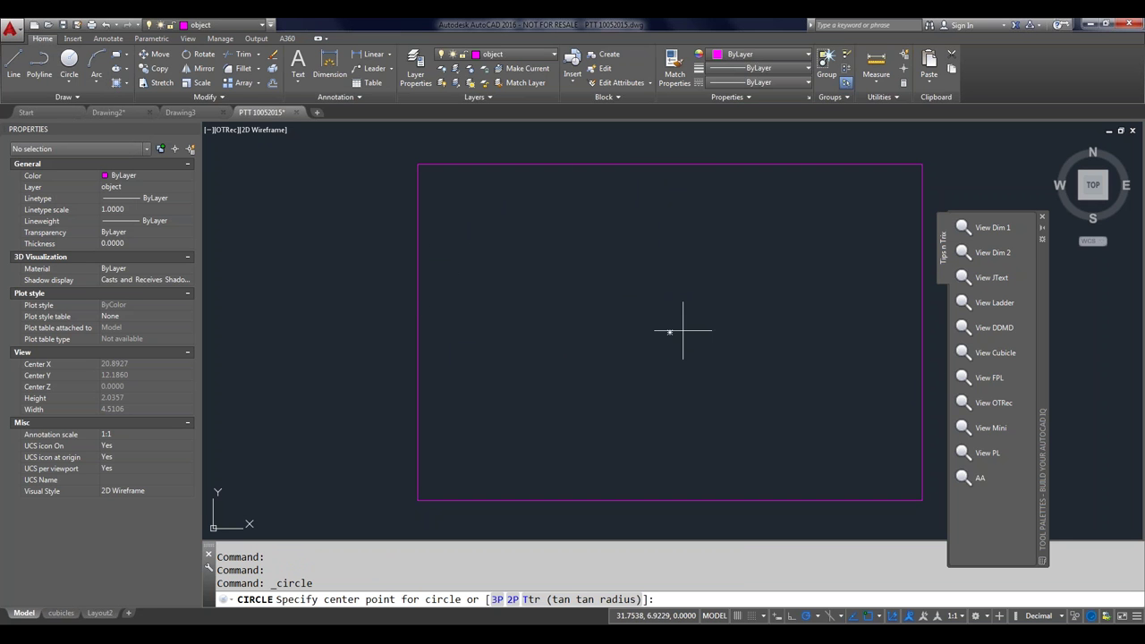
click(717, 261)
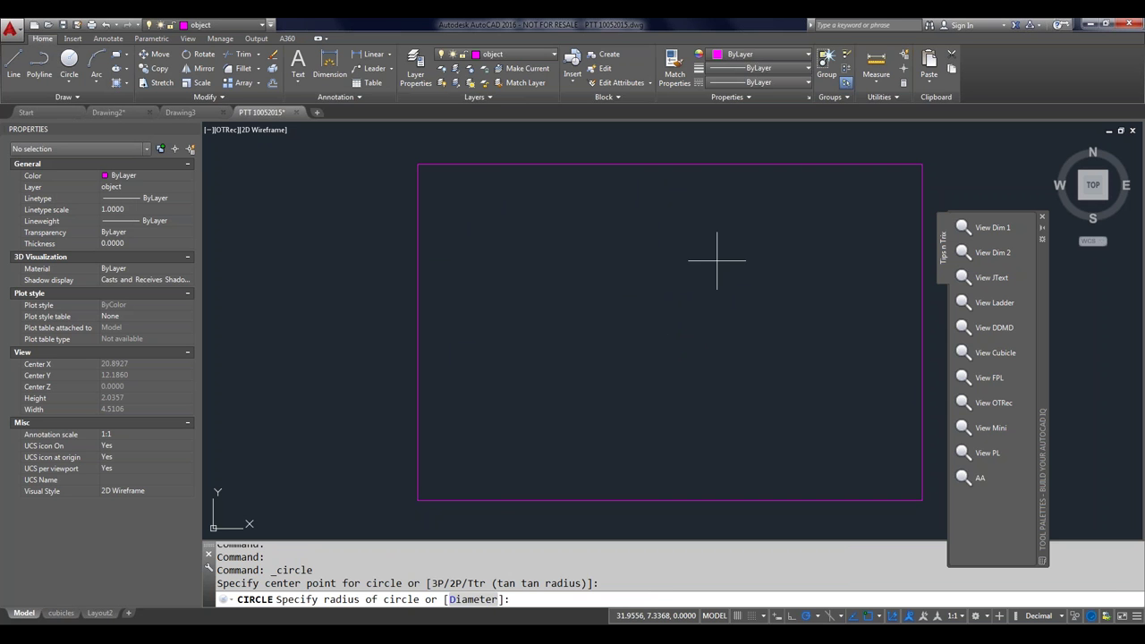
key(Escape)
key(Return)
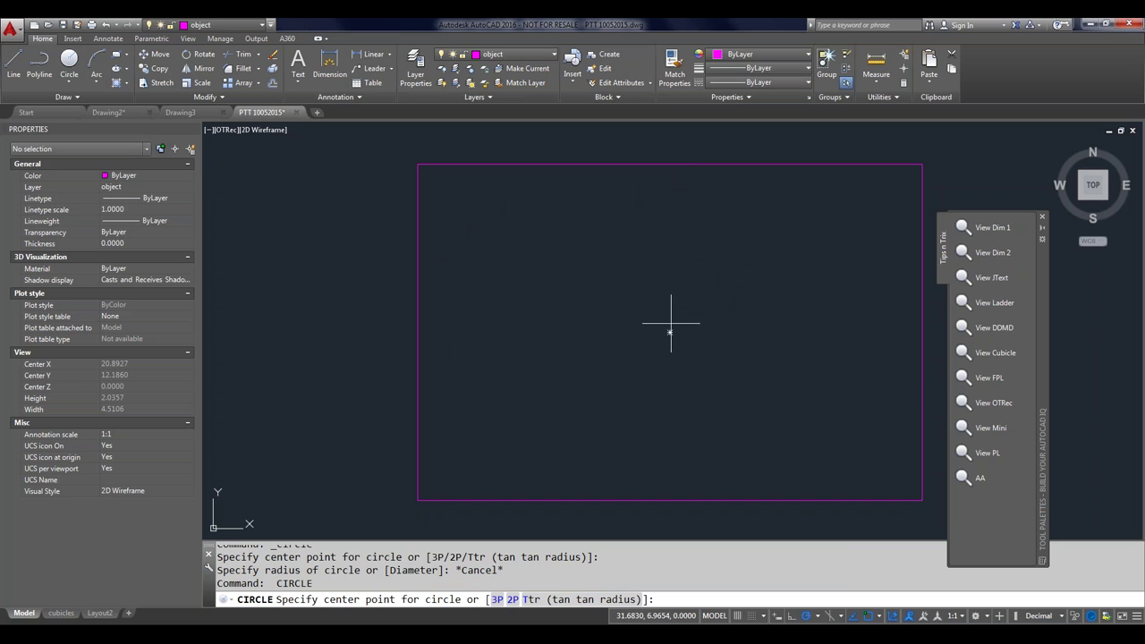
click(669, 332)
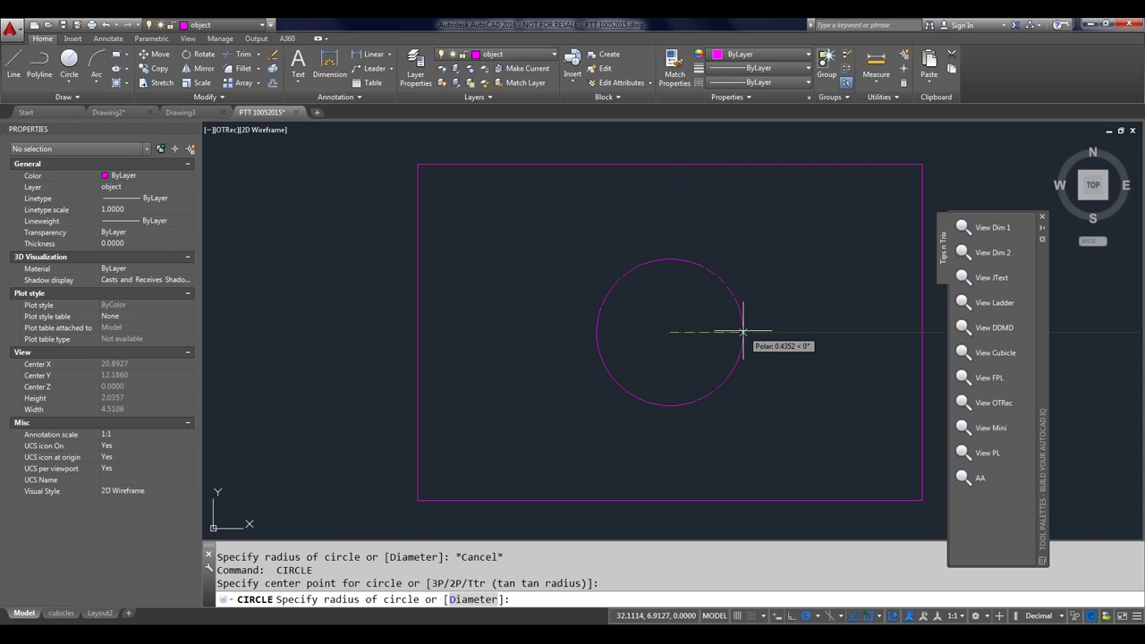
key(Escape)
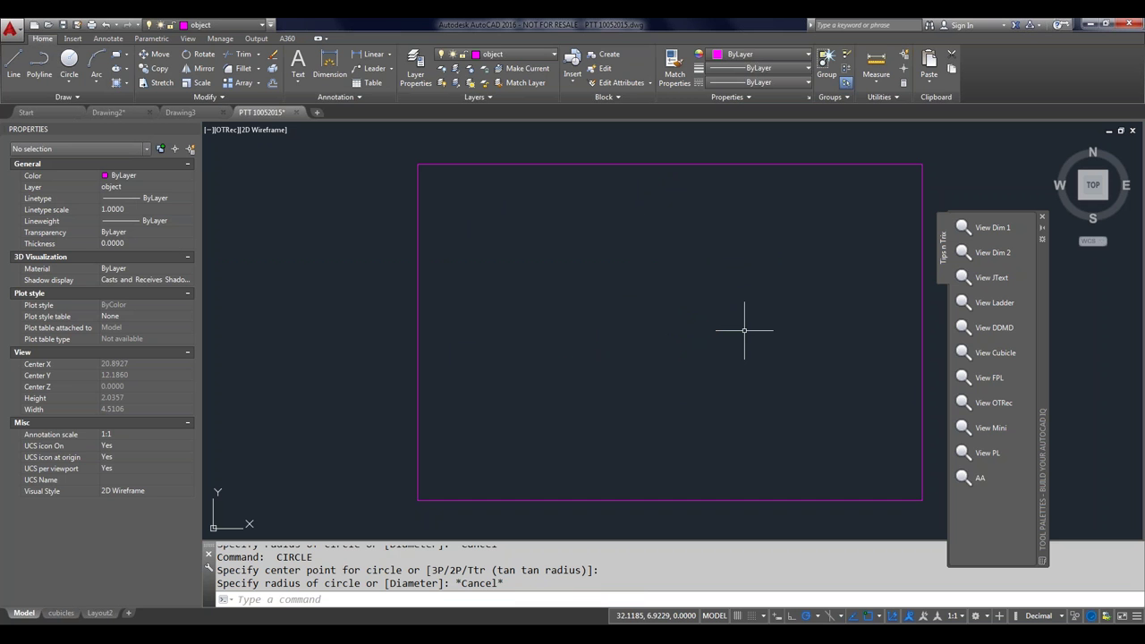
Step: Explode the magenta rectangle polyline into separate lines
click(626, 165)
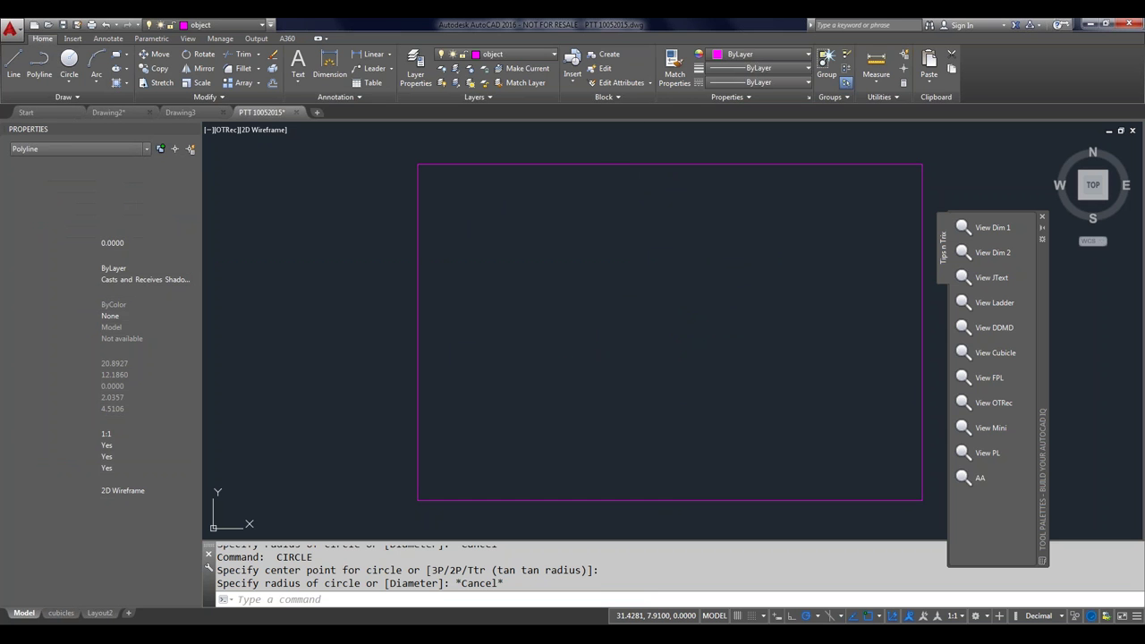
text(x)
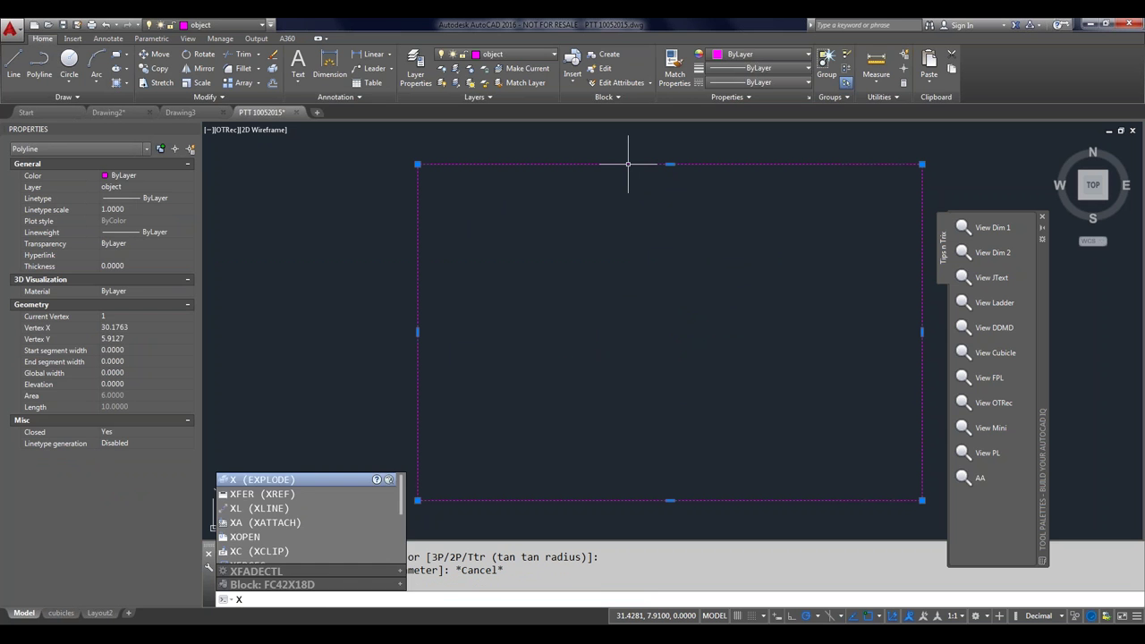
key(Return)
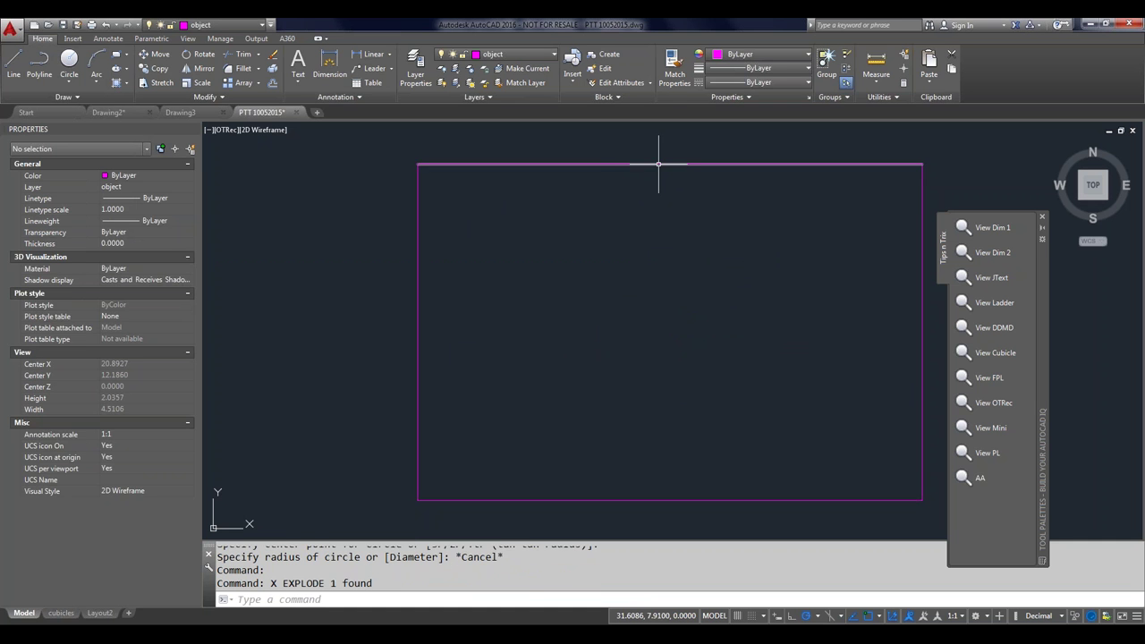
Step: Move the rectangle's upper line up by about 0.1 unit and its left line outward by their midpoint grips, opening the corners
click(662, 164)
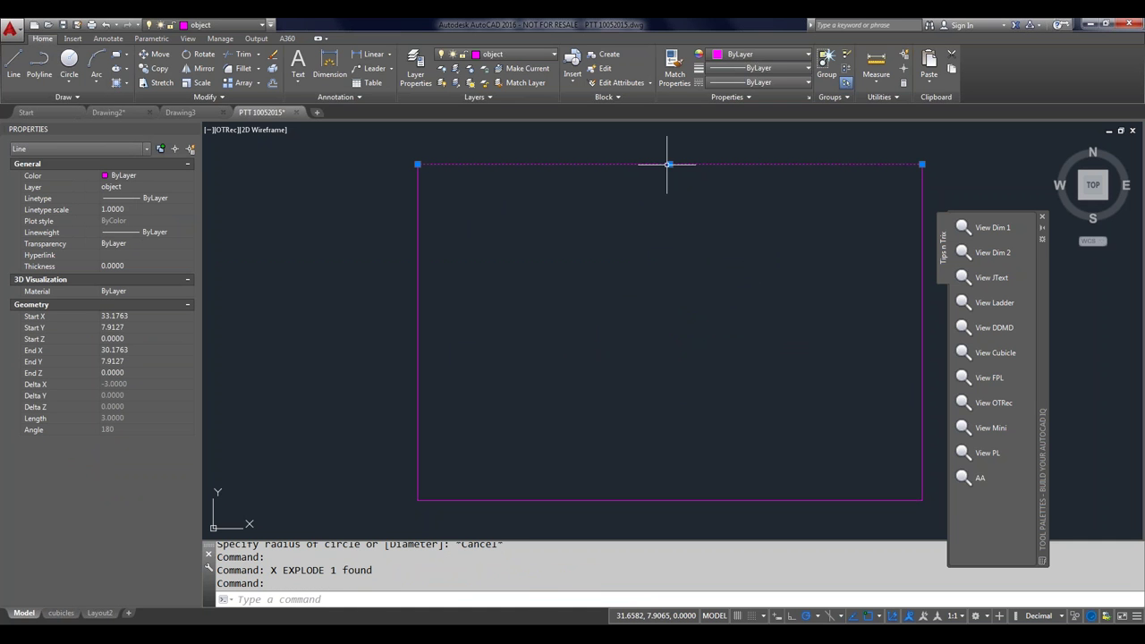
click(670, 165)
click(671, 146)
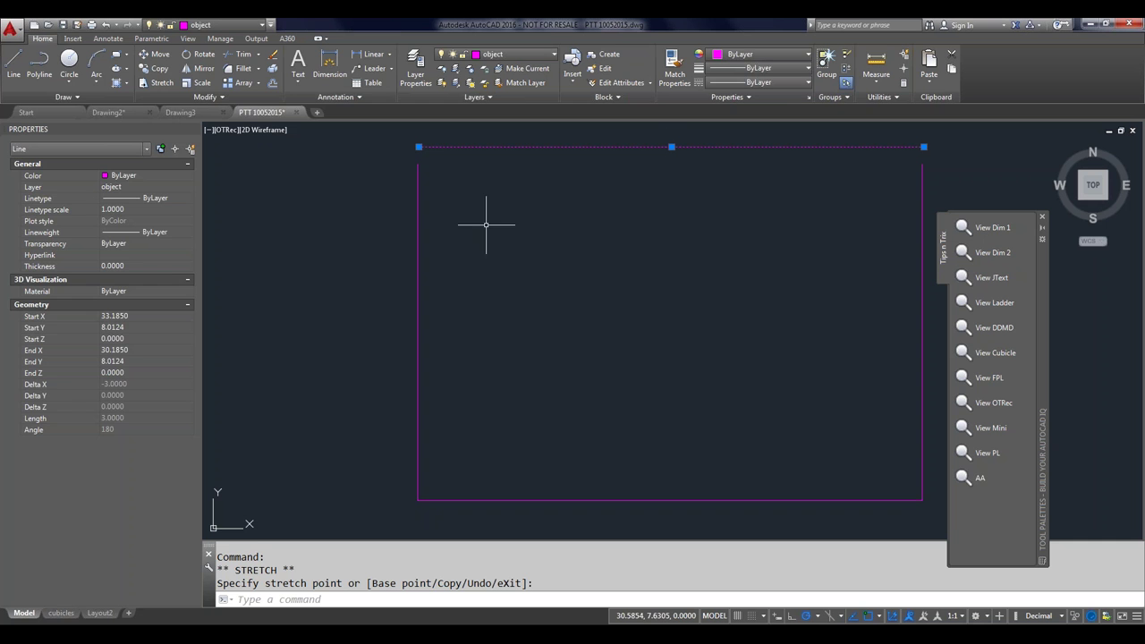
click(418, 244)
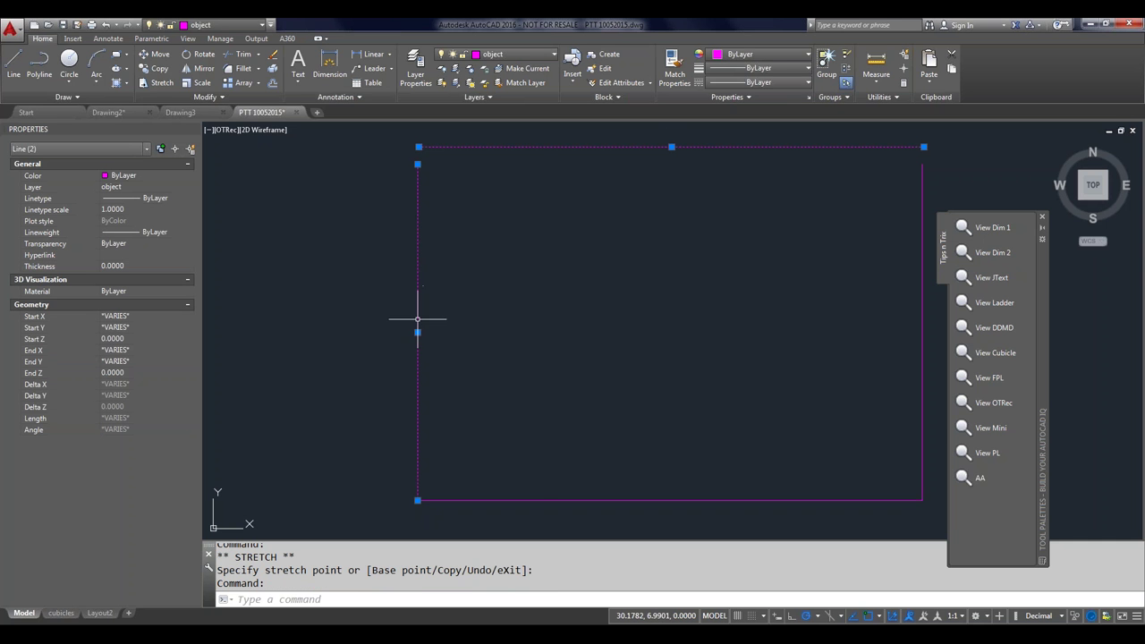
click(417, 332)
click(391, 324)
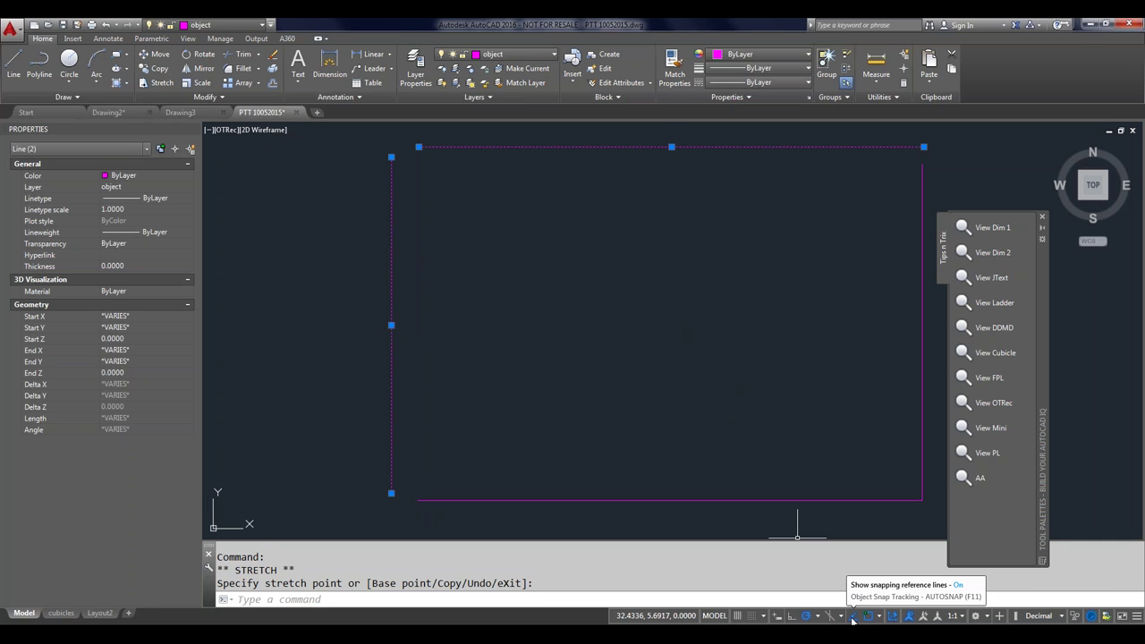
key(Escape)
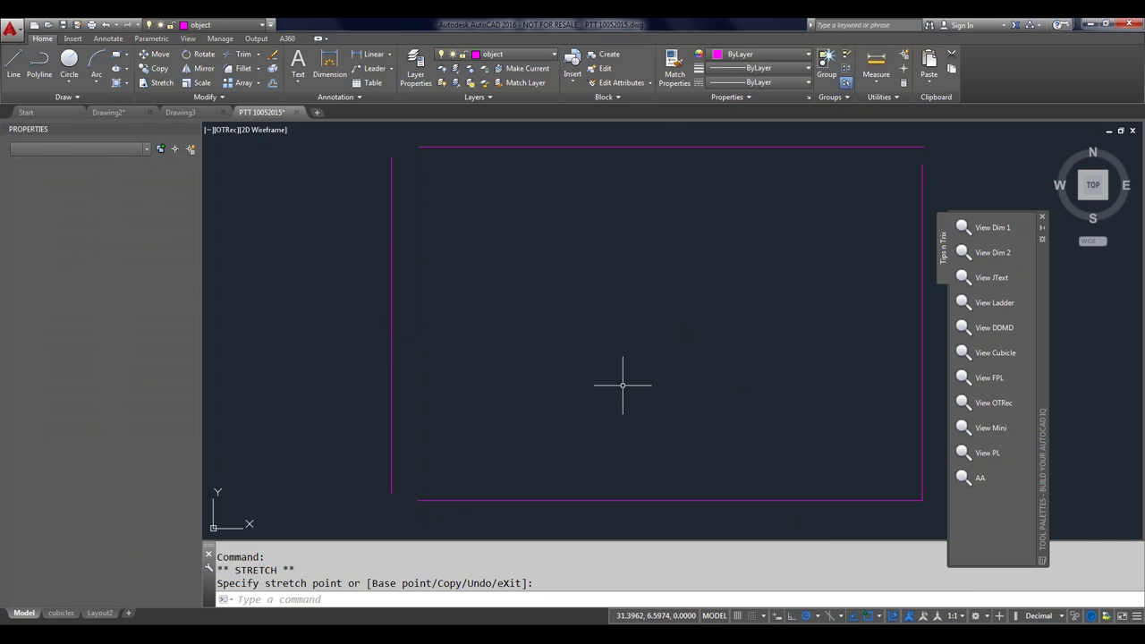
text(x)
key(Return)
key(Escape)
Step: Draw a circle of about 0.22 radius, centred by tracking from the midpoints of the left and upper lines
right_click(445, 257)
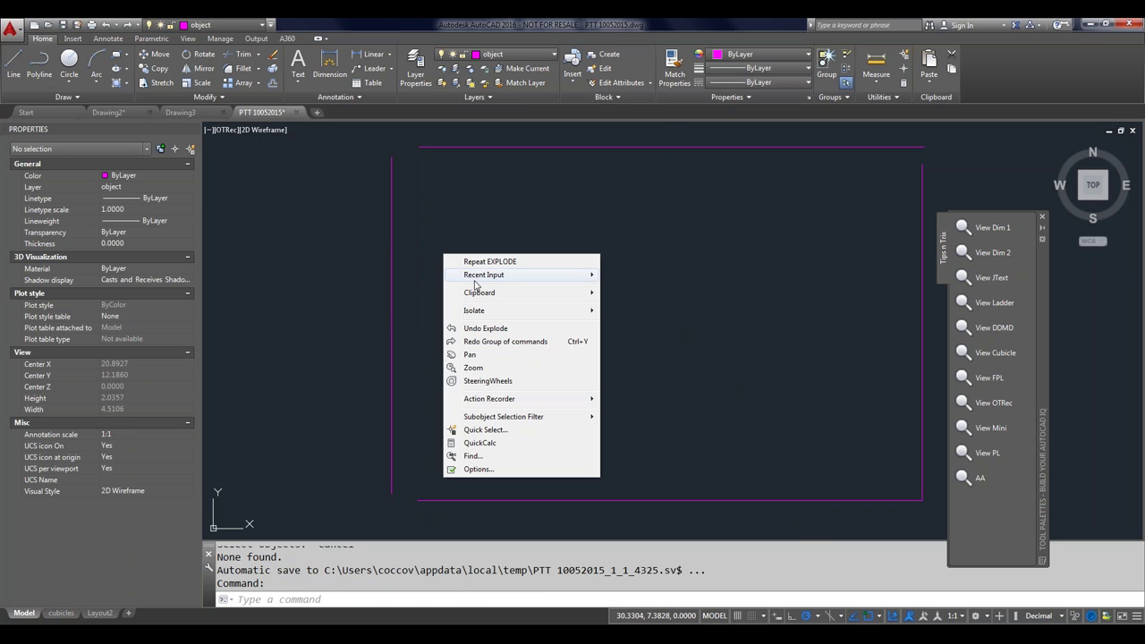
mouse_move(495, 276)
click(629, 287)
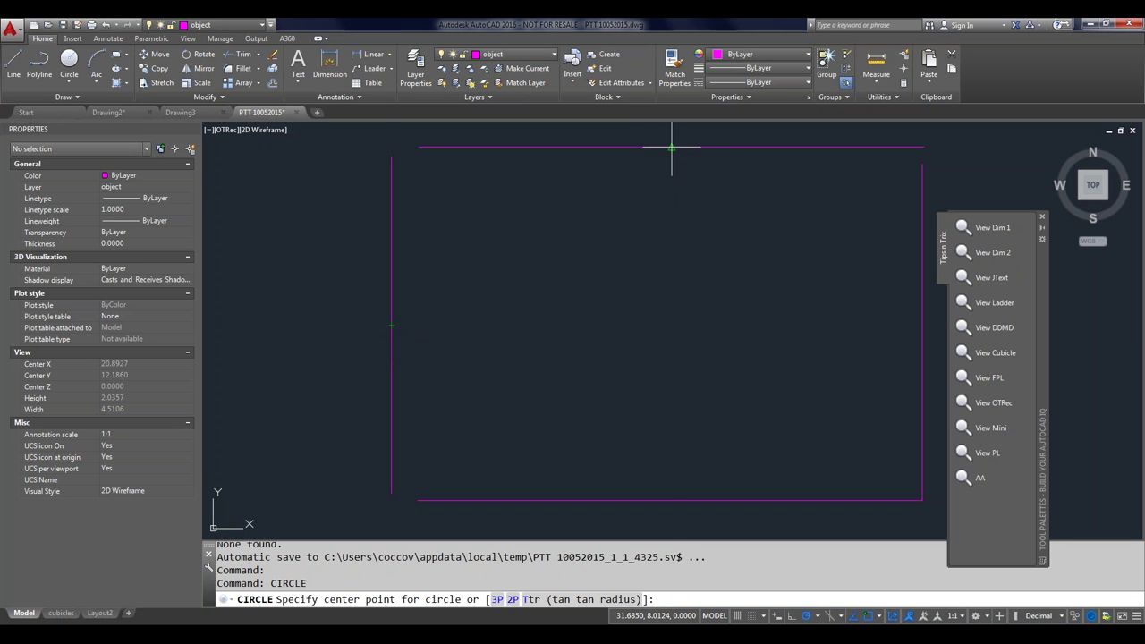
click(671, 324)
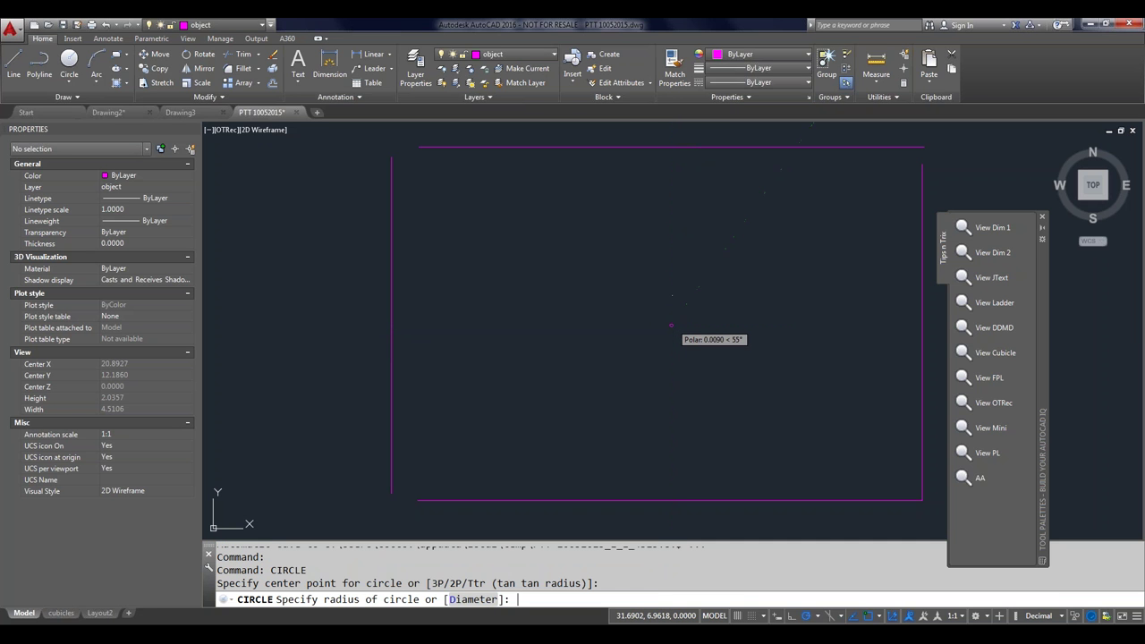
key(Return)
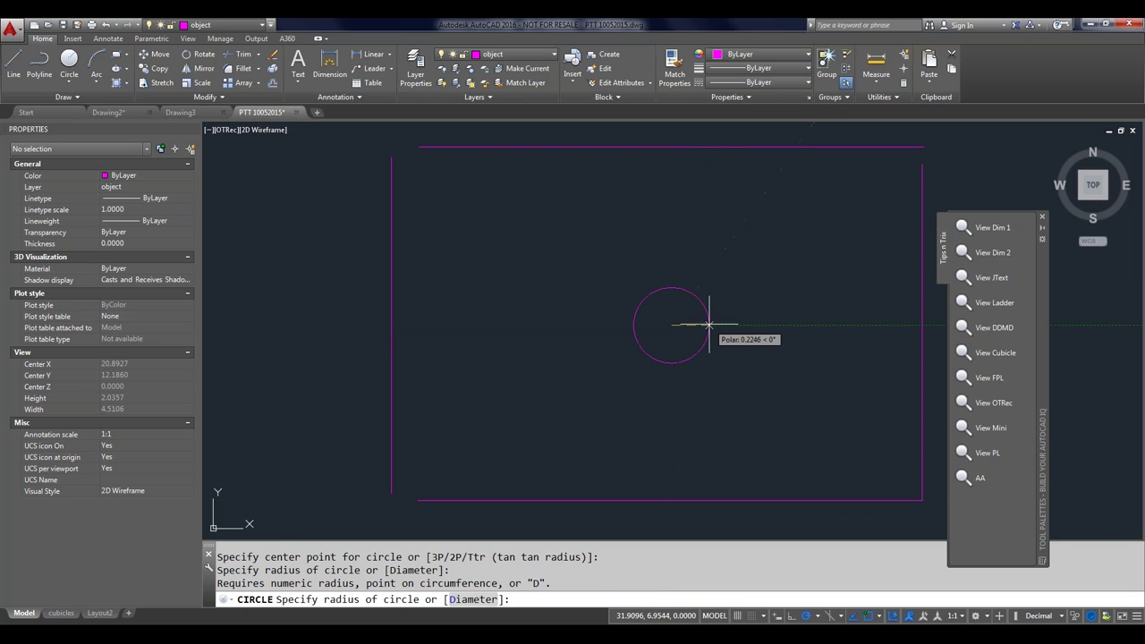
click(710, 324)
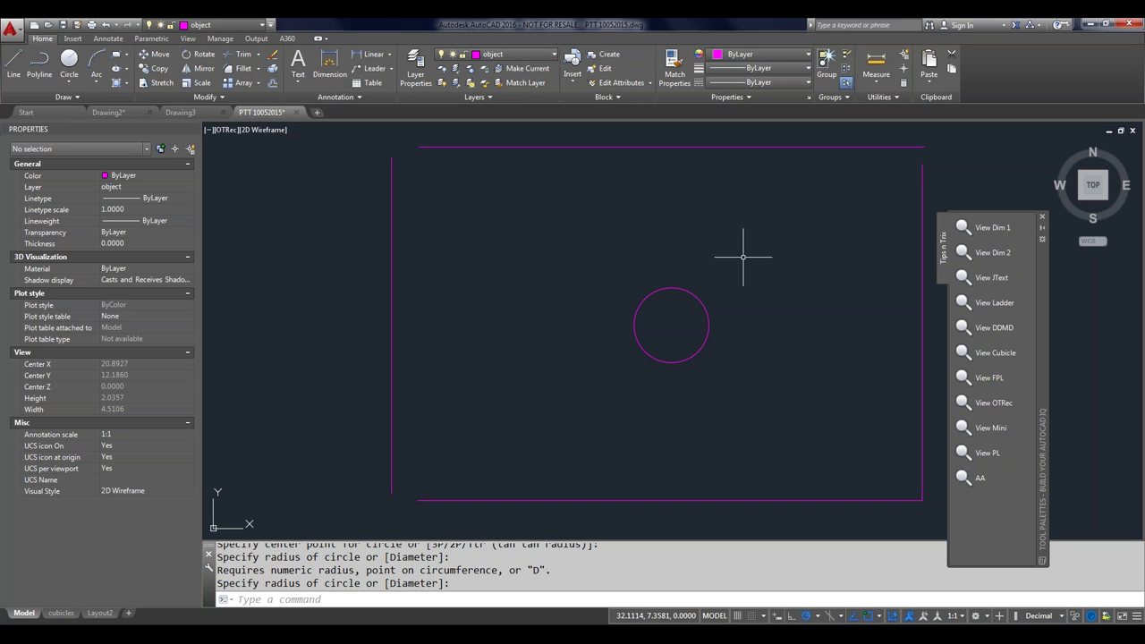
Step: Restore the mini view and erase every object shown in it
scroll(739, 240, down, 2)
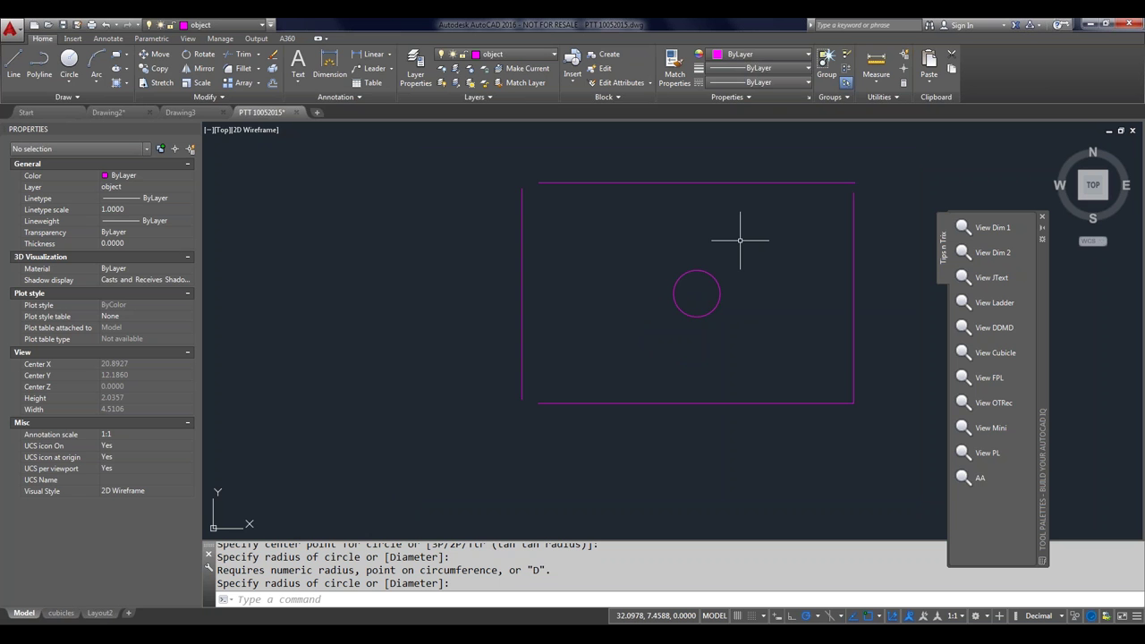
scroll(740, 240, down, 2)
scroll(740, 239, down, 2)
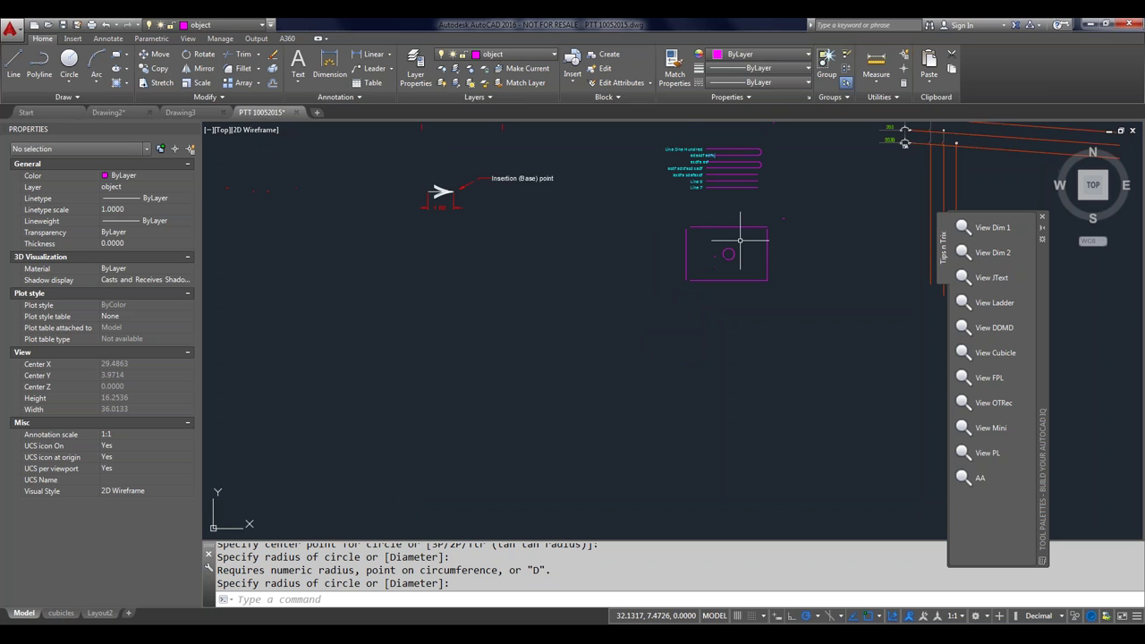
middle_click(740, 240)
middle_click(740, 239)
scroll(447, 349, up, 2)
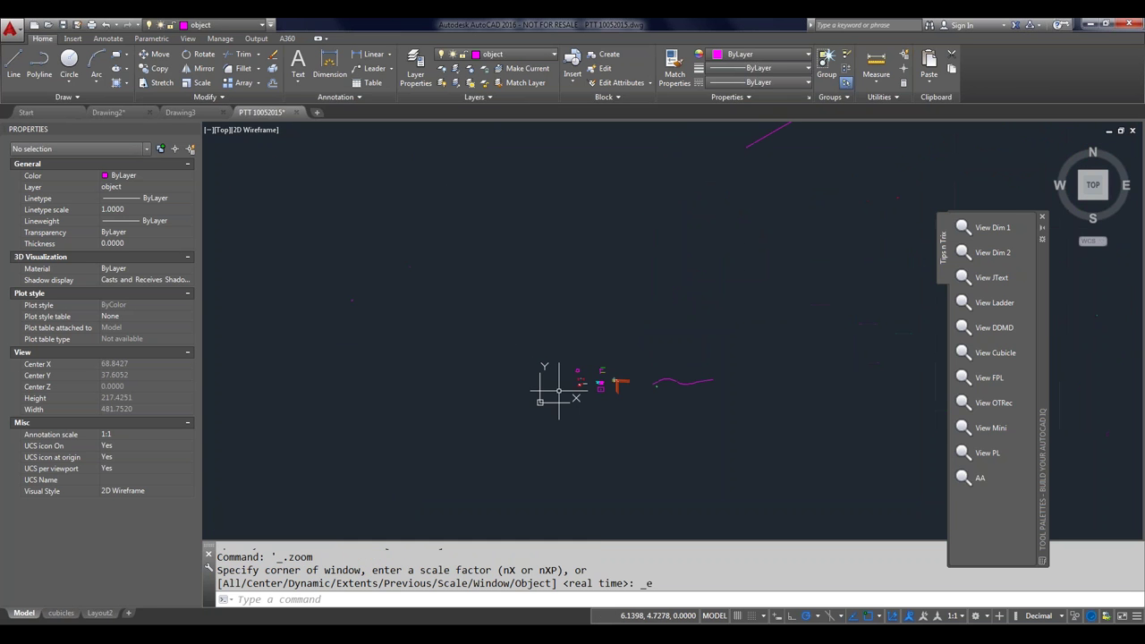
click(984, 427)
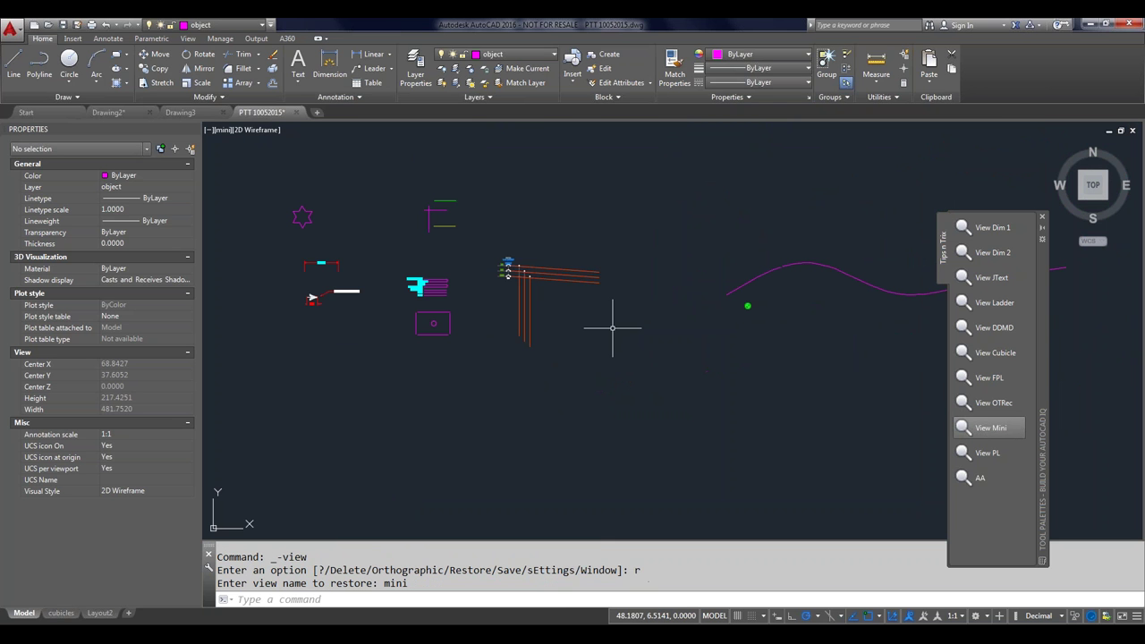
click(862, 152)
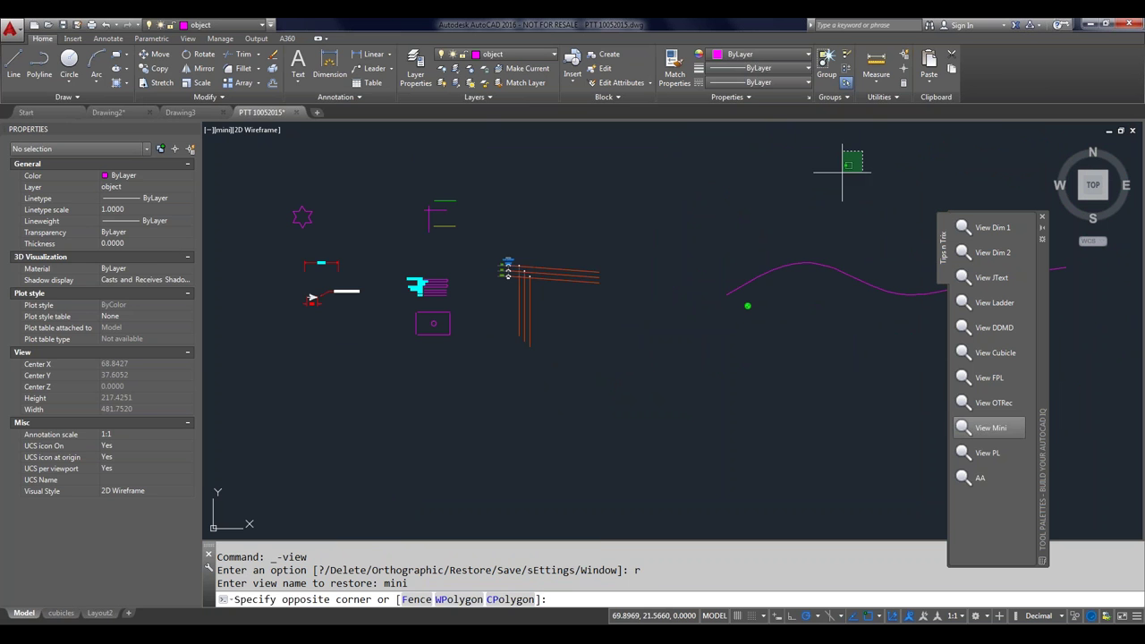
click(228, 363)
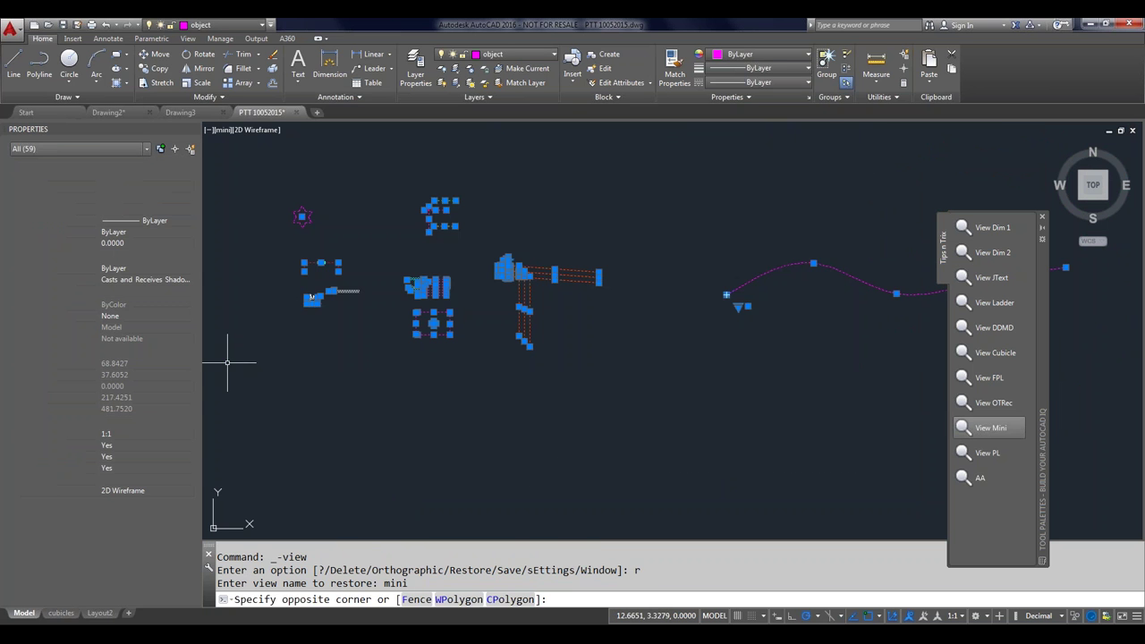
text(e)
key(Return)
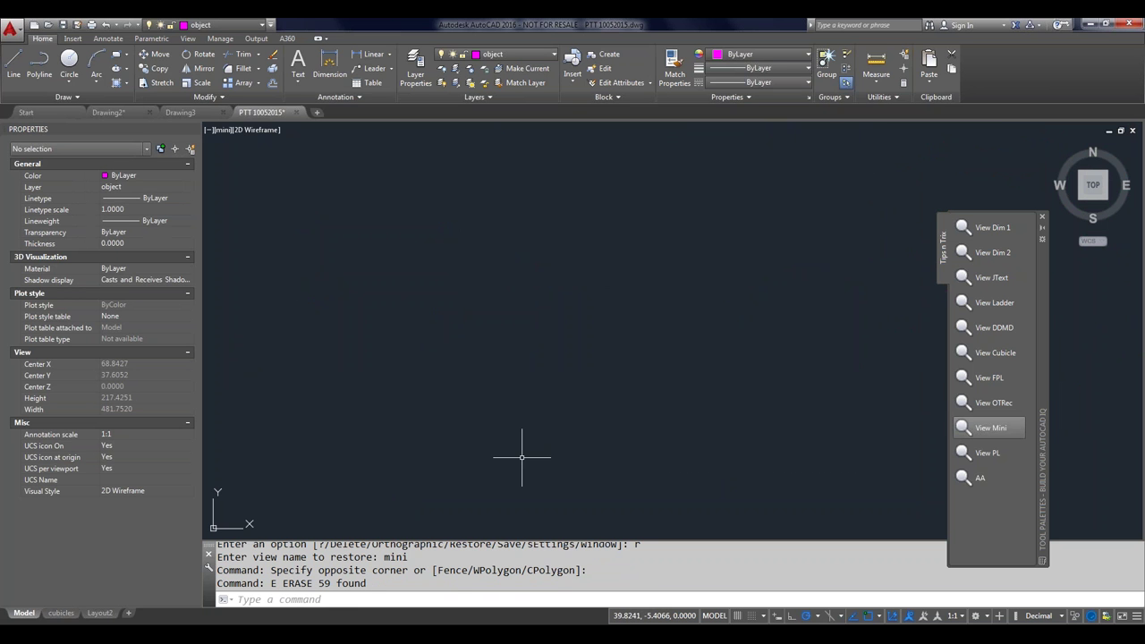
Step: Draw five separate circles with radii of about 2.1 to 3.6 units across the emptied area
text(c)
key(Return)
click(409, 327)
key(Return)
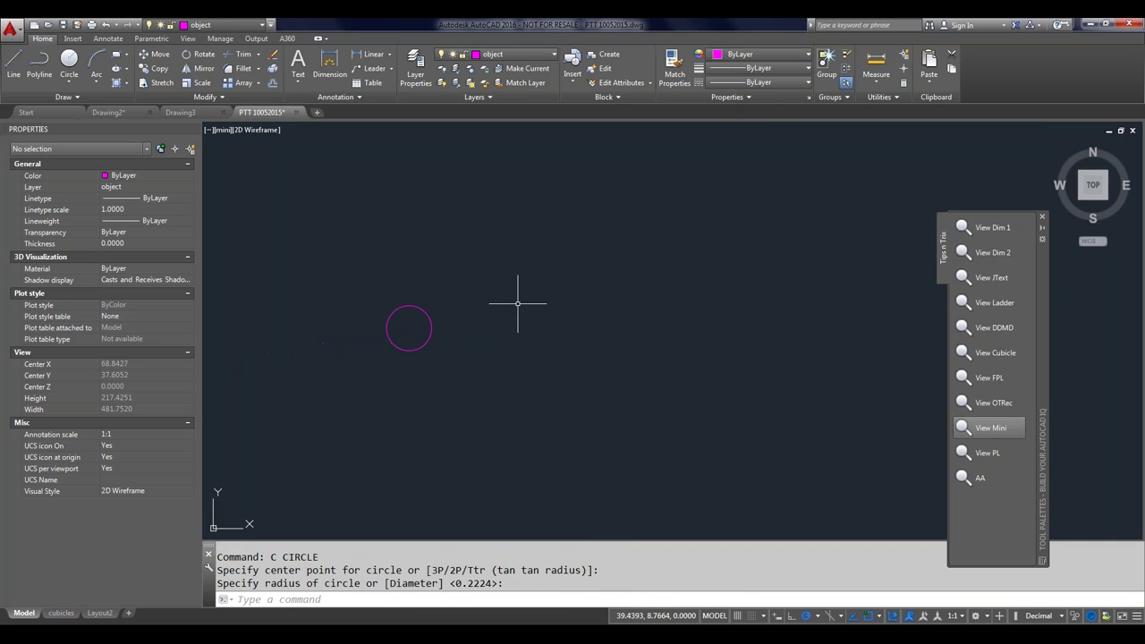
key(Return)
click(518, 304)
key(Return)
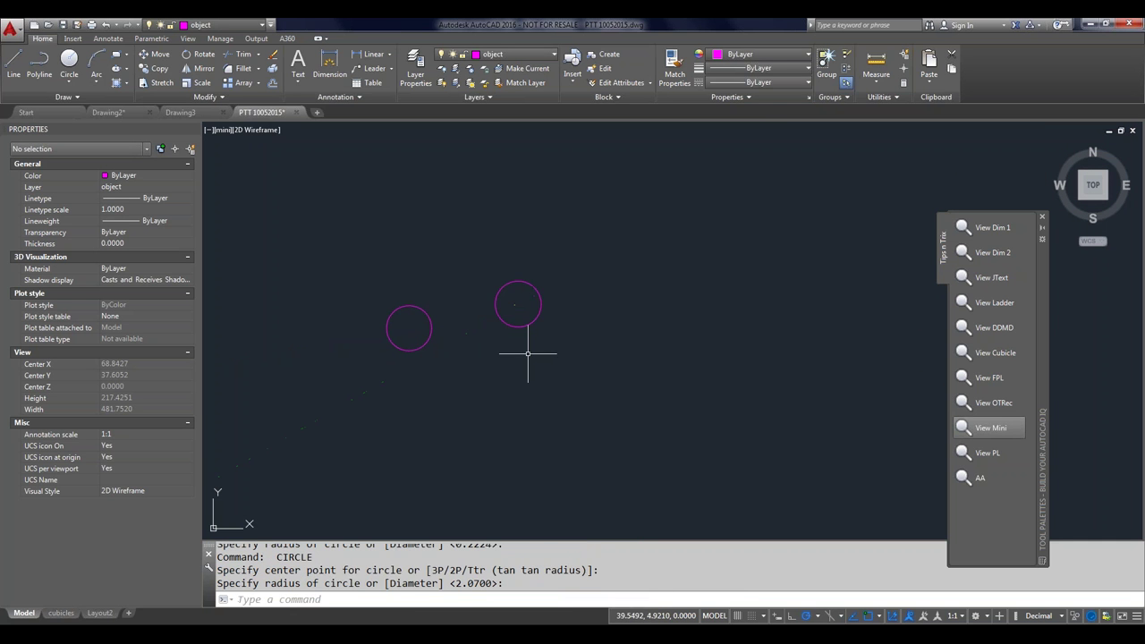
key(Return)
click(575, 388)
click(541, 388)
key(Return)
click(788, 288)
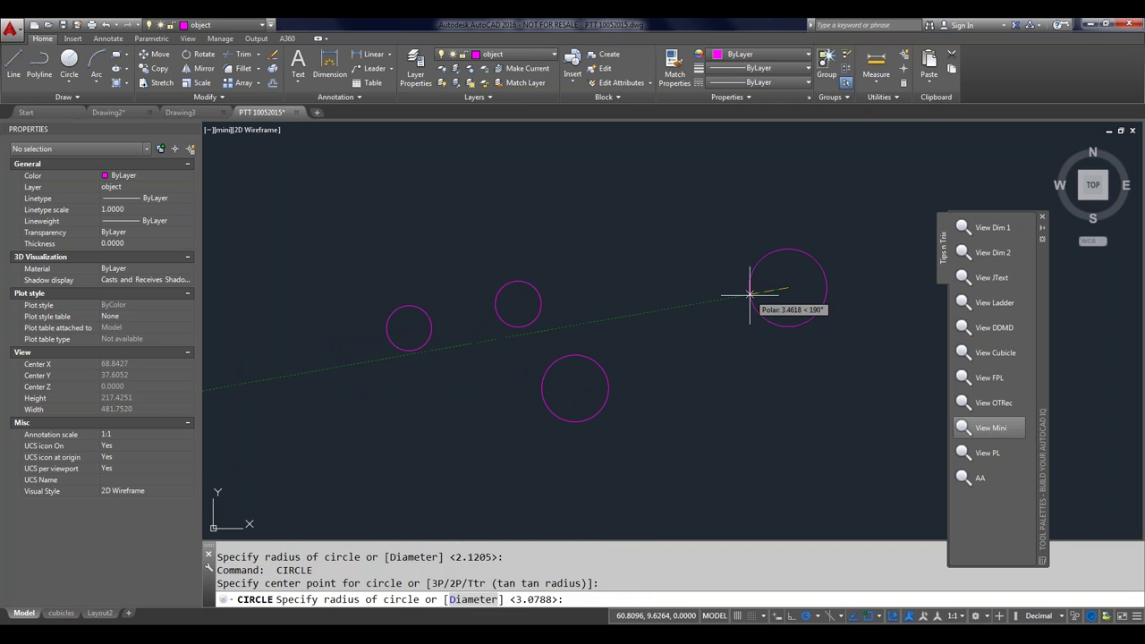
click(749, 293)
key(Return)
click(650, 256)
click(621, 282)
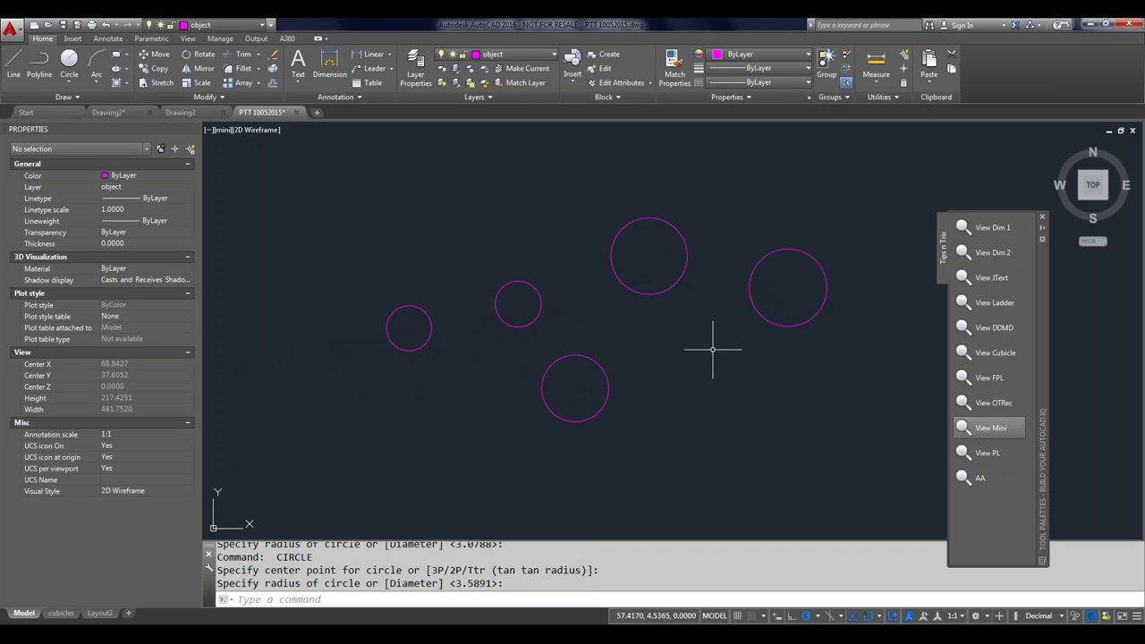
Step: Bring back the erased objects with the OOPS command while keeping the new circles
text(oo)
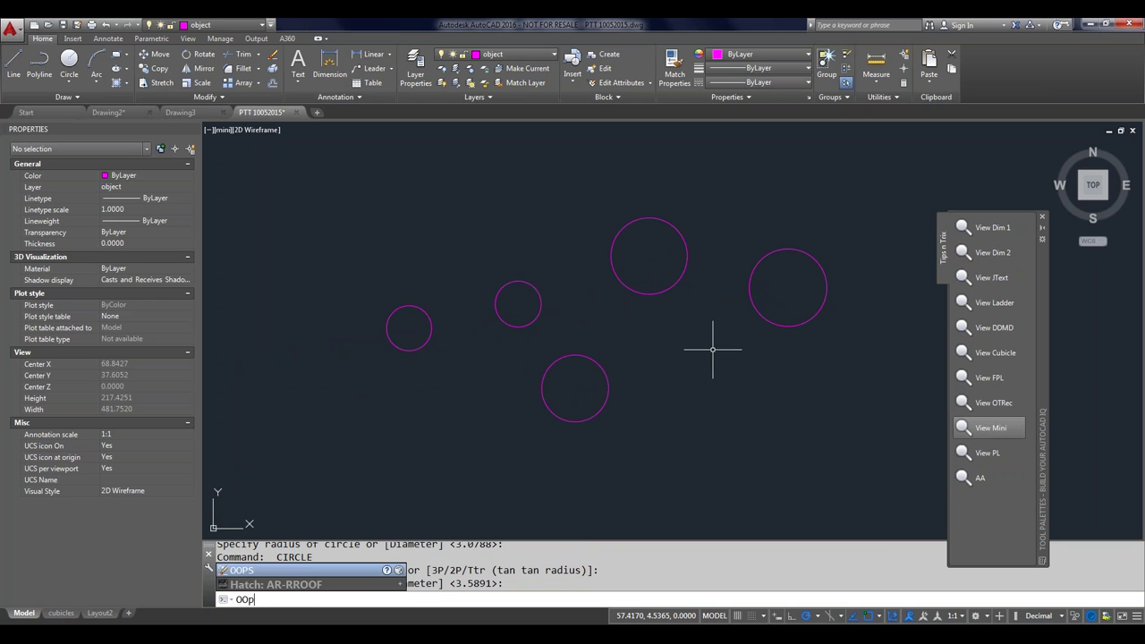
text(ps)
key(Return)
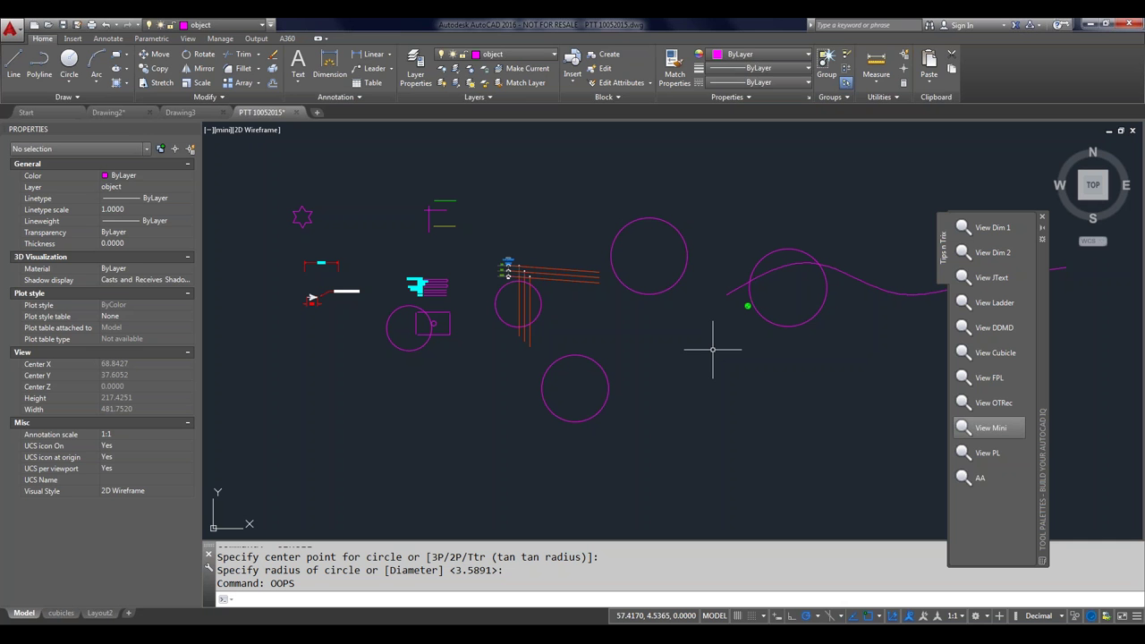
Step: Delete the five large magenta circles overlapping the restored objects
click(779, 324)
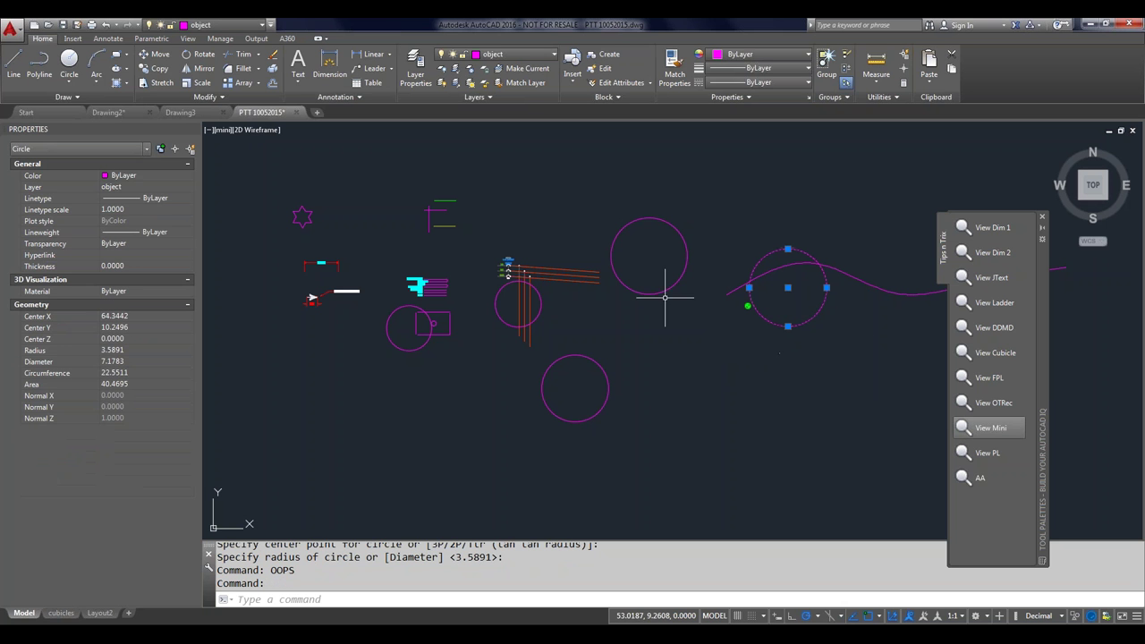
click(657, 297)
click(595, 362)
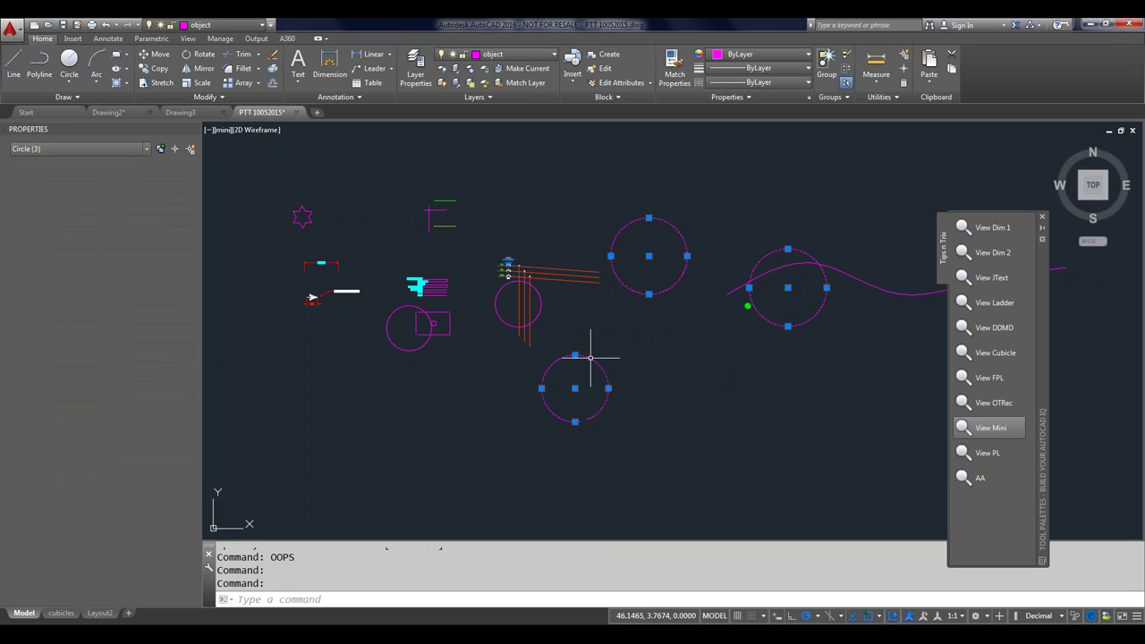
click(498, 309)
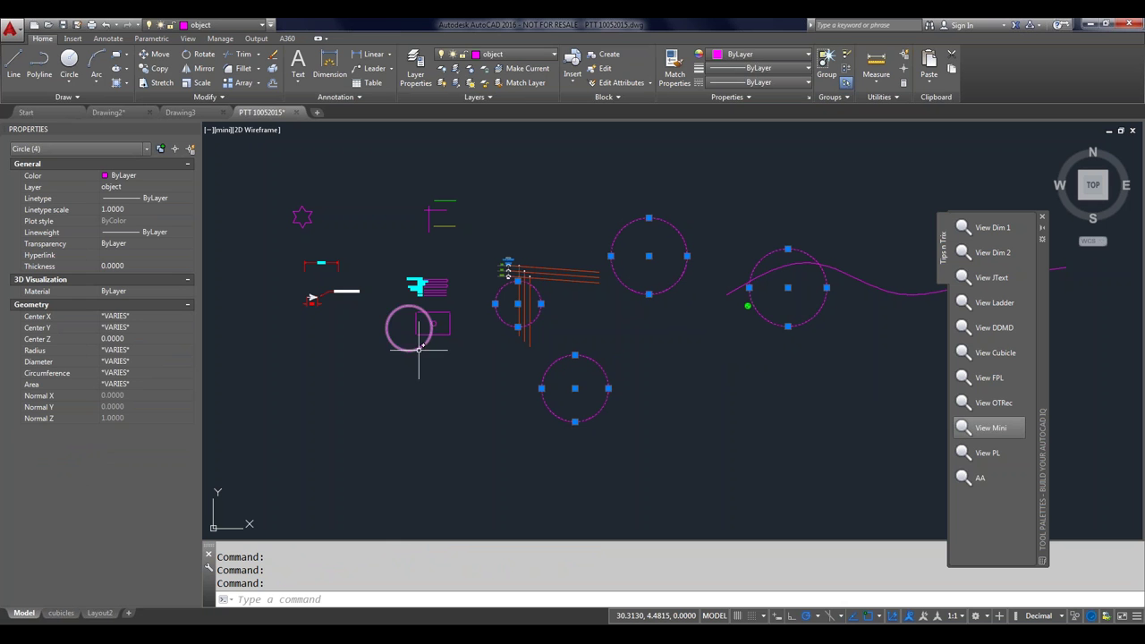
click(418, 350)
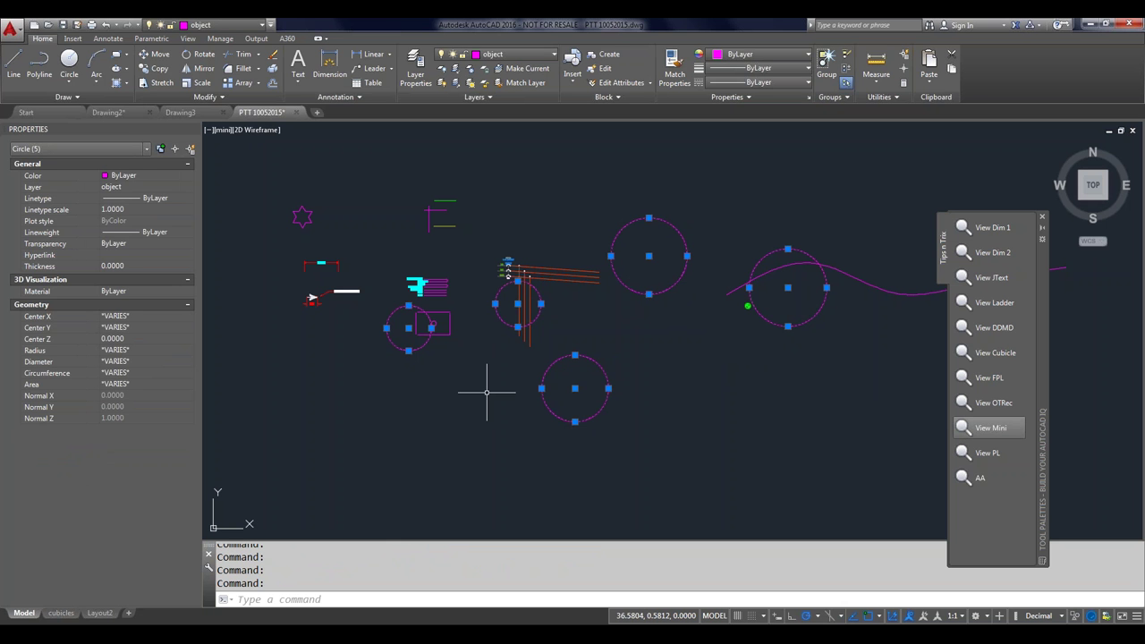
key(Delete)
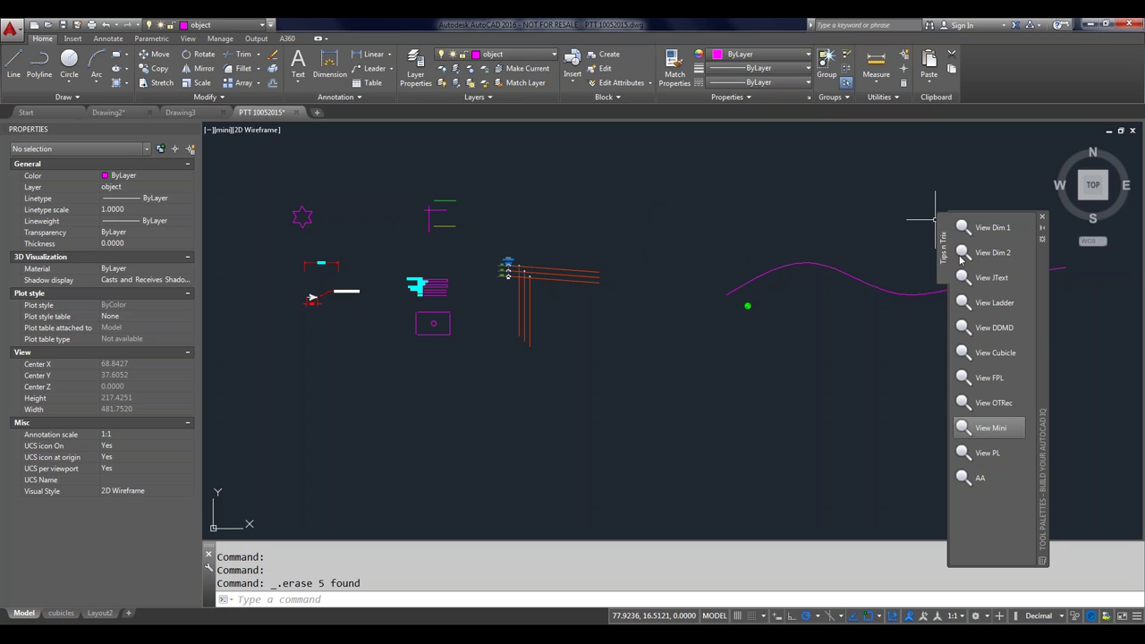
Step: Restore the Ladder view and move the floating tool palette clear of the wire lines' far ends
click(992, 304)
click(992, 305)
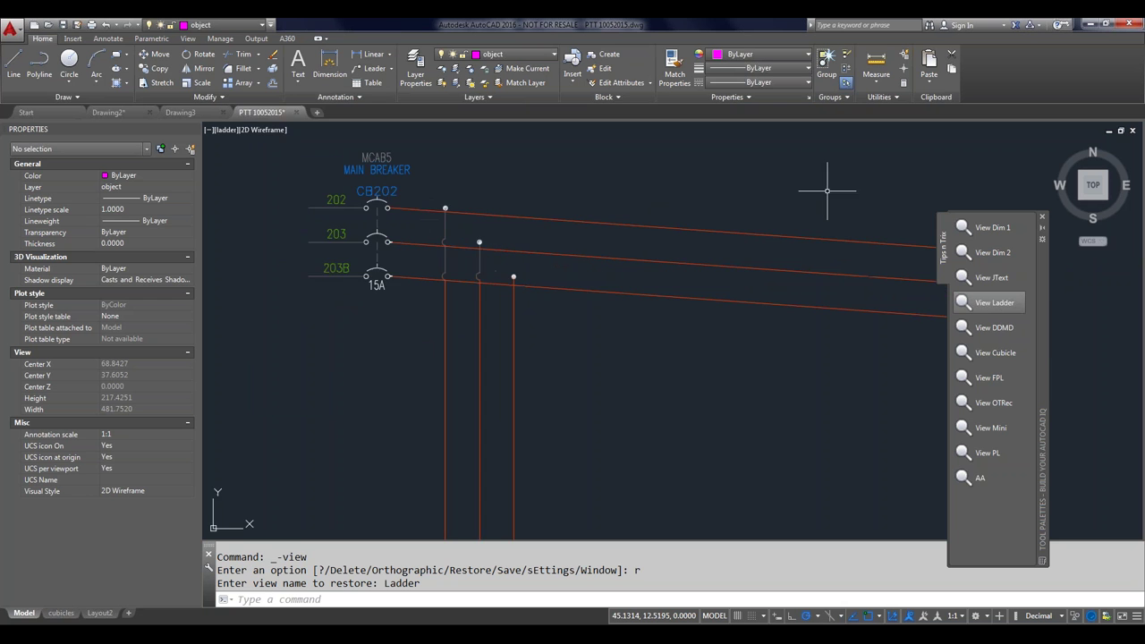
middle_drag(826, 187, 792, 192)
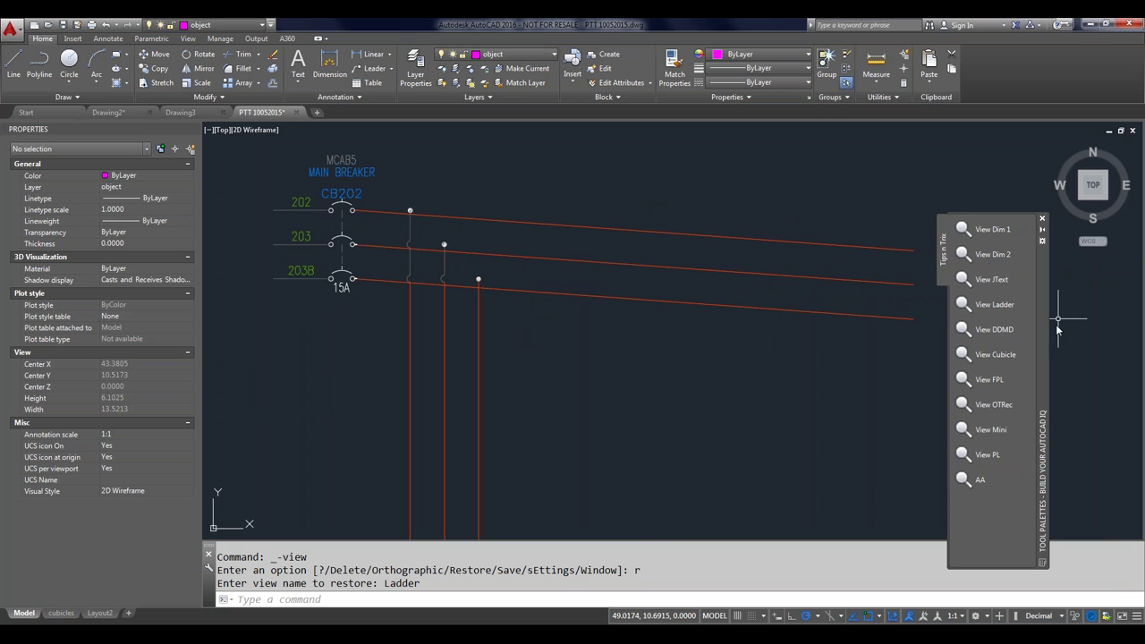
drag(1054, 328, 1125, 352)
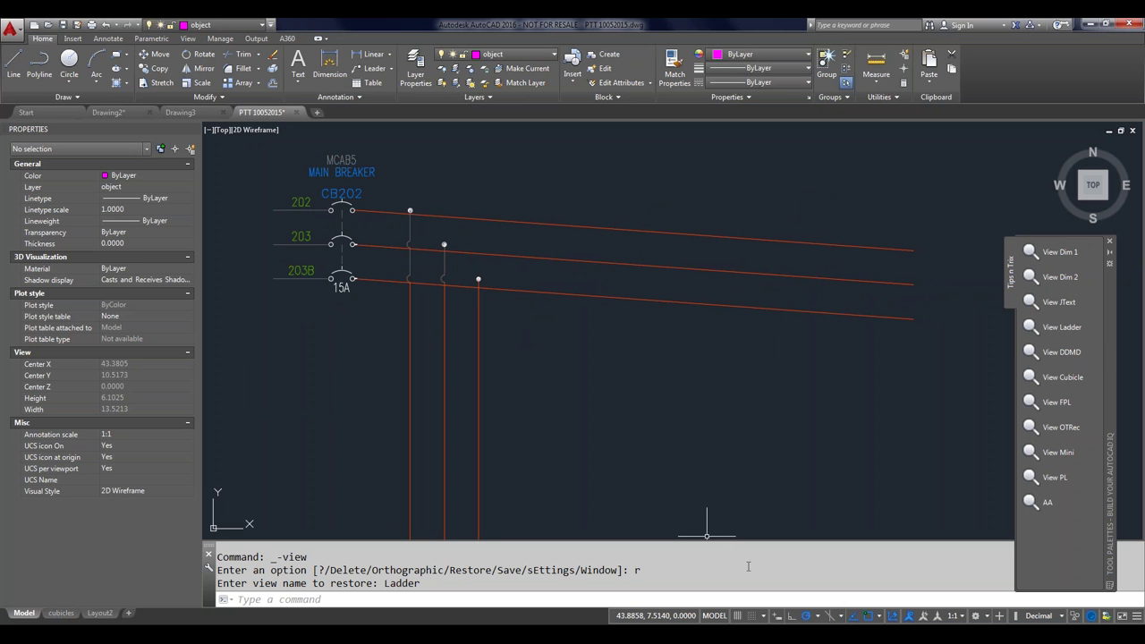
Step: Turn on Ortho mode and try out a horizontal line beneath the slanted wires without placing it
key(F8)
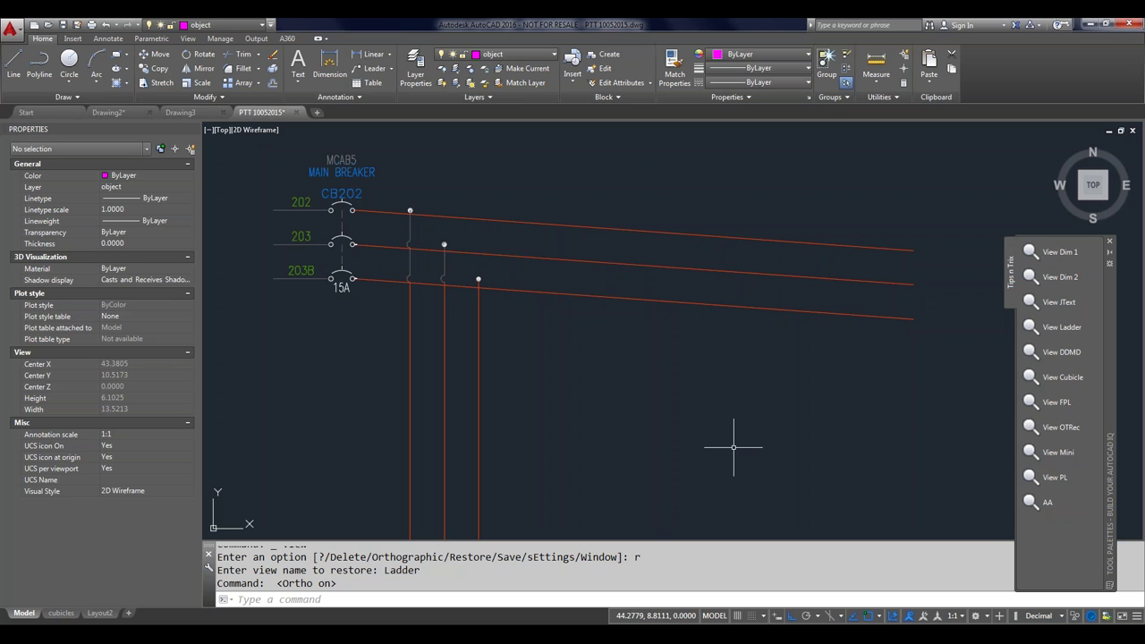
text(L)
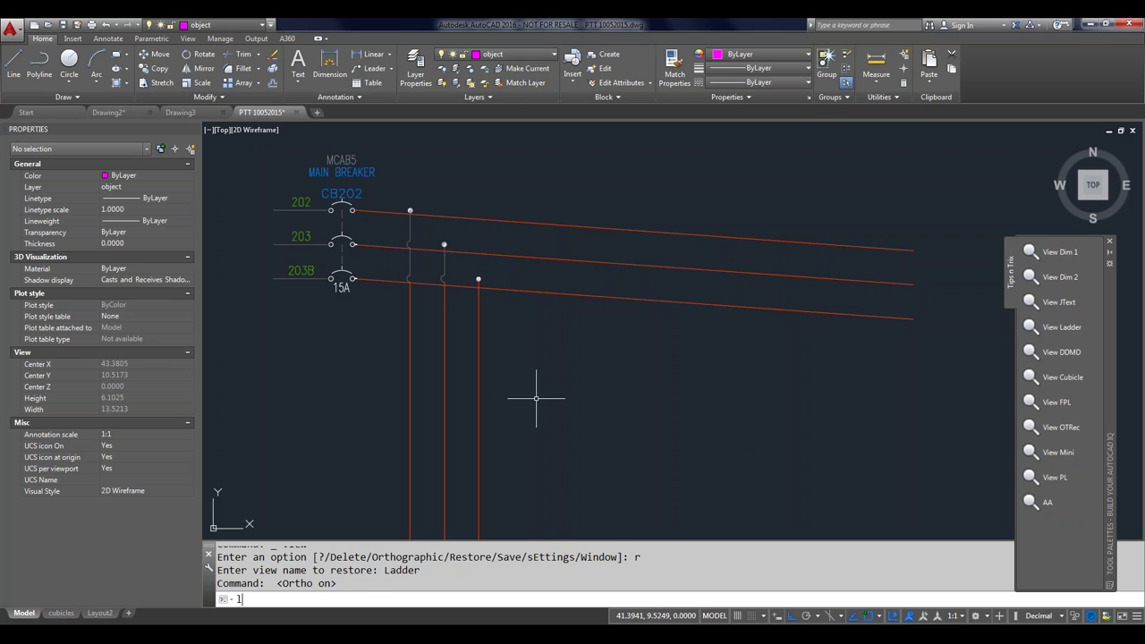
key(Return)
click(537, 399)
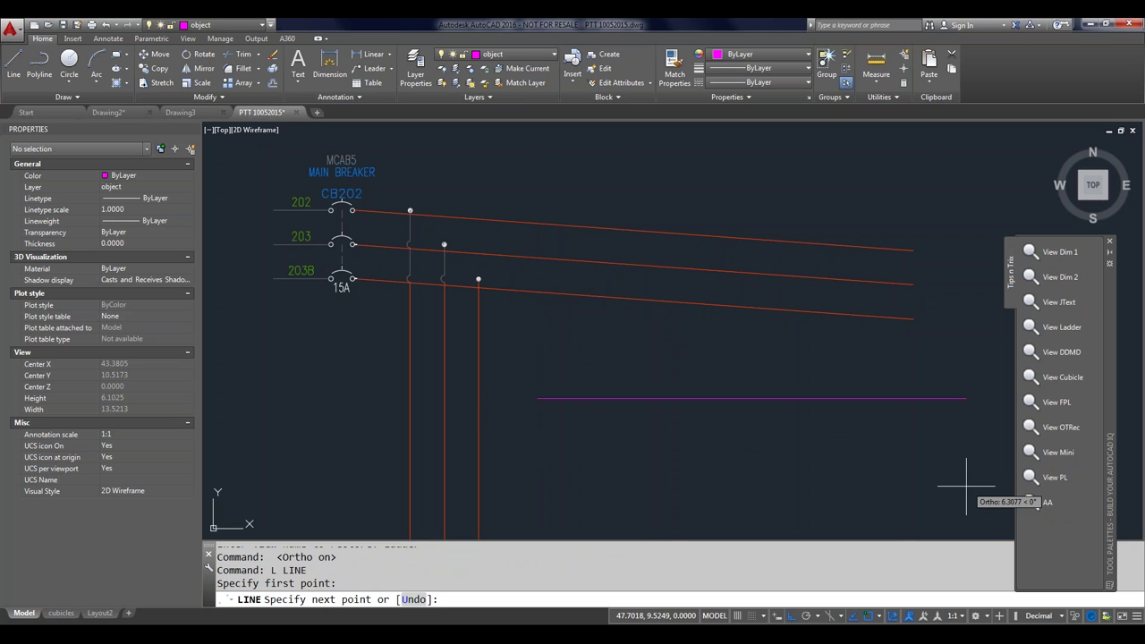
key(Escape)
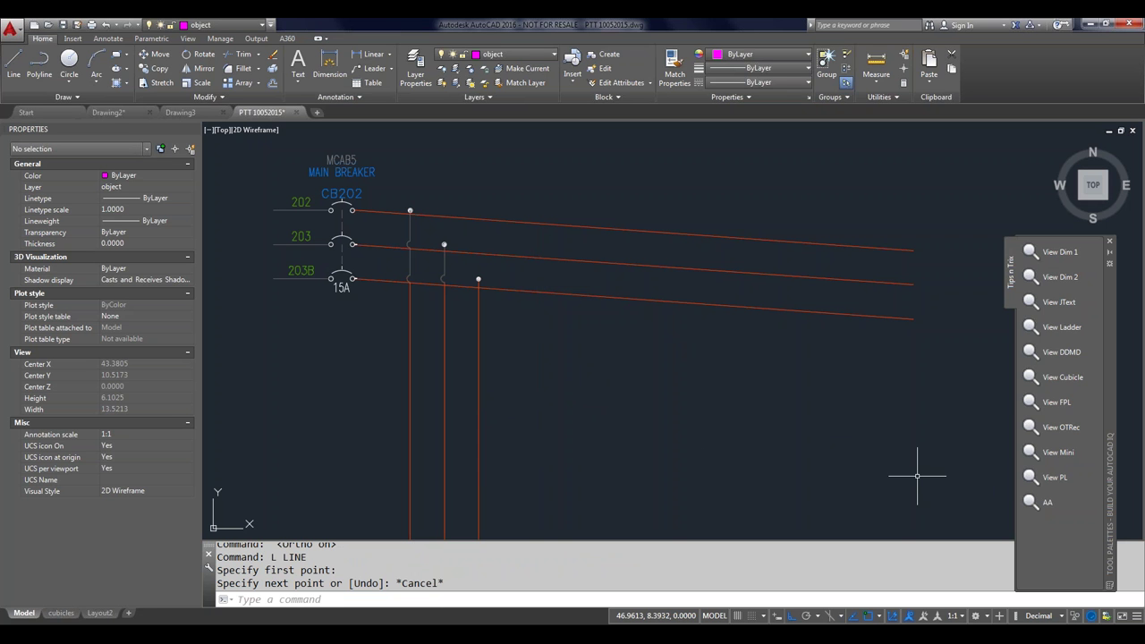
Step: Straighten the three slanted wire lines from the main breaker with CHANGE, using a change point just beyond their far ends
text(change)
key(Return)
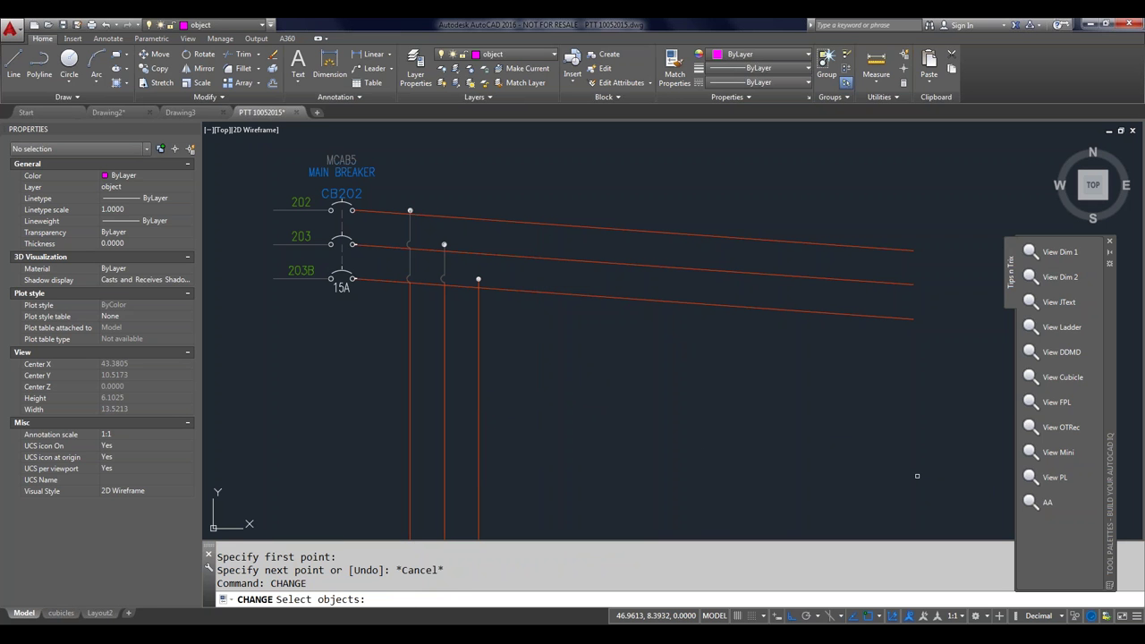
click(921, 204)
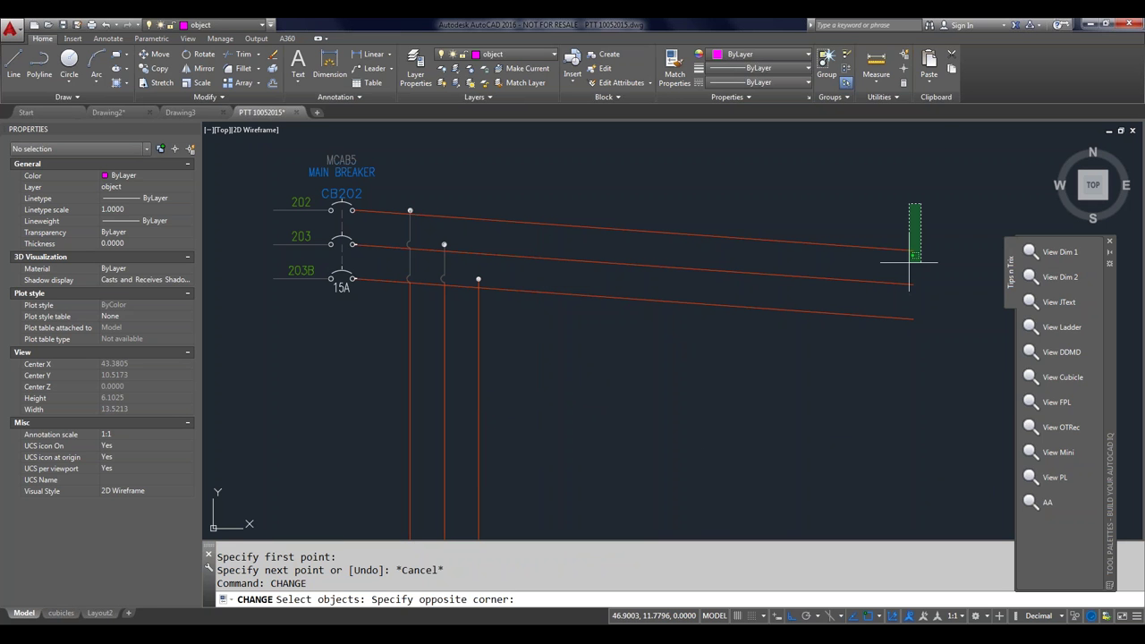
click(889, 363)
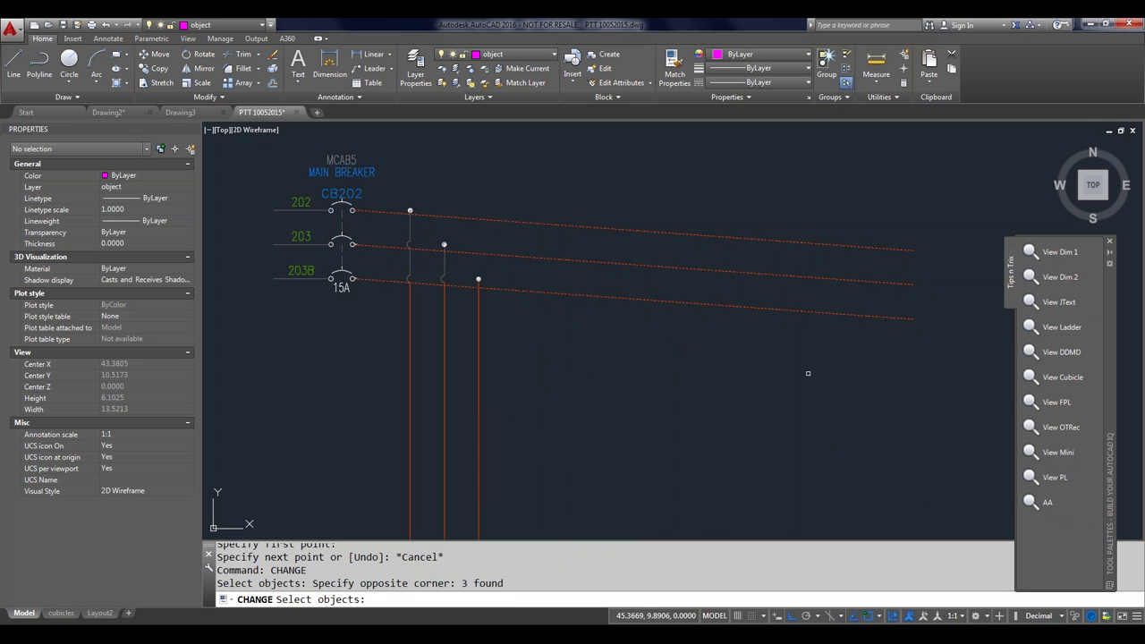
key(Return)
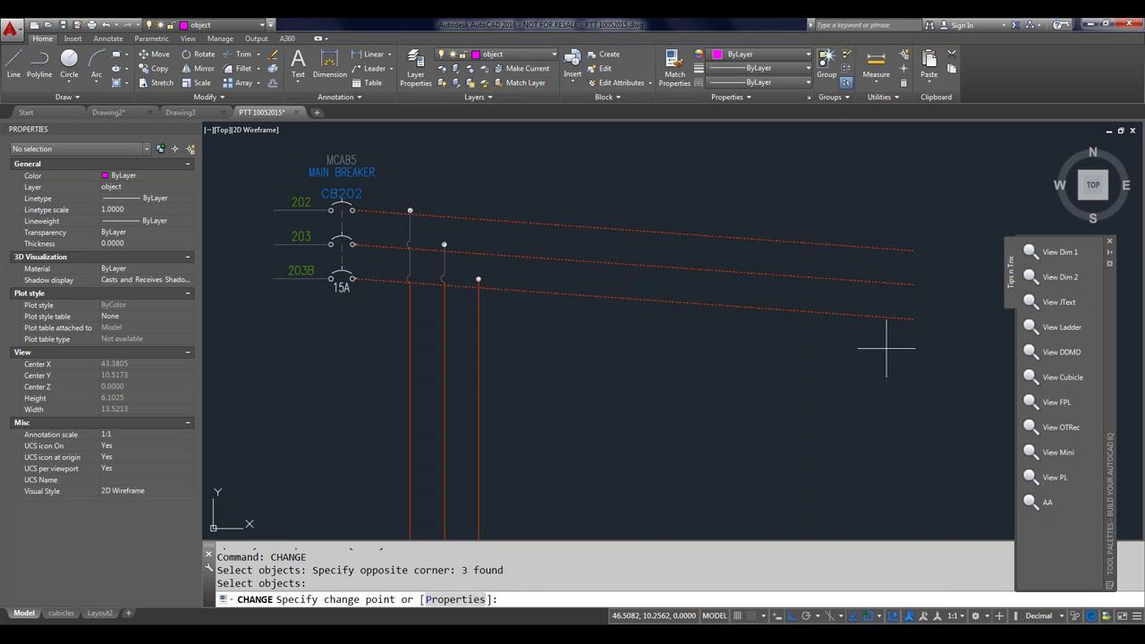
click(947, 249)
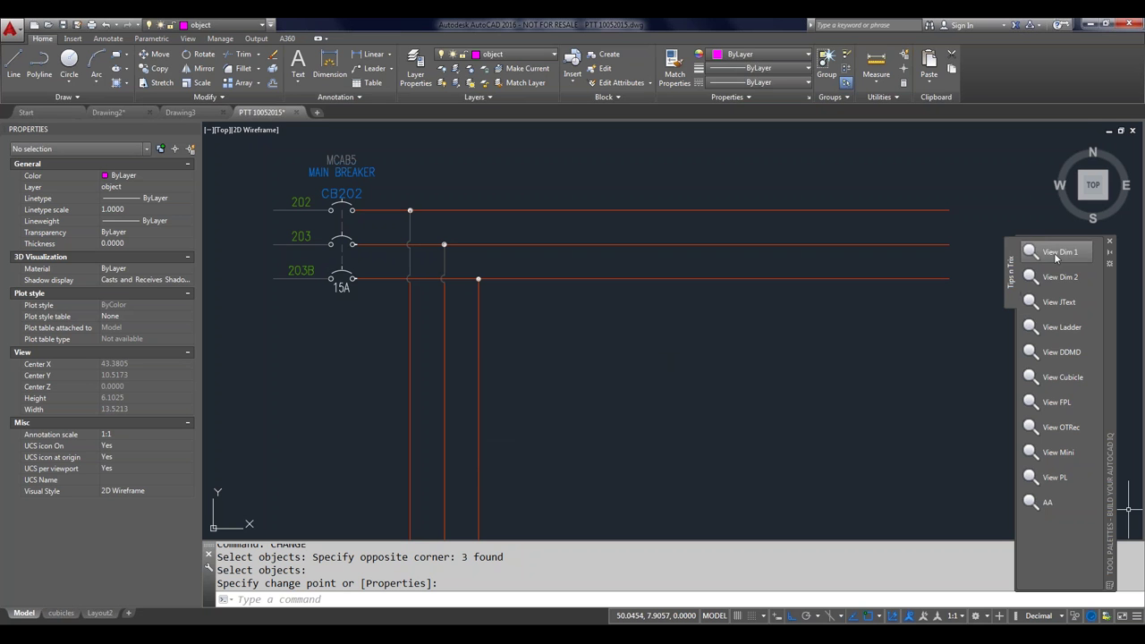
Step: Create a new tool palette named Project1
right_click(1047, 548)
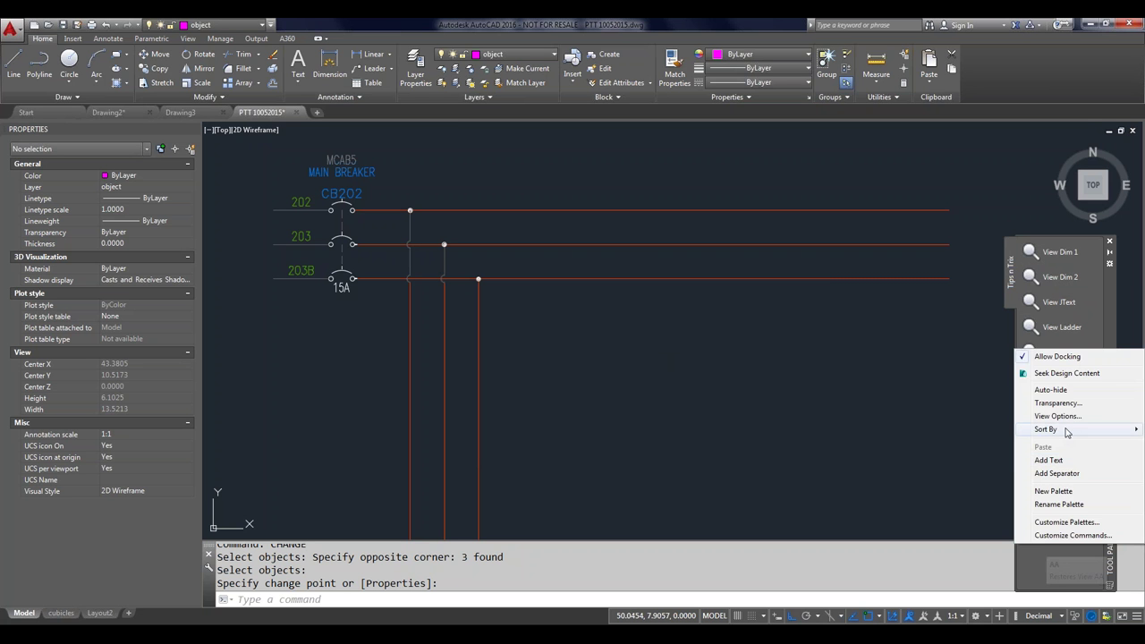
click(1057, 491)
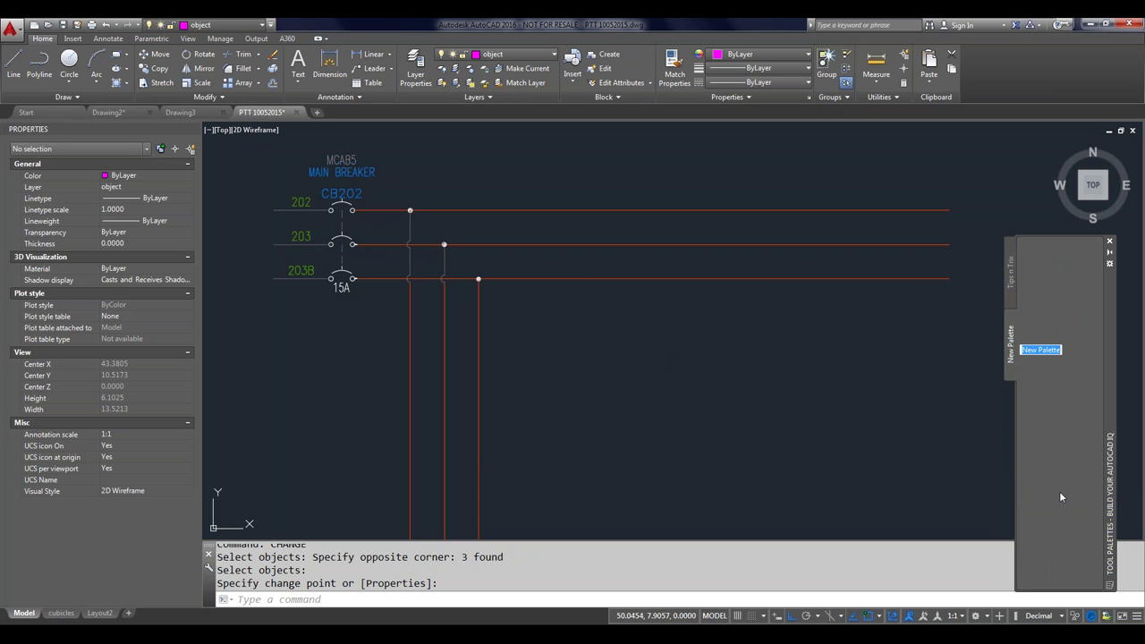
text(Project1)
key(Return)
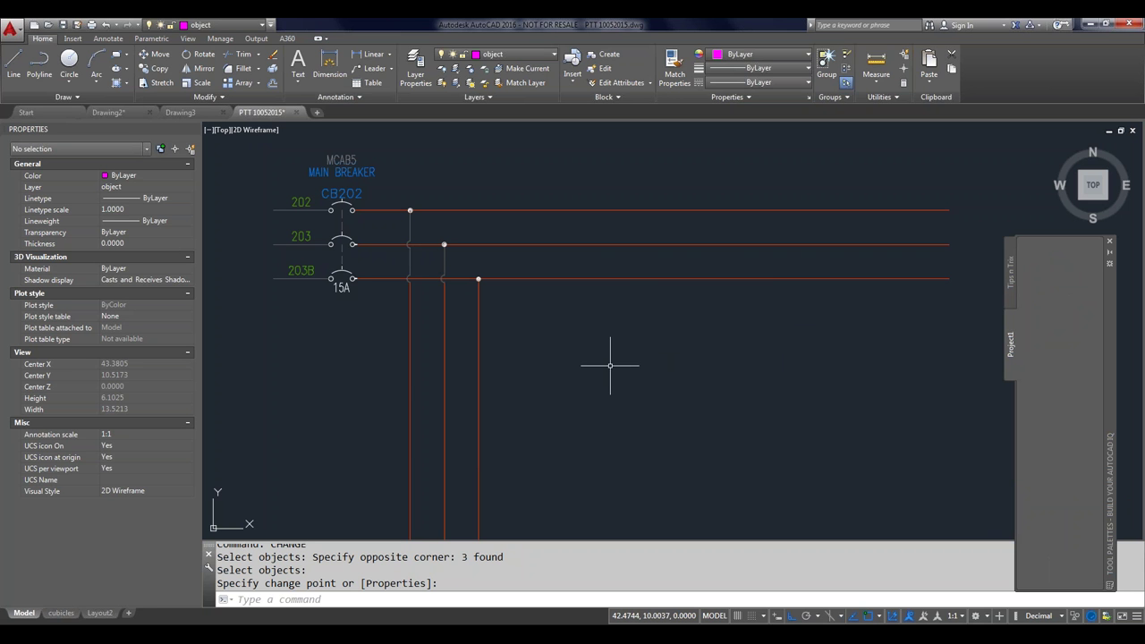
Step: Restore the Cubicle view using the view tools of the Tips n Trix palette
click(1012, 261)
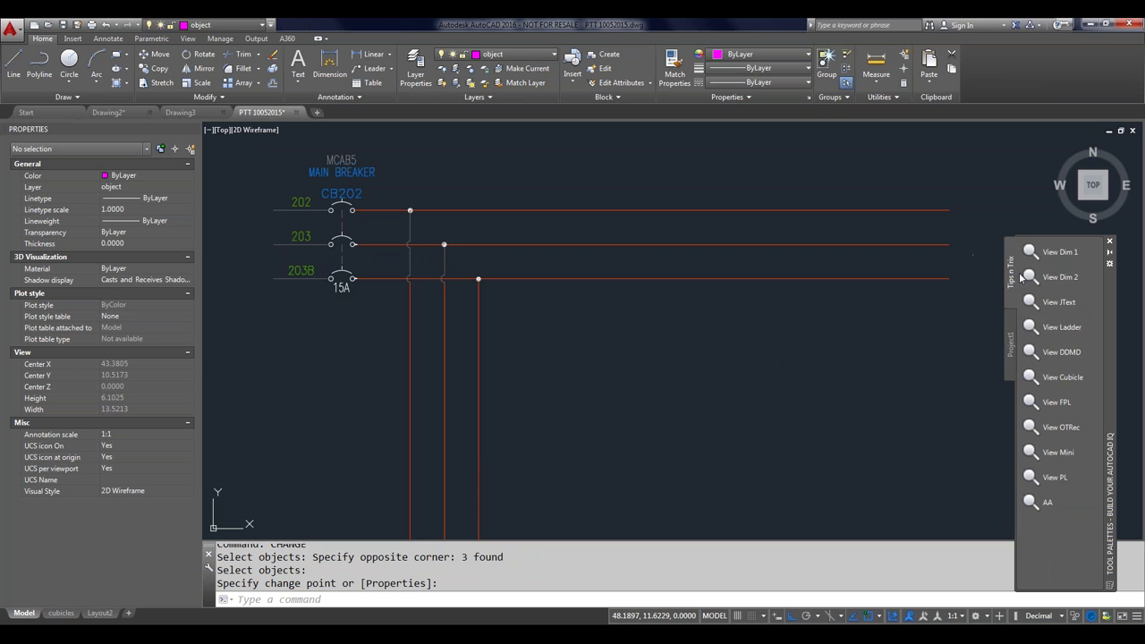
click(1062, 377)
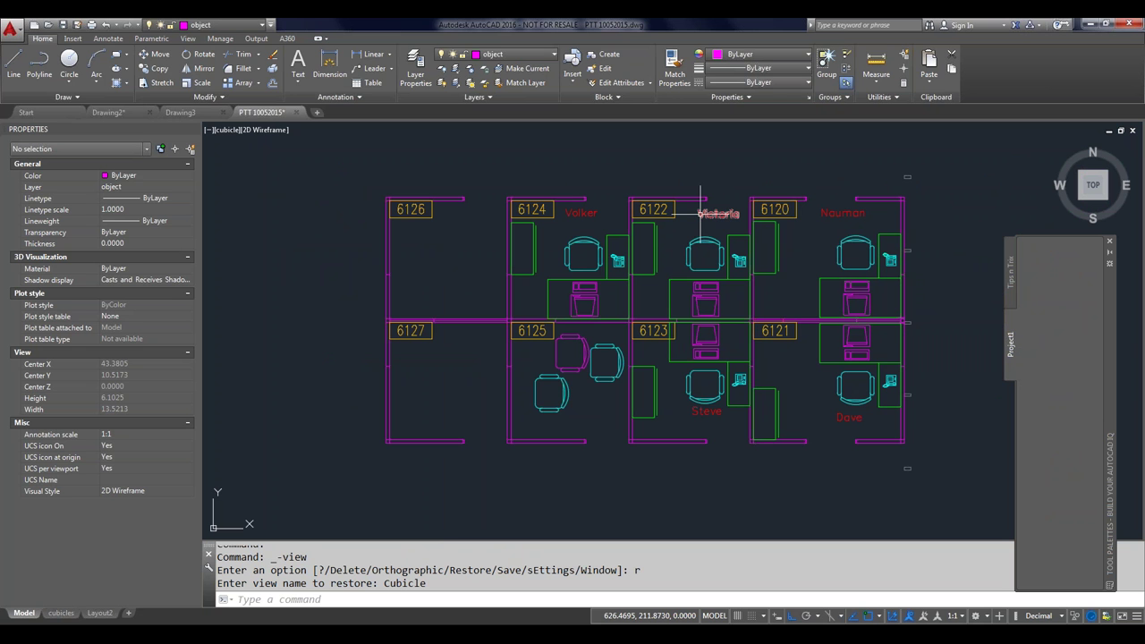
Step: Add the chair block from cubicle 6124 to the Project1 tool palette
mouse_move(700, 213)
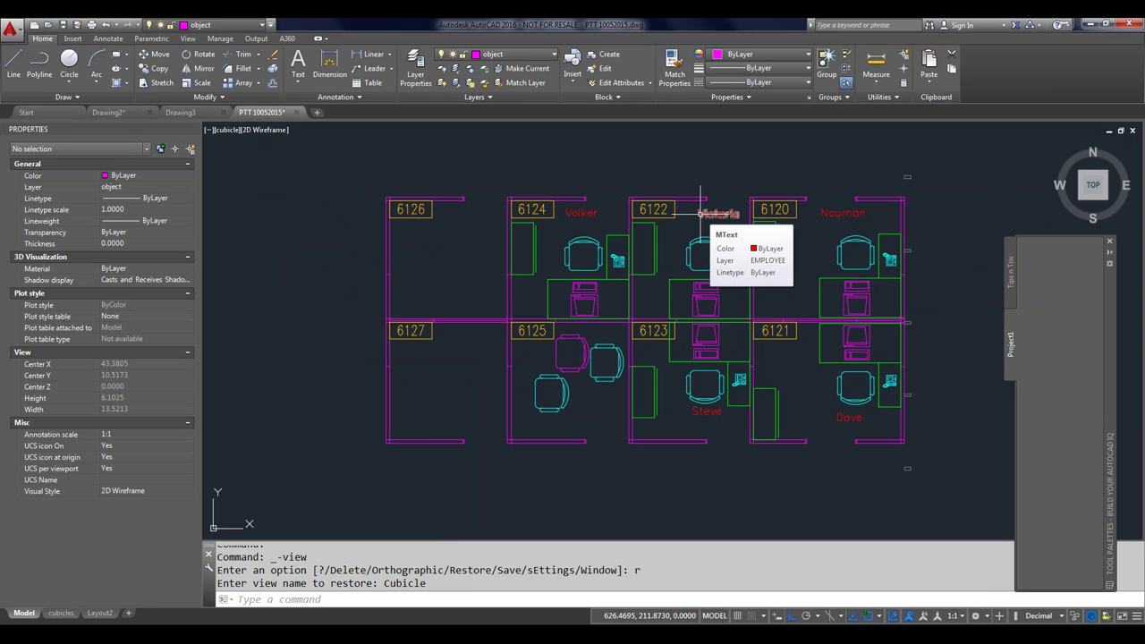
click(583, 240)
key(Escape)
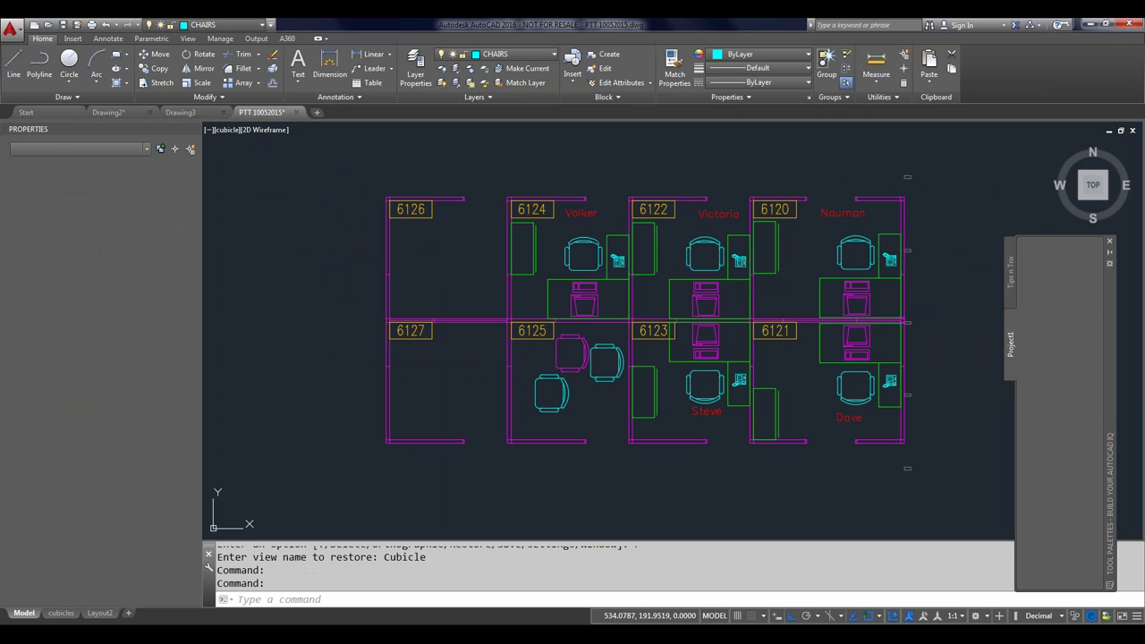
click(589, 251)
drag(594, 254, 1075, 333)
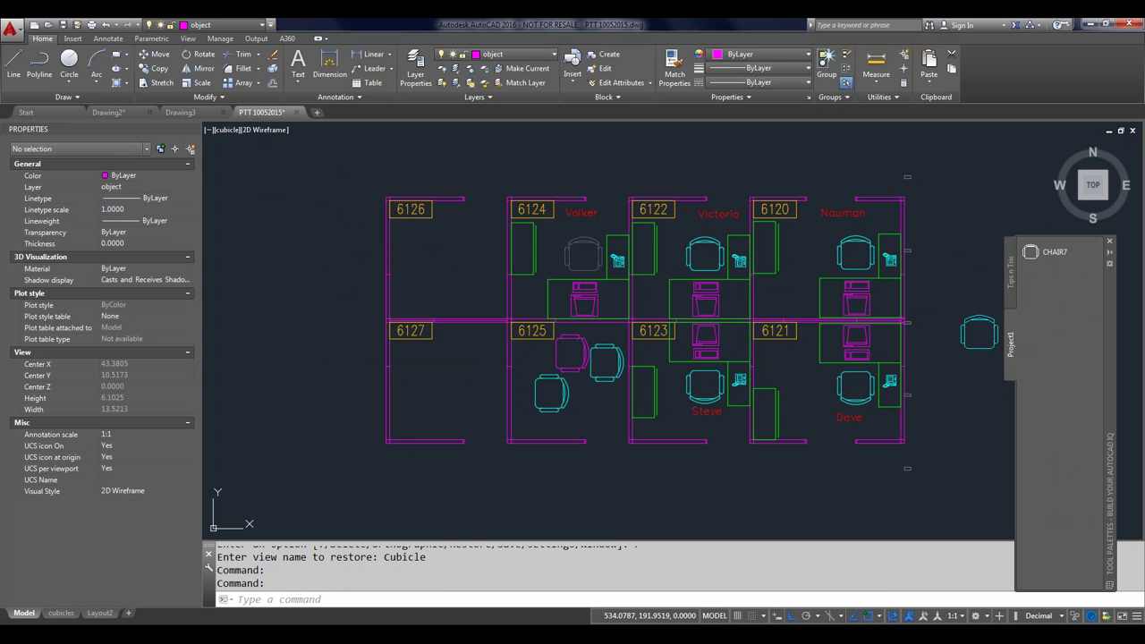
Step: Examine the CHAIR7 tool's insertion and general properties, including its color choices, and leave without changes
right_click(1048, 254)
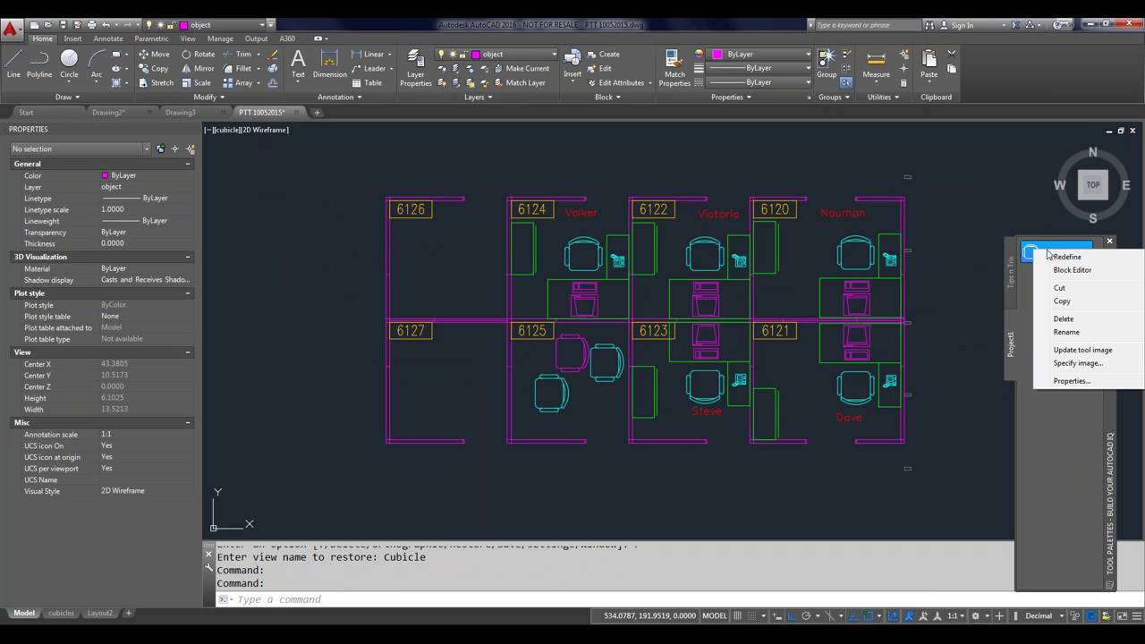
click(1077, 381)
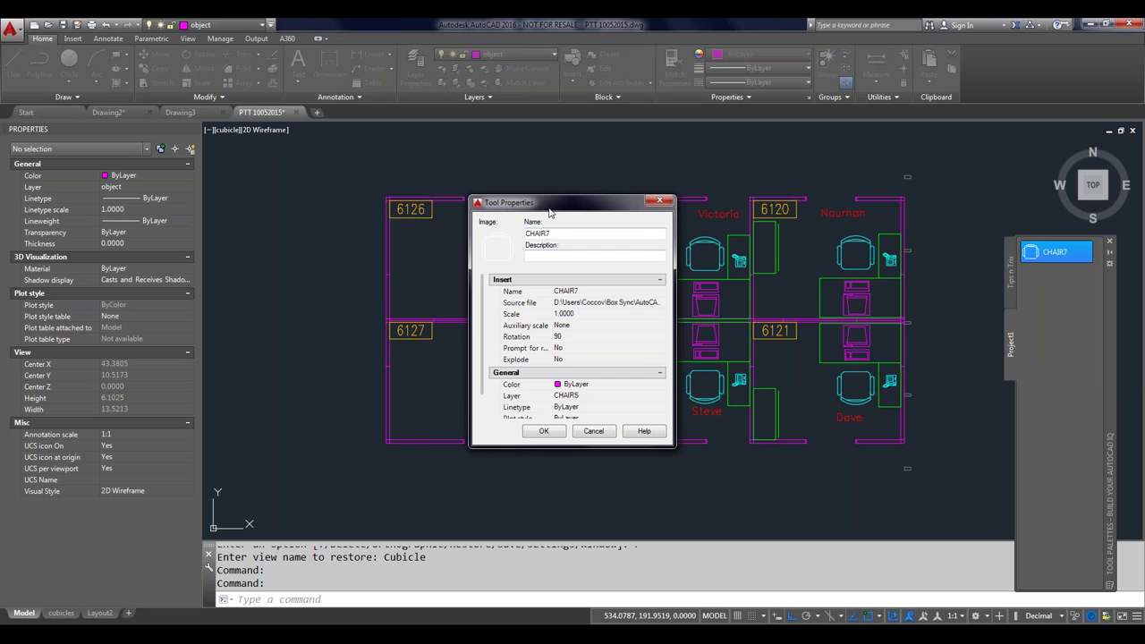
drag(547, 208, 747, 267)
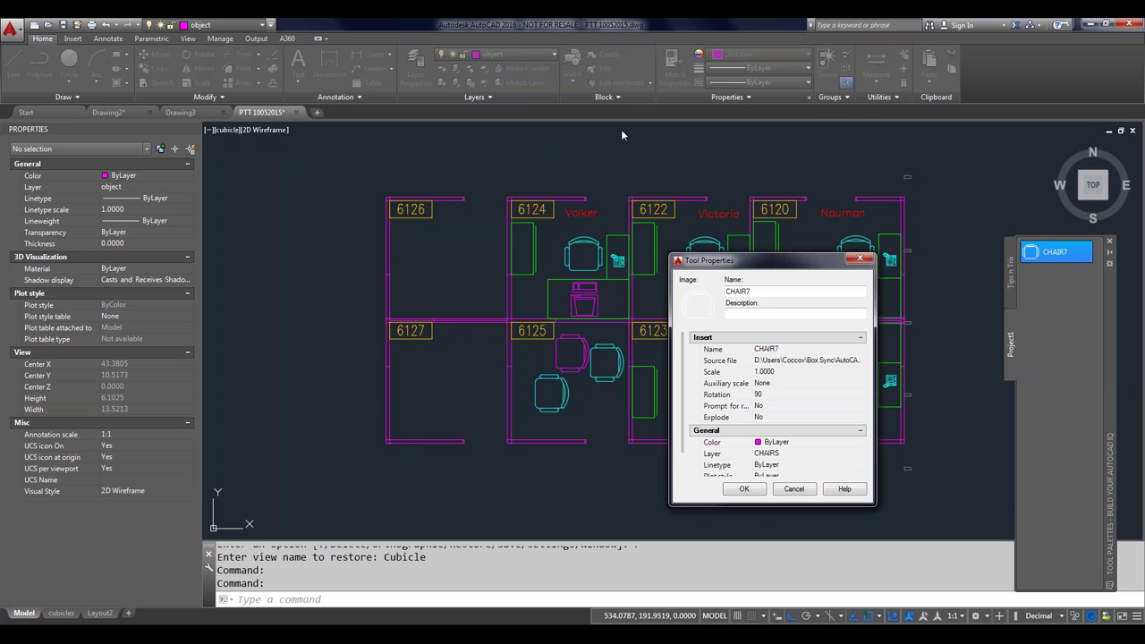
click(801, 445)
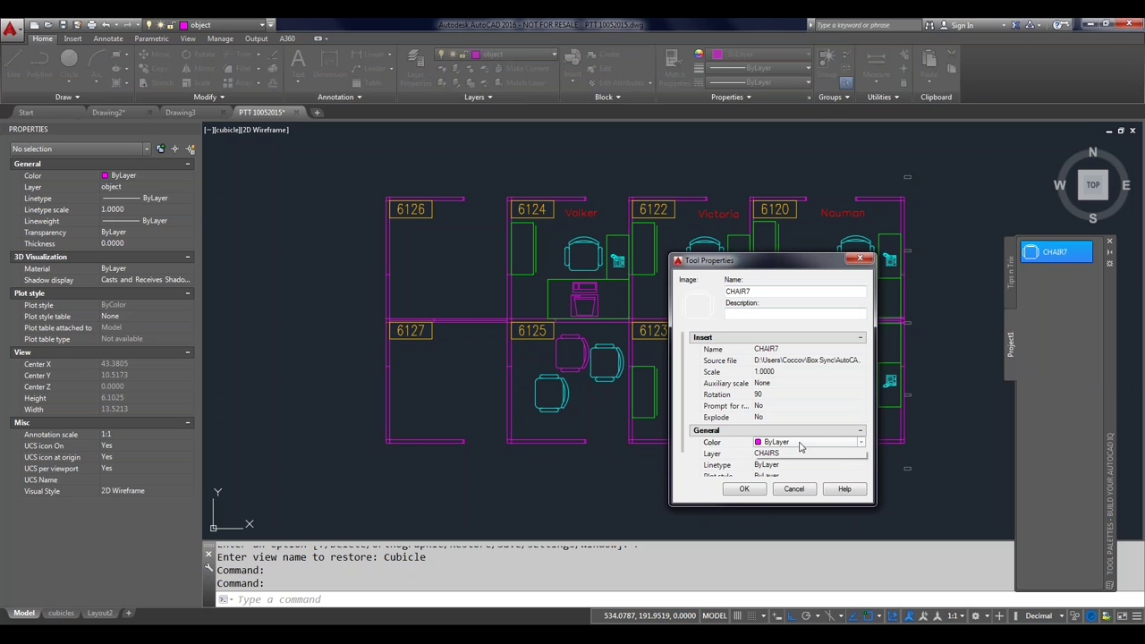
click(800, 444)
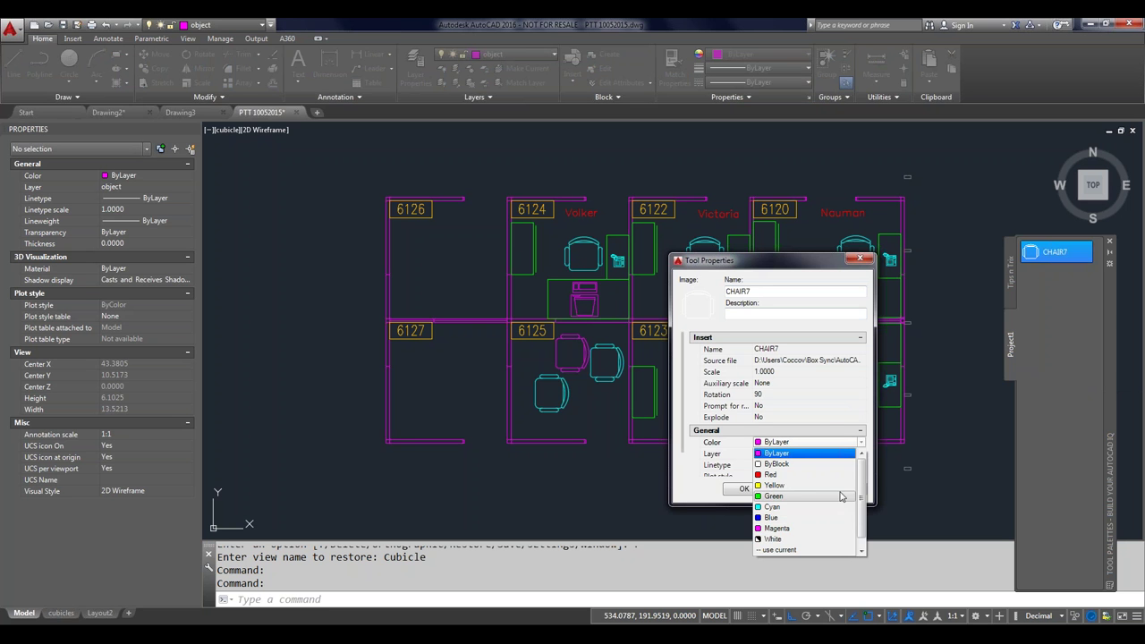
click(821, 411)
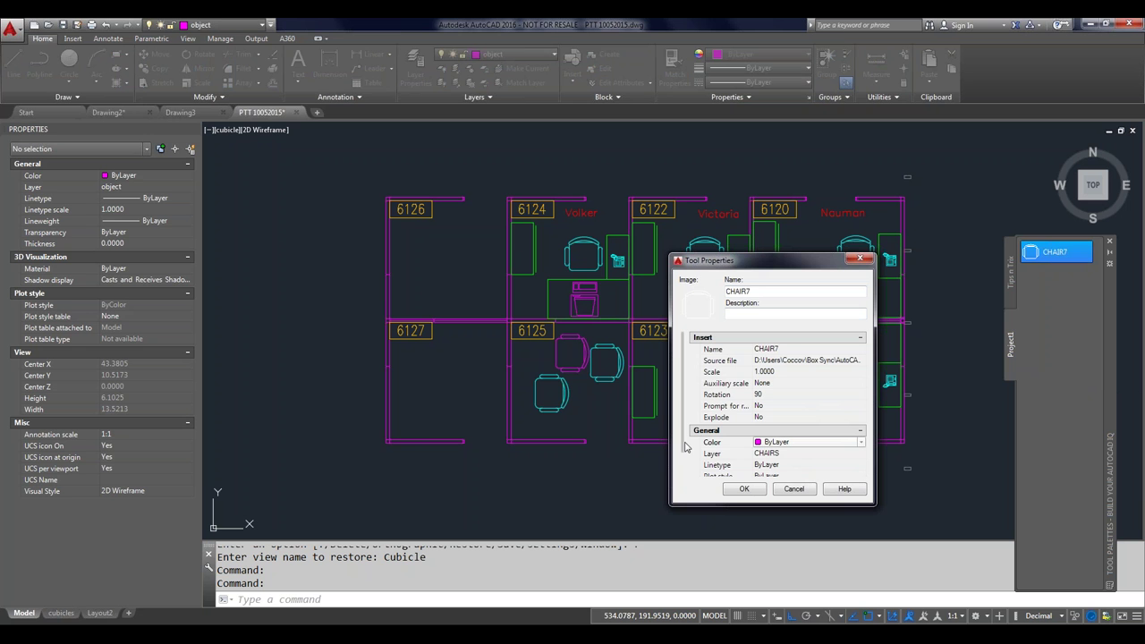
scroll(685, 464, down, 1)
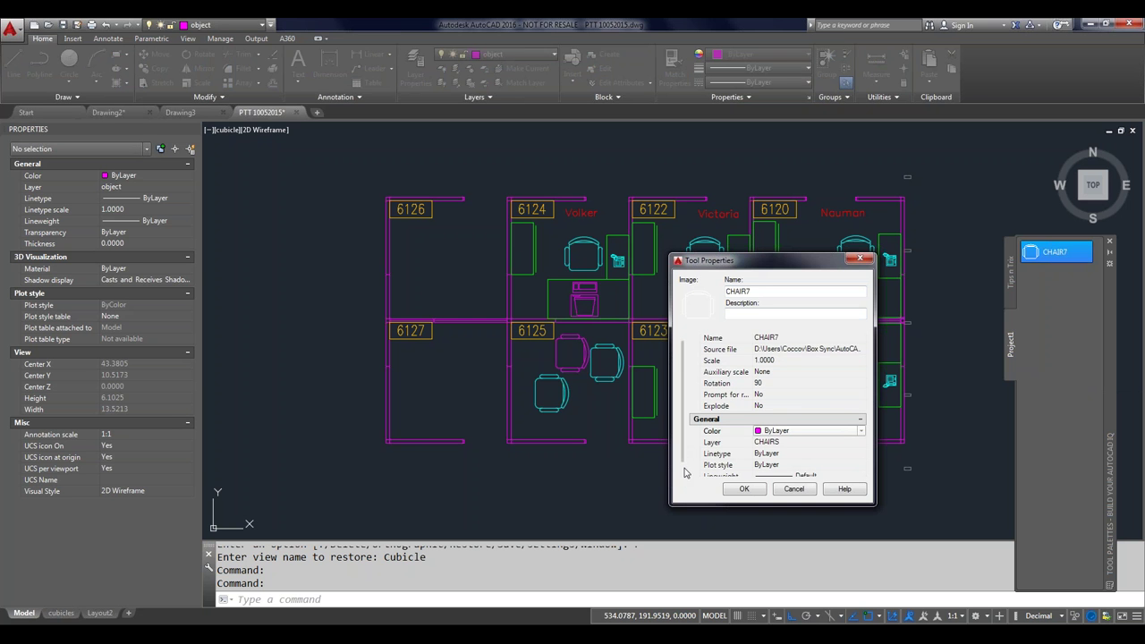
scroll(685, 478, down, 1)
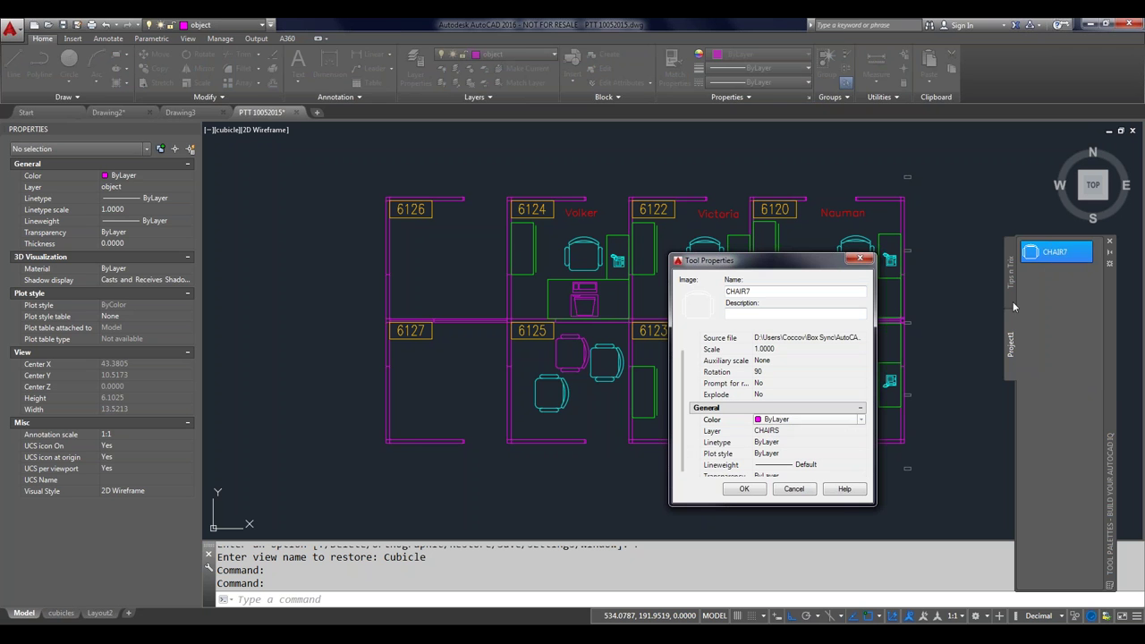
click(795, 490)
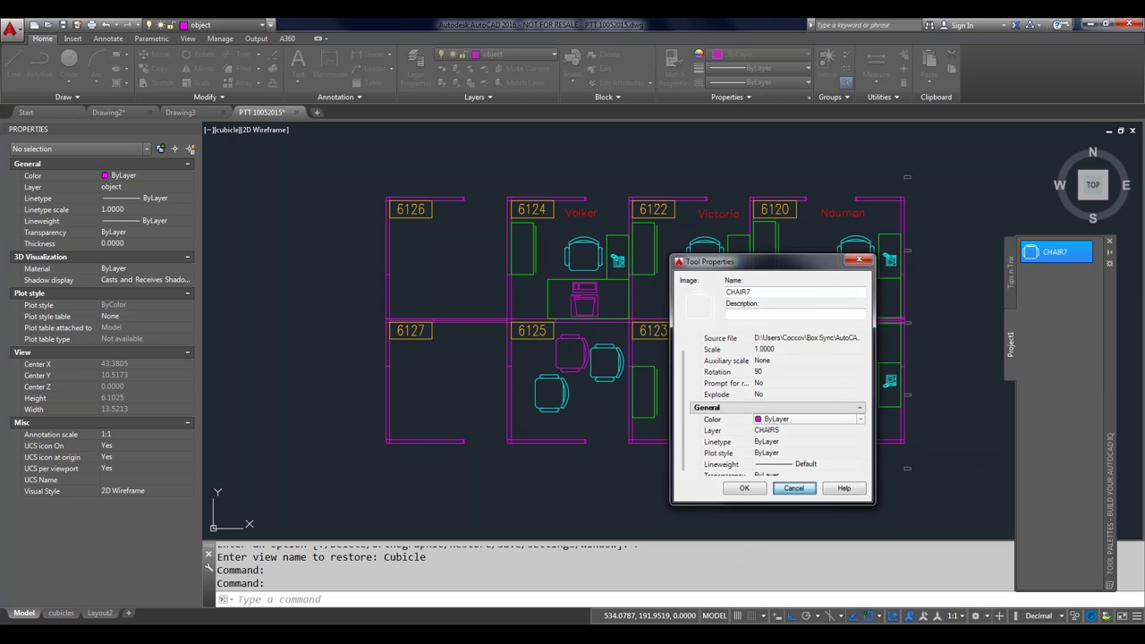
Step: Add the outer wall polyline of cubicle 6127 to the palette, naming the tool Cubicle Wall with the description Project 1 Standard Cubicle
click(390, 412)
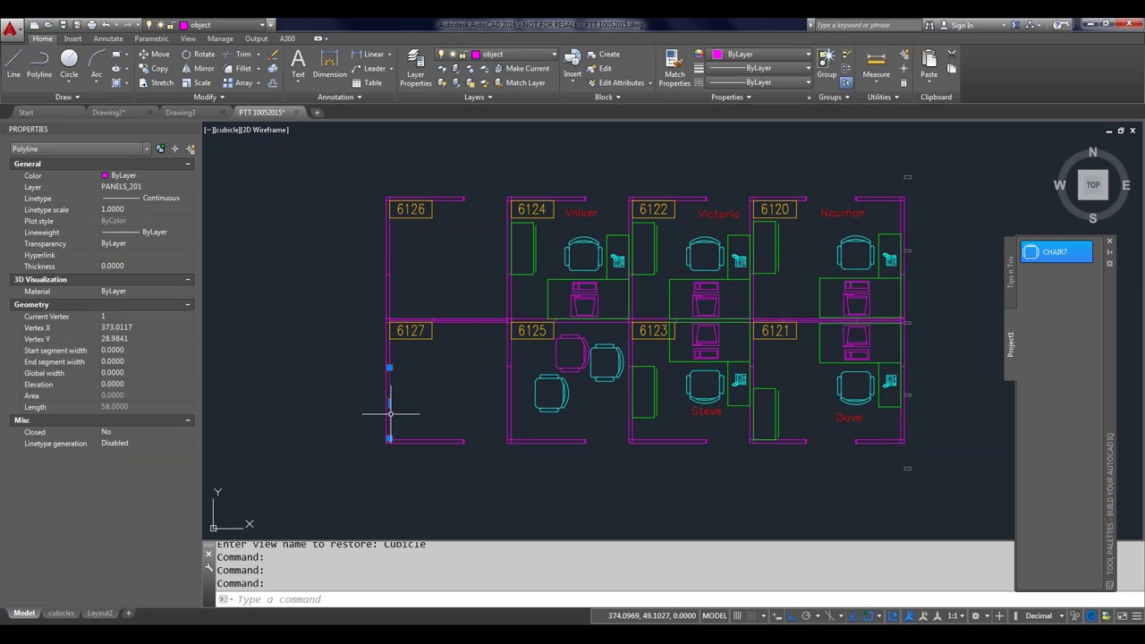
mouse_move(390, 410)
mouse_down()
mouse_move(780, 473)
mouse_move(1091, 405)
mouse_move(1048, 436)
mouse_move(1055, 379)
mouse_up()
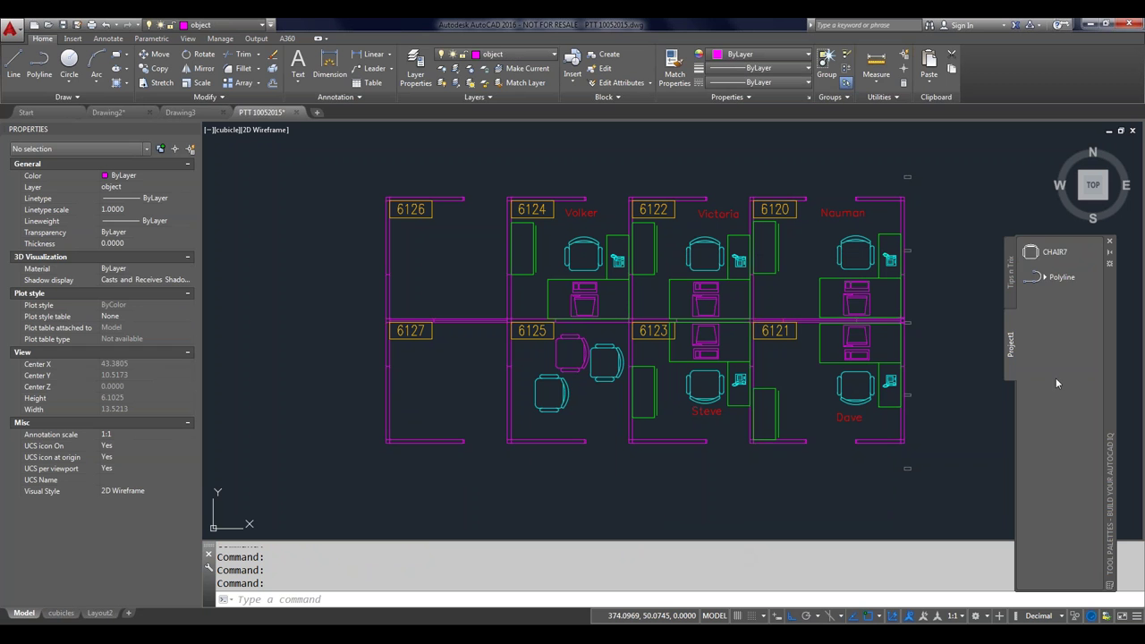
right_click(1066, 281)
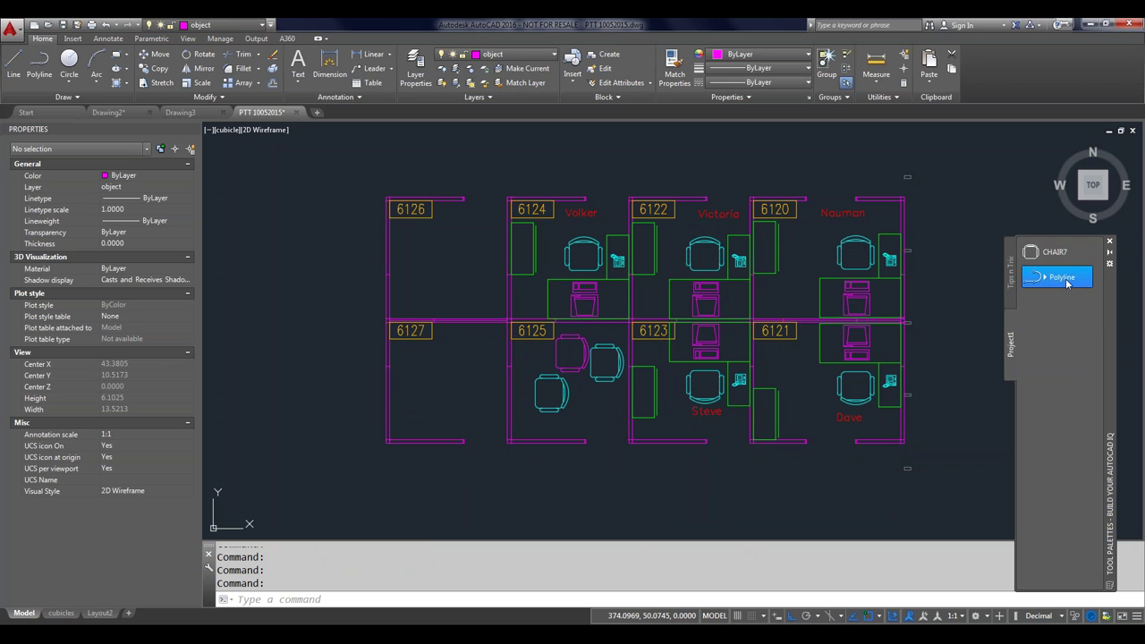
click(1075, 367)
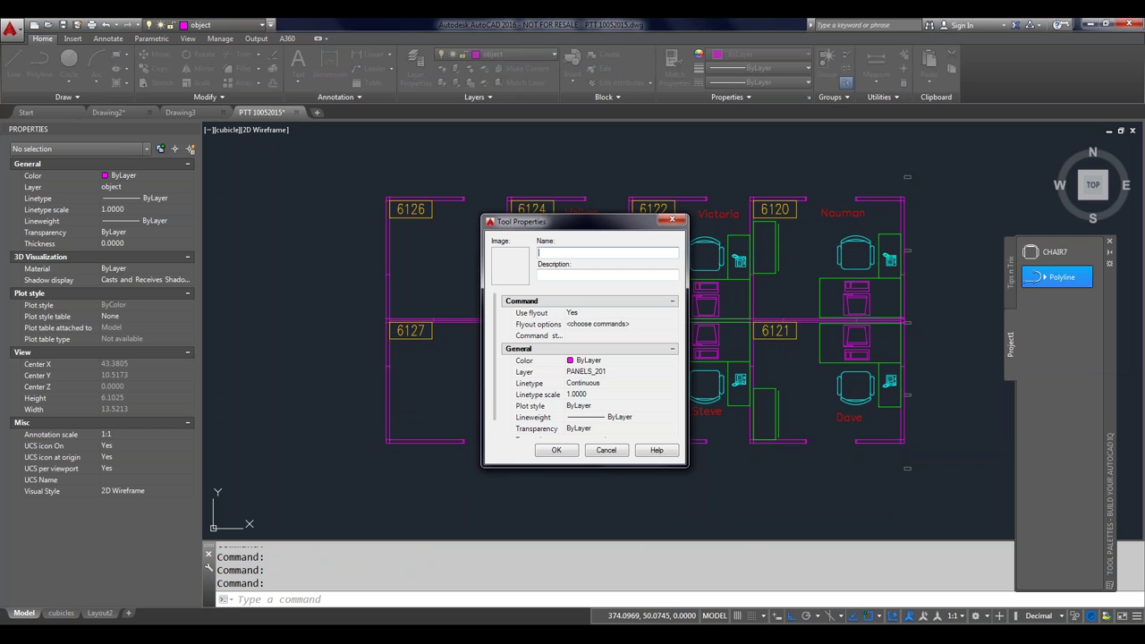
text(Cubicle Wall)
key(Tab)
text(Project)
text( 1 St)
text(ands)
text(ard)
text( Cu)
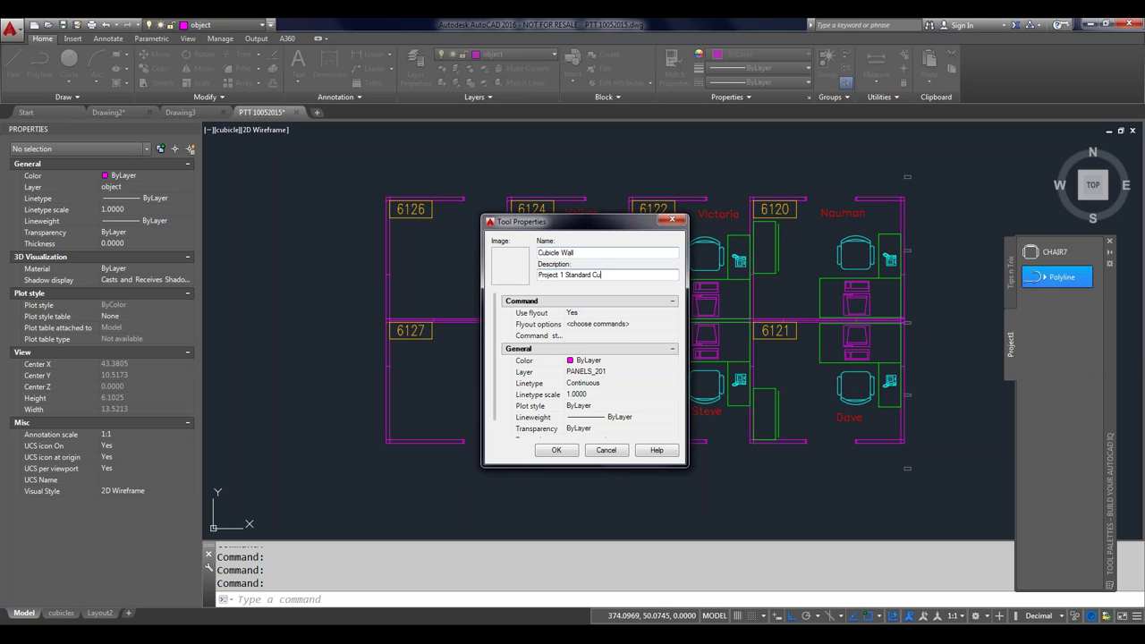
text(bicle)
Step: Try turning off the Cubicle Wall tool's flyout and switch it back on
click(598, 315)
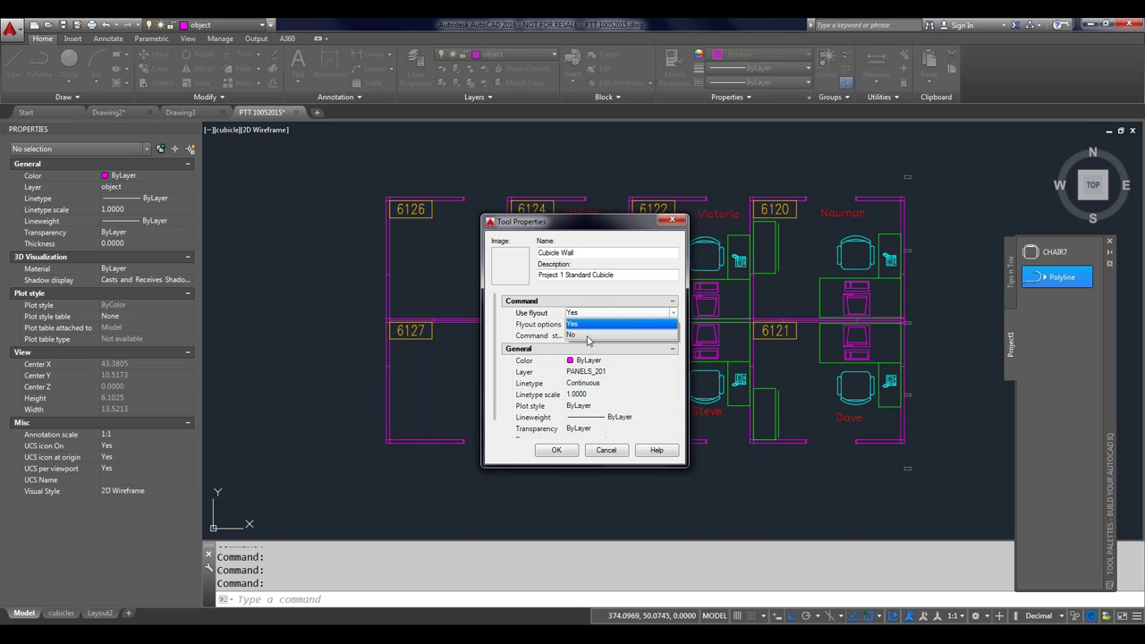
click(587, 335)
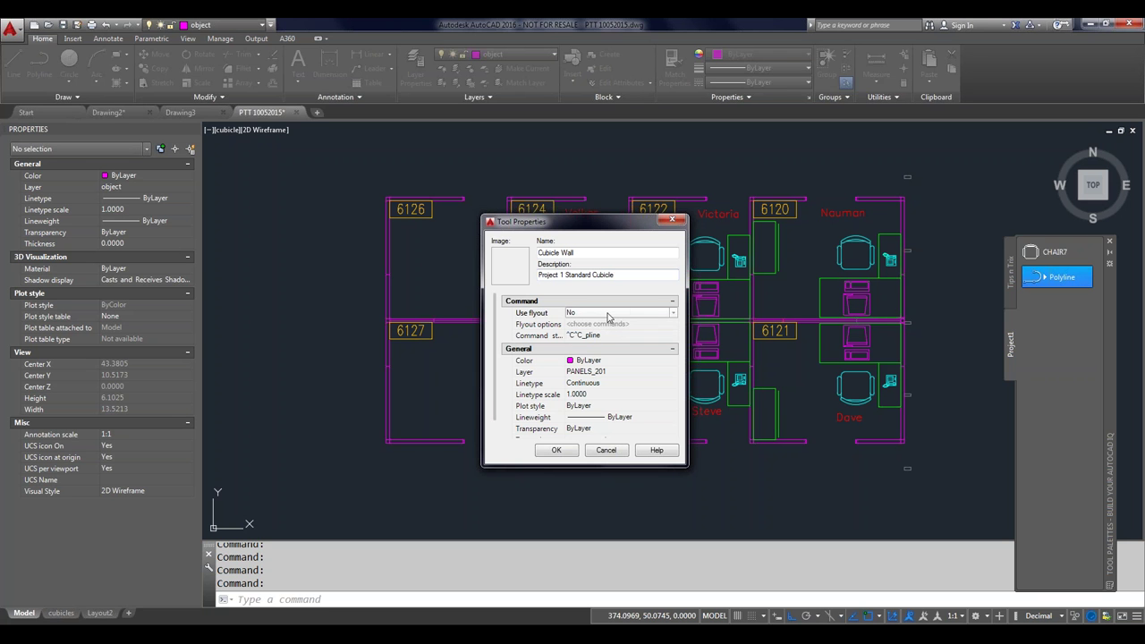
click(603, 313)
click(594, 325)
Step: Limit the Cubicle Wall tool's flyout shapes to Line only
click(595, 328)
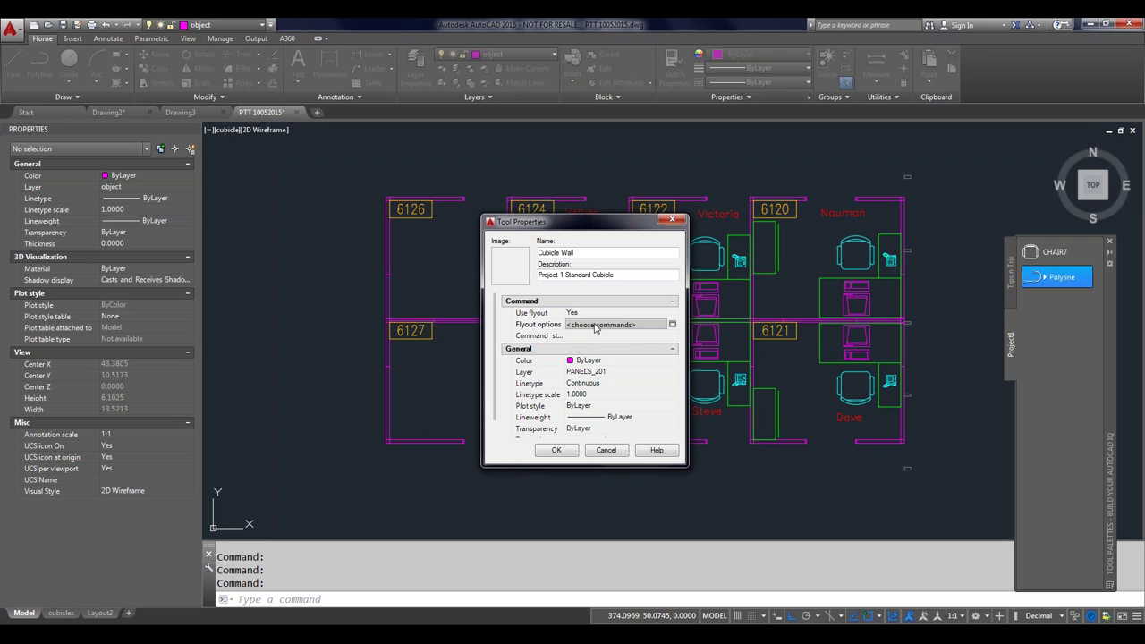
click(673, 327)
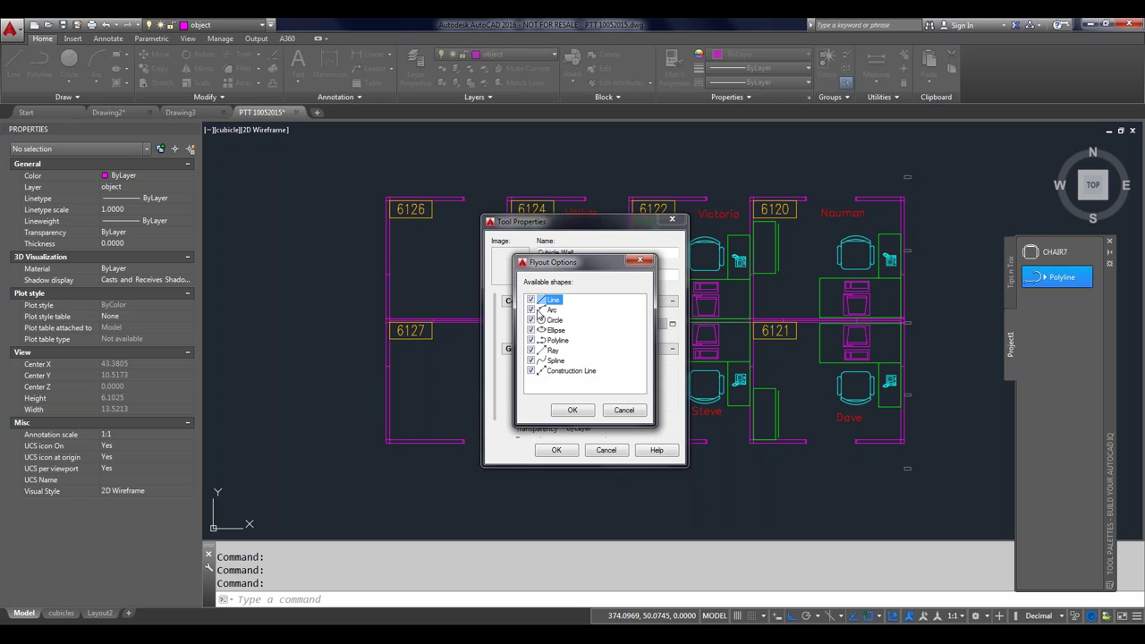
click(531, 310)
click(531, 320)
click(531, 330)
click(530, 340)
click(531, 350)
click(531, 361)
click(531, 370)
click(572, 410)
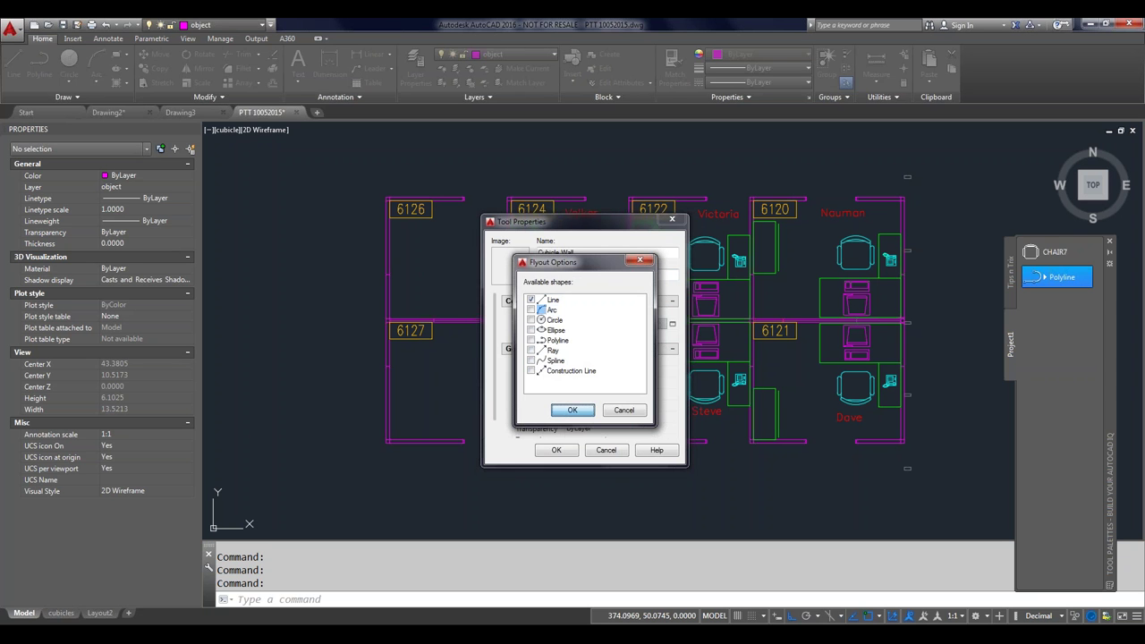
click(574, 411)
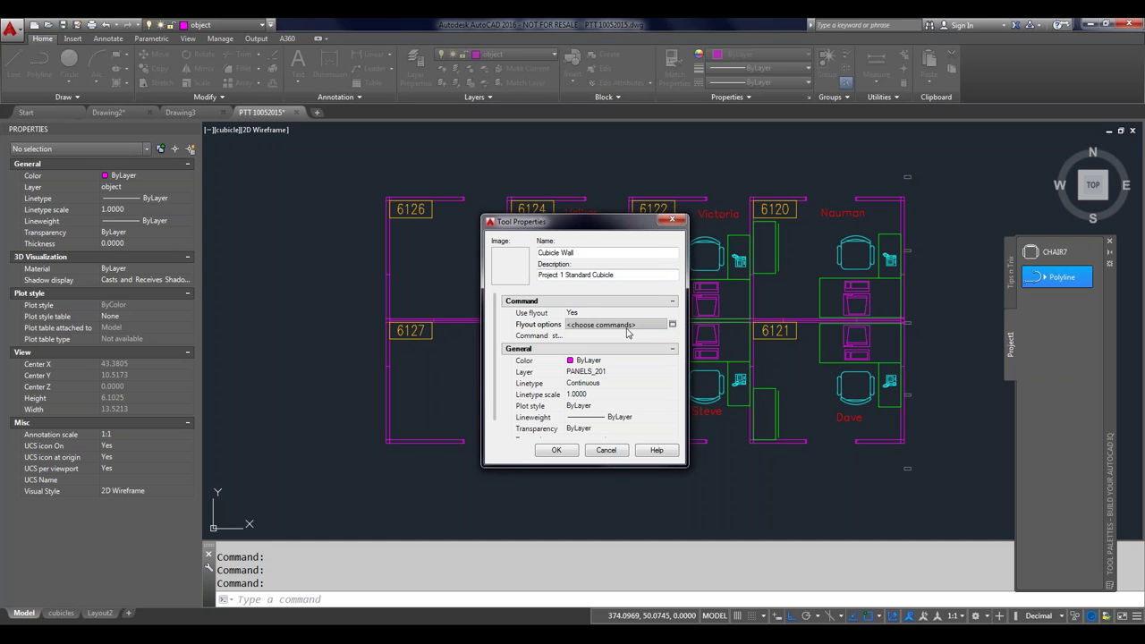
Step: Set Use flyout to No for the Cubicle Wall tool and save its properties
click(581, 313)
click(582, 313)
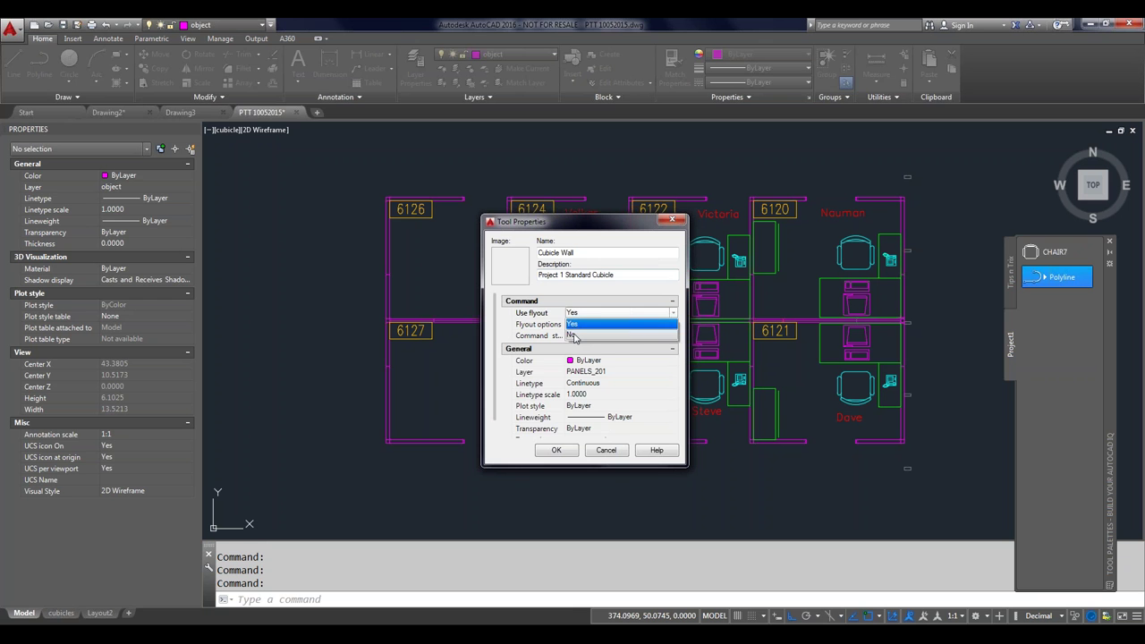
click(575, 335)
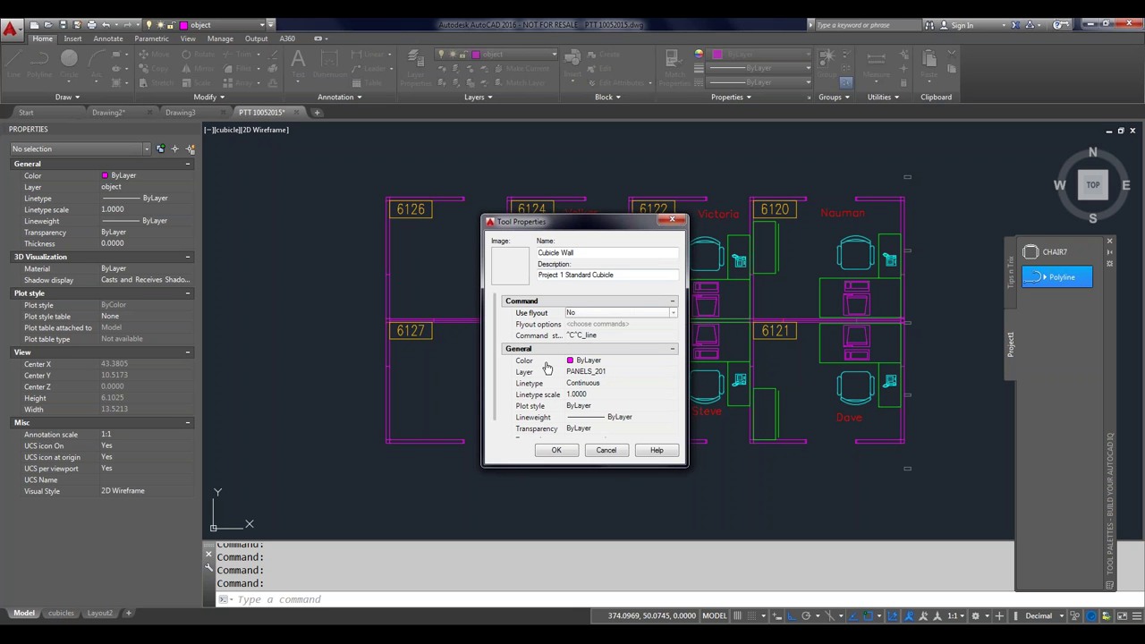
click(556, 451)
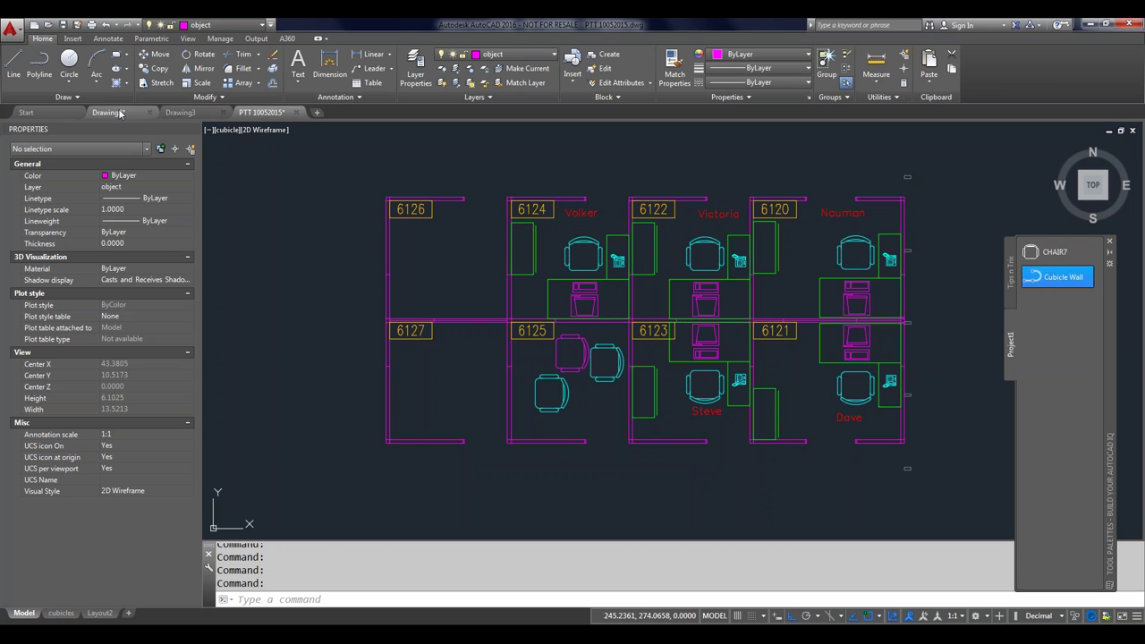
Step: Insert the CHAIR7 tool into the empty Drawing3 and check the drawing's layer list for the chair's layer
mouse_move(142, 113)
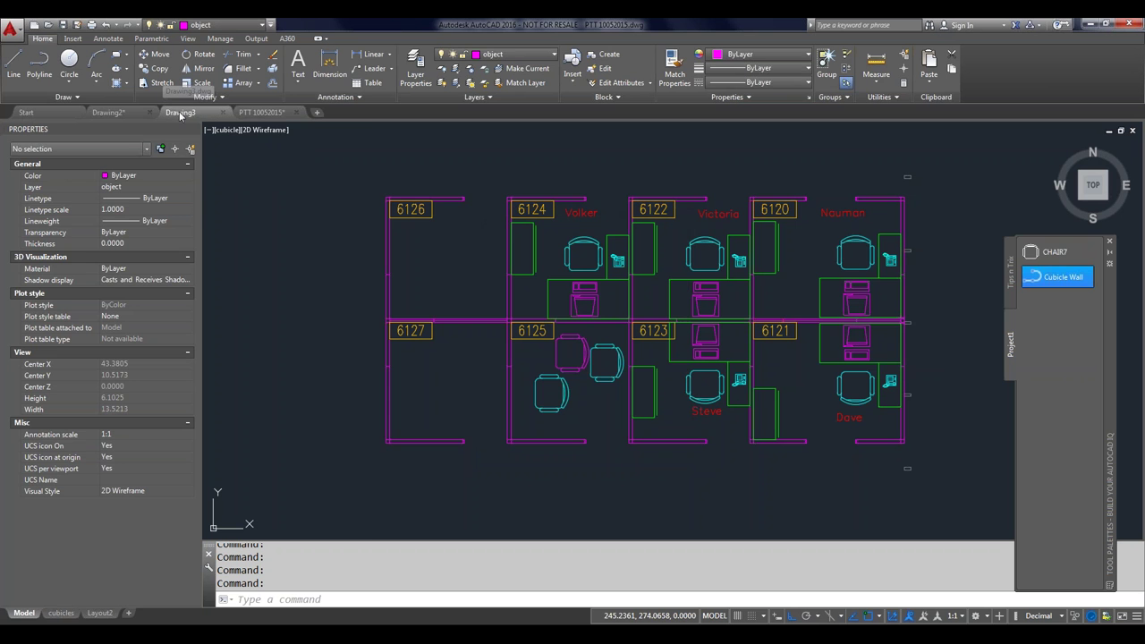
click(179, 113)
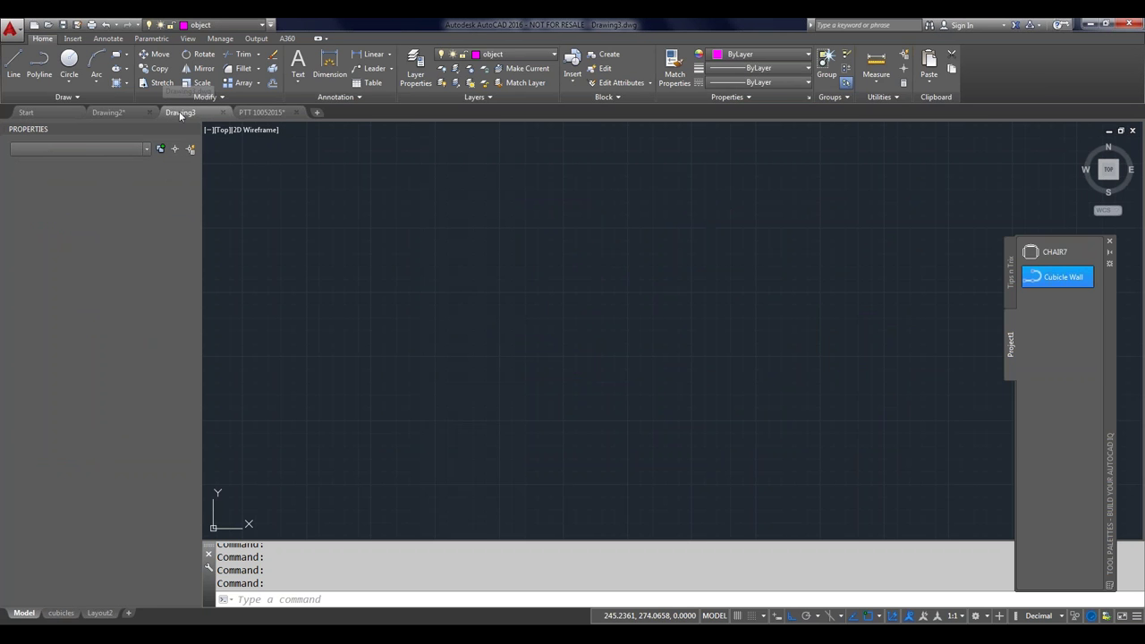
drag(1042, 253, 389, 333)
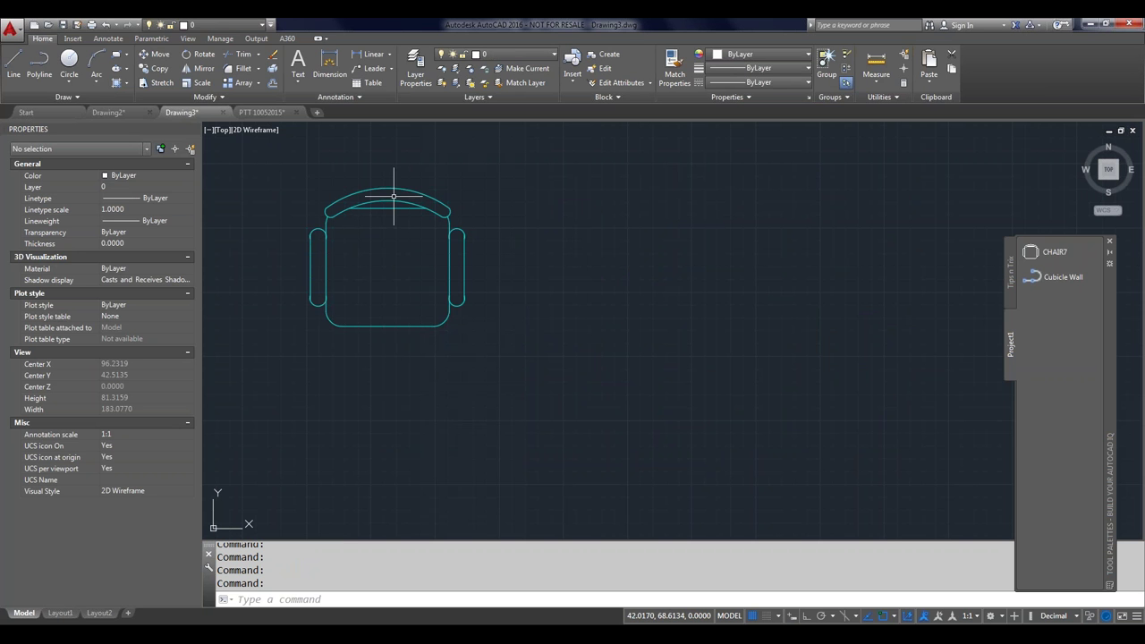
mouse_move(389, 201)
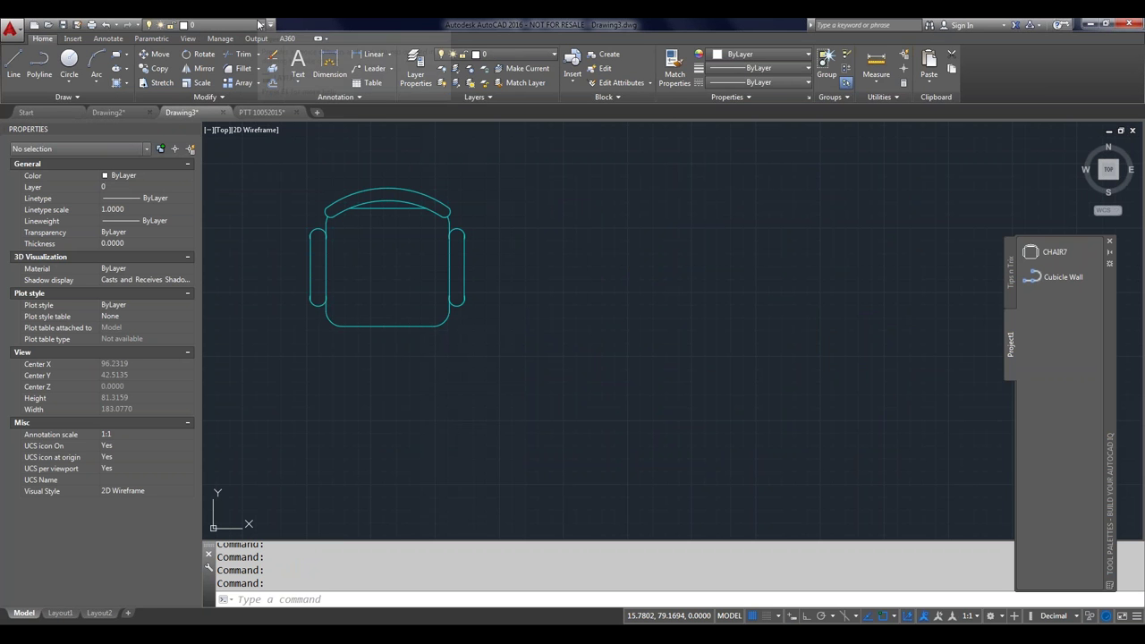
click(262, 24)
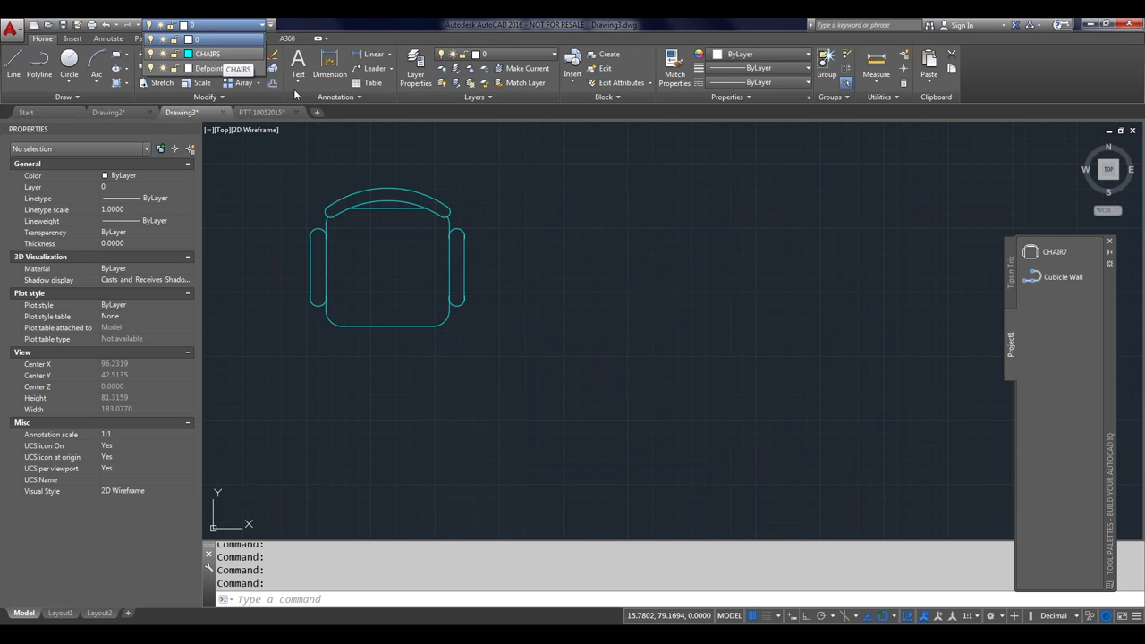
click(1063, 337)
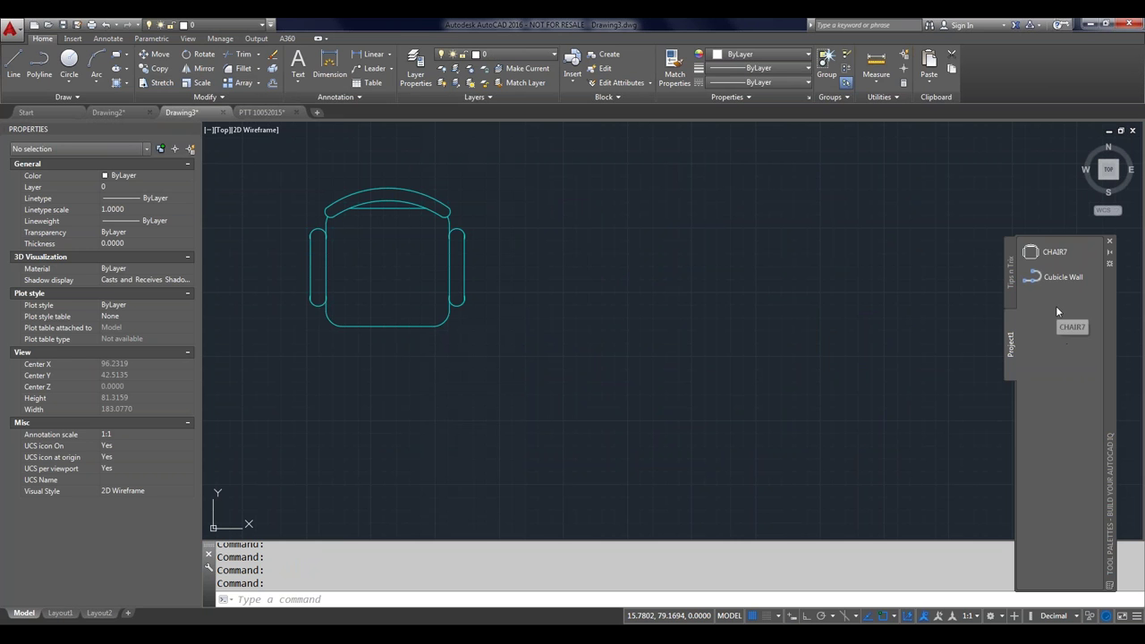
Step: Draw an L-shaped cubicle wall beside the chair with the Cubicle Wall tool, using polar tracking for one vertical and one horizontal line
click(1052, 277)
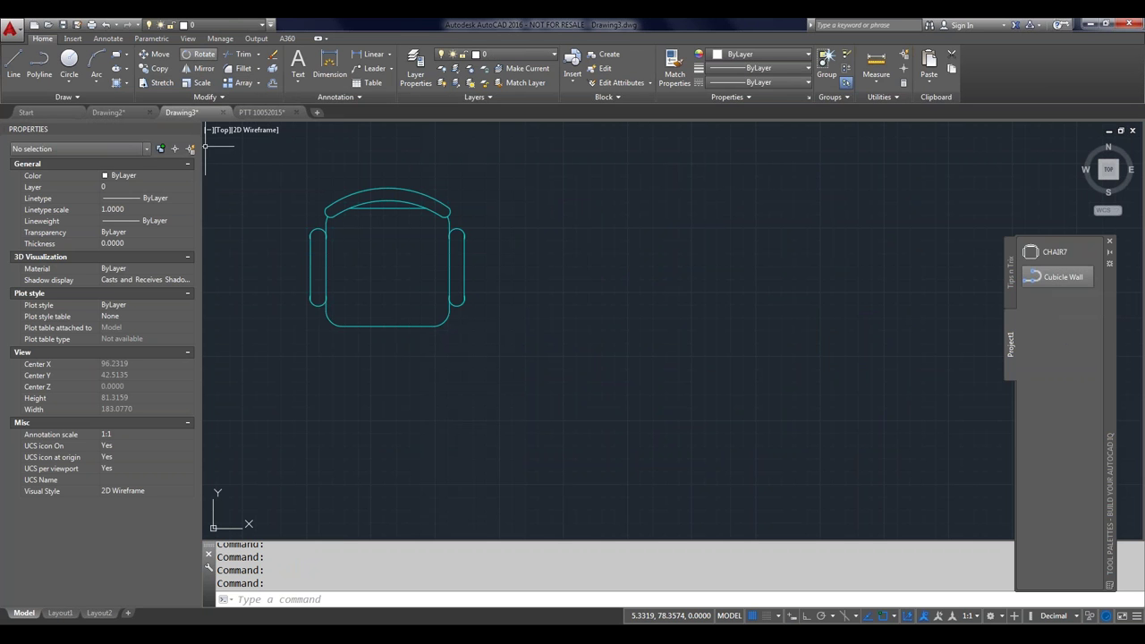
click(1040, 276)
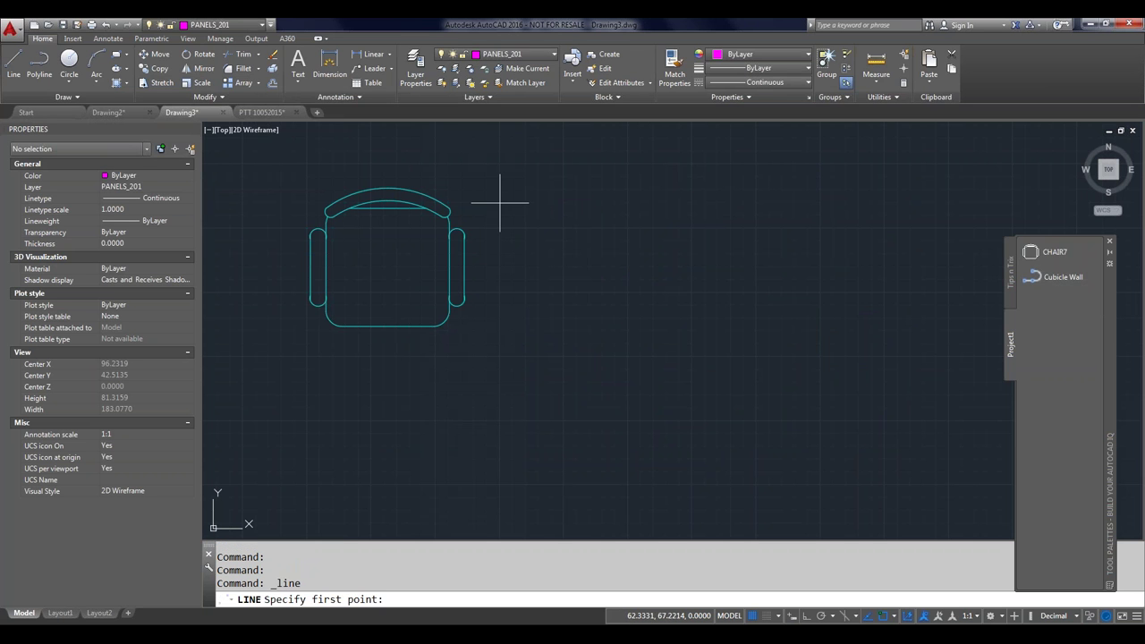
click(557, 159)
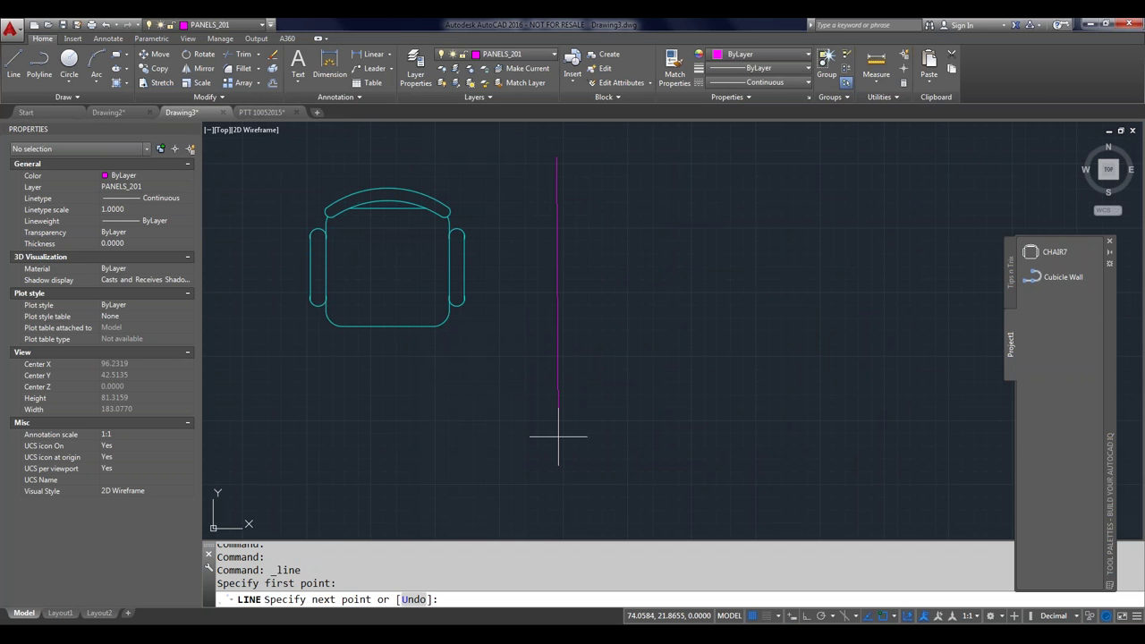
key(F10)
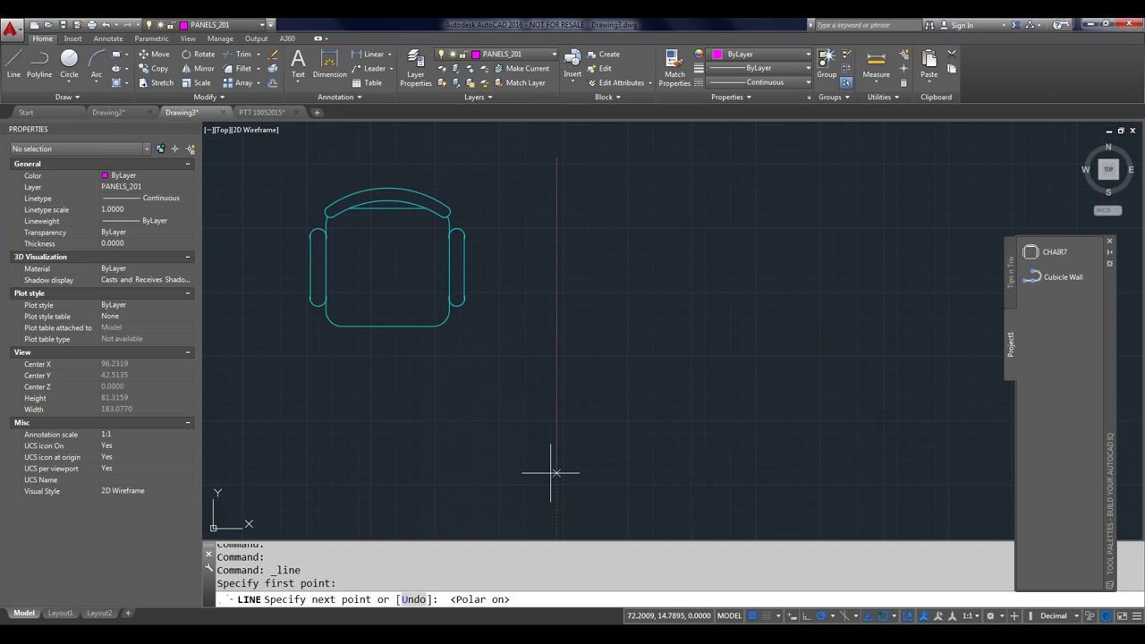
click(556, 471)
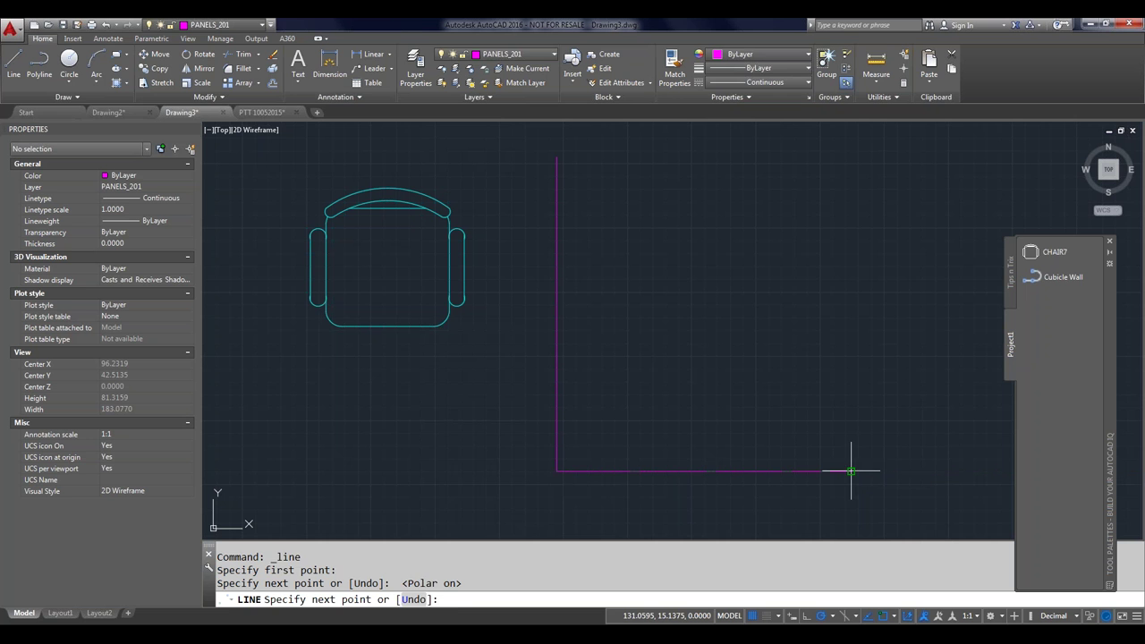
click(850, 470)
key(Return)
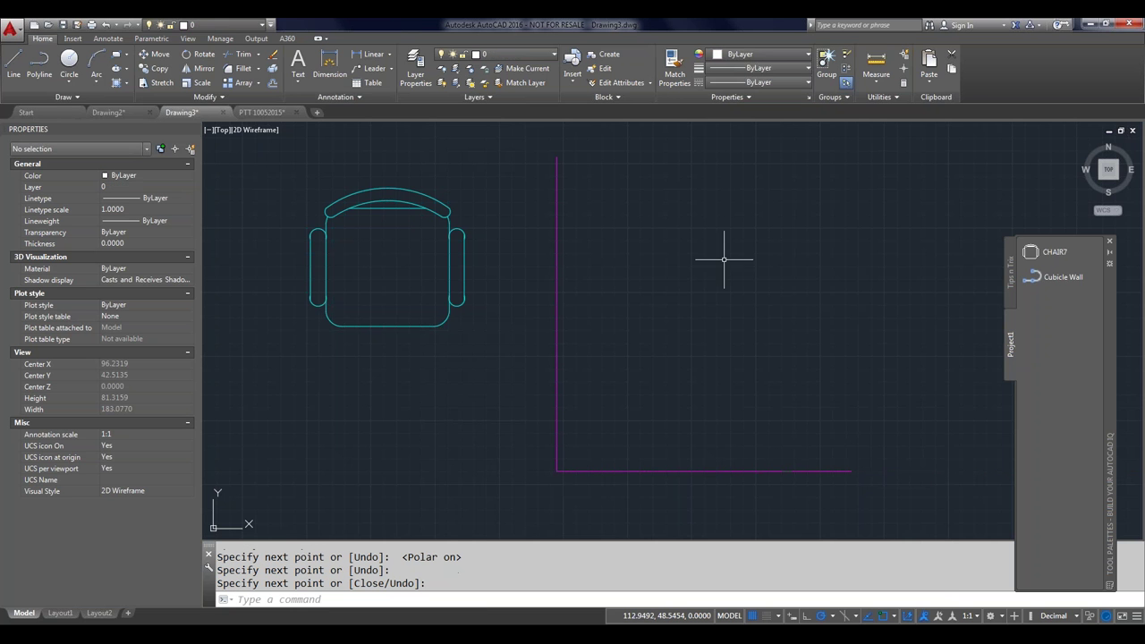
Step: Check the drawing's layer list and the layer assigned in the Cubicle Wall tool's properties, leaving the tool unchanged
click(263, 25)
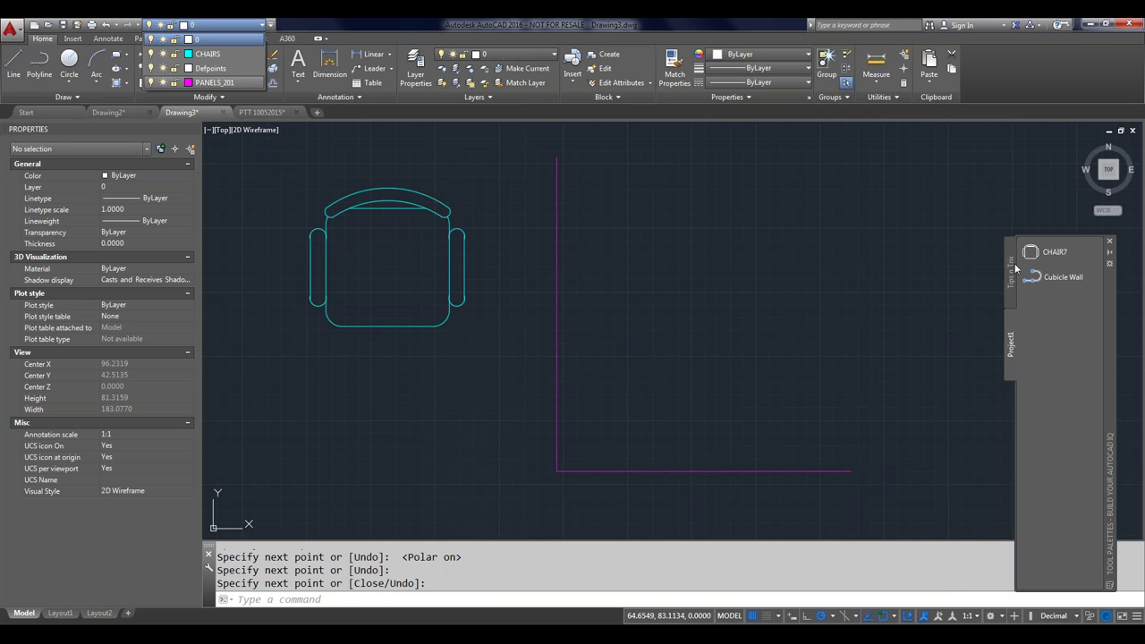
click(1046, 278)
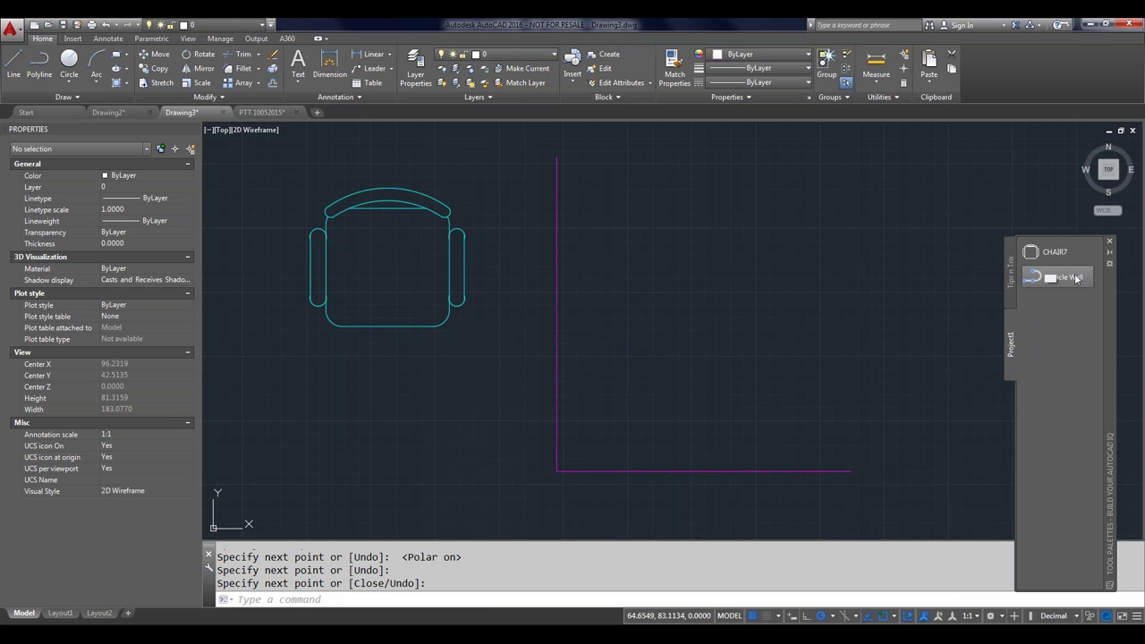
right_click(1078, 279)
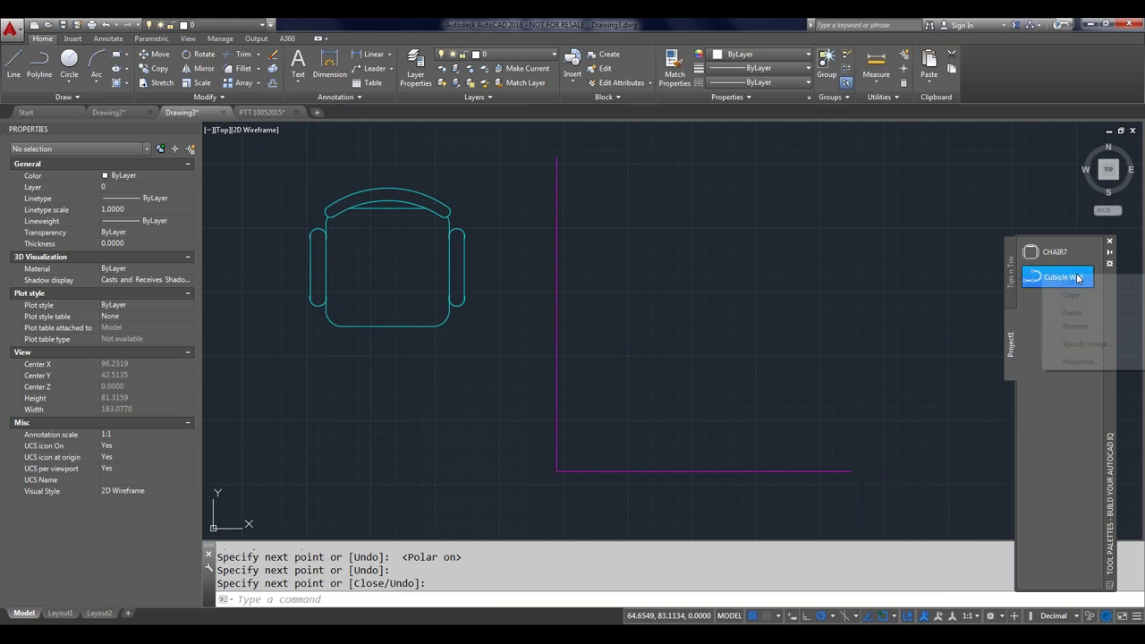
click(1093, 362)
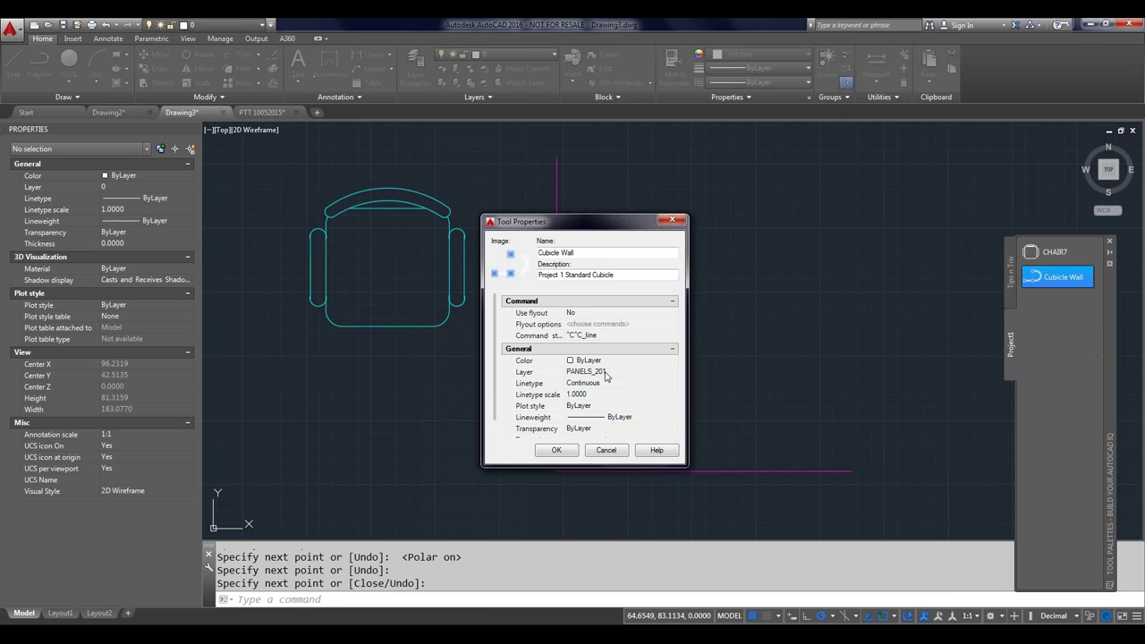
click(606, 374)
click(606, 372)
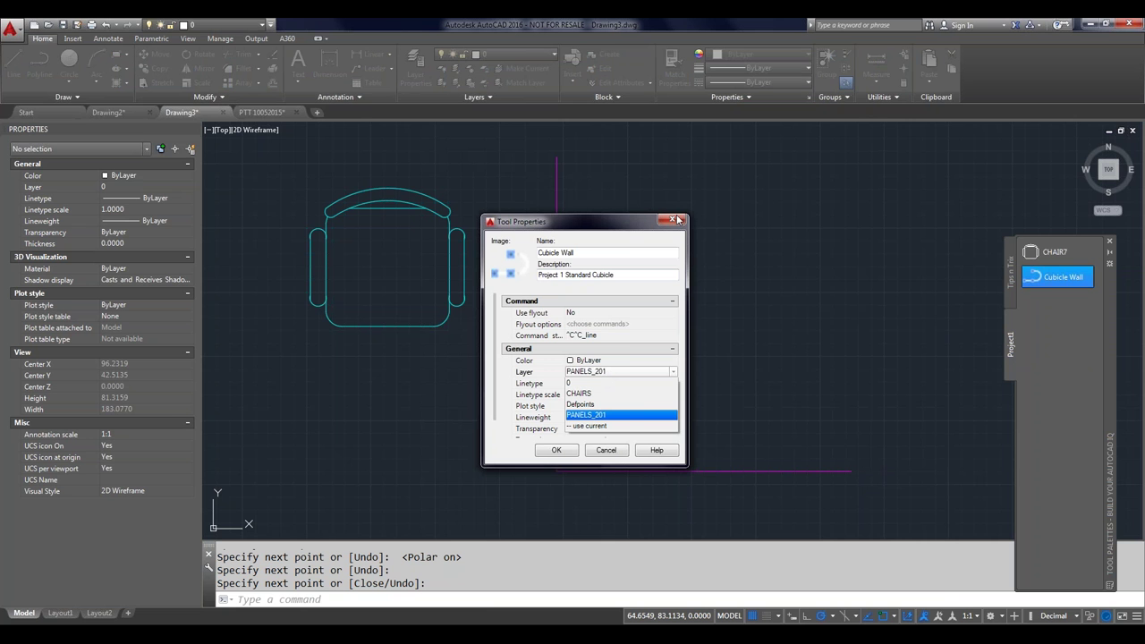
click(608, 459)
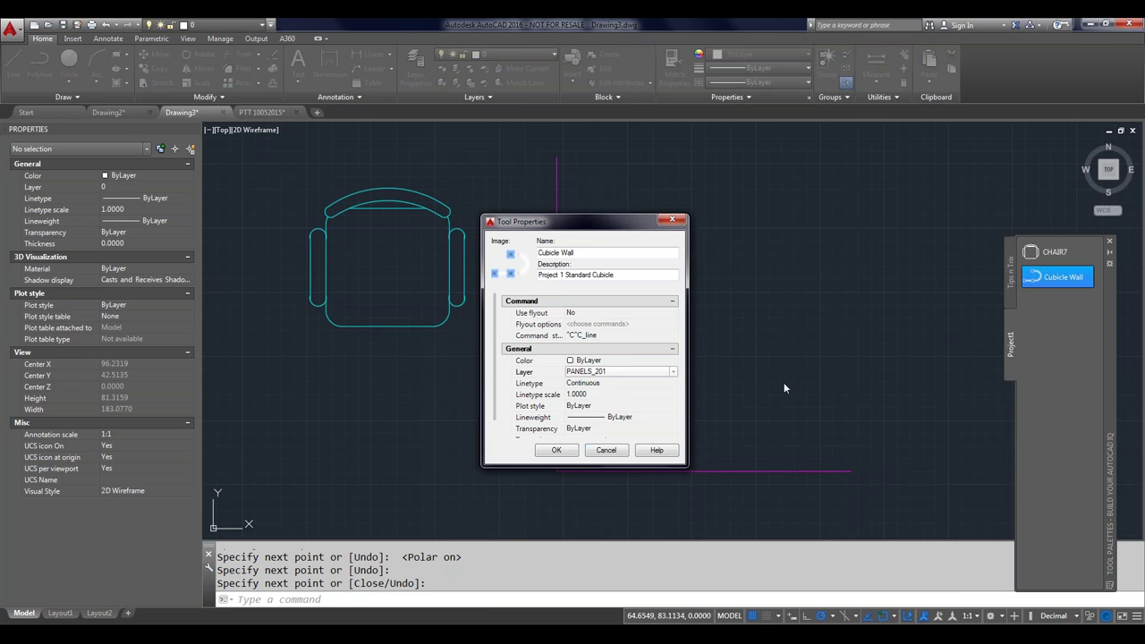
click(610, 451)
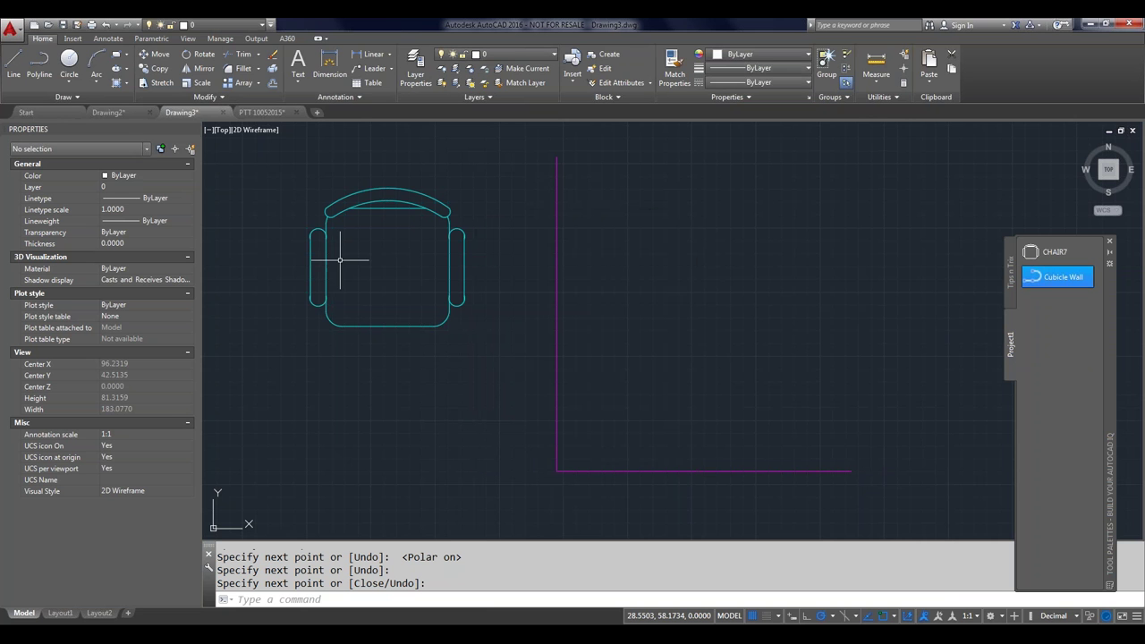
Step: Switch to the PTT 10052015 drawing and restore its JText view with the tool from the Tips n Trix palette
click(250, 114)
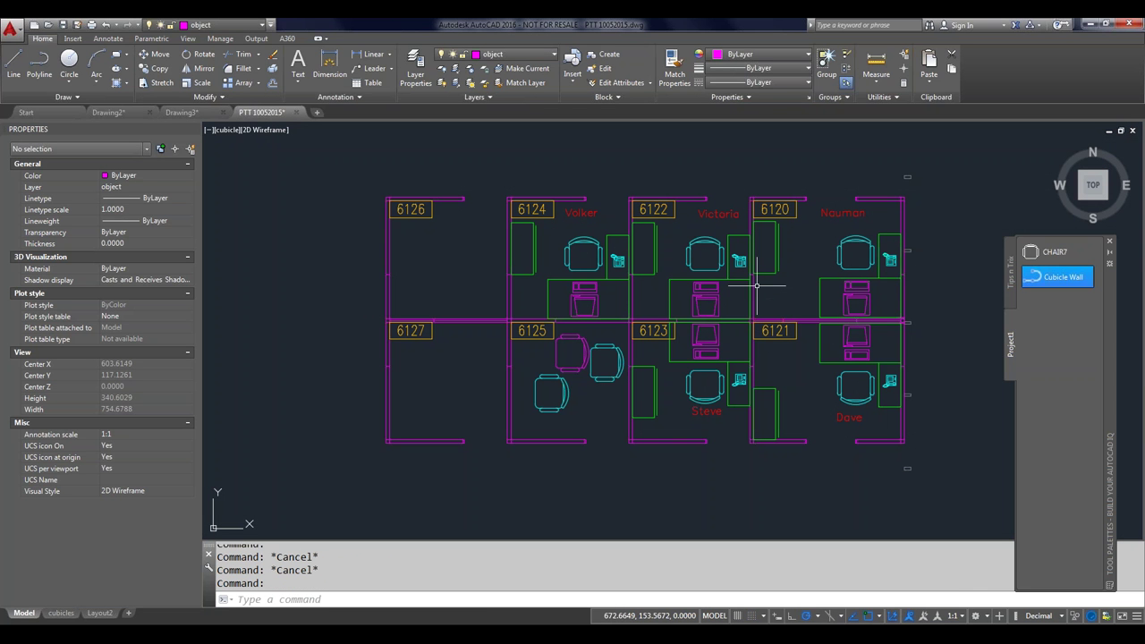
click(1011, 270)
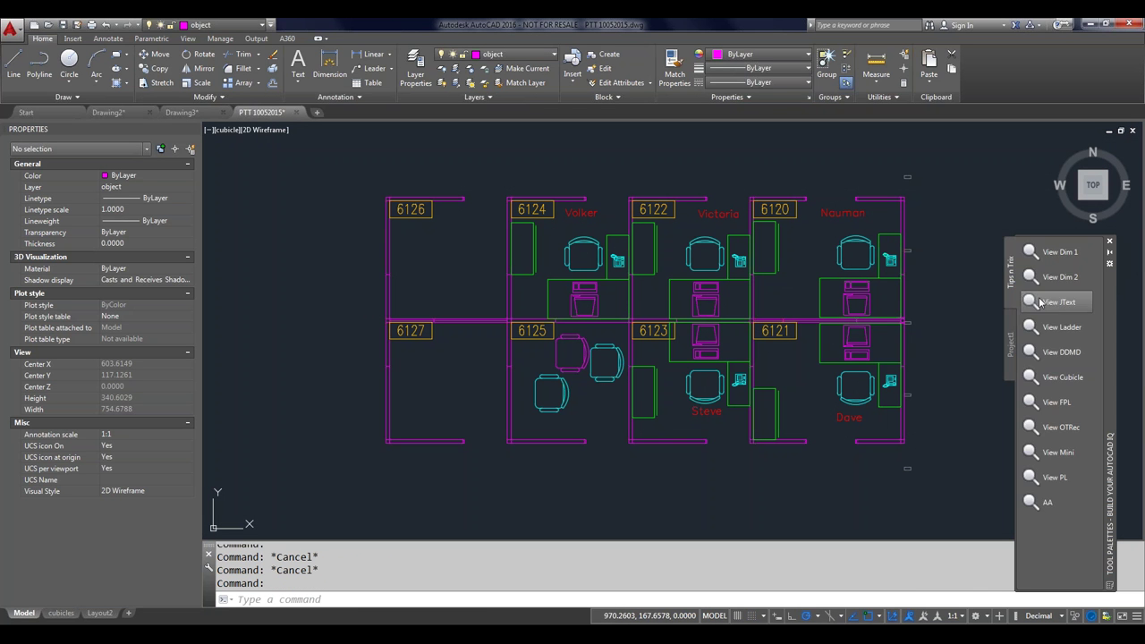
click(1040, 303)
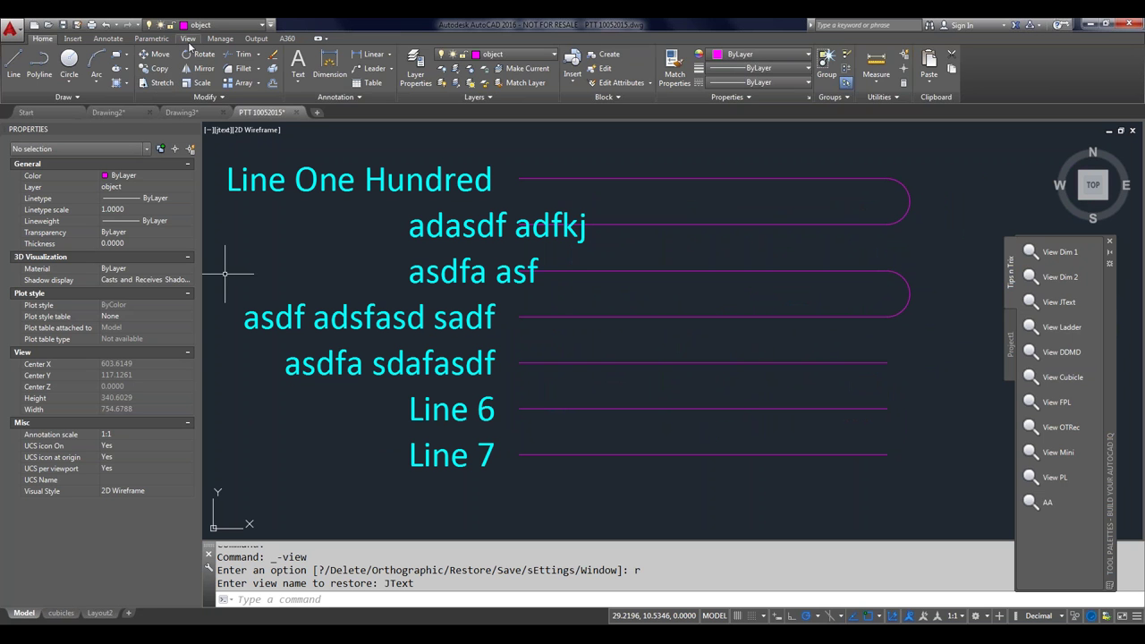
click(188, 41)
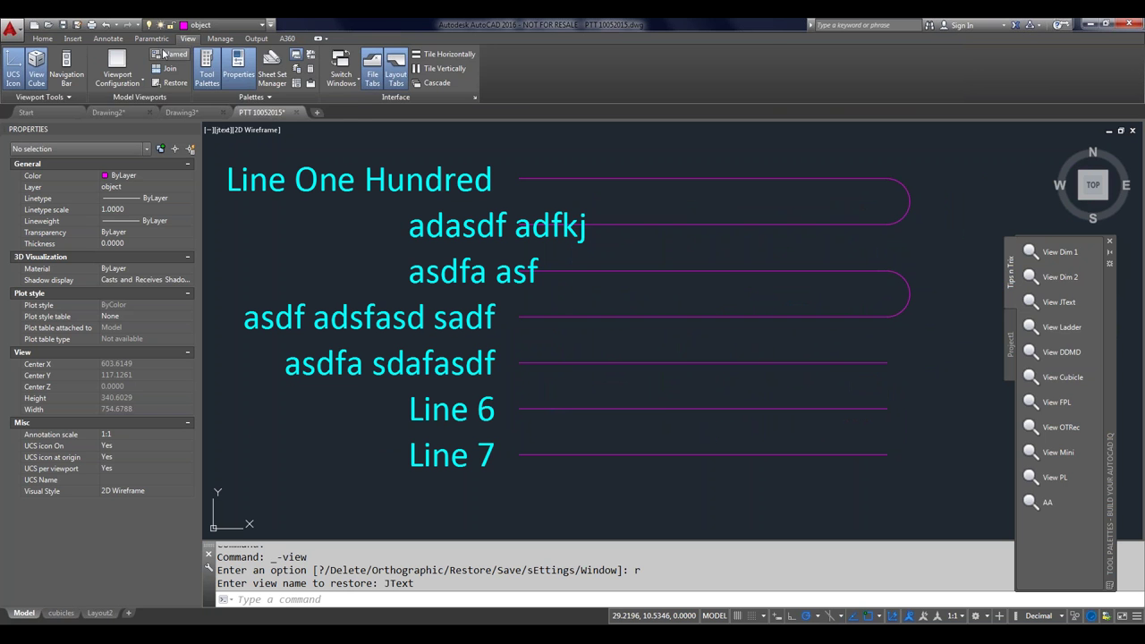
click(163, 53)
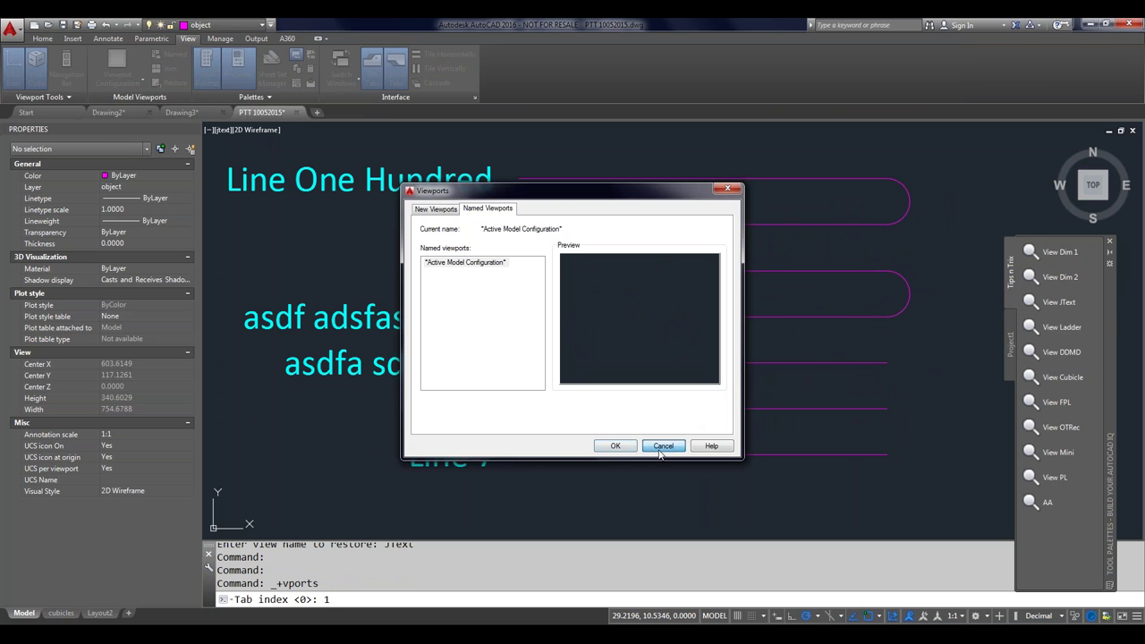
click(662, 447)
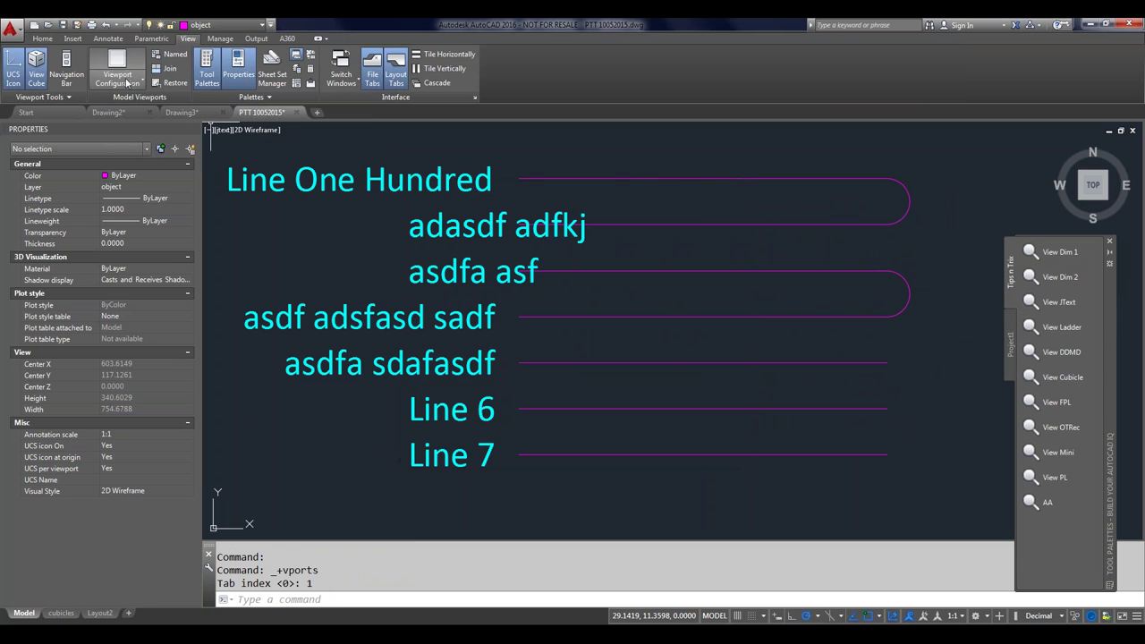
click(140, 83)
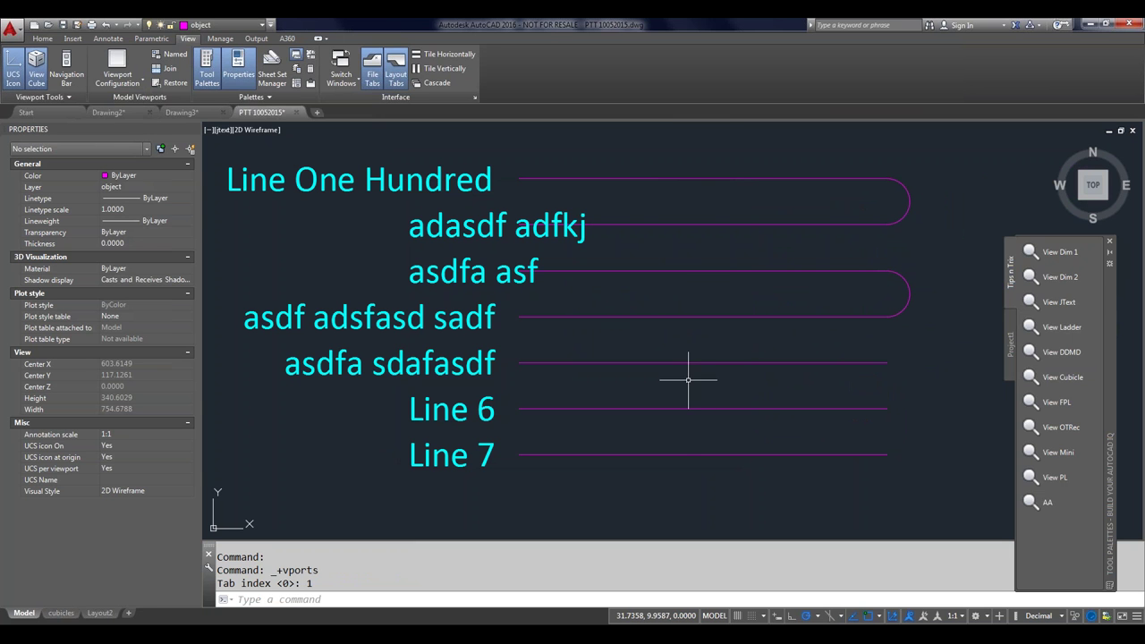
Step: Review the drawing's saved model views in the View Manager and close it without changes
text(v)
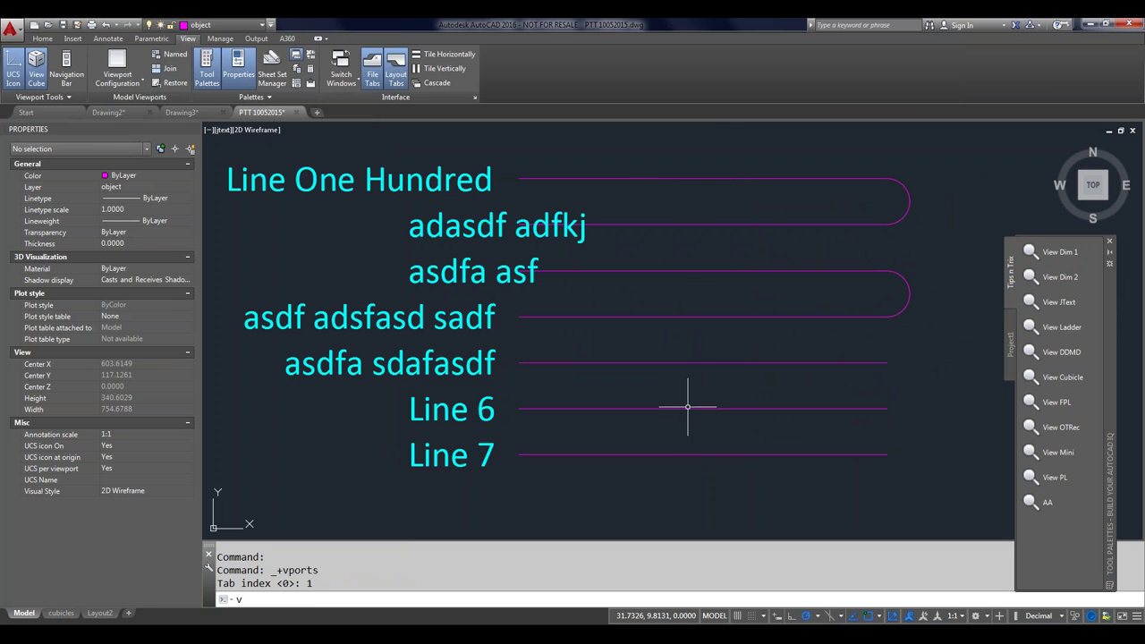
key(Return)
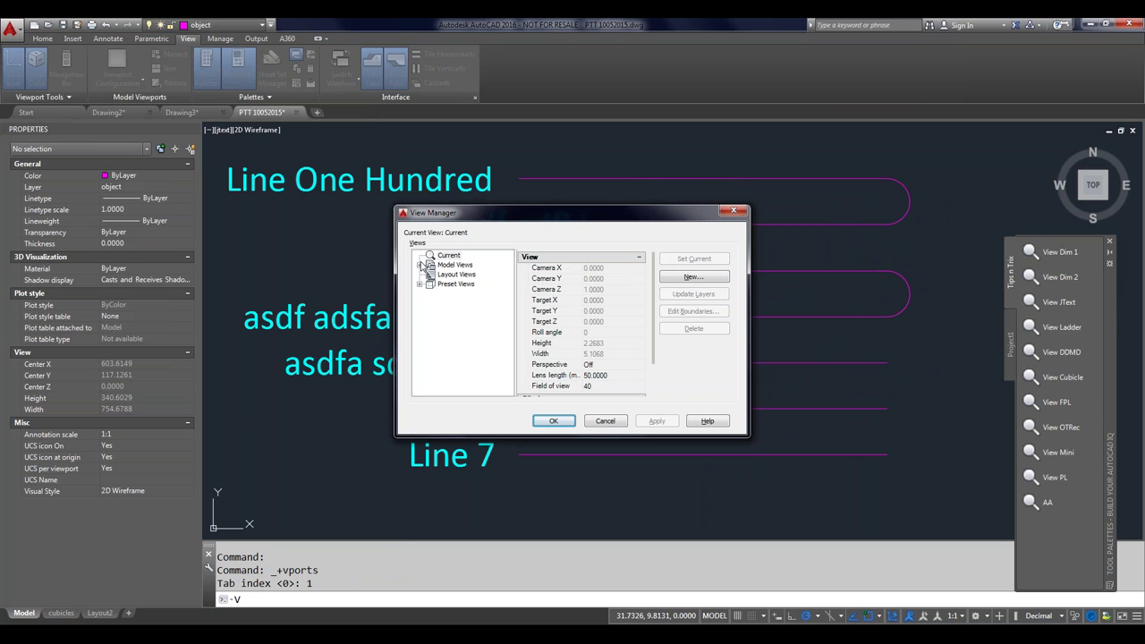
click(419, 266)
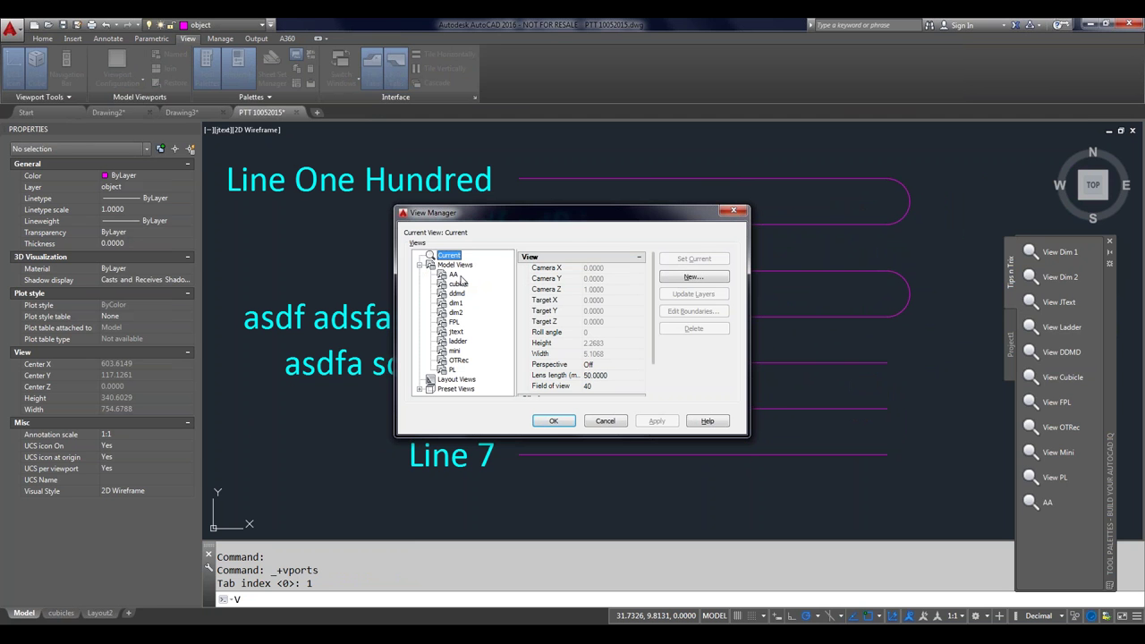
click(626, 424)
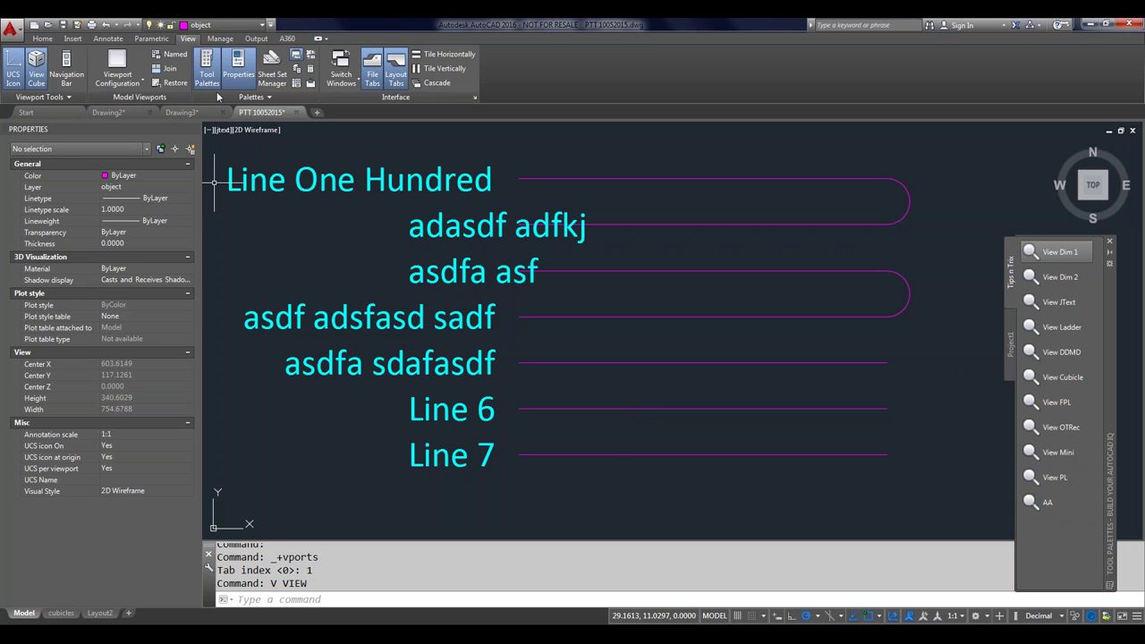
Step: Try setting the plot area to the named view cubicle in the Plot settings, without plotting
text(pl)
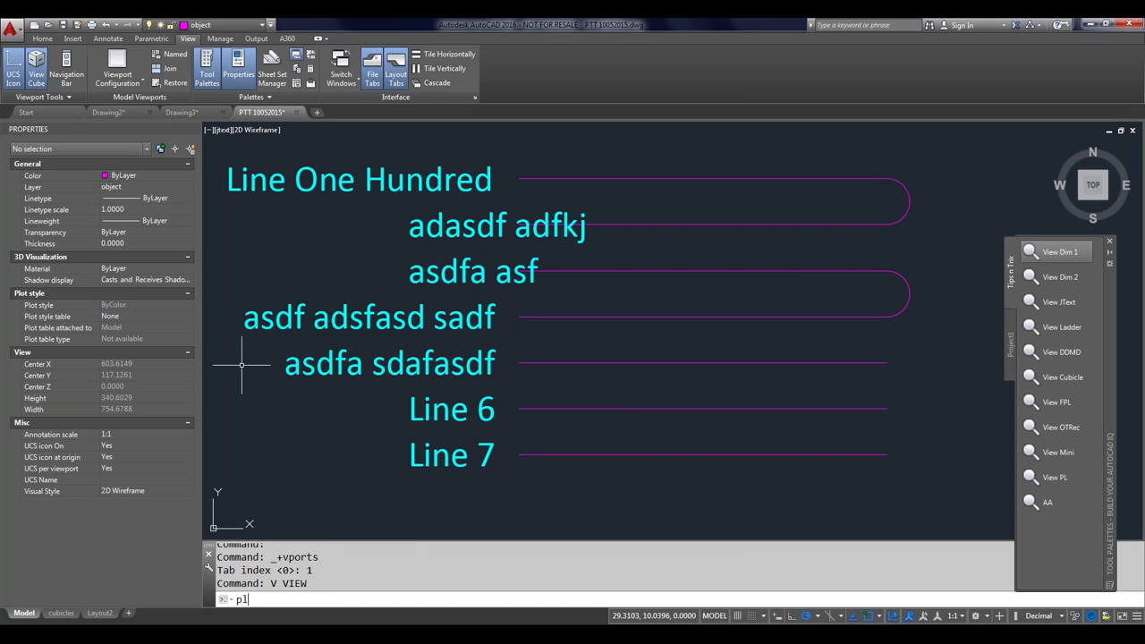
text(ot)
key(Return)
click(417, 387)
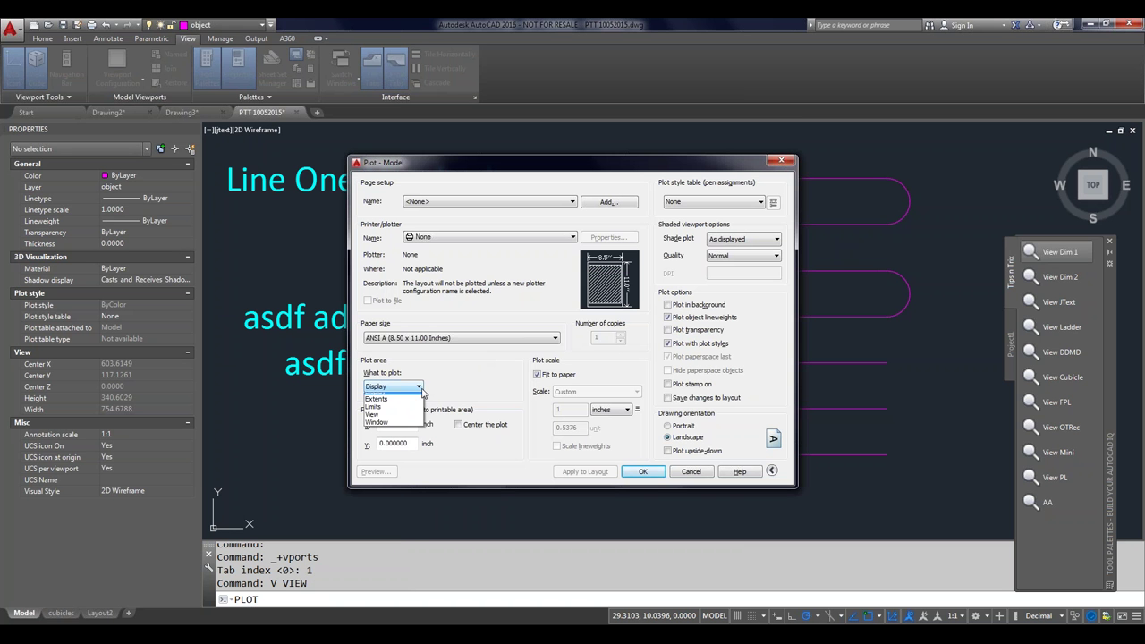
click(389, 414)
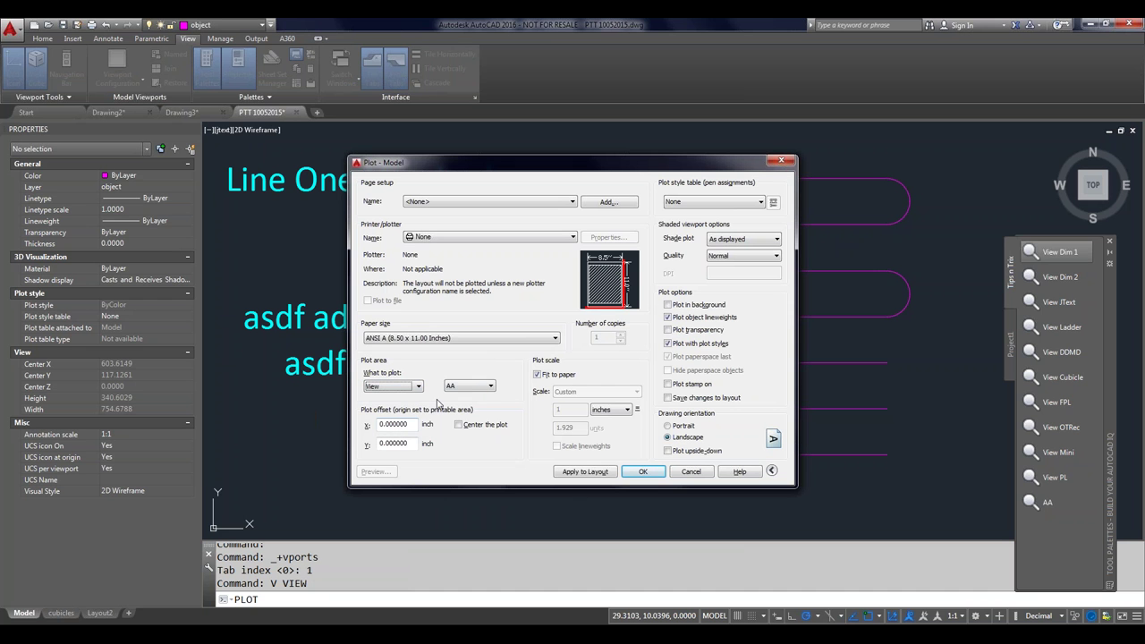
click(480, 390)
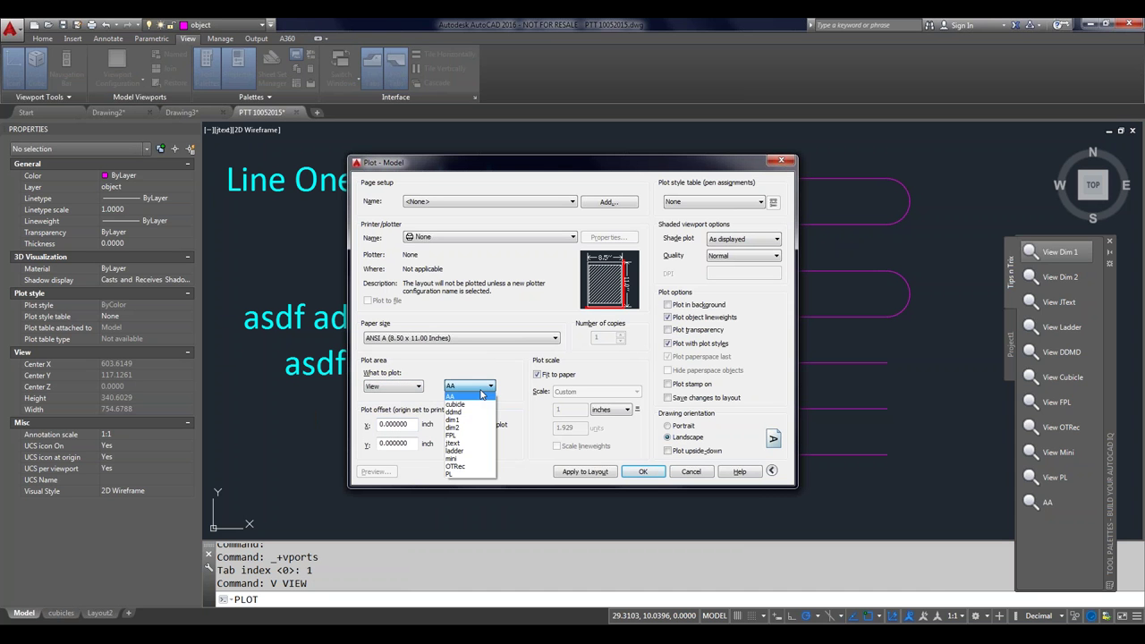
click(464, 403)
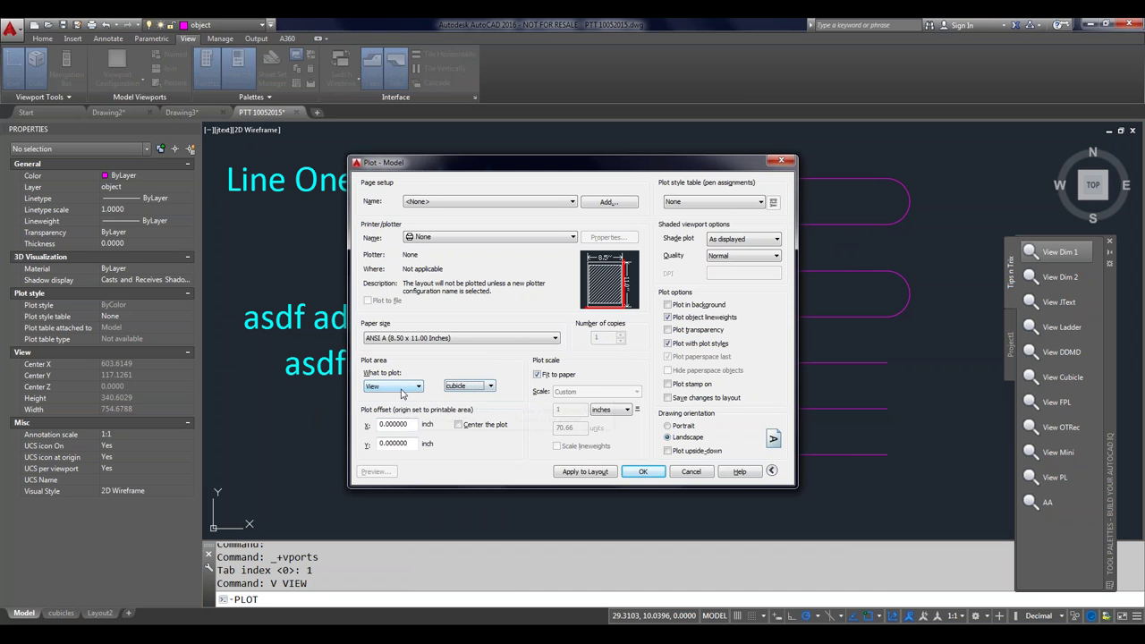
click(691, 473)
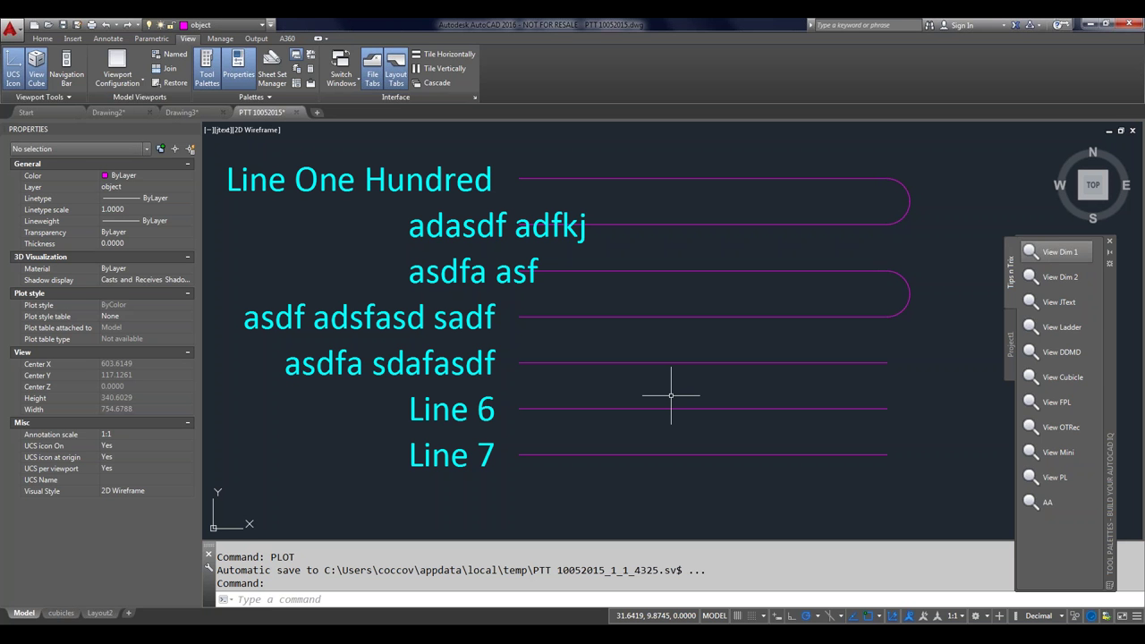
Step: Save the current view as v22 with the -VIEW command, and restore the DDMD view from the tool palette
text(-V)
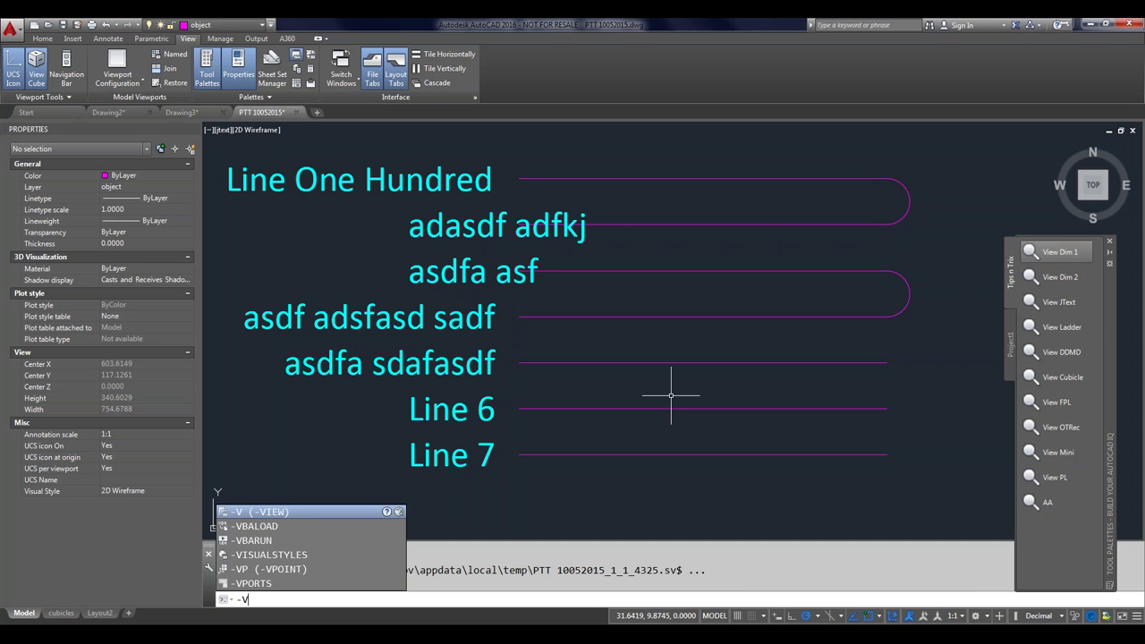
key(Return)
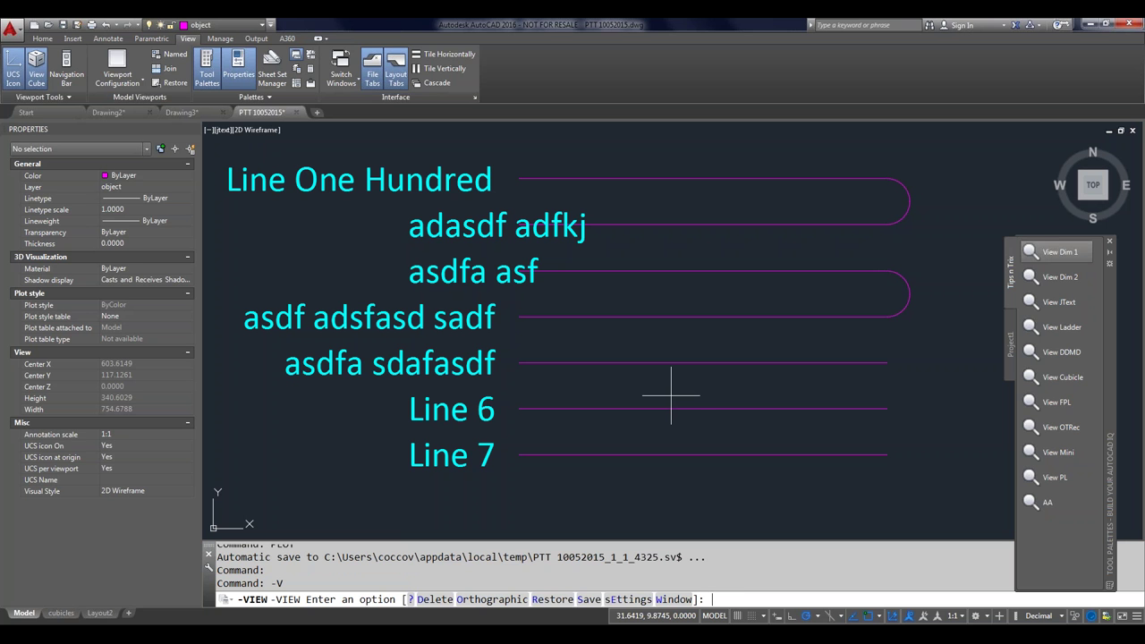
text(s)
key(Return)
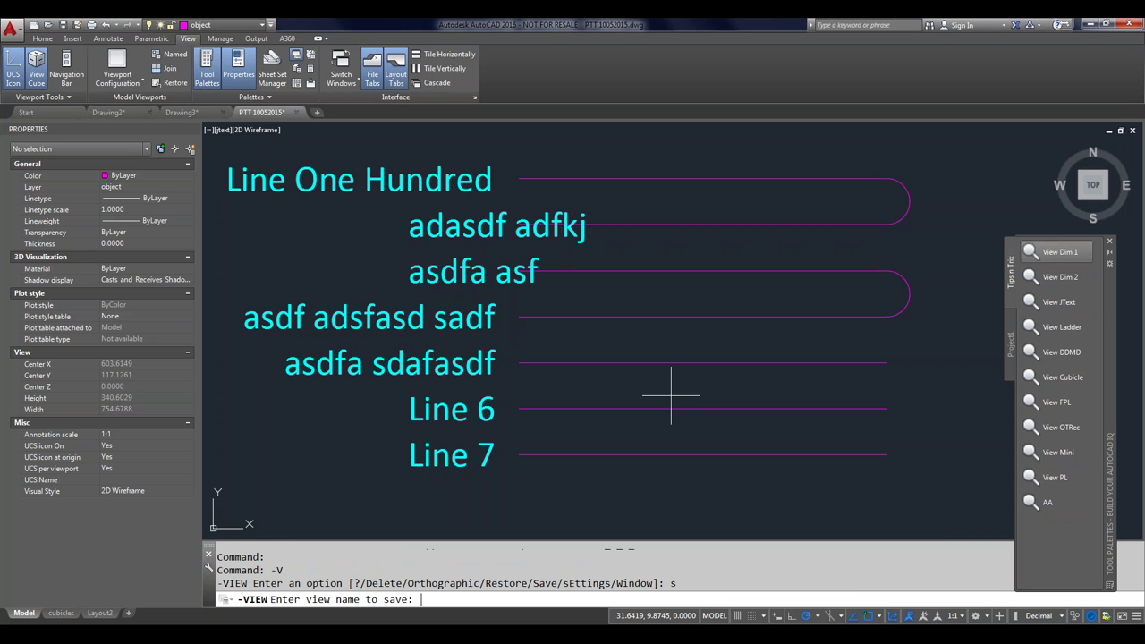
text(v22)
key(Return)
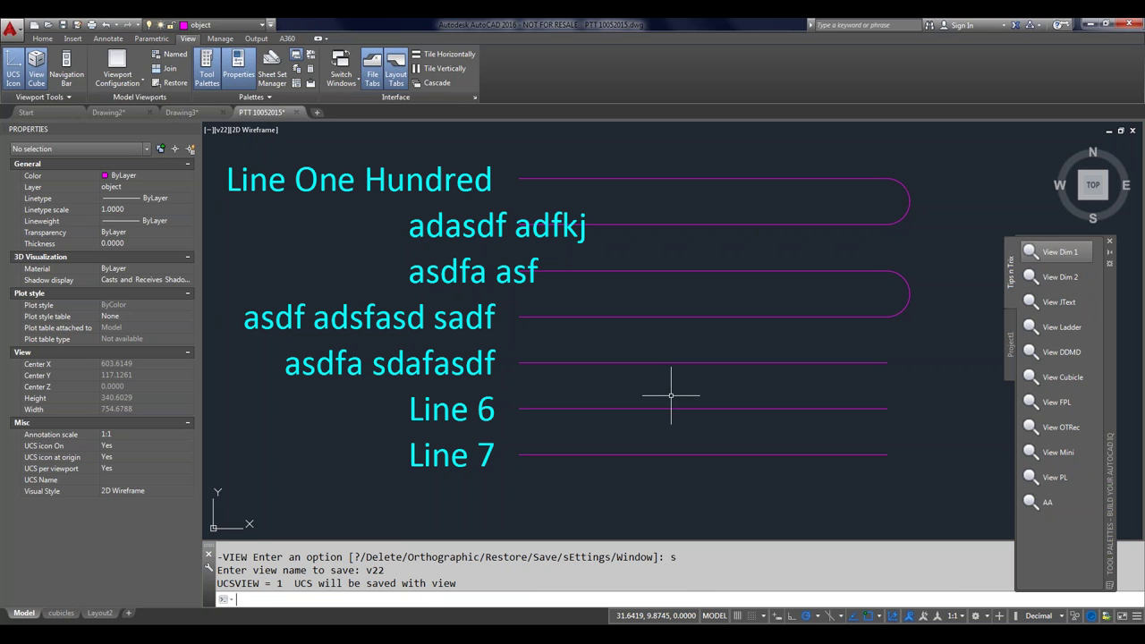
click(1058, 351)
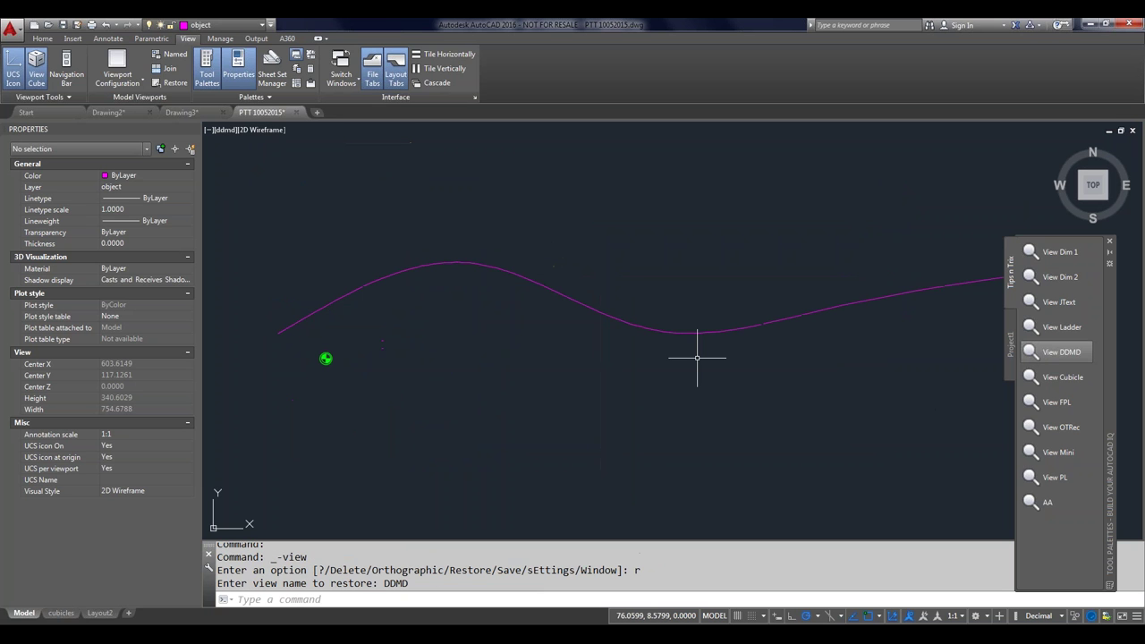
Step: Restore the saved view v22 with the -VIEW command
text(-V)
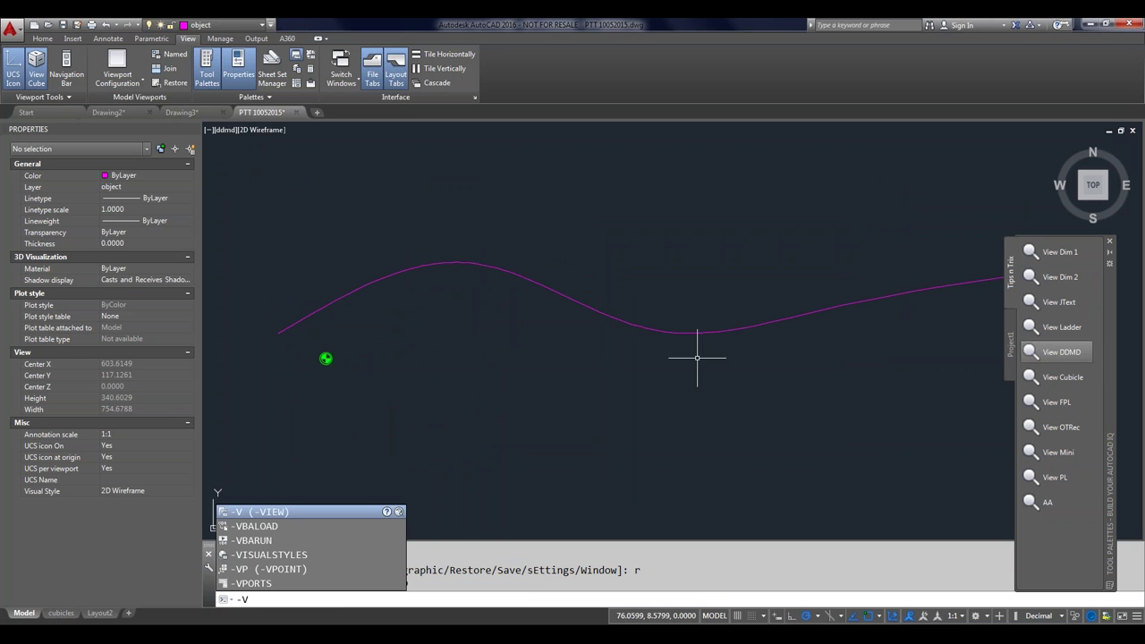
key(Return)
text(r)
key(Return)
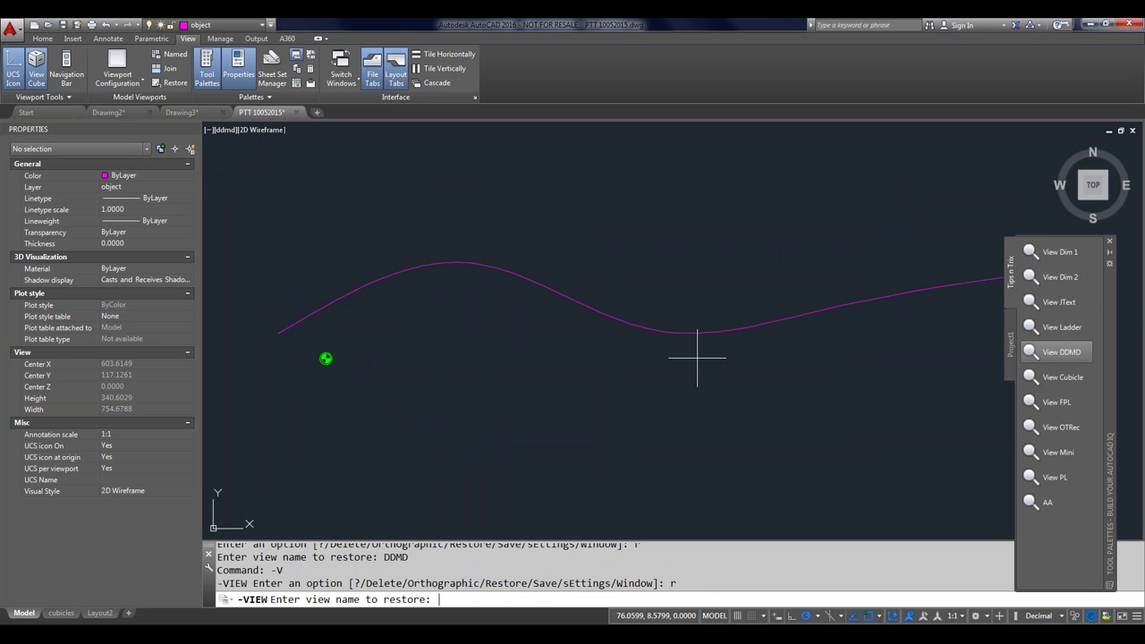
text(v22)
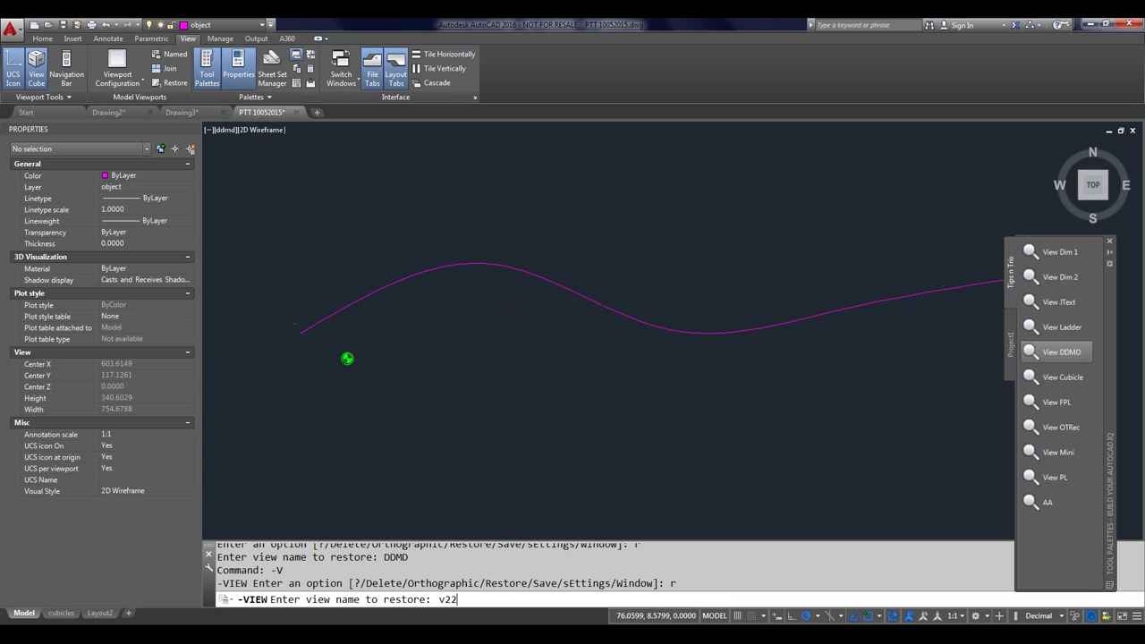
key(Return)
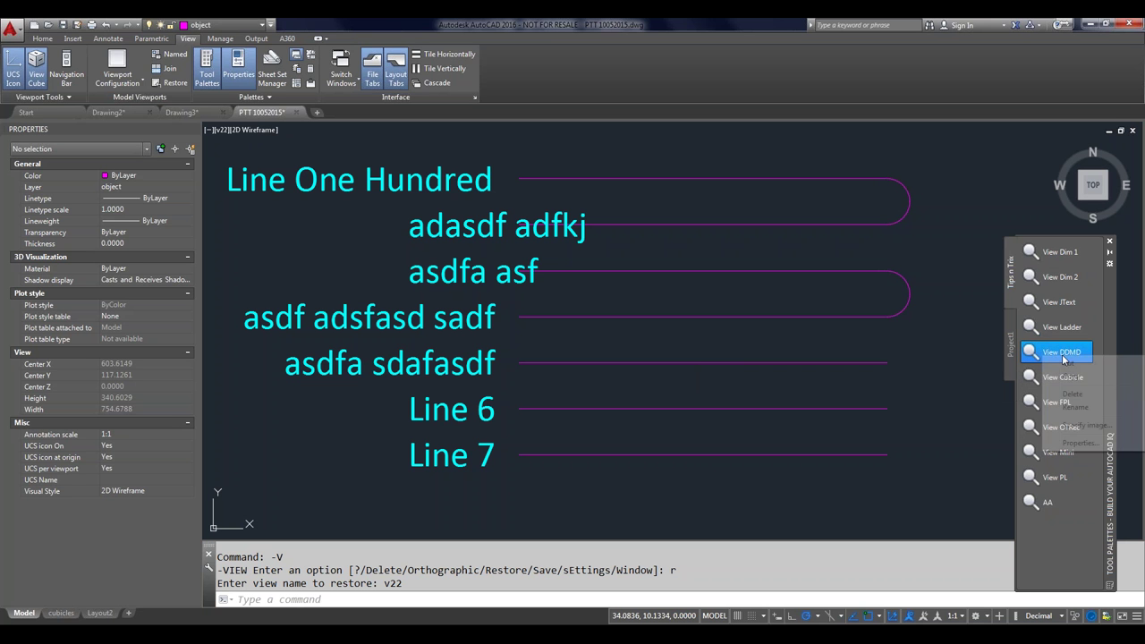
Step: Examine the command string in the View DDMD tool's properties and close them without changes
right_click(1063, 355)
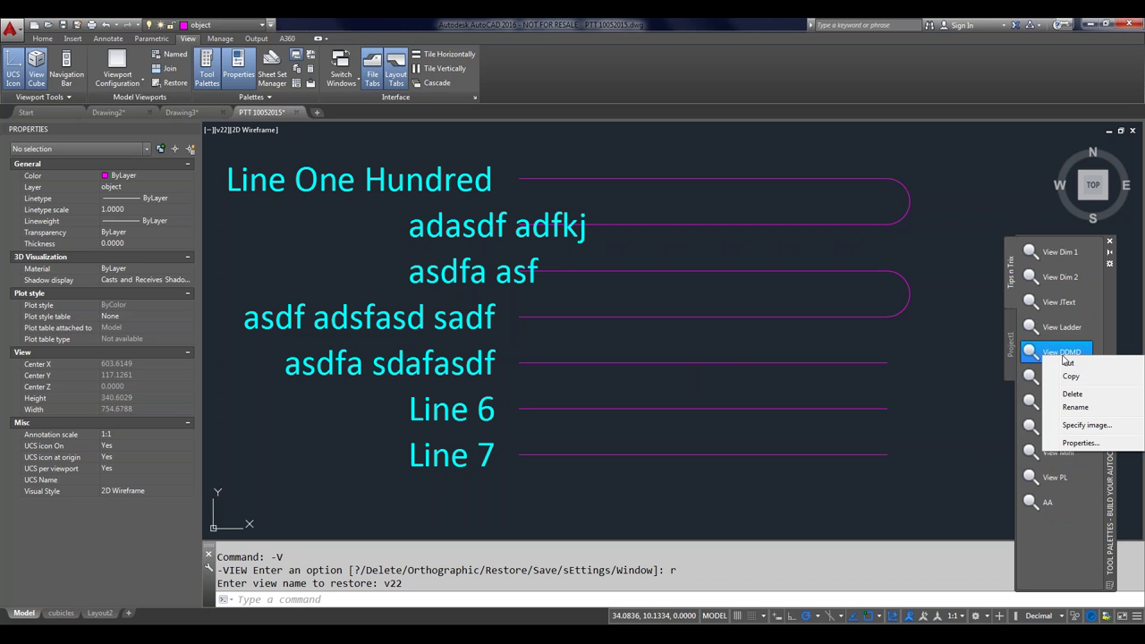
click(1081, 443)
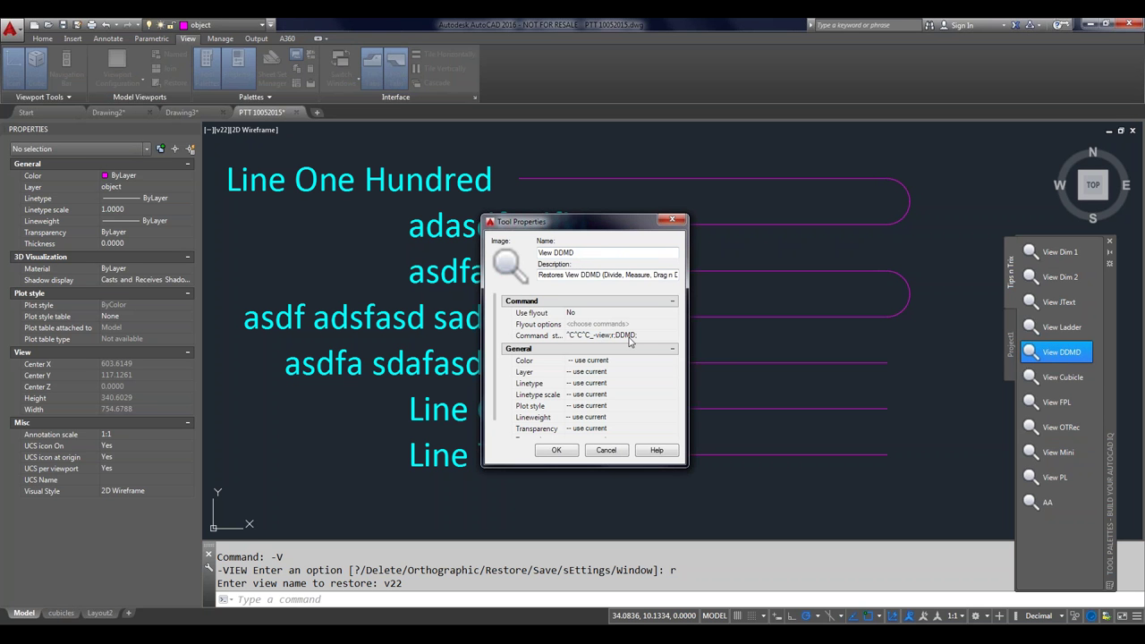
click(606, 452)
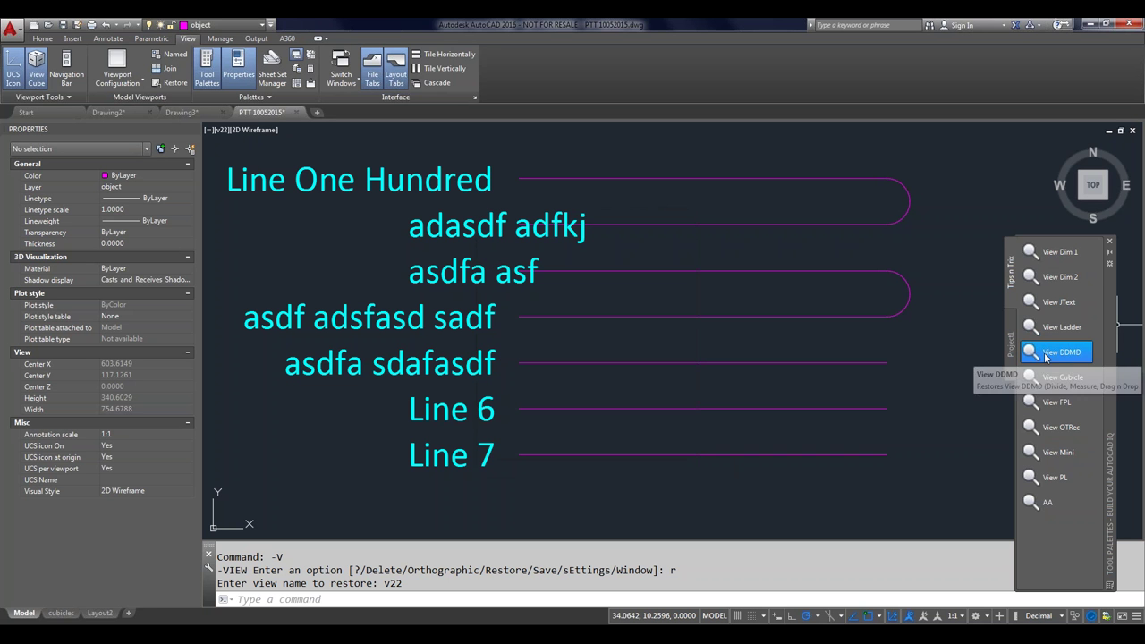